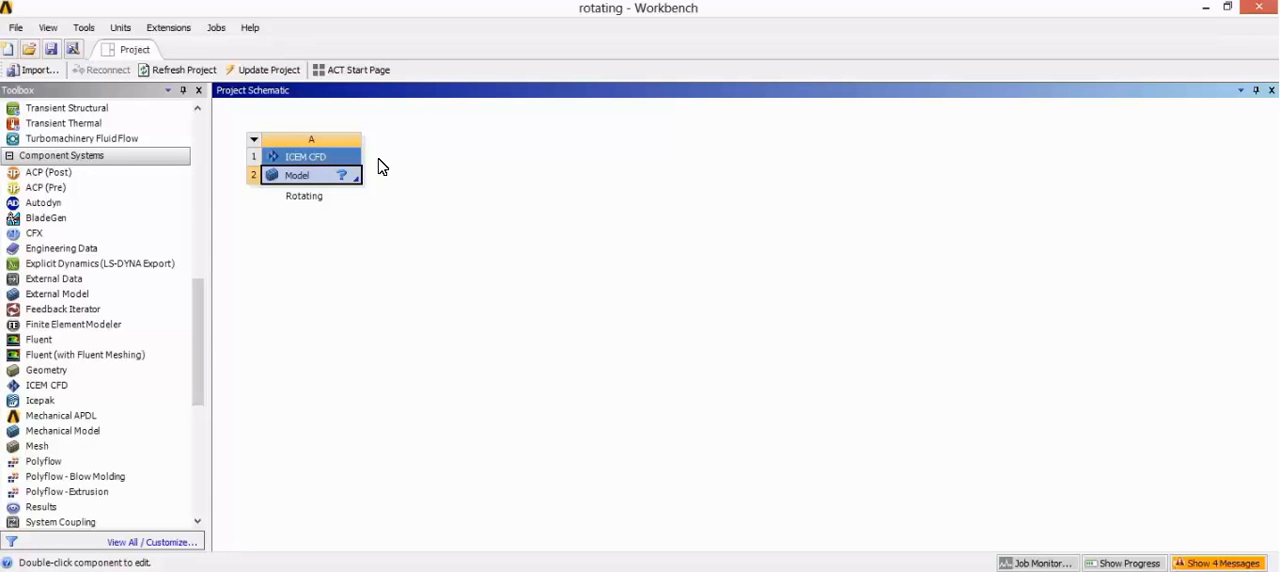
Step: Open the Rotating system's model in ICEM CFD and load the geometry file rotating 3.tin from the Uploads folder
{"action": "double_click", "coordinate": [322, 180]}
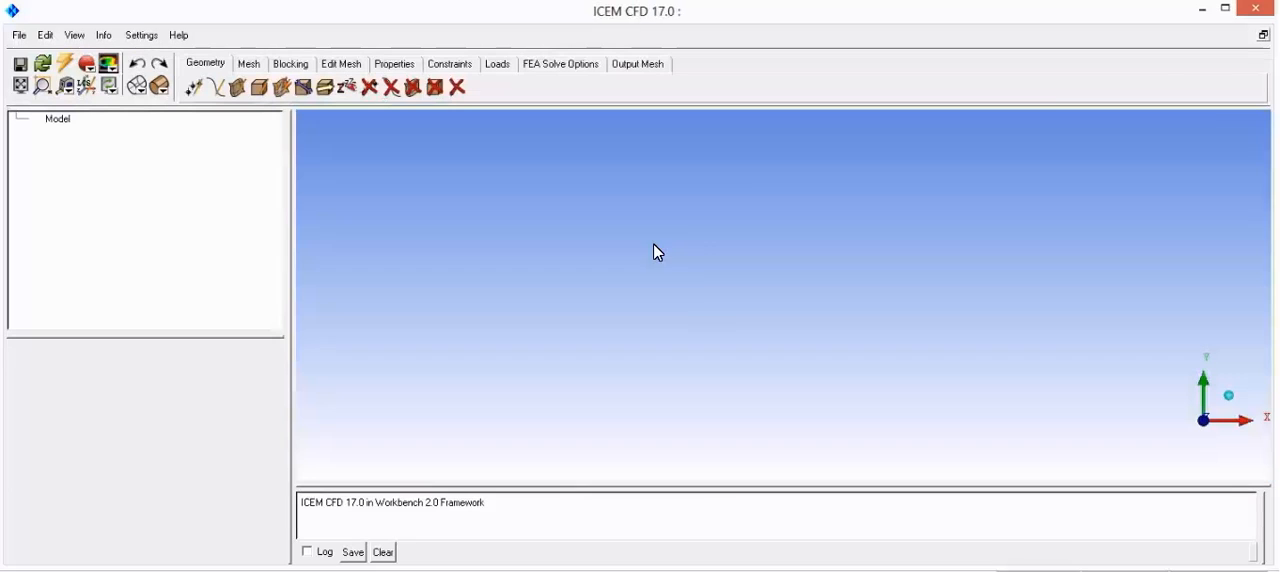
{"action": "left_click", "coordinate": [1230, 9]}
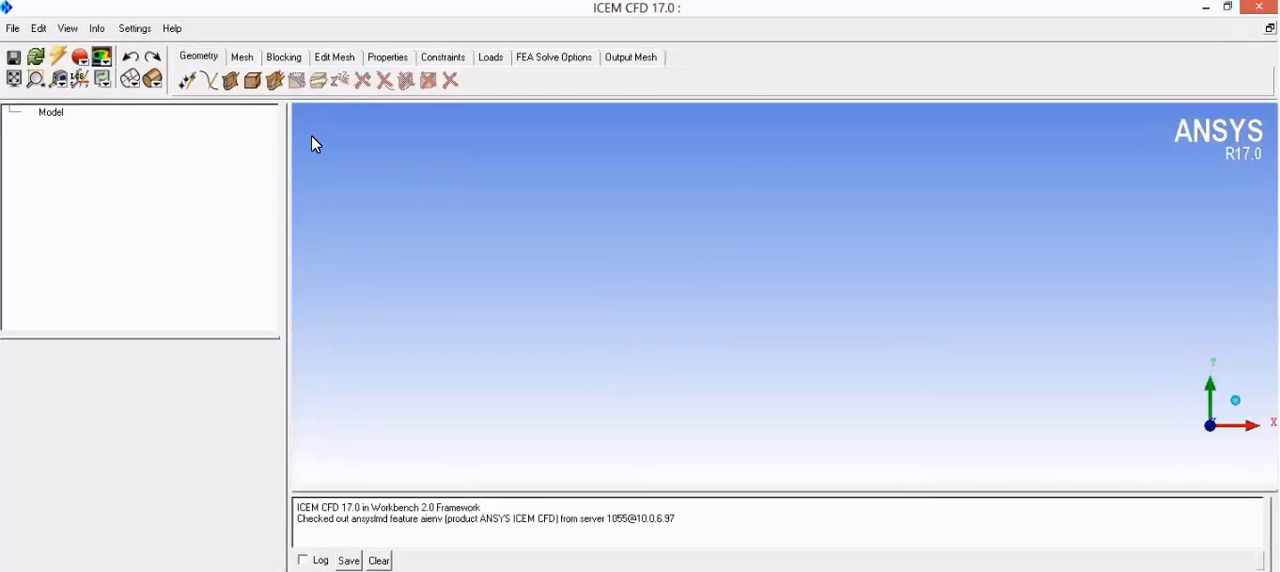
{"action": "left_click", "coordinate": [12, 30]}
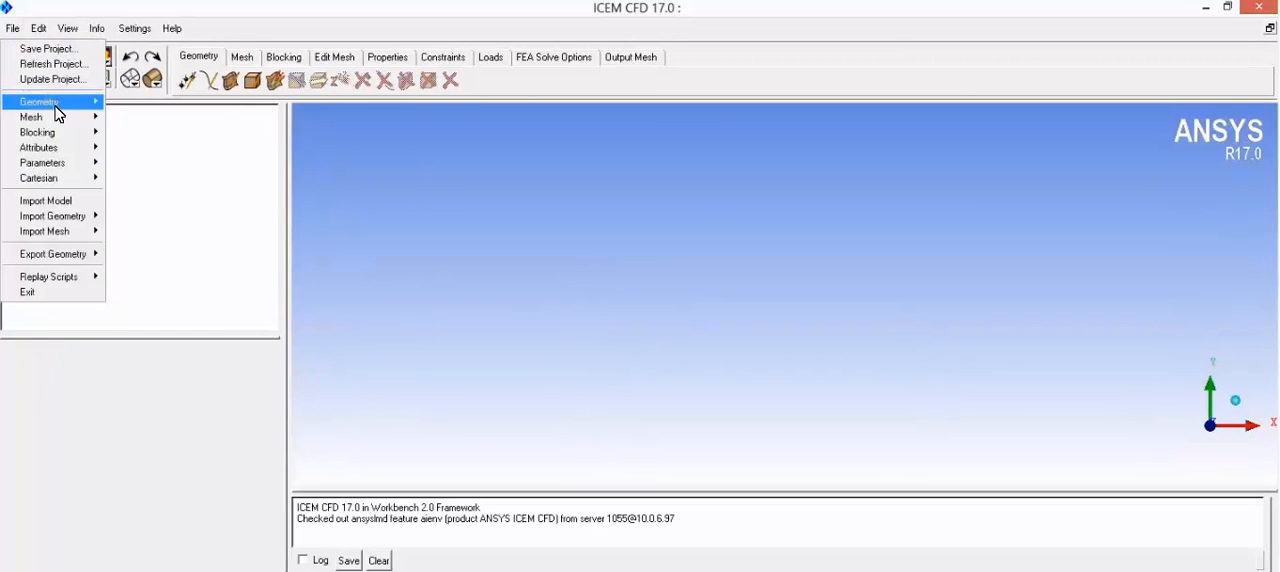
{"action": "mouse_move", "coordinate": [55, 112]}
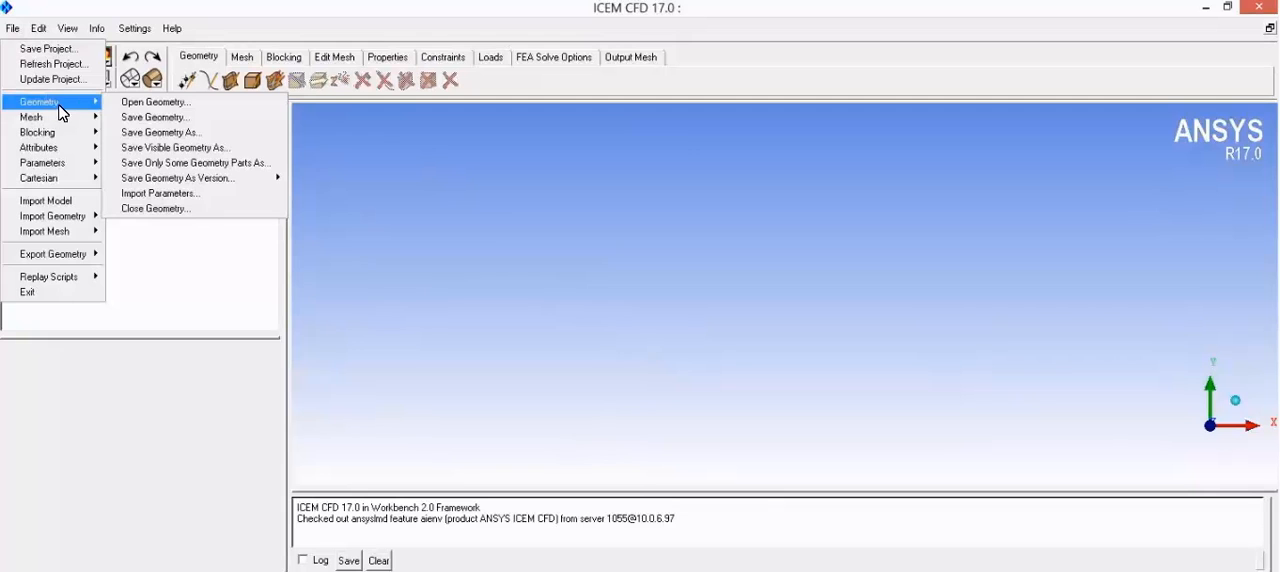
{"action": "left_click", "coordinate": [154, 104]}
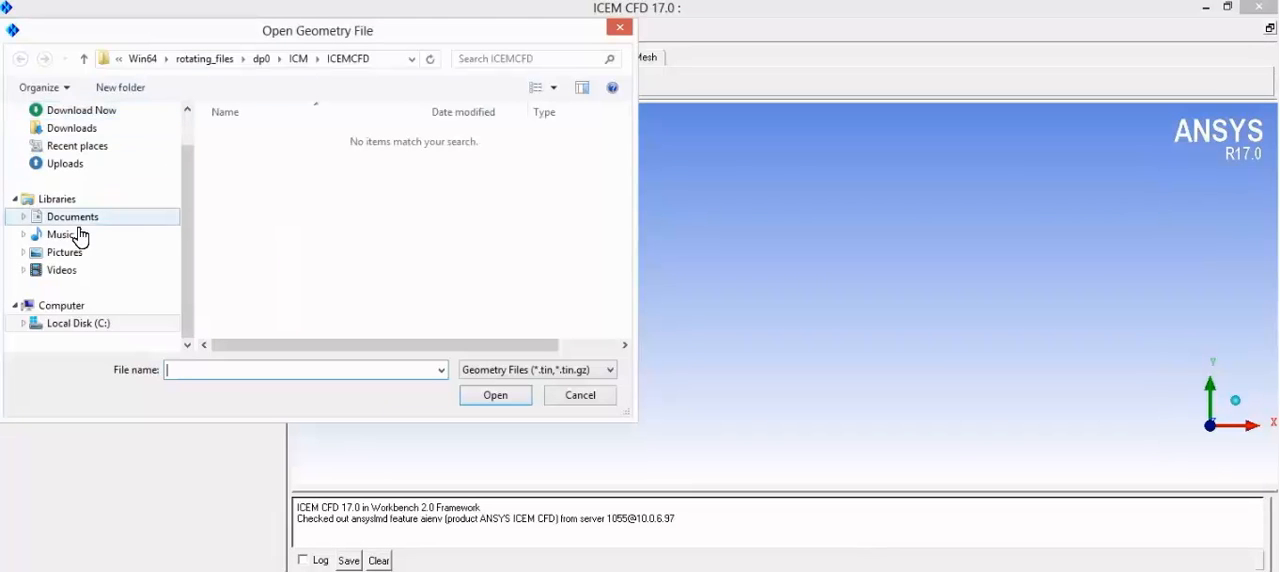
{"action": "left_click", "coordinate": [83, 165]}
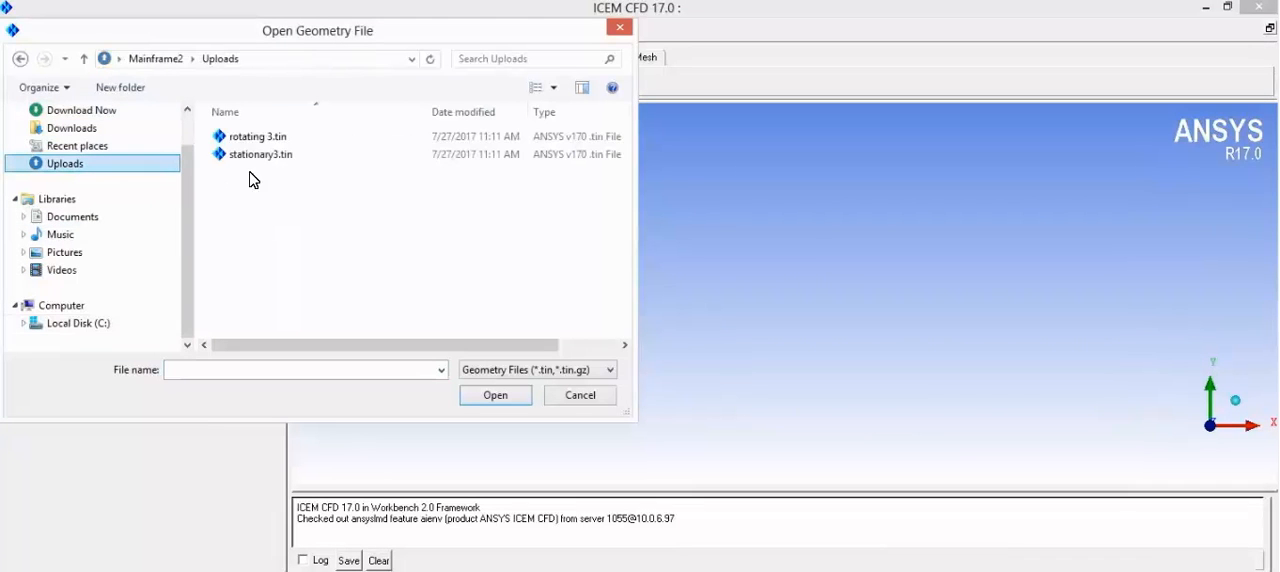
{"action": "double_click", "coordinate": [281, 136]}
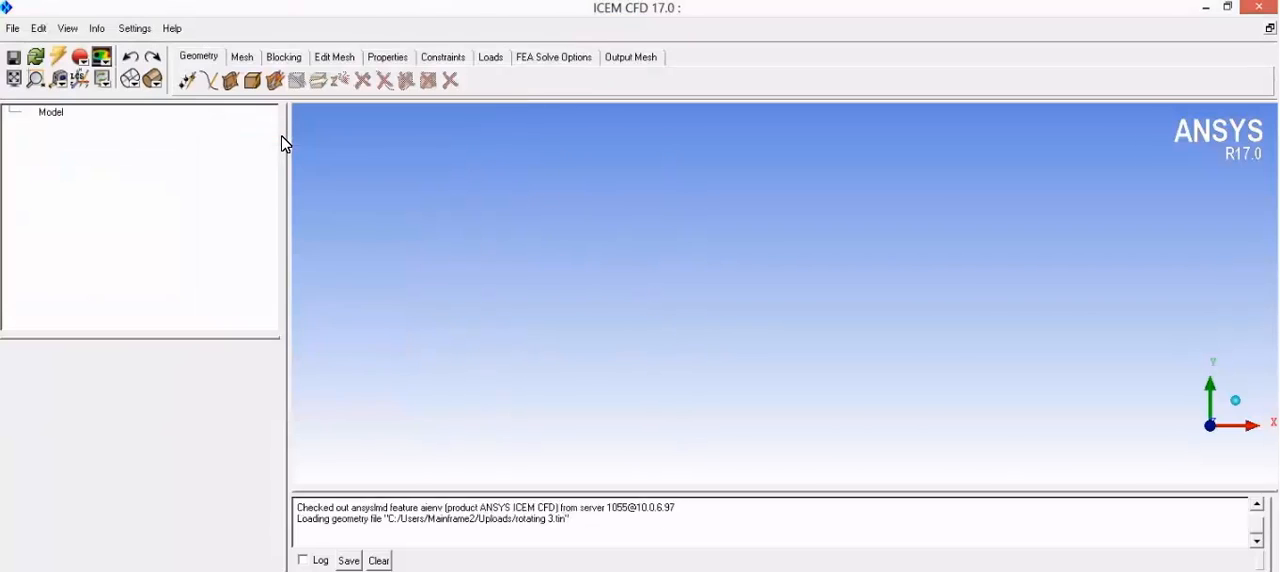
Step: Show the surfaces of the wheel geometry with solid shading
{"action": "left_click_drag", "start_coordinate": [607, 346], "coordinate": [741, 347]}
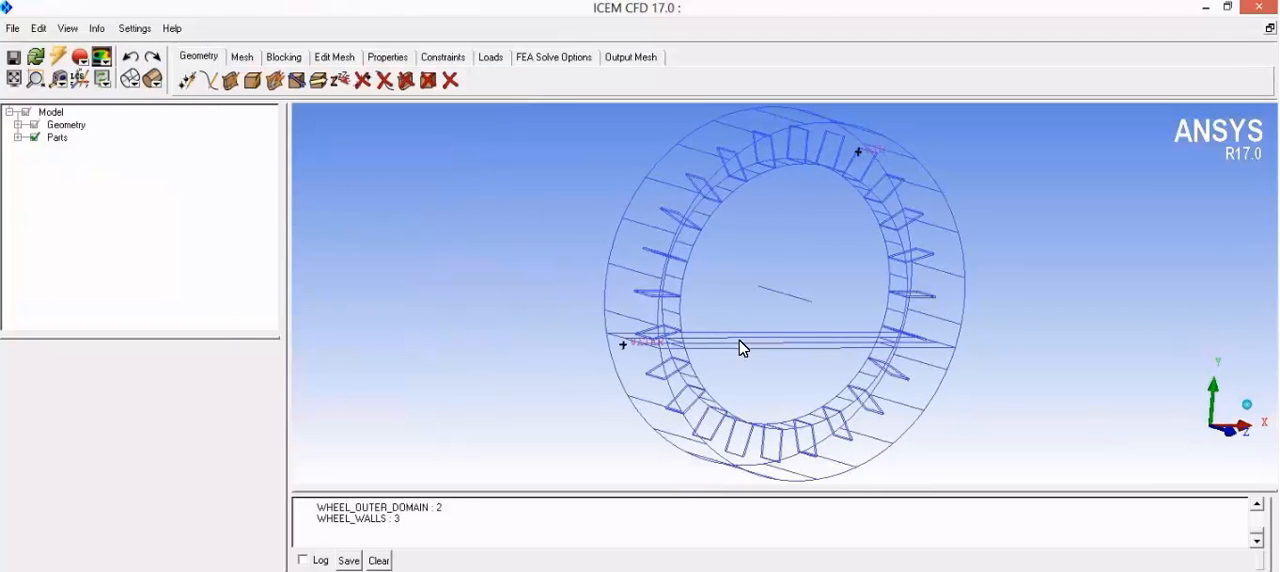
{"action": "left_click", "coordinate": [18, 125]}
{"action": "left_click", "coordinate": [42, 176]}
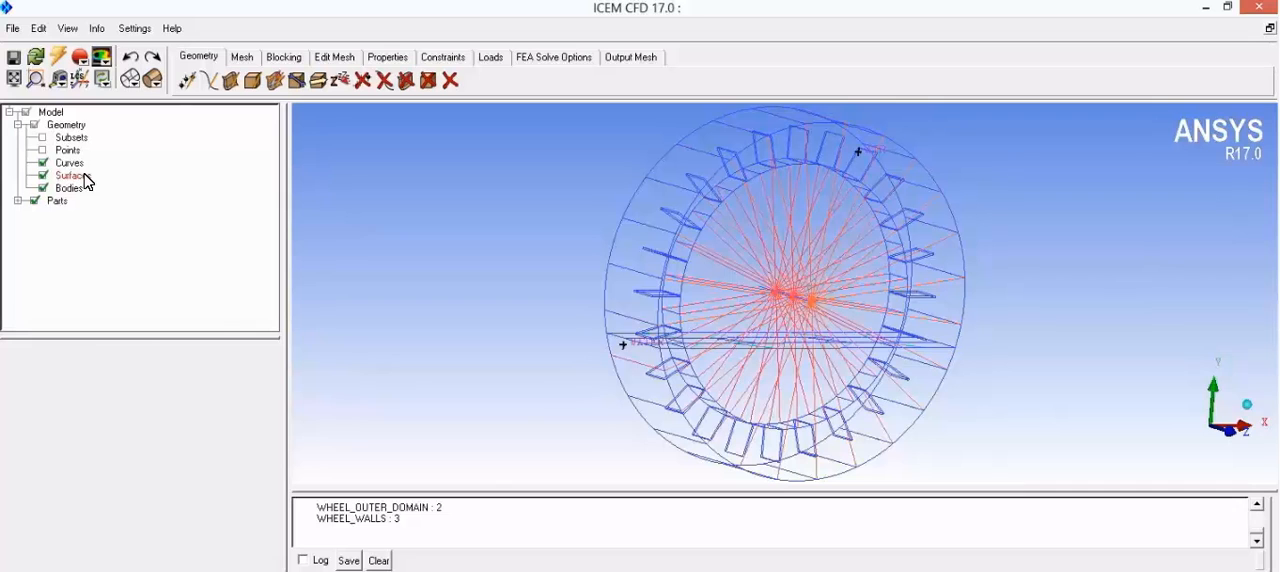
{"action": "right_click", "coordinate": [84, 174]}
{"action": "left_click", "coordinate": [130, 268]}
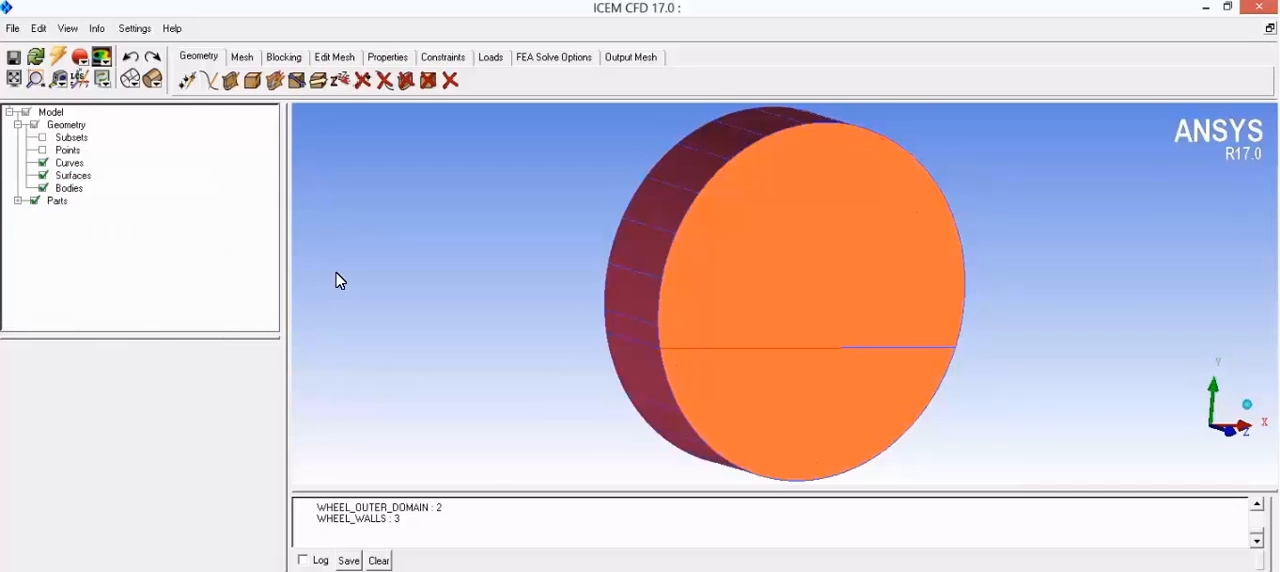
Step: Hide the WHEEL_OUTER_DOMAIN, WHEEL_INTERFACE and INTERIOR parts and all curves, leaving the wheel walls and centre displayed
{"action": "left_click", "coordinate": [18, 201]}
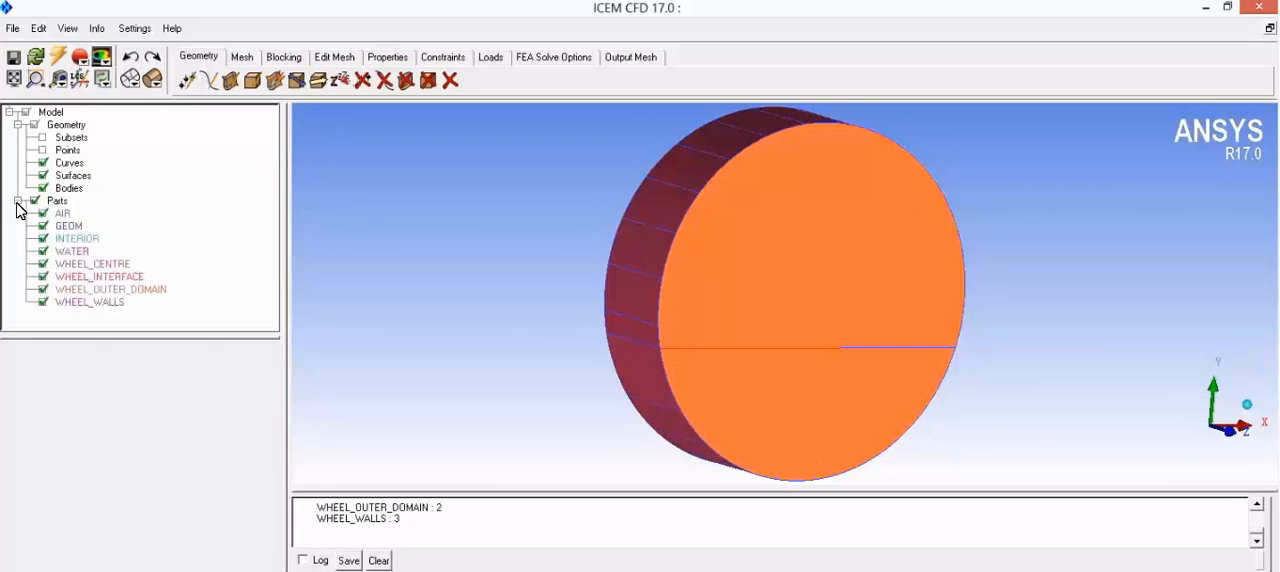
{"action": "left_click", "coordinate": [43, 289]}
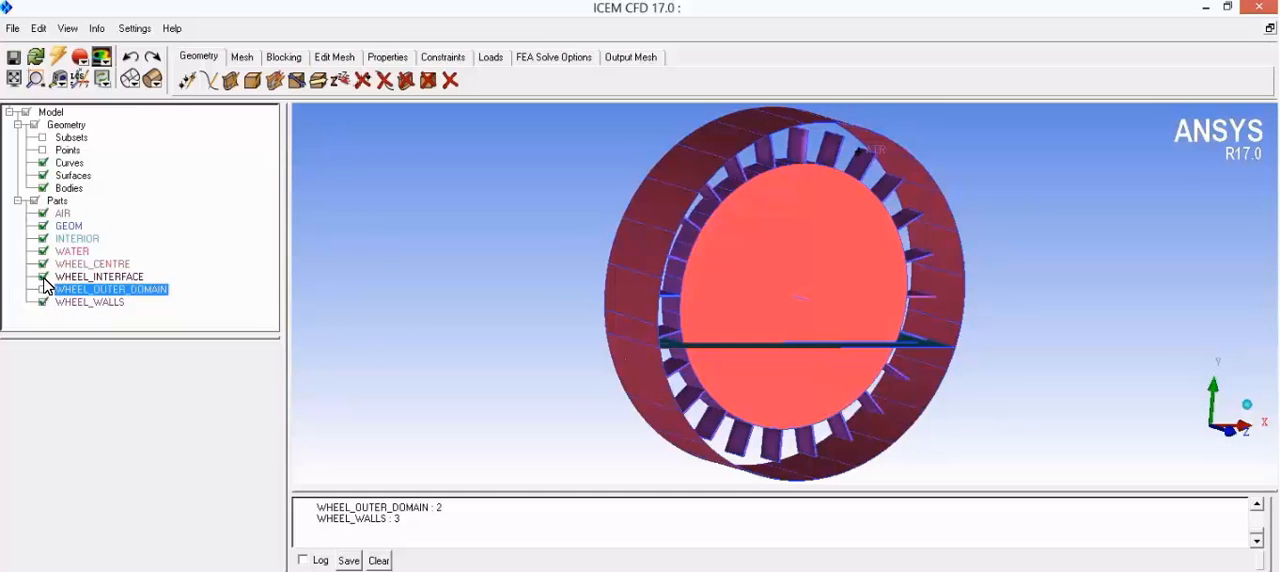
{"action": "left_click", "coordinate": [43, 276]}
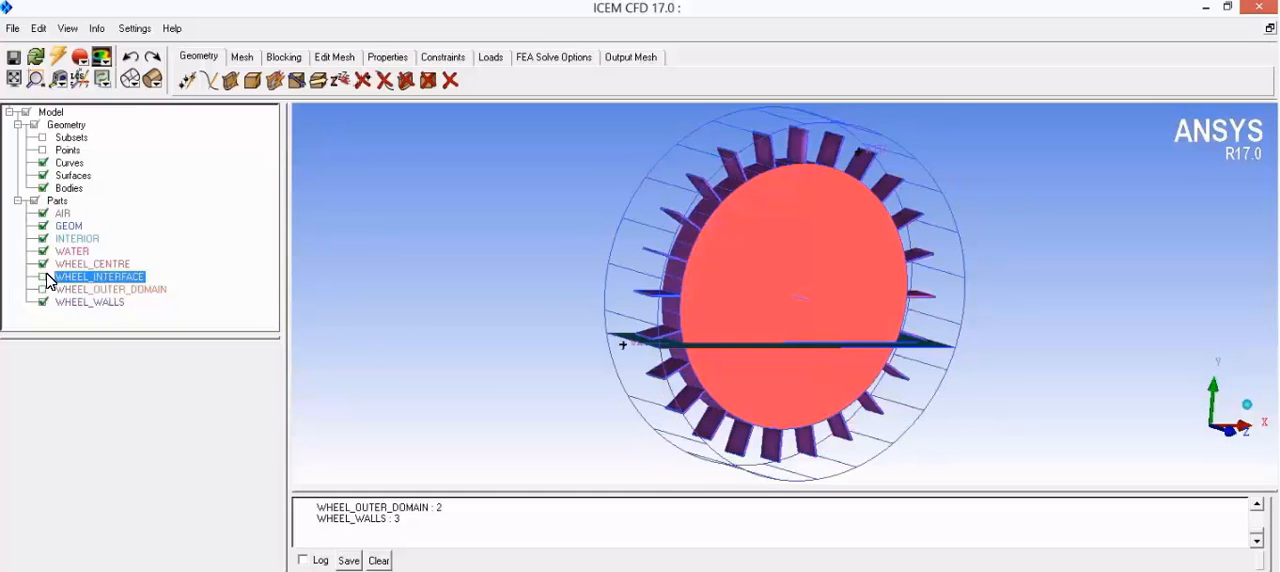
{"action": "left_click", "coordinate": [43, 238]}
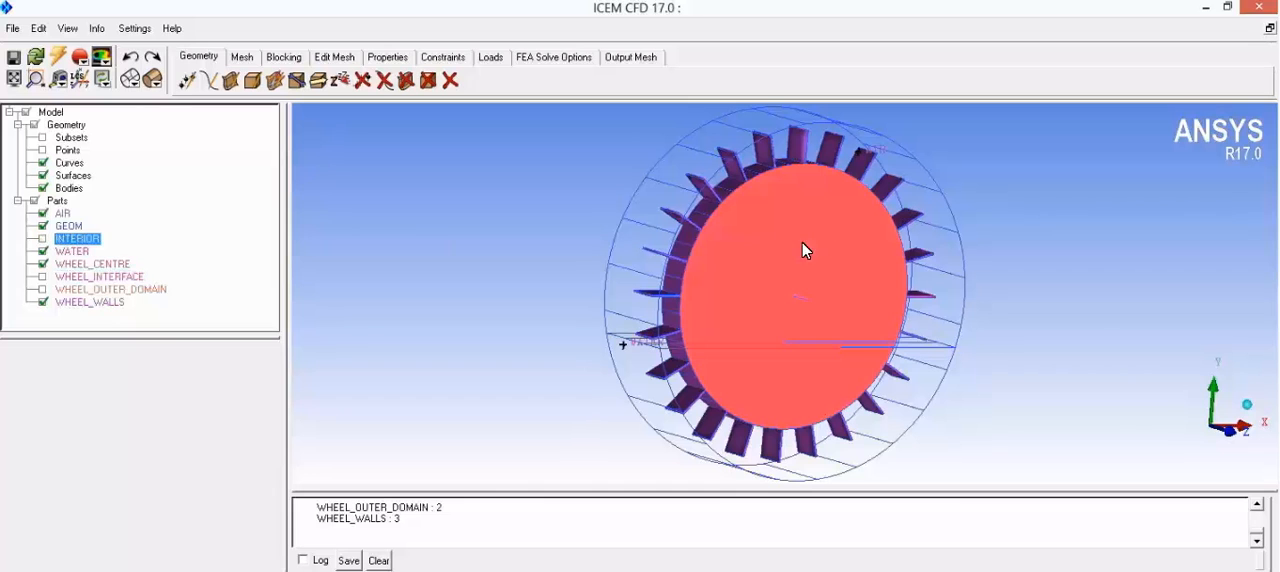
{"action": "left_click", "coordinate": [43, 163]}
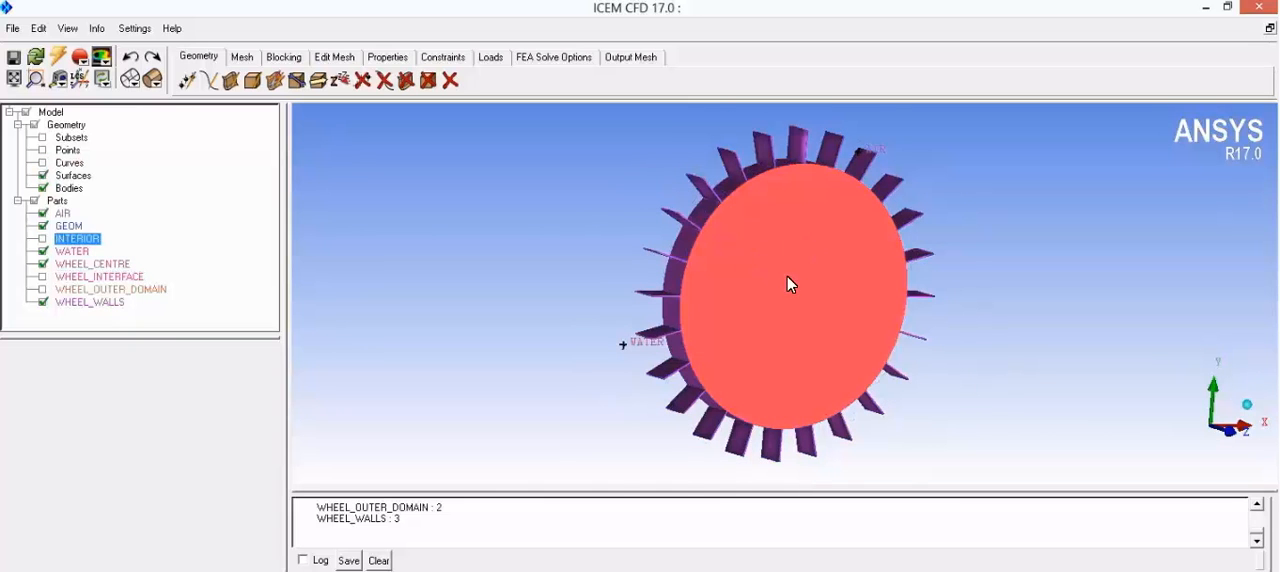
{"action": "scroll", "coordinate": [757, 297], "scroll_direction": "up", "scroll_amount": 2}
{"action": "left_click_drag", "start_coordinate": [772, 251], "coordinate": [707, 329]}
{"action": "middle_click_drag", "start_coordinate": [707, 328], "coordinate": [678, 324]}
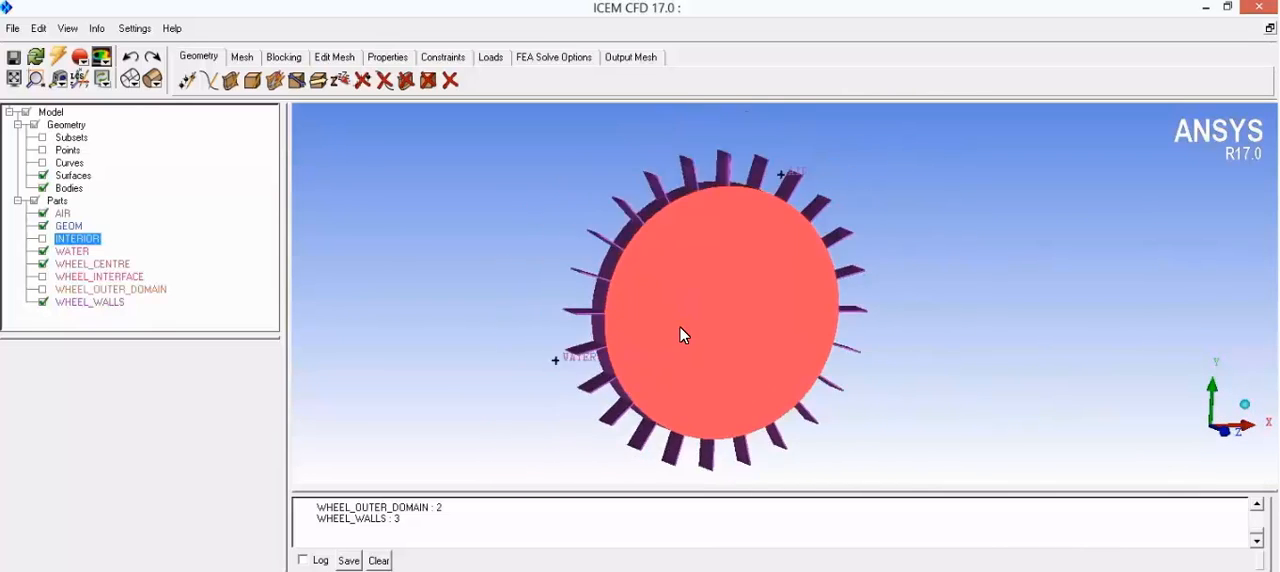
Step: Display the WHEEL_INTERFACE and INTERIOR parts together with the wheel
{"action": "left_click", "coordinate": [42, 278]}
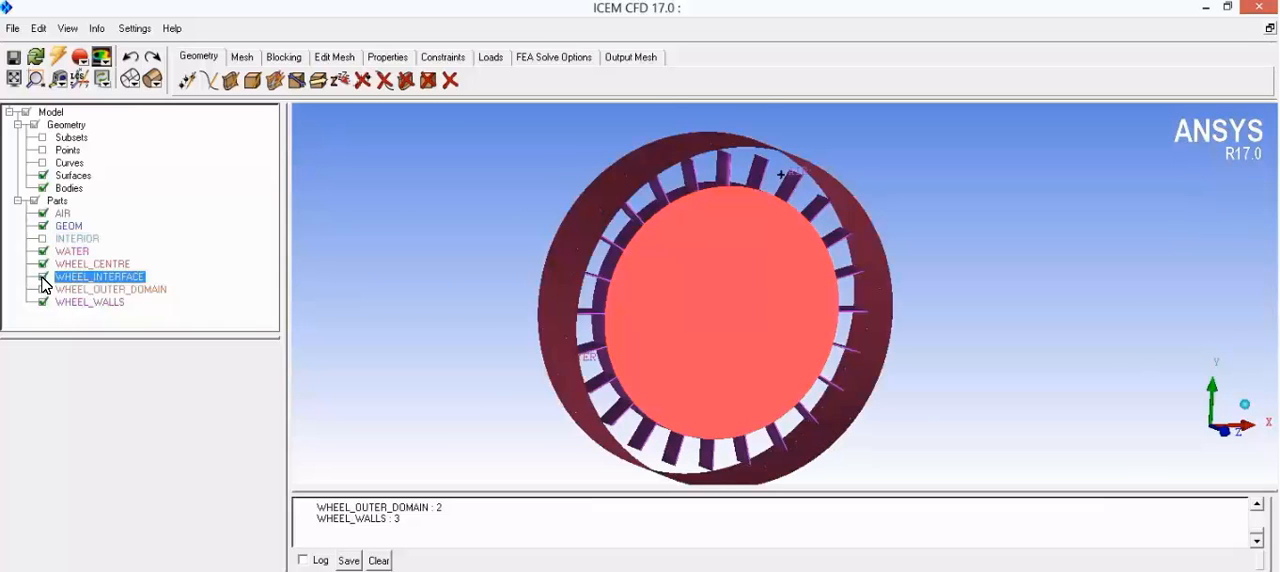
{"action": "left_click_drag", "start_coordinate": [620, 297], "coordinate": [528, 299]}
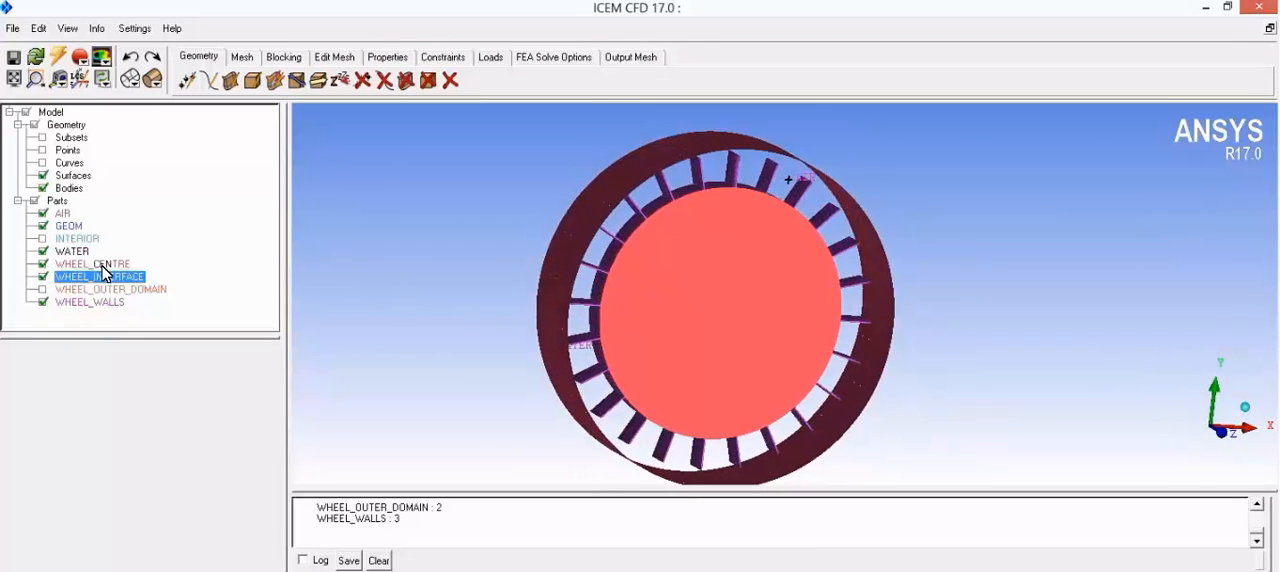
{"action": "left_click", "coordinate": [42, 239]}
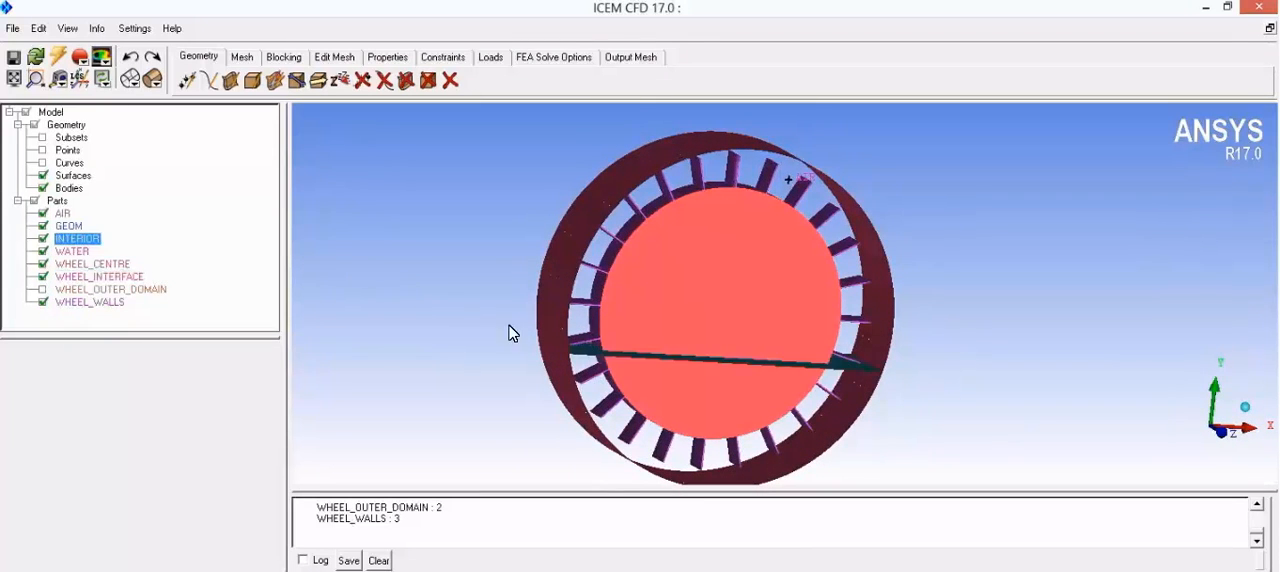
{"action": "left_click_drag", "start_coordinate": [607, 316], "coordinate": [476, 289]}
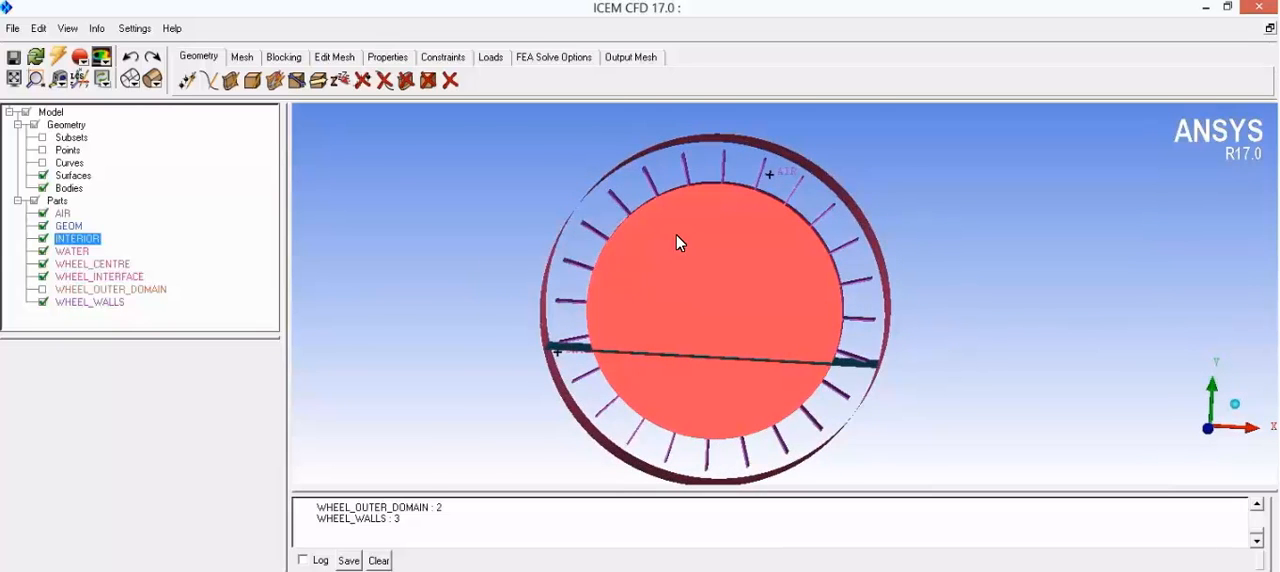
Step: Examine where the AIR and WATER body points lie inside the wheel domain, toggling the parts' visibility to locate them
{"action": "scroll", "coordinate": [693, 225], "scroll_direction": "up", "scroll_amount": 3}
{"action": "left_click_drag", "start_coordinate": [702, 258], "coordinate": [975, 279]}
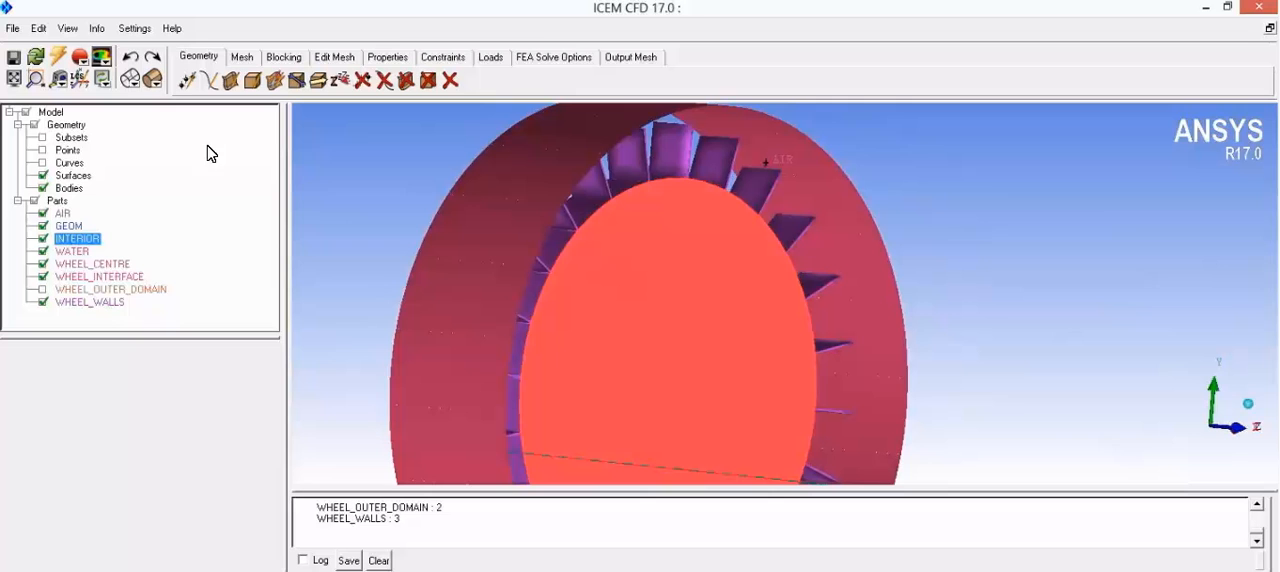
{"action": "left_click", "coordinate": [44, 214]}
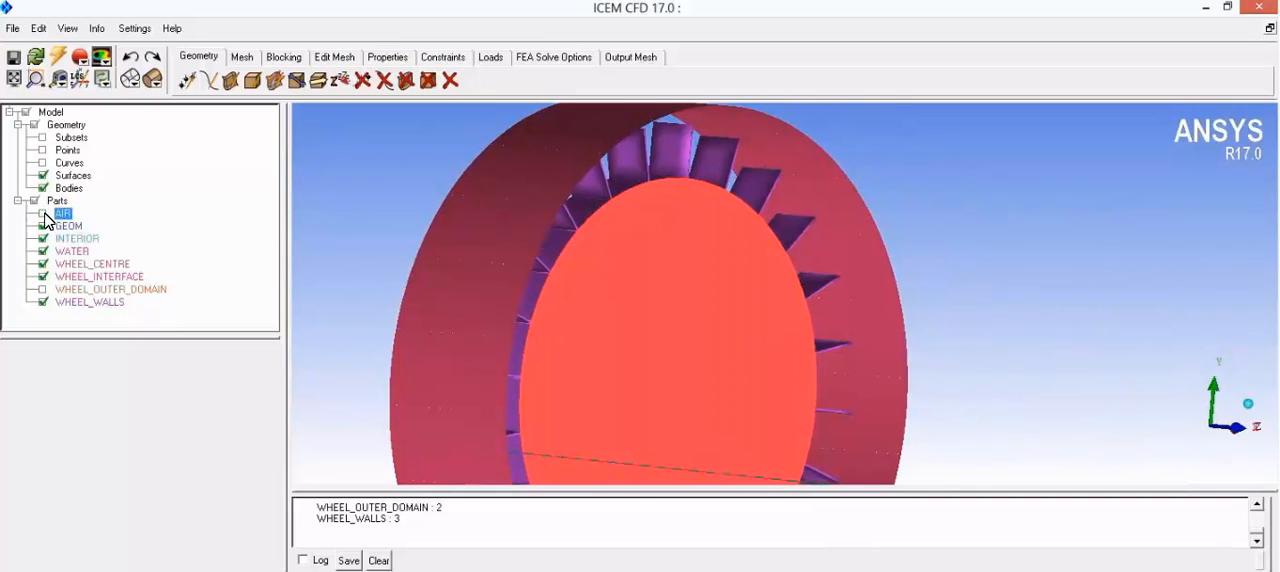
{"action": "left_click_drag", "start_coordinate": [597, 208], "coordinate": [738, 272]}
{"action": "middle_click_drag", "start_coordinate": [685, 265], "coordinate": [676, 302]}
{"action": "scroll", "coordinate": [676, 302], "scroll_direction": "up", "scroll_amount": 5}
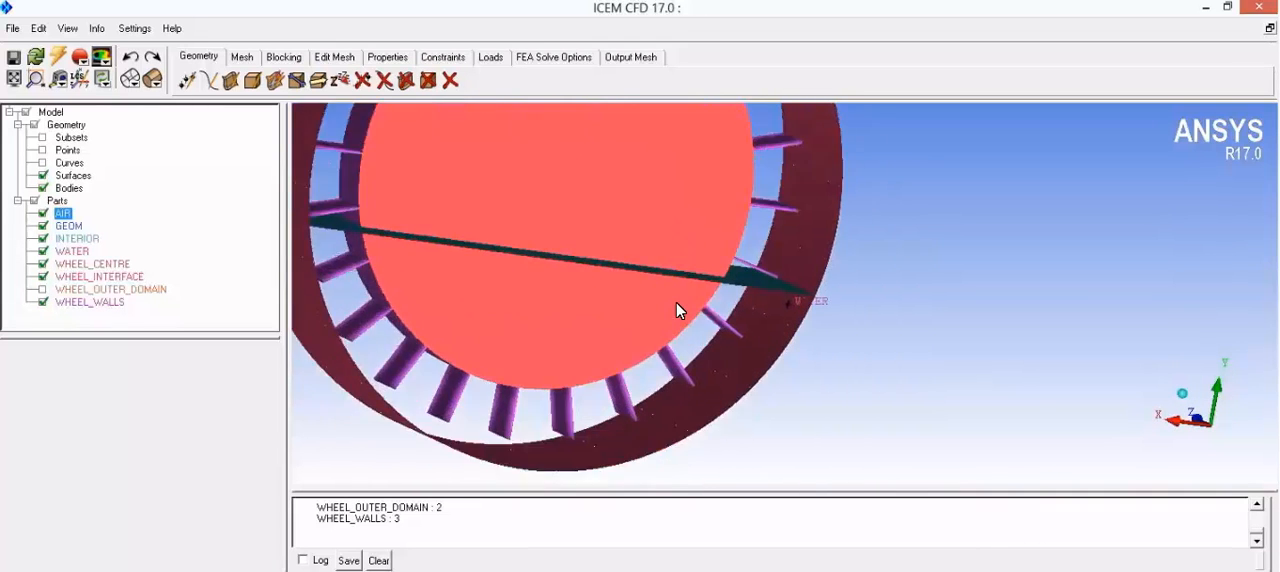
{"action": "left_click_drag", "start_coordinate": [631, 278], "coordinate": [812, 300]}
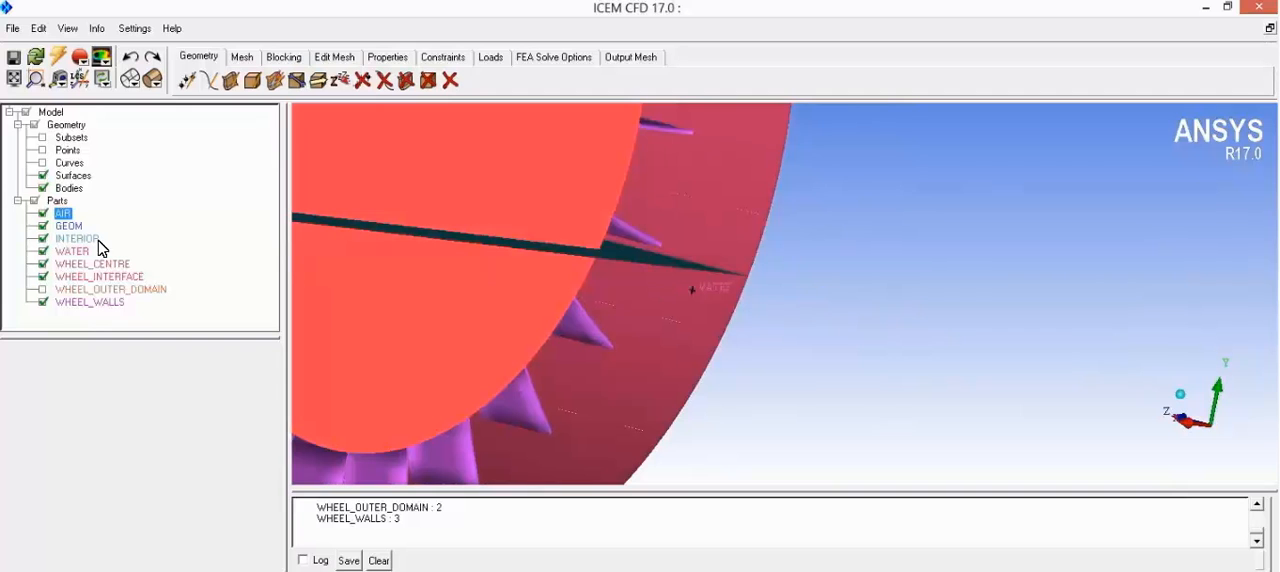
{"action": "left_click", "coordinate": [44, 255]}
{"action": "scroll", "coordinate": [607, 317], "scroll_direction": "down", "scroll_amount": 5}
{"action": "left_click_drag", "start_coordinate": [607, 320], "coordinate": [691, 225]}
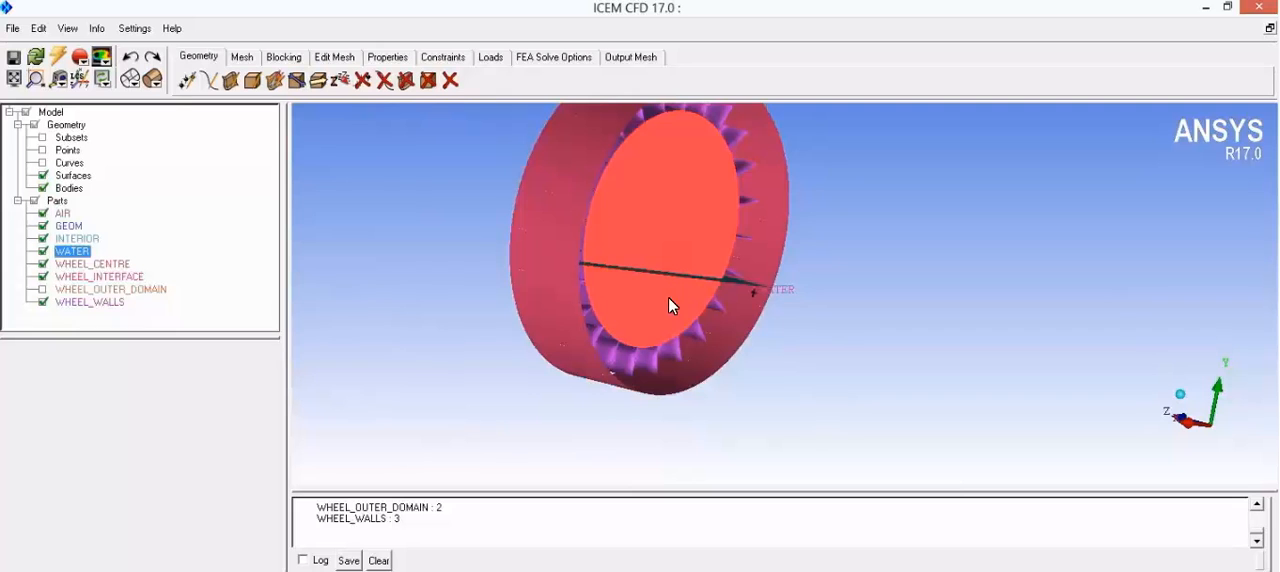
{"action": "left_click_drag", "start_coordinate": [653, 260], "coordinate": [662, 240]}
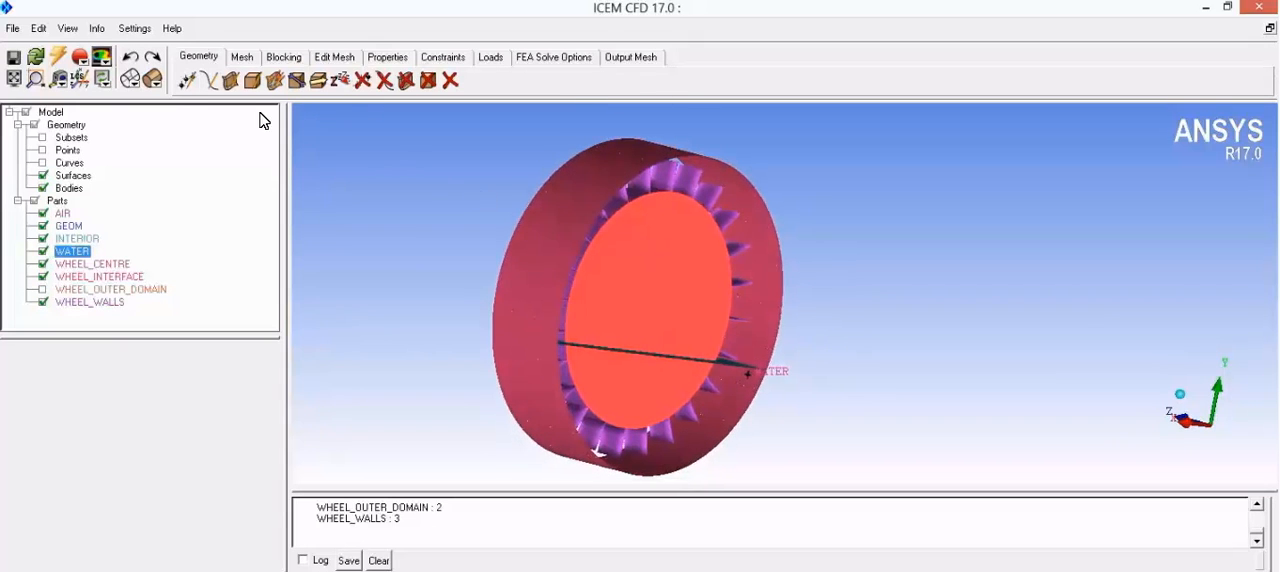
Step: Apply the global mesh setup with a max element seed size of 1.2
{"action": "left_click", "coordinate": [243, 60]}
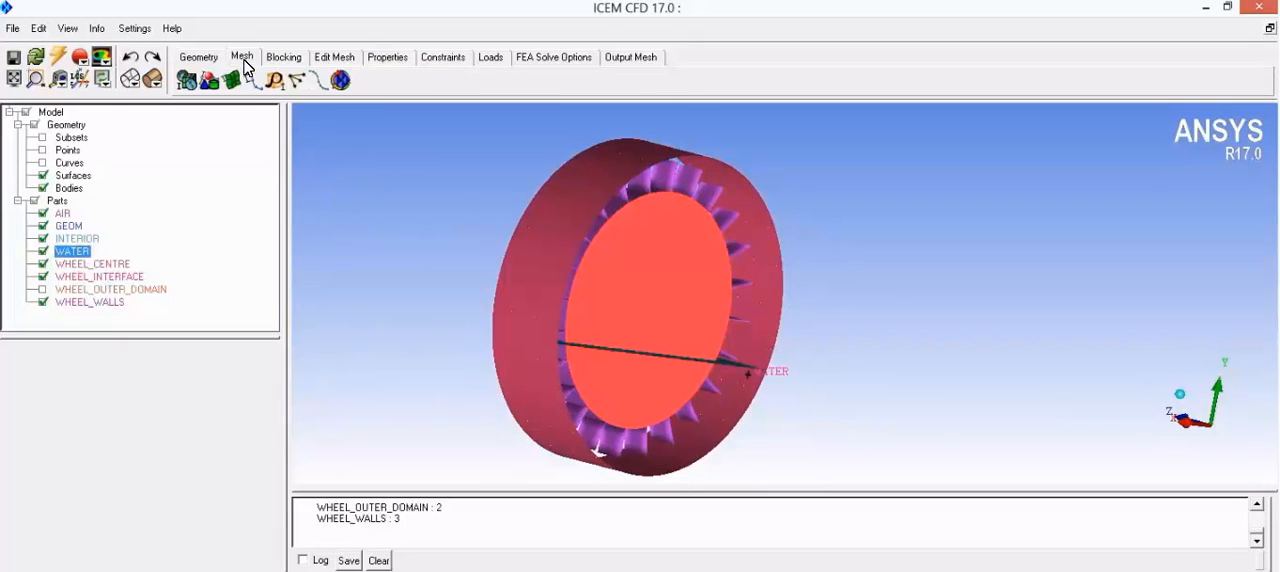
{"action": "left_click", "coordinate": [187, 81]}
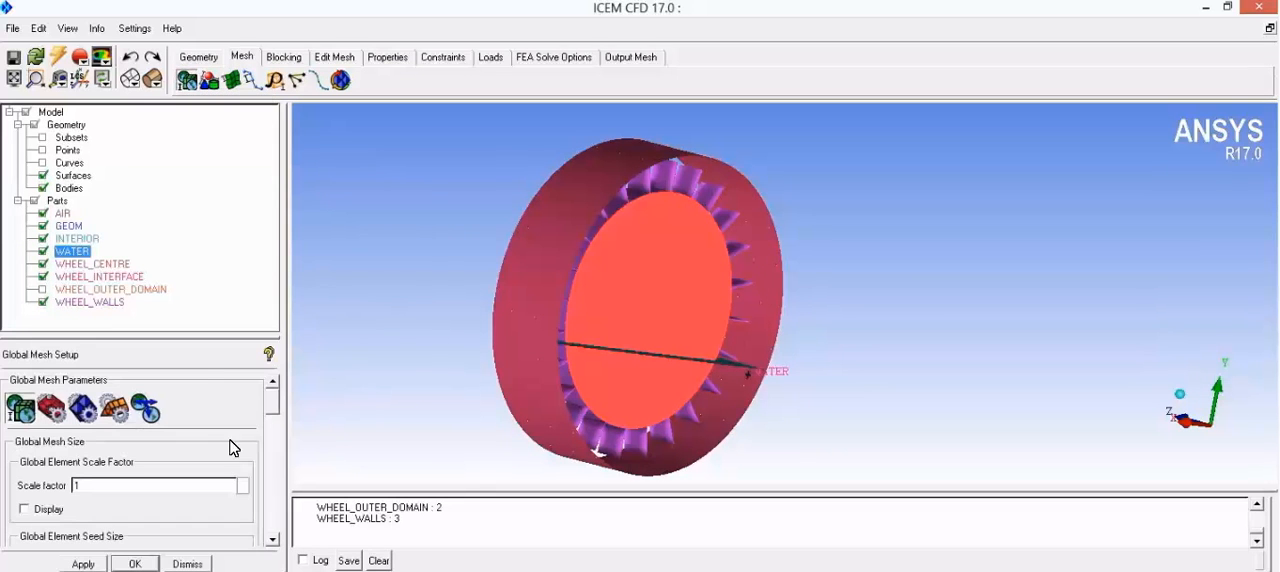
{"action": "left_click_drag", "start_coordinate": [272, 412], "coordinate": [272, 434]}
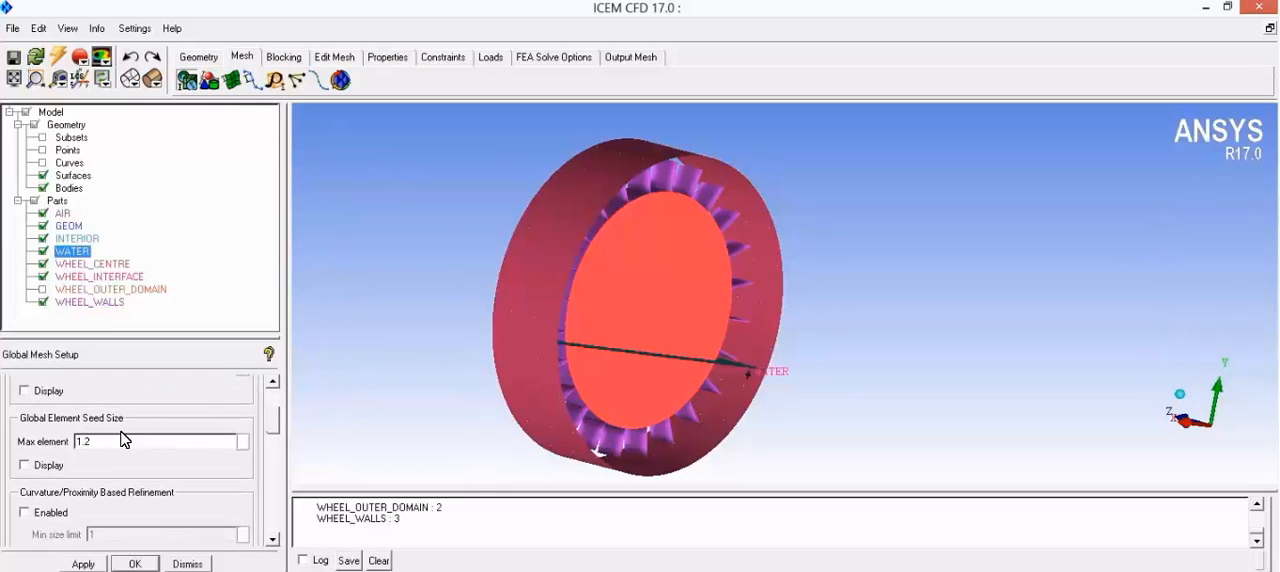
{"action": "scroll", "coordinate": [105, 450], "scroll_direction": "down", "scroll_amount": 1}
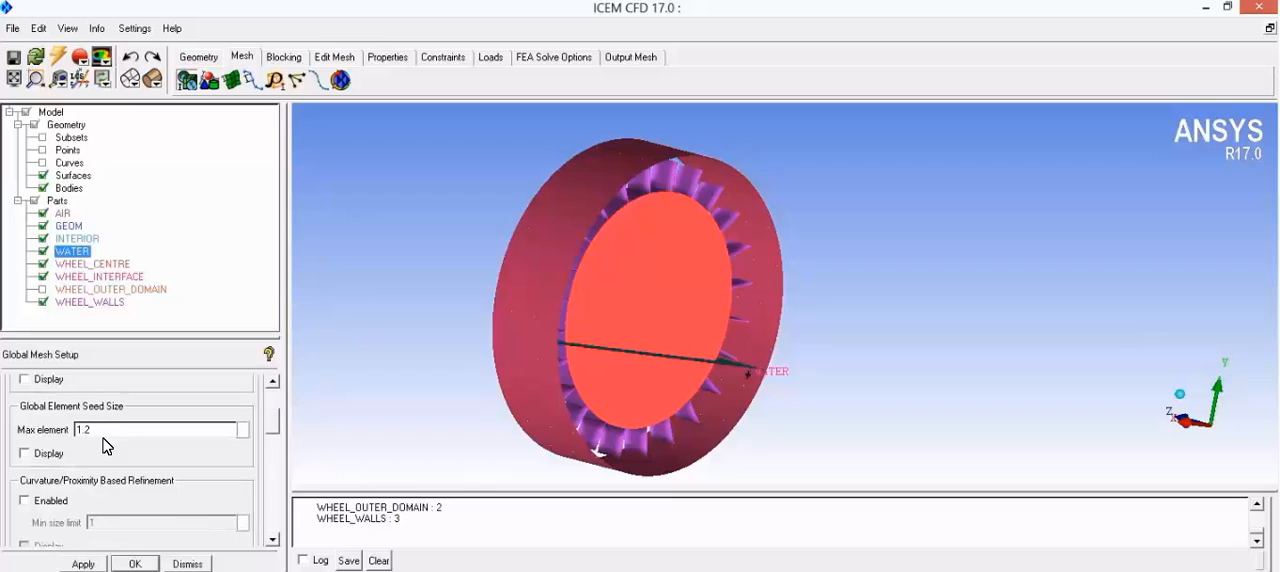
{"action": "left_click", "coordinate": [87, 565]}
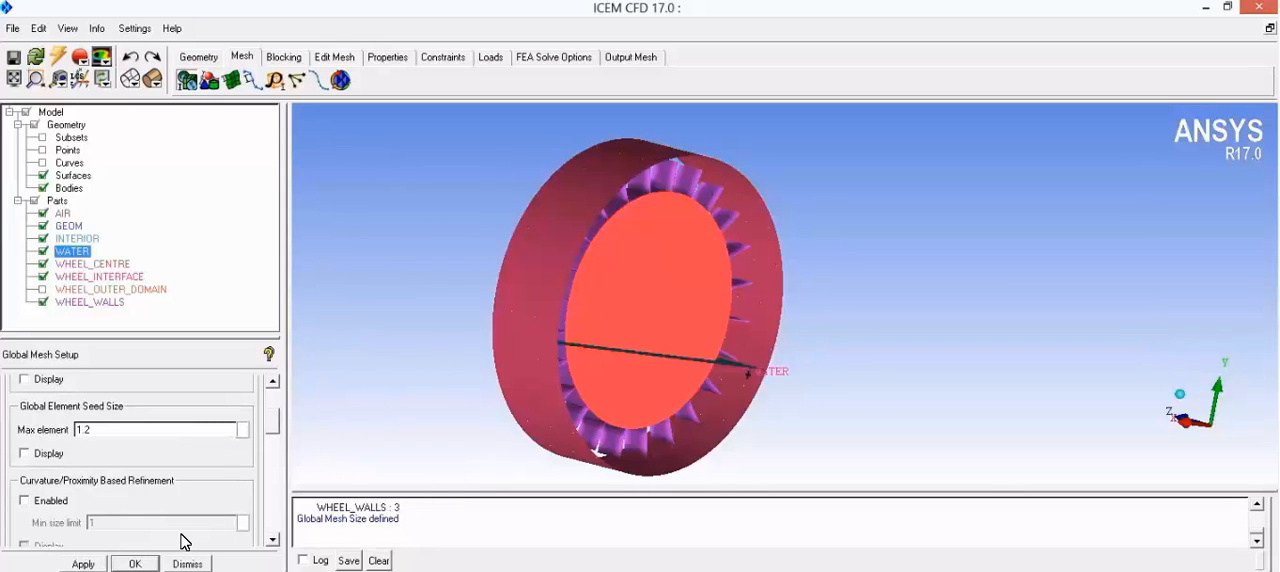
Step: Apply the part mesh setup with maximum sizes WHEEL_CENTRE 0.6, WHEEL_INTERFACE 0.1, WHEEL_OUTER_DOMAIN 0.5 and WHEEL_WALLS 0.07, and close it
{"action": "left_click", "coordinate": [211, 81]}
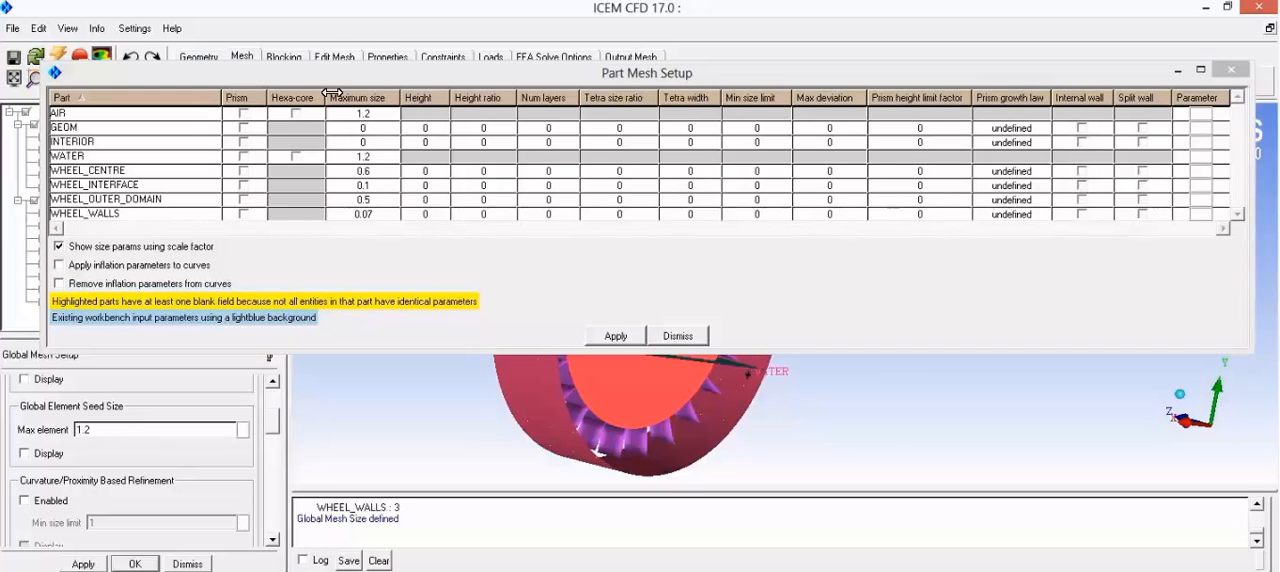
{"action": "left_click_drag", "start_coordinate": [376, 72], "coordinate": [561, 129]}
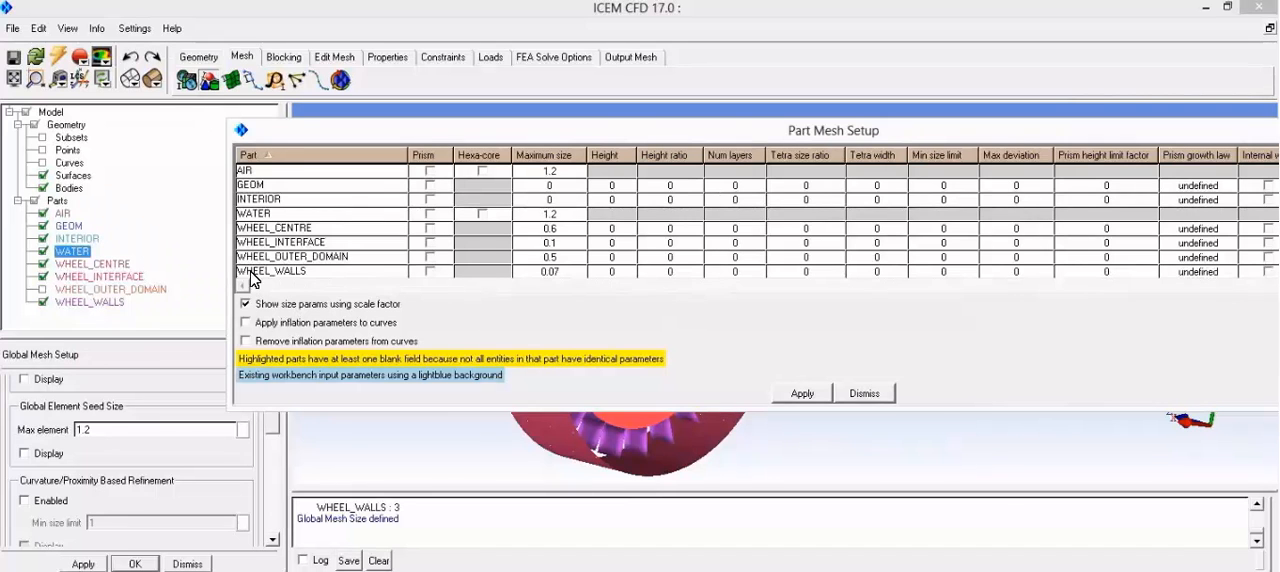
{"action": "left_click", "coordinate": [557, 157]}
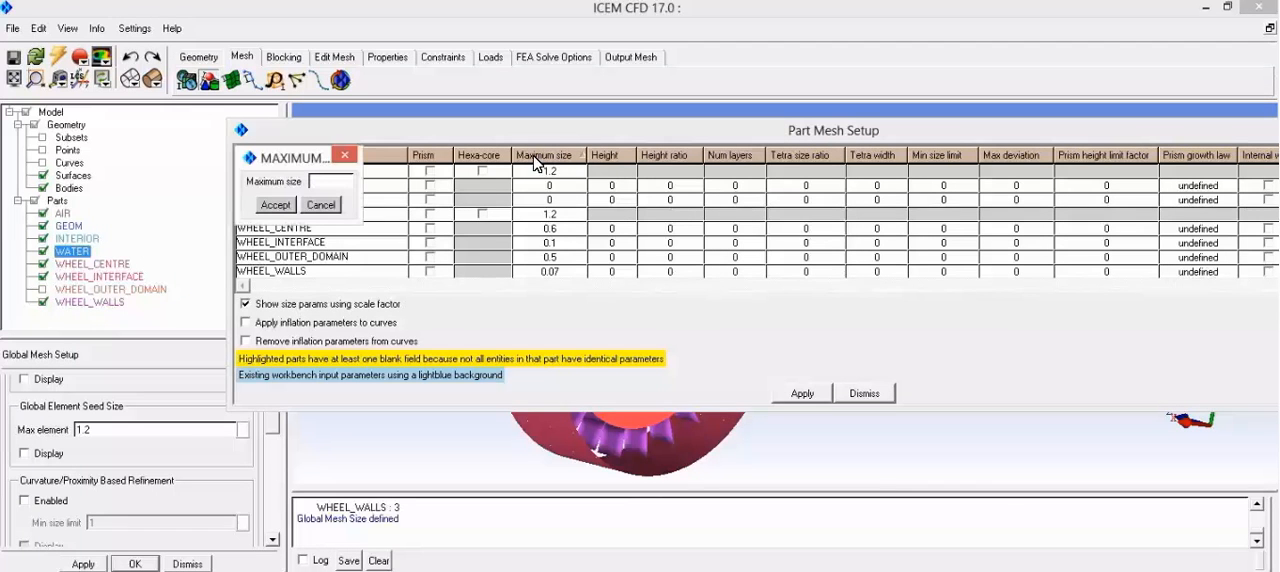
{"action": "left_click", "coordinate": [322, 205]}
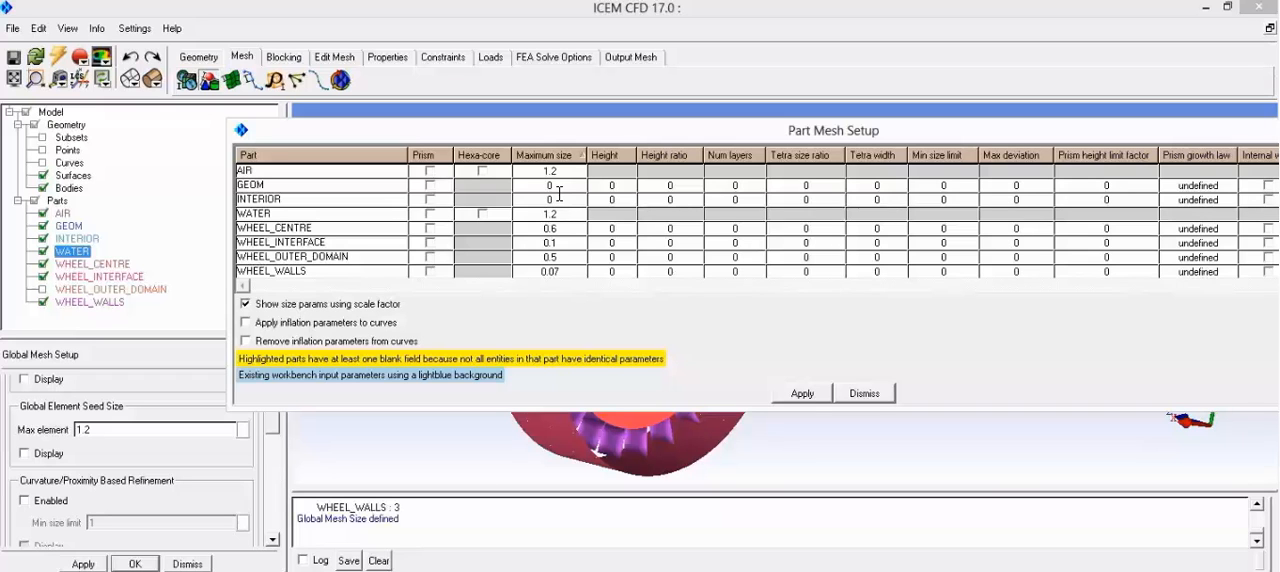
{"action": "left_click", "coordinate": [802, 396]}
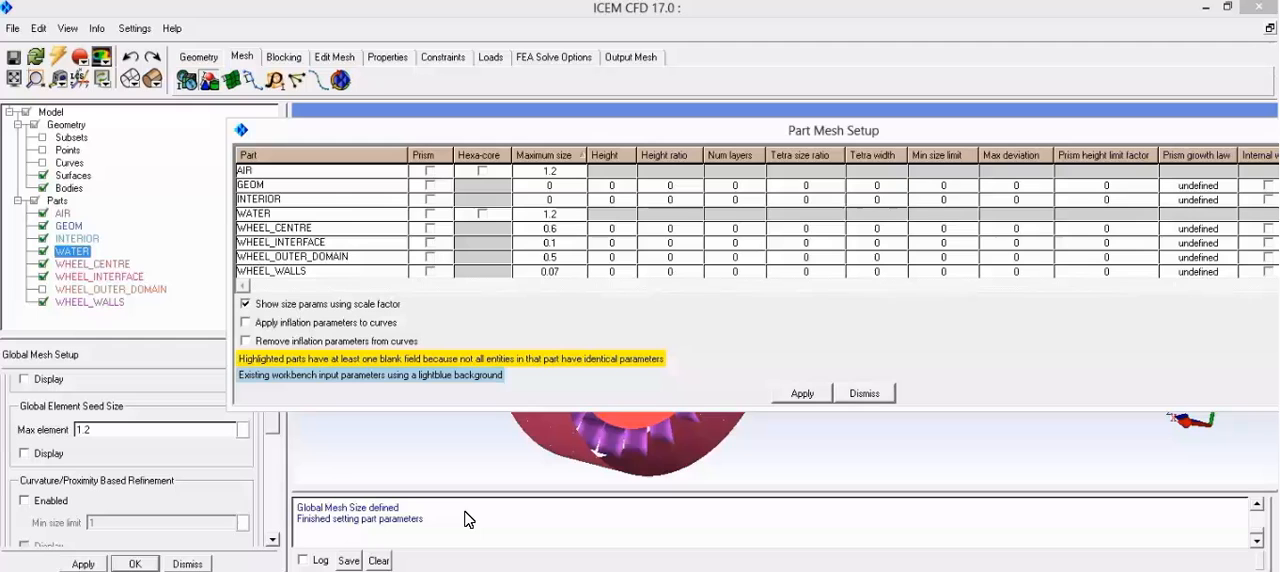
{"action": "left_click_drag", "start_coordinate": [836, 127], "coordinate": [710, 107]}
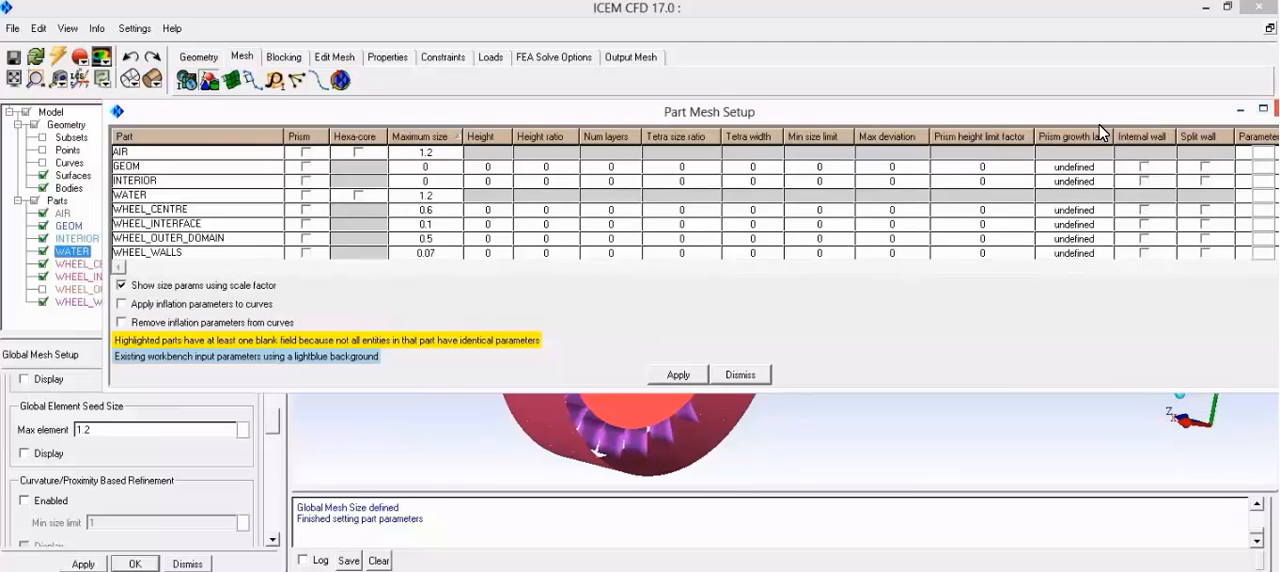
{"action": "left_click_drag", "start_coordinate": [1197, 108], "coordinate": [1080, 117]}
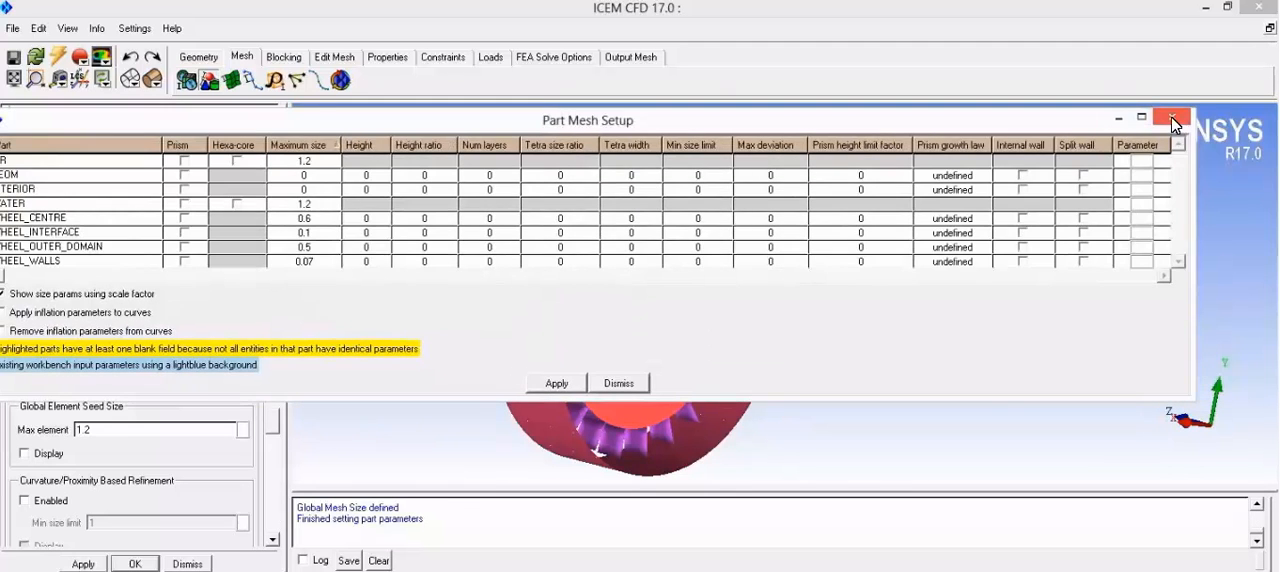
{"action": "left_click", "coordinate": [1172, 118]}
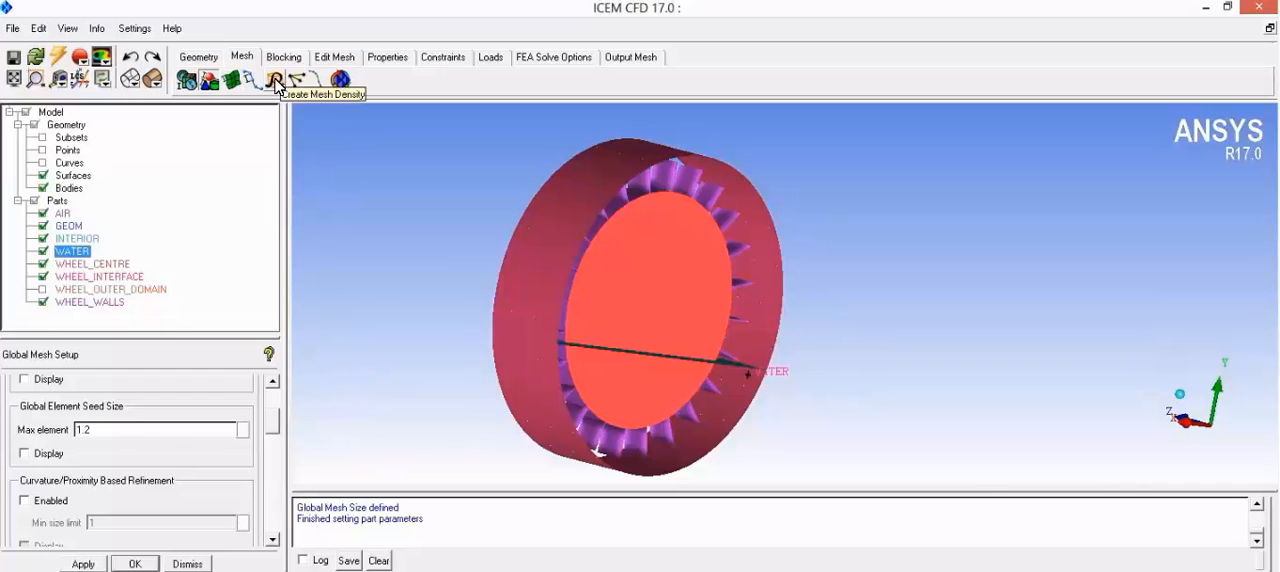
Step: Compute the volume mesh for all geometry with the Tetra/Mixed mesh type and the Robust (Octree) method
{"action": "left_click", "coordinate": [341, 80]}
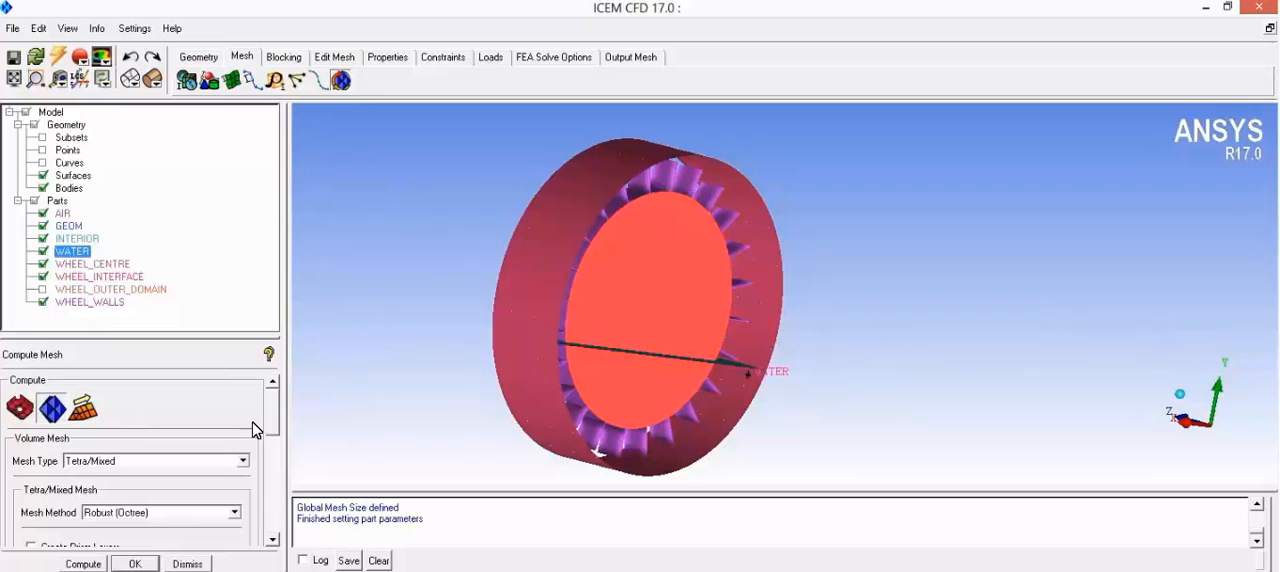
{"action": "left_click_drag", "start_coordinate": [277, 418], "coordinate": [277, 432]}
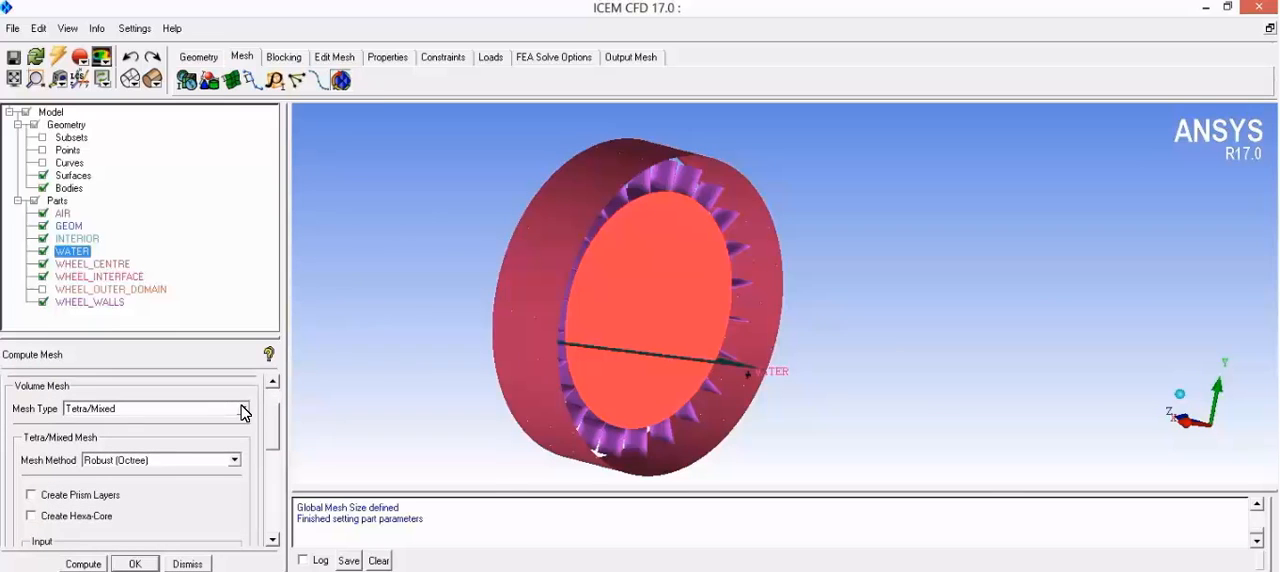
{"action": "left_click", "coordinate": [243, 409]}
{"action": "left_click", "coordinate": [240, 424]}
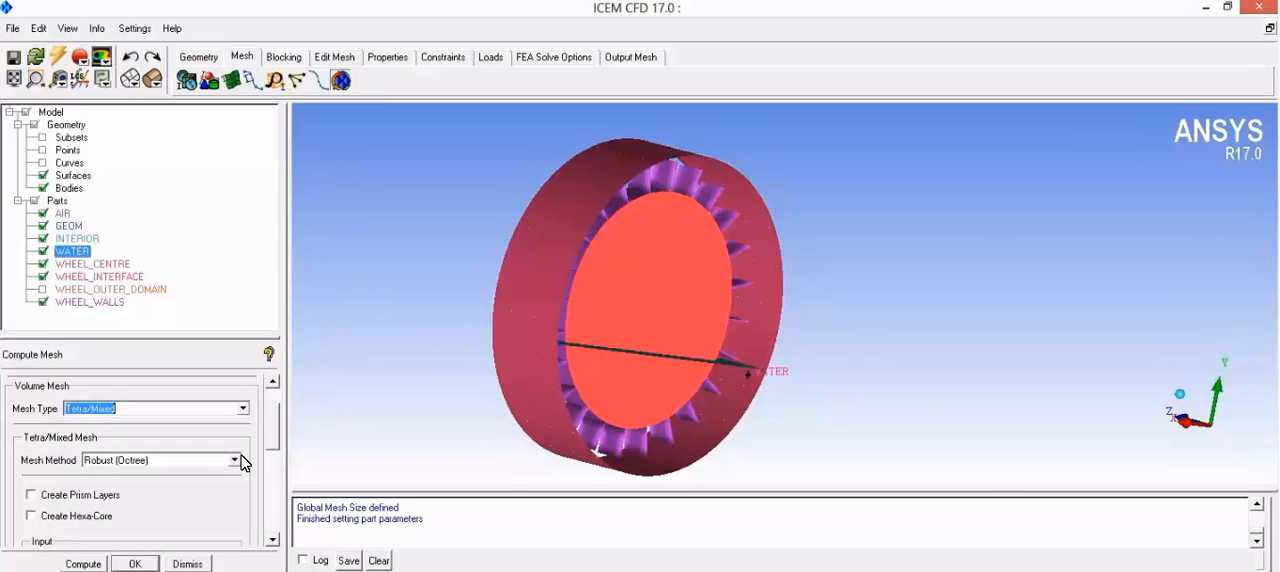
{"action": "left_click", "coordinate": [236, 461]}
{"action": "left_click", "coordinate": [237, 464]}
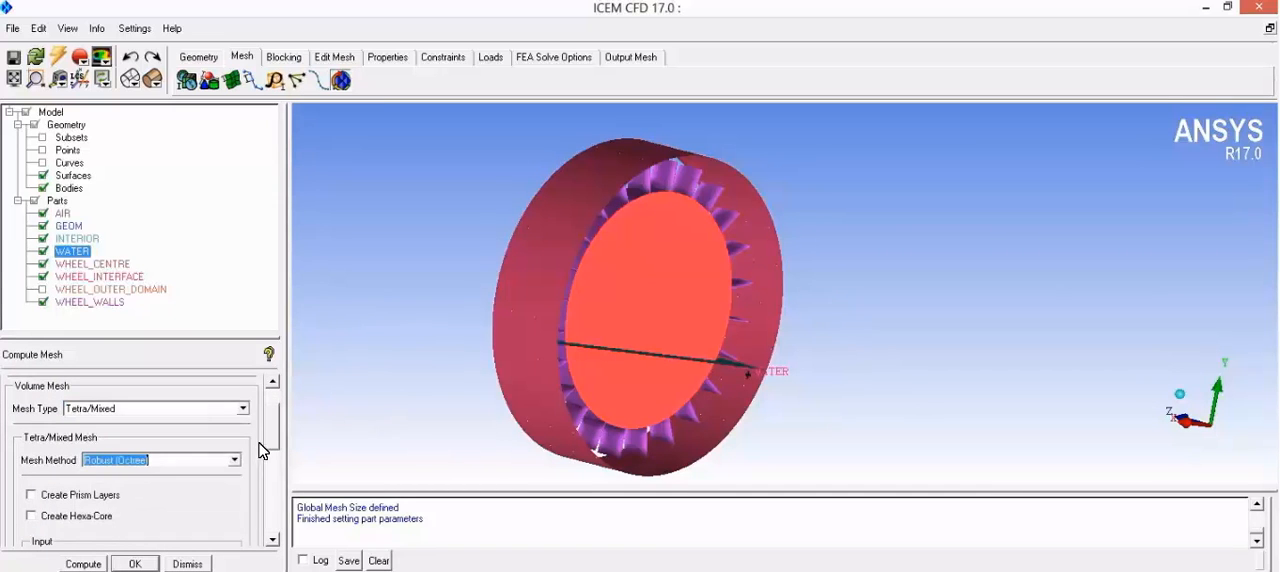
{"action": "left_click_drag", "start_coordinate": [274, 438], "coordinate": [274, 484]}
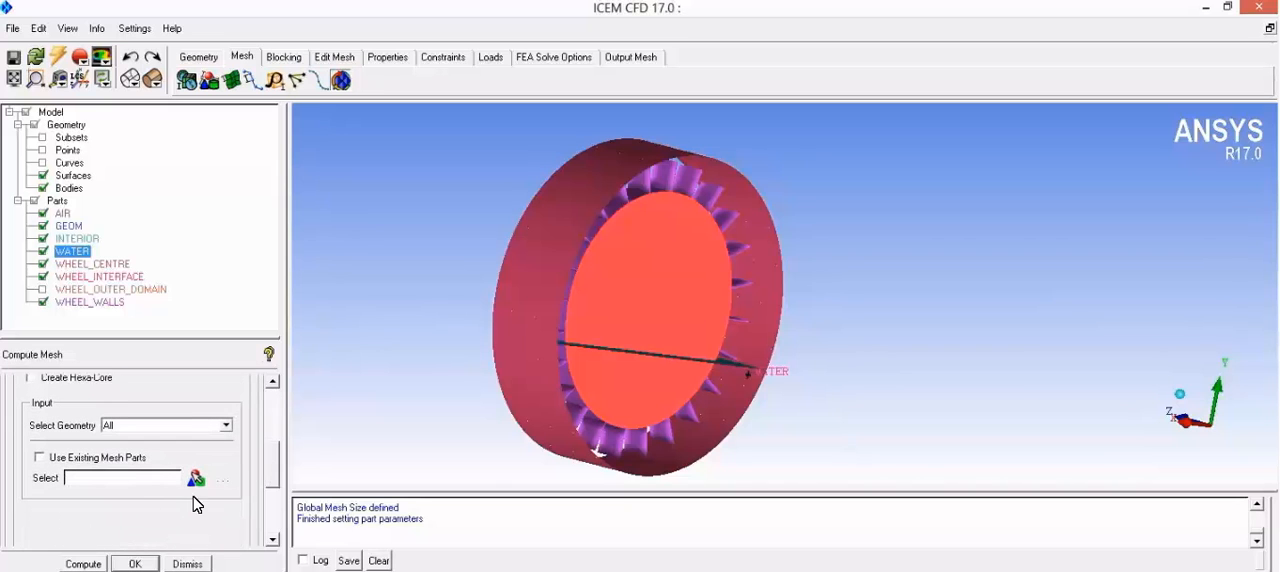
{"action": "left_click", "coordinate": [84, 564]}
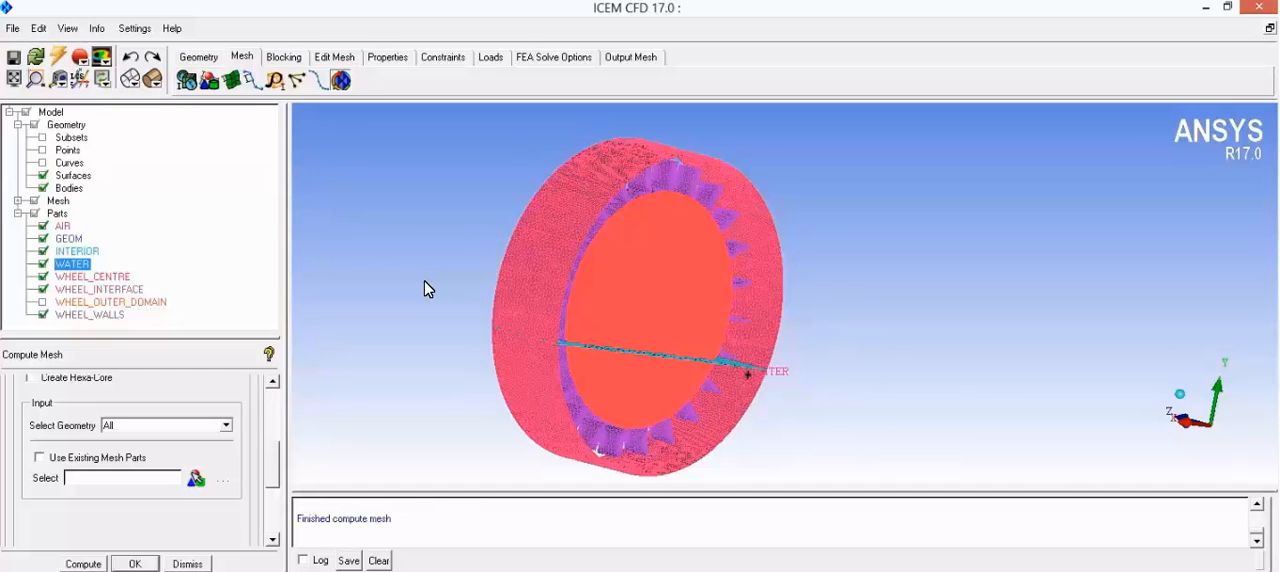
Step: Hide the geometry surfaces so only the wheel mesh is displayed, and list the mesh information
{"action": "left_click", "coordinate": [43, 177]}
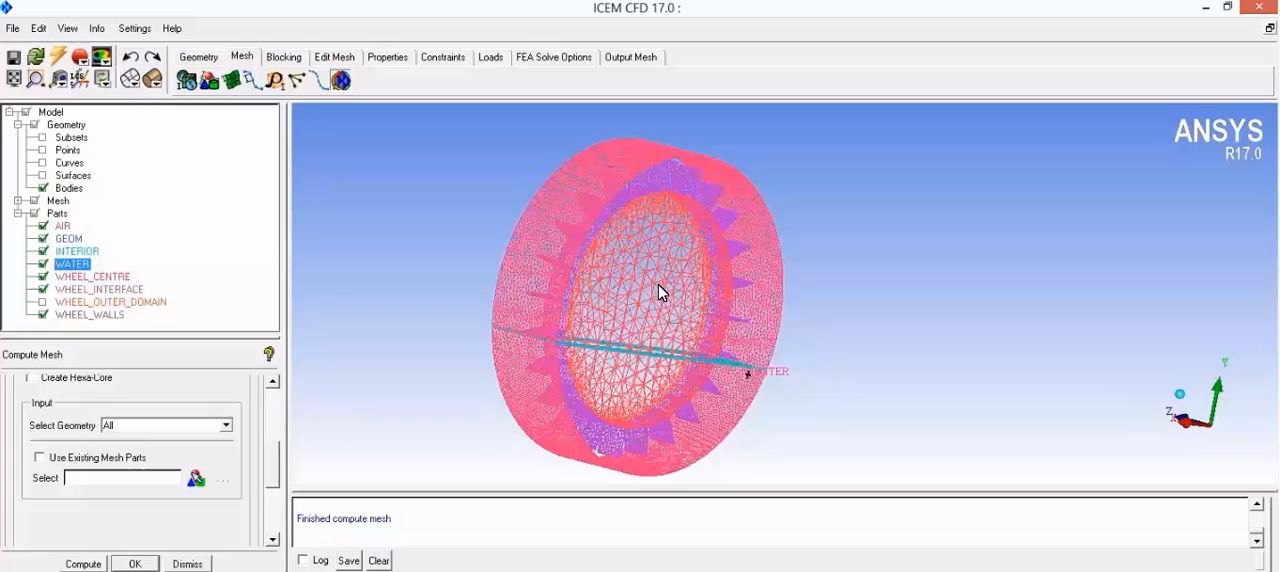
{"action": "left_click_drag", "start_coordinate": [590, 325], "coordinate": [546, 452]}
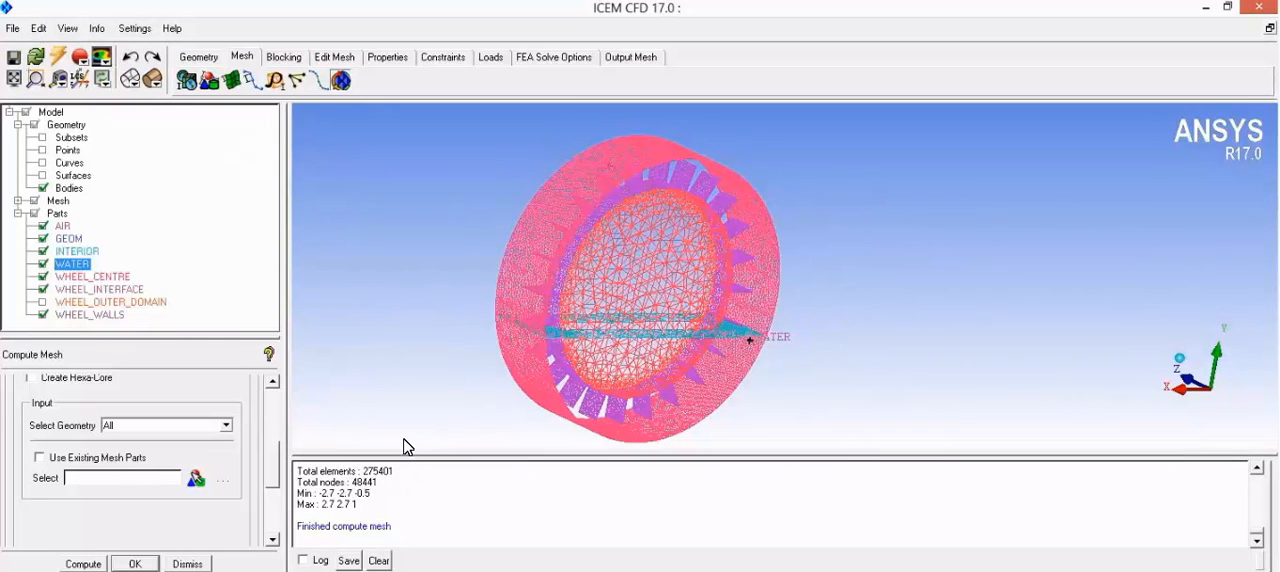
{"action": "left_click", "coordinate": [97, 28]}
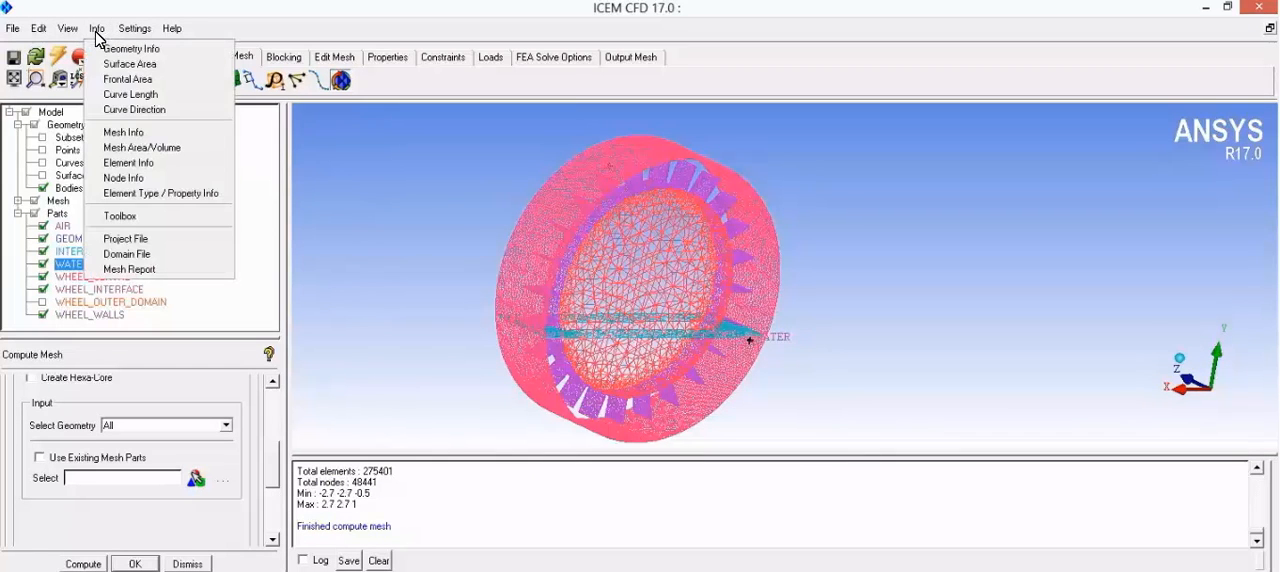
{"action": "left_click", "coordinate": [150, 138]}
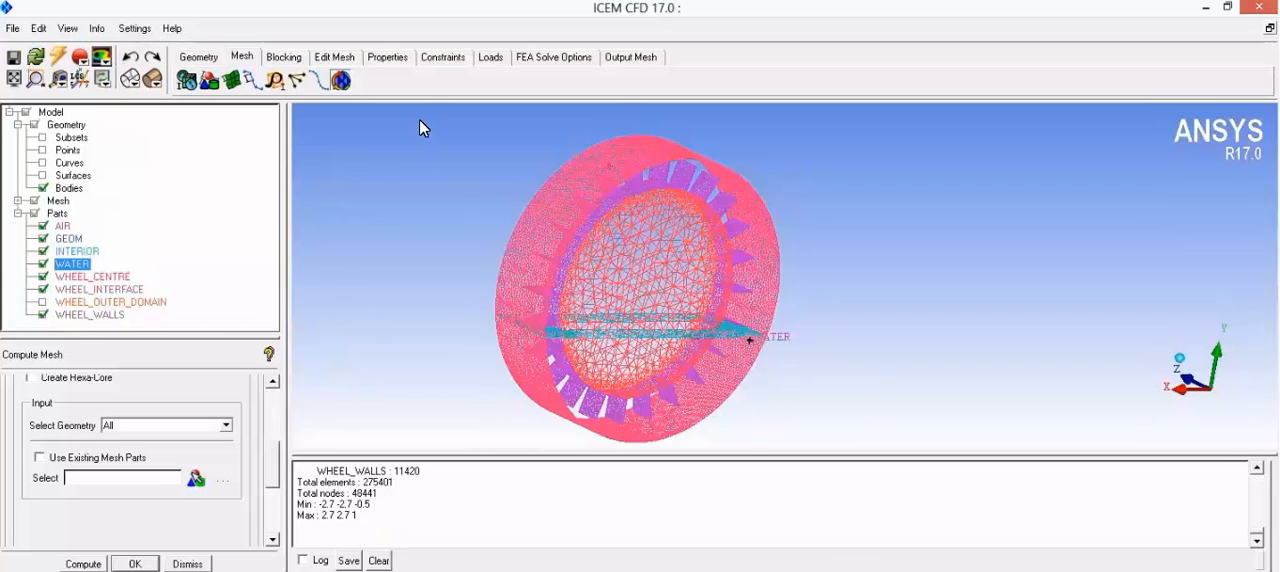
Step: Inspect the wheel mesh up close and display the WHEEL_OUTER_DOMAIN part with it
{"action": "left_click_drag", "start_coordinate": [725, 307], "coordinate": [614, 253]}
{"action": "scroll", "coordinate": [557, 343], "scroll_direction": "up", "scroll_amount": 5}
{"action": "middle_click_drag", "start_coordinate": [614, 246], "coordinate": [619, 194]}
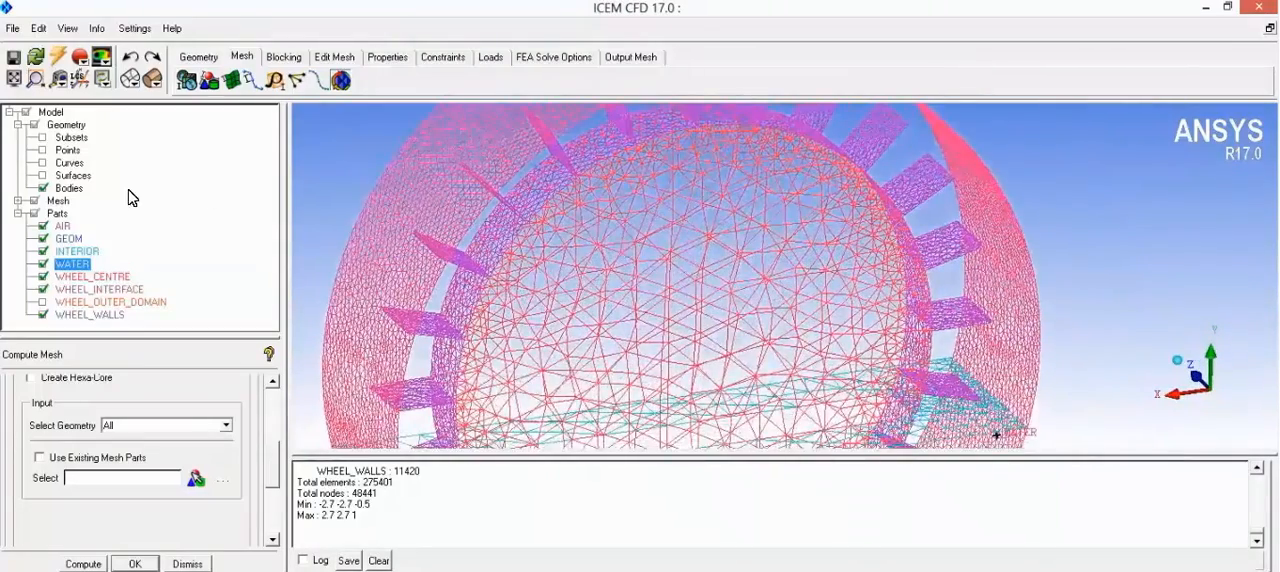
{"action": "left_click", "coordinate": [42, 188]}
{"action": "left_click", "coordinate": [43, 302]}
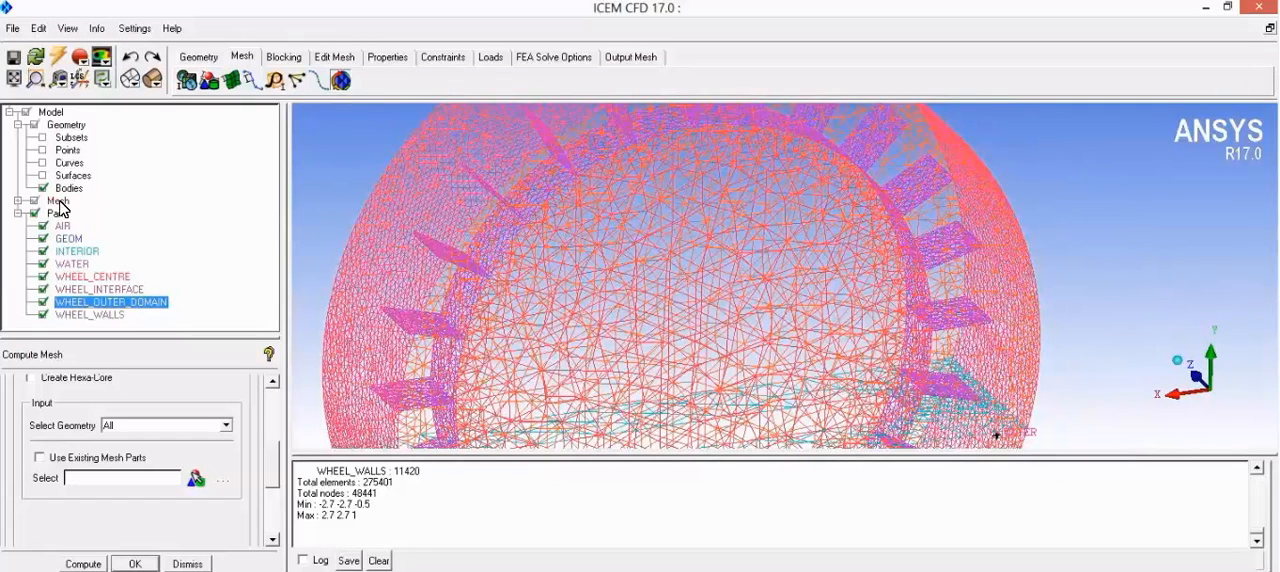
Step: Render the mesh shells as Solid & Wire and examine the surface mesh of the wheel's outer domain
{"action": "left_click", "coordinate": [18, 201]}
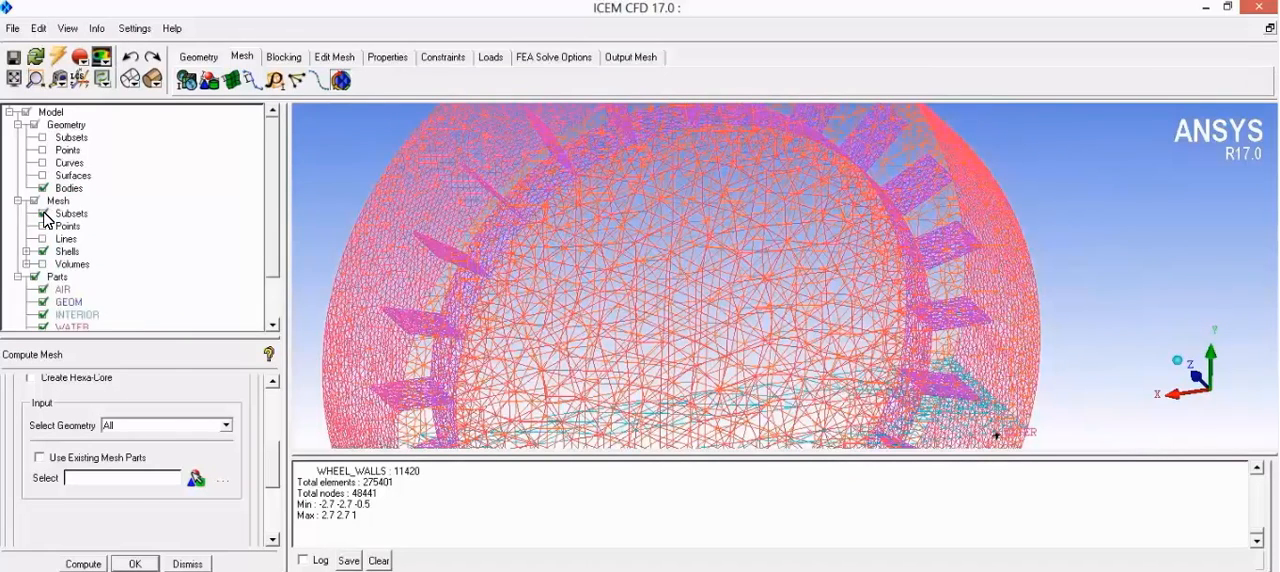
{"action": "right_click", "coordinate": [66, 262]}
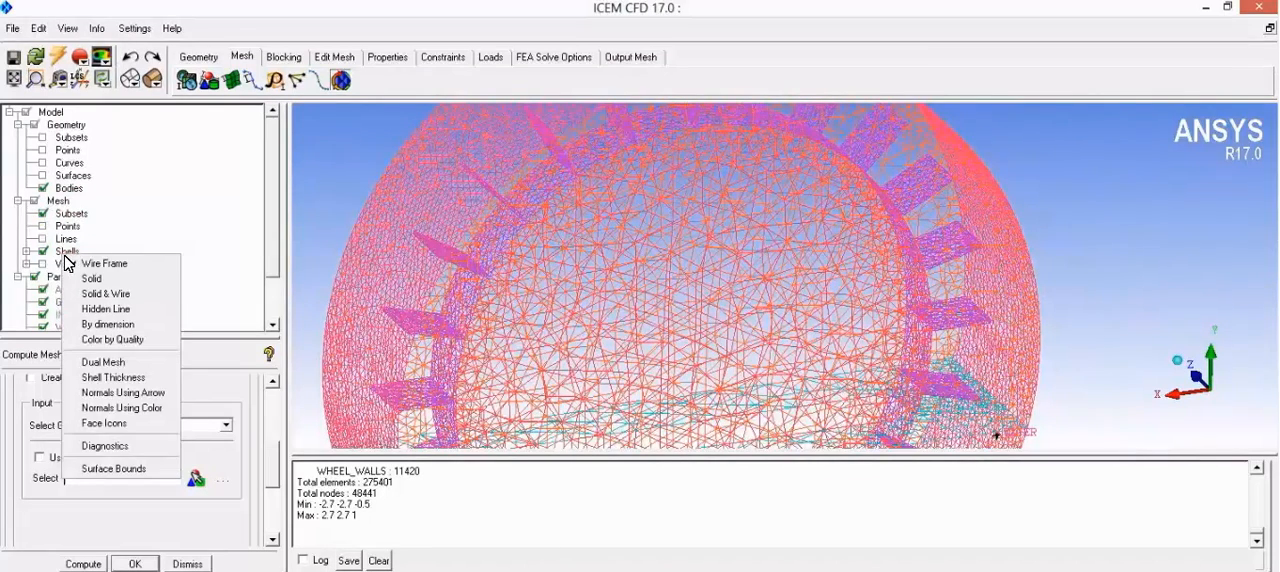
{"action": "left_click", "coordinate": [113, 300]}
{"action": "left_click_drag", "start_coordinate": [587, 234], "coordinate": [586, 258]}
{"action": "scroll", "coordinate": [586, 258], "scroll_direction": "down", "scroll_amount": 5}
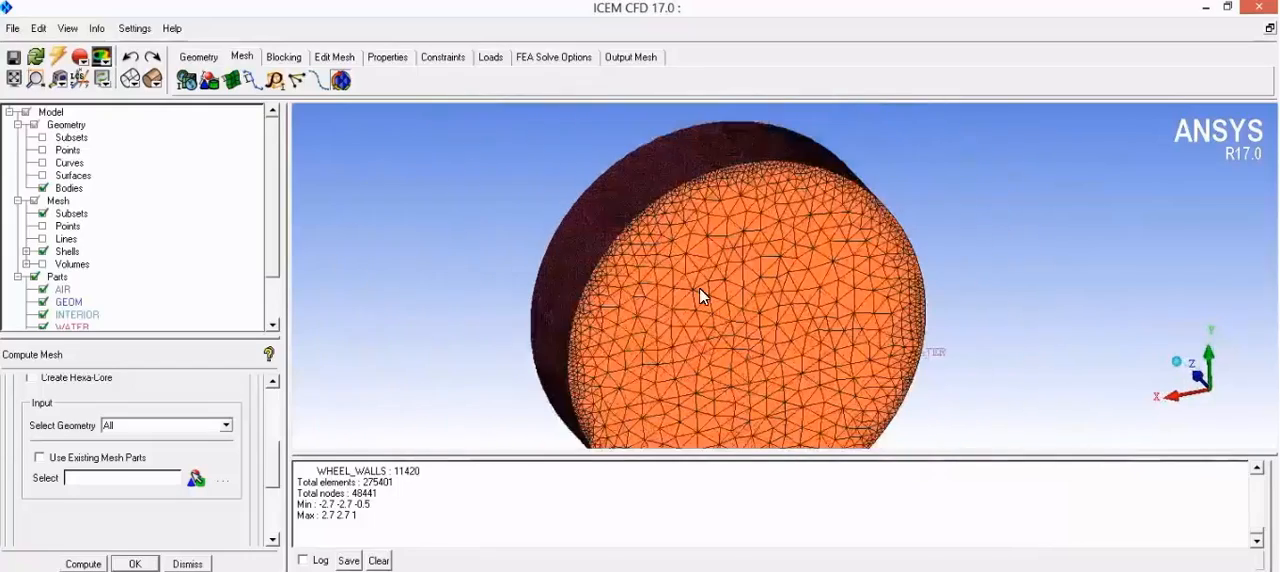
{"action": "left_click_drag", "start_coordinate": [677, 223], "coordinate": [709, 191]}
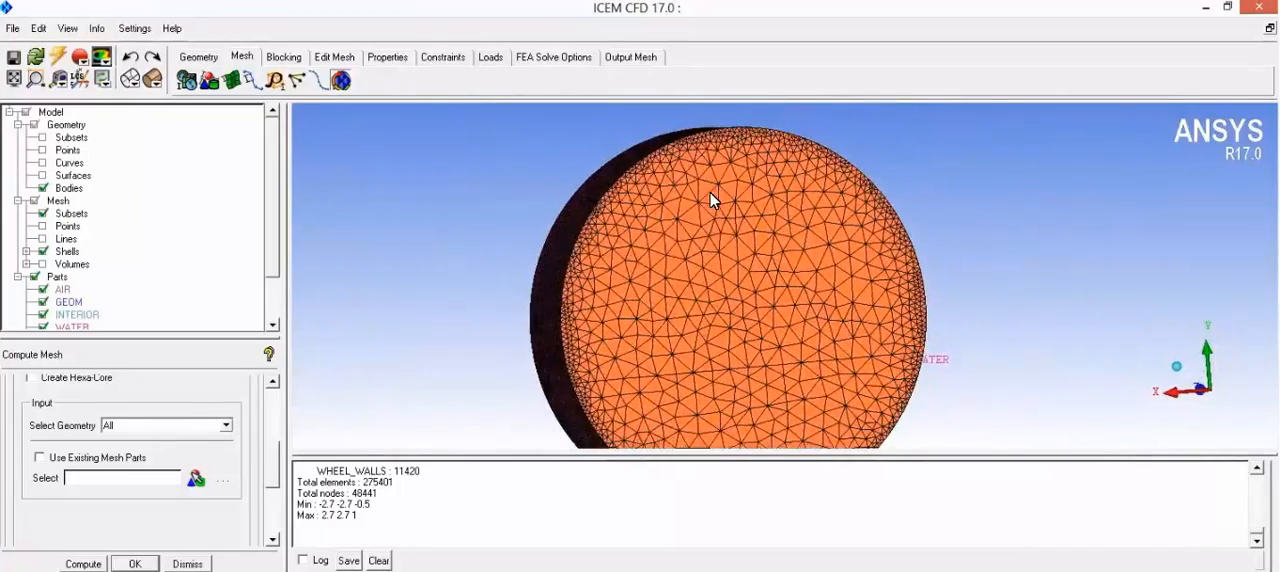
{"action": "left_click_drag", "start_coordinate": [855, 268], "coordinate": [717, 284]}
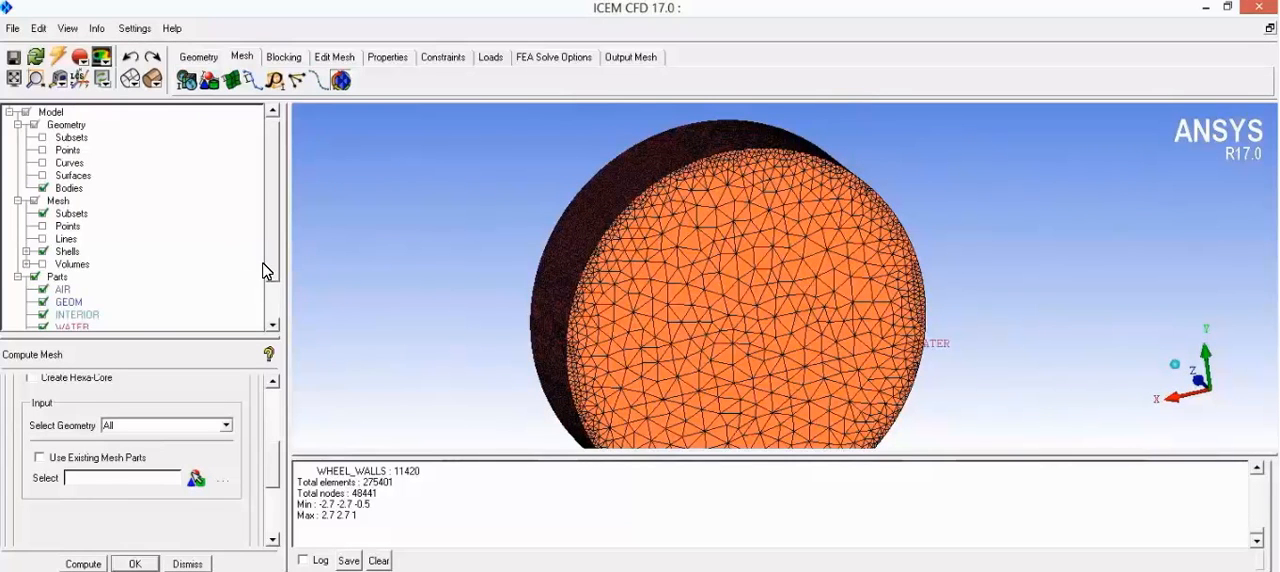
Step: Hide the WHEEL_OUTER_DOMAIN part and return the mesh shells to Wire Frame display
{"action": "left_click_drag", "start_coordinate": [267, 266], "coordinate": [263, 319]}
{"action": "left_click", "coordinate": [43, 314]}
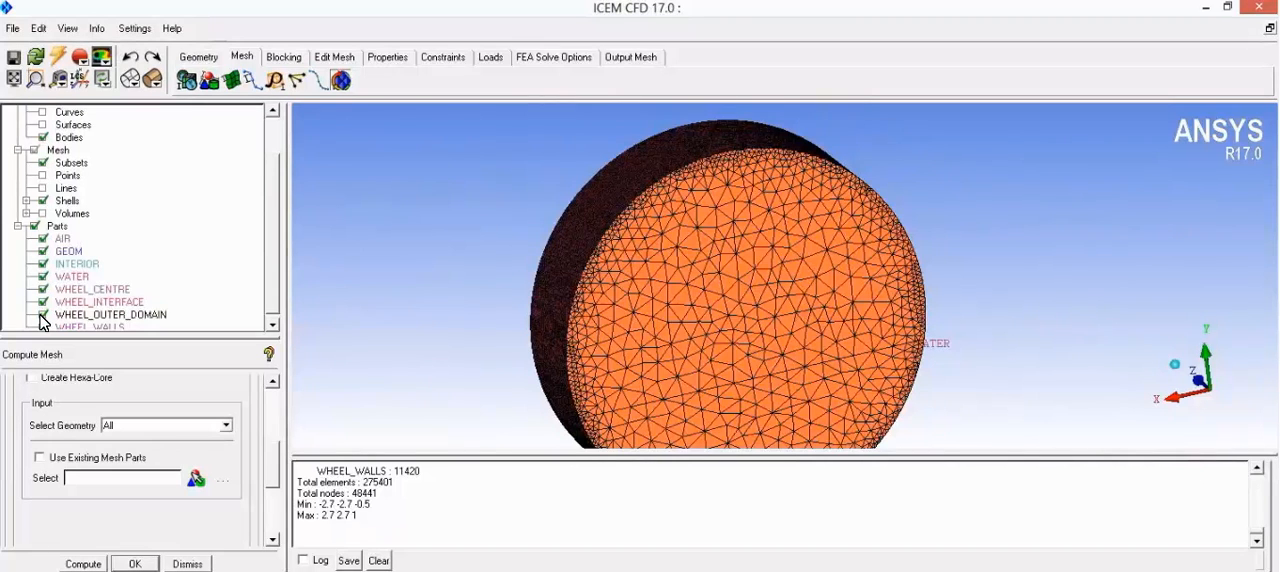
{"action": "left_click_drag", "start_coordinate": [655, 257], "coordinate": [765, 241]}
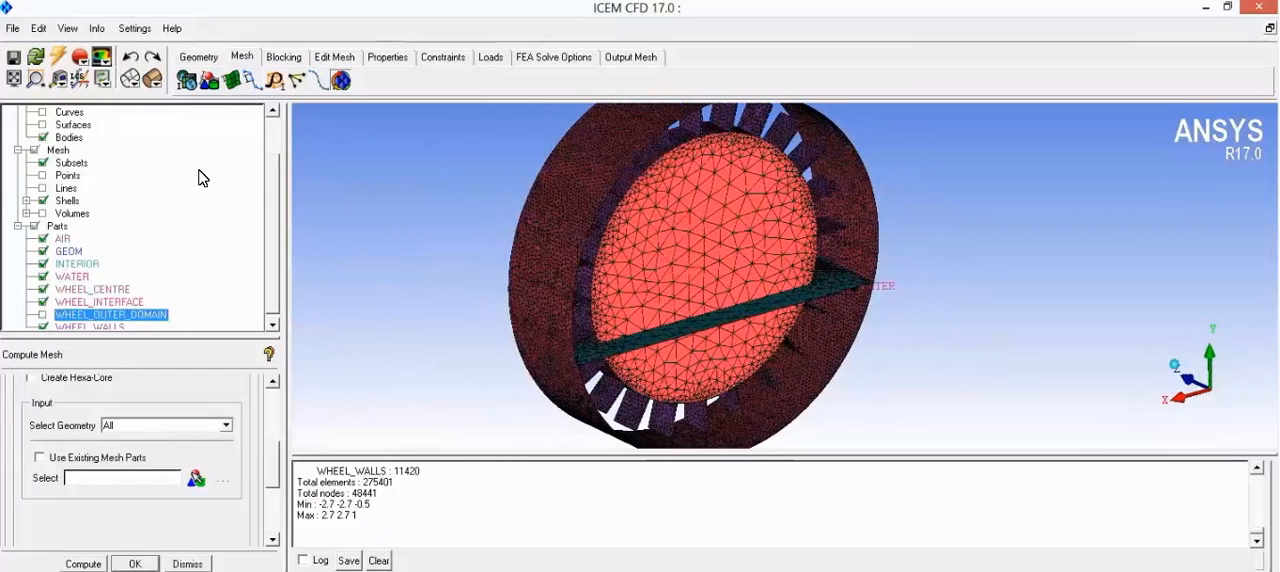
{"action": "right_click", "coordinate": [68, 203]}
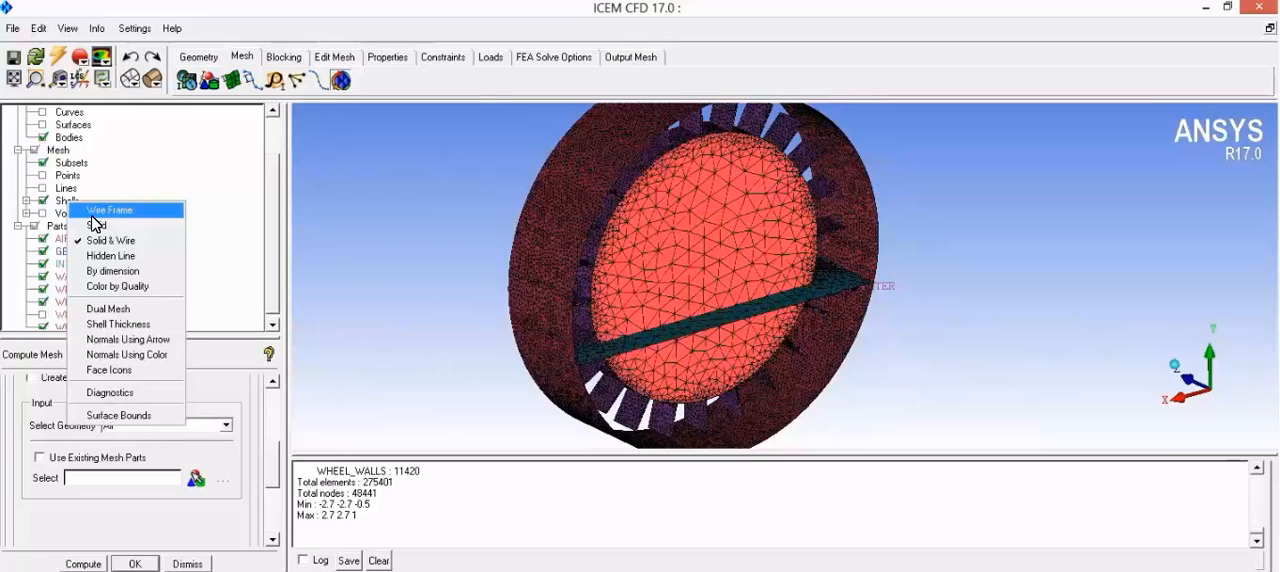
{"action": "left_click", "coordinate": [95, 224]}
{"action": "left_click_drag", "start_coordinate": [685, 256], "coordinate": [623, 248]}
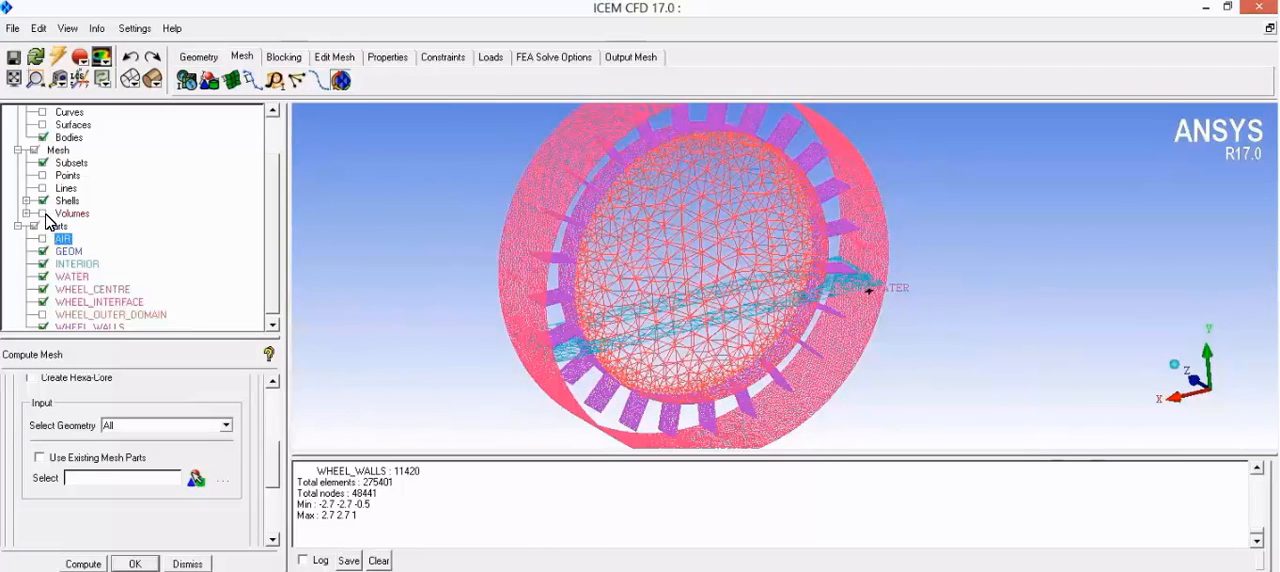
Step: Display the mesh volumes and examine the AIR and WATER regions separately by toggling each part, leaving AIR hidden
{"action": "left_click", "coordinate": [43, 213]}
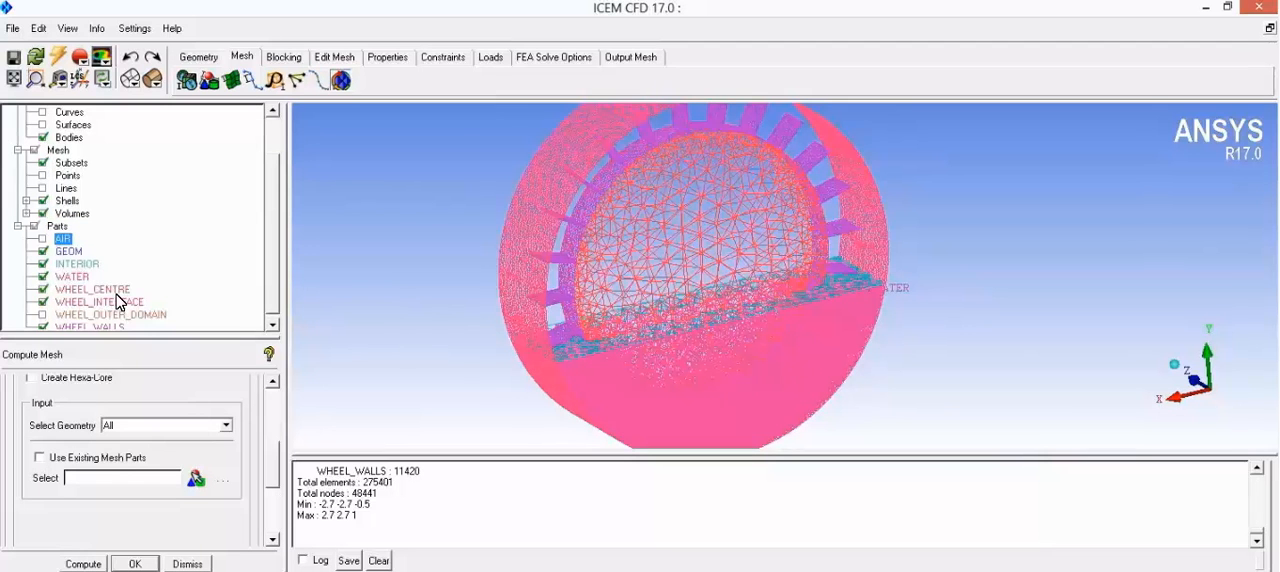
{"action": "left_click", "coordinate": [43, 239]}
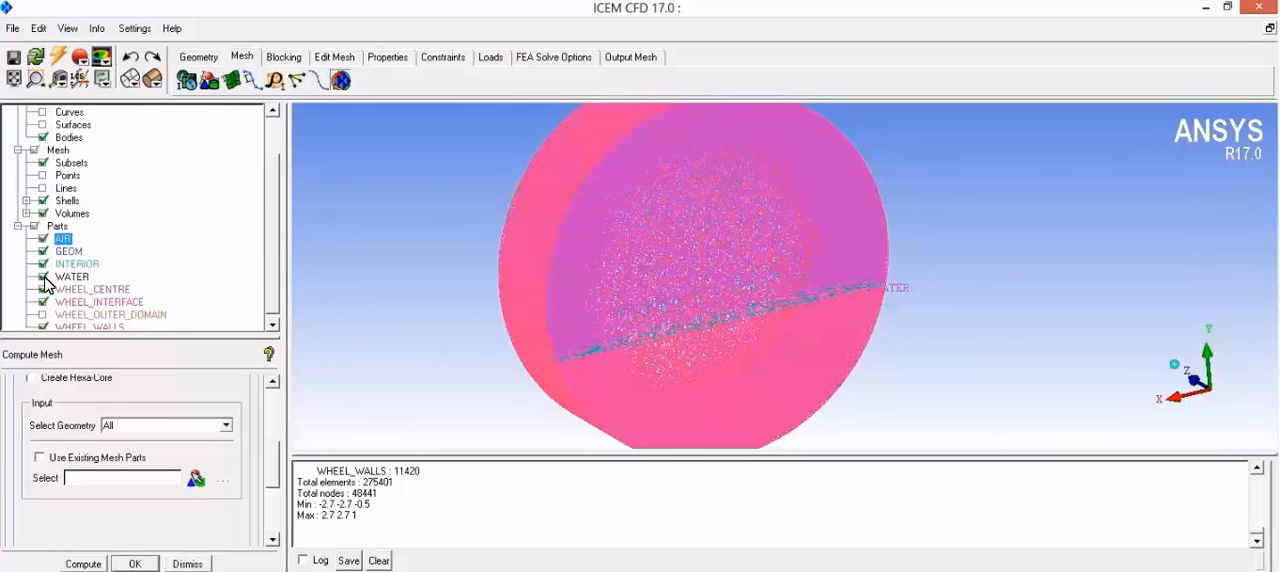
{"action": "left_click", "coordinate": [43, 277]}
{"action": "left_click_drag", "start_coordinate": [616, 312], "coordinate": [583, 285]}
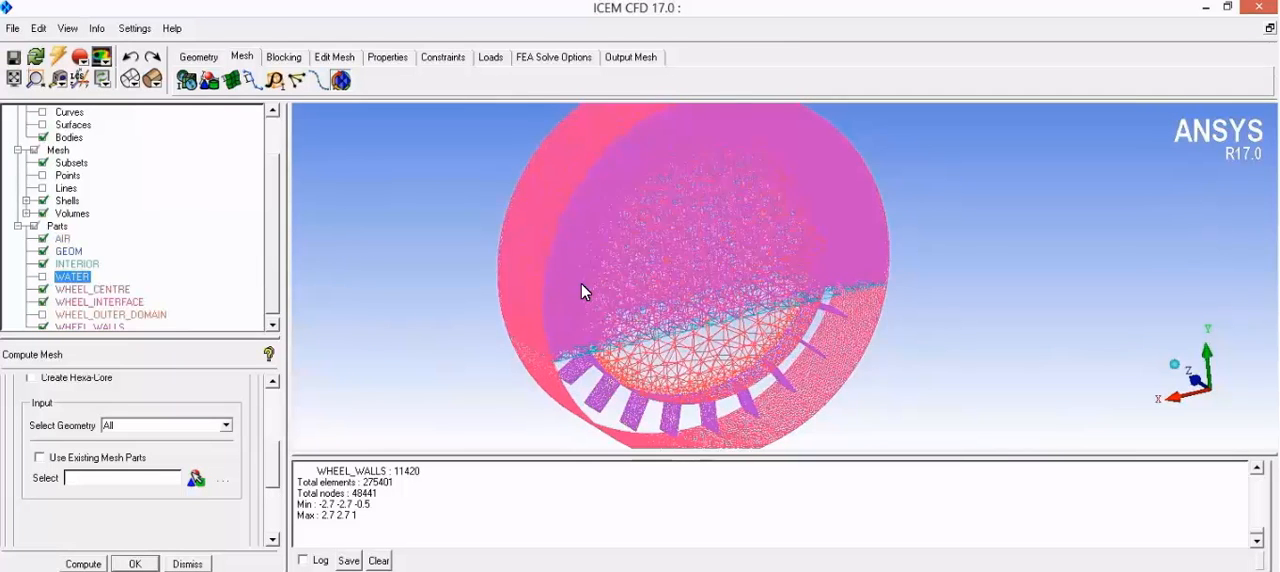
{"action": "left_click", "coordinate": [43, 276]}
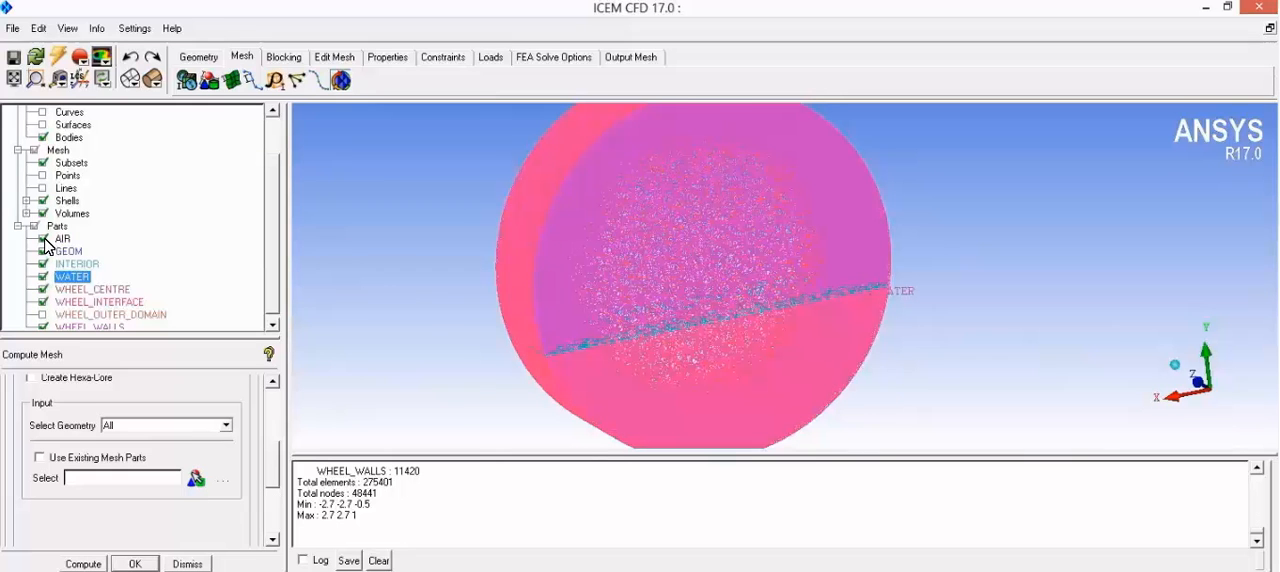
{"action": "left_click", "coordinate": [43, 238]}
{"action": "left_click_drag", "start_coordinate": [510, 291], "coordinate": [573, 402]}
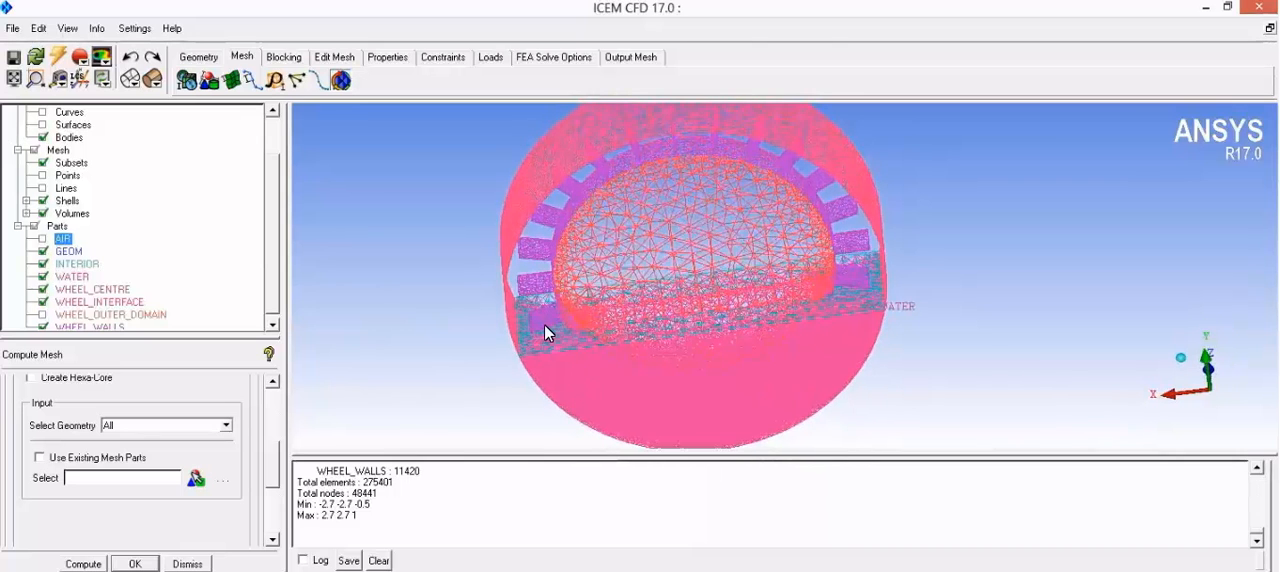
{"action": "scroll", "coordinate": [544, 324], "scroll_direction": "down", "scroll_amount": 3}
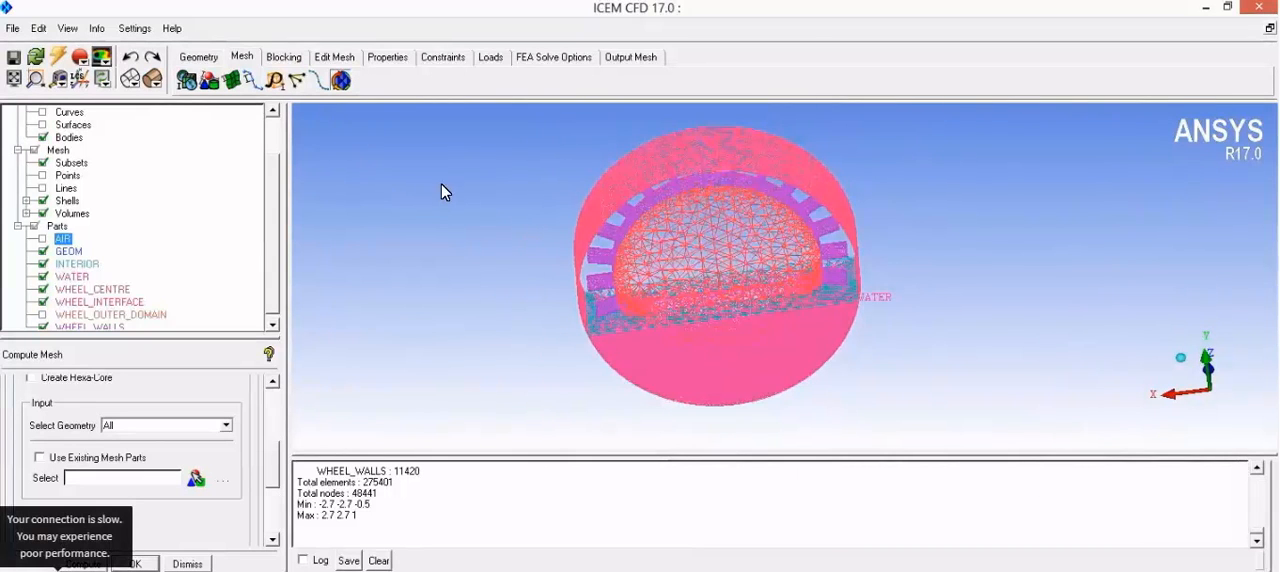
Step: Compute the mesh quality histogram of the wheel mesh using the Orthogonal Quality criterion
{"action": "left_click_drag", "start_coordinate": [602, 262], "coordinate": [669, 423]}
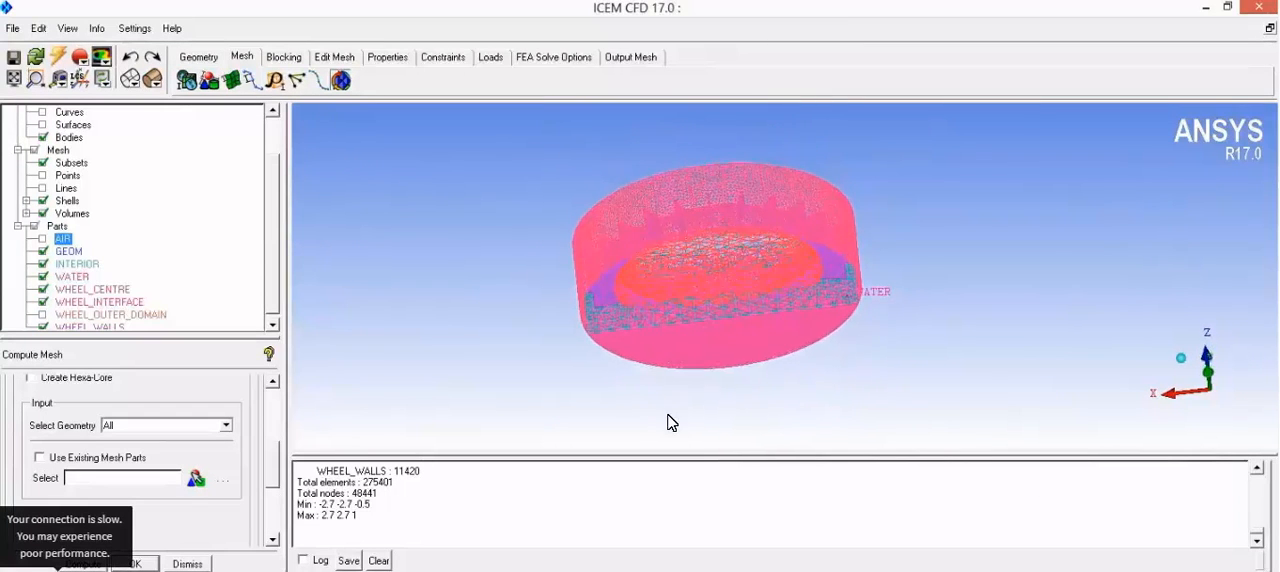
{"action": "left_click_drag", "start_coordinate": [684, 207], "coordinate": [663, 149]}
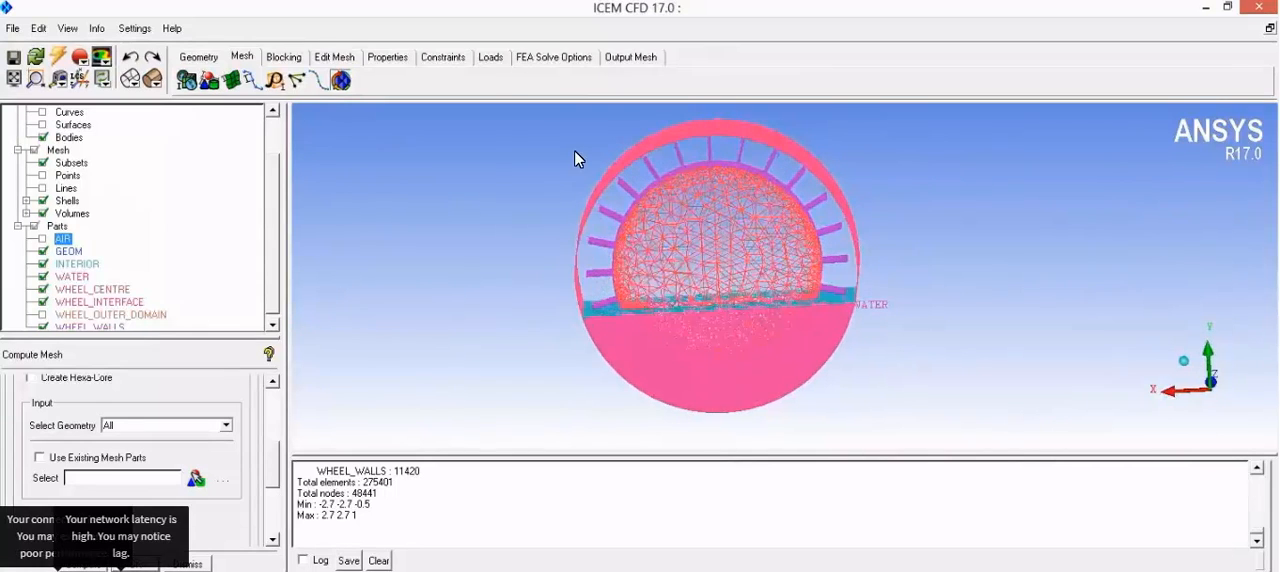
{"action": "left_click_drag", "start_coordinate": [502, 113], "coordinate": [329, 111]}
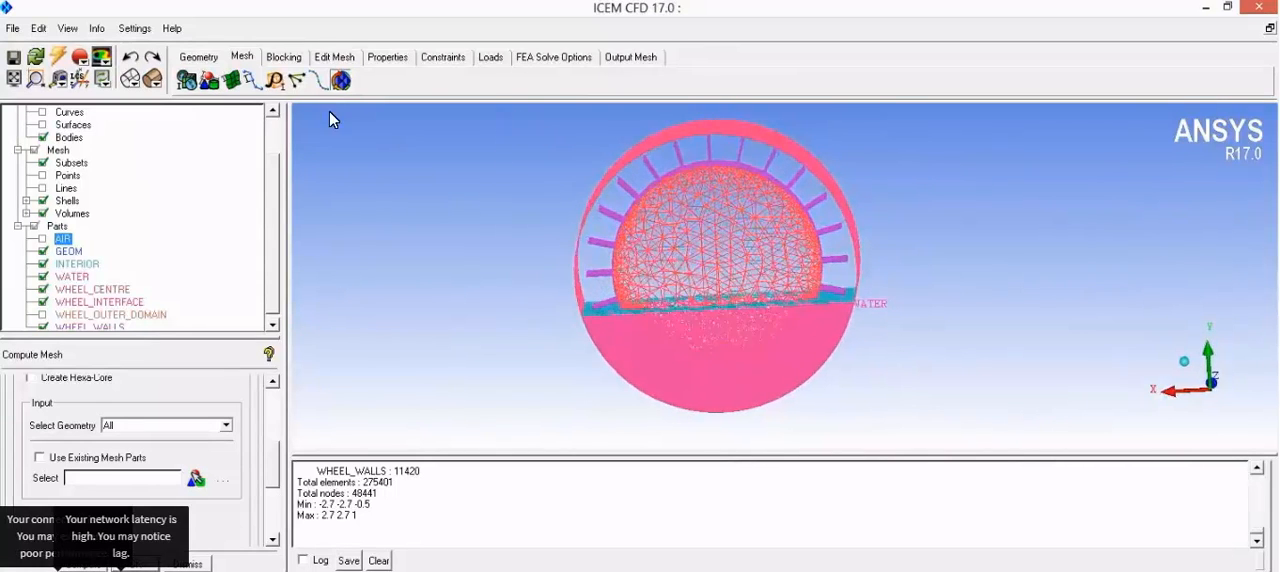
{"action": "left_click", "coordinate": [285, 57]}
{"action": "left_click", "coordinate": [335, 57]}
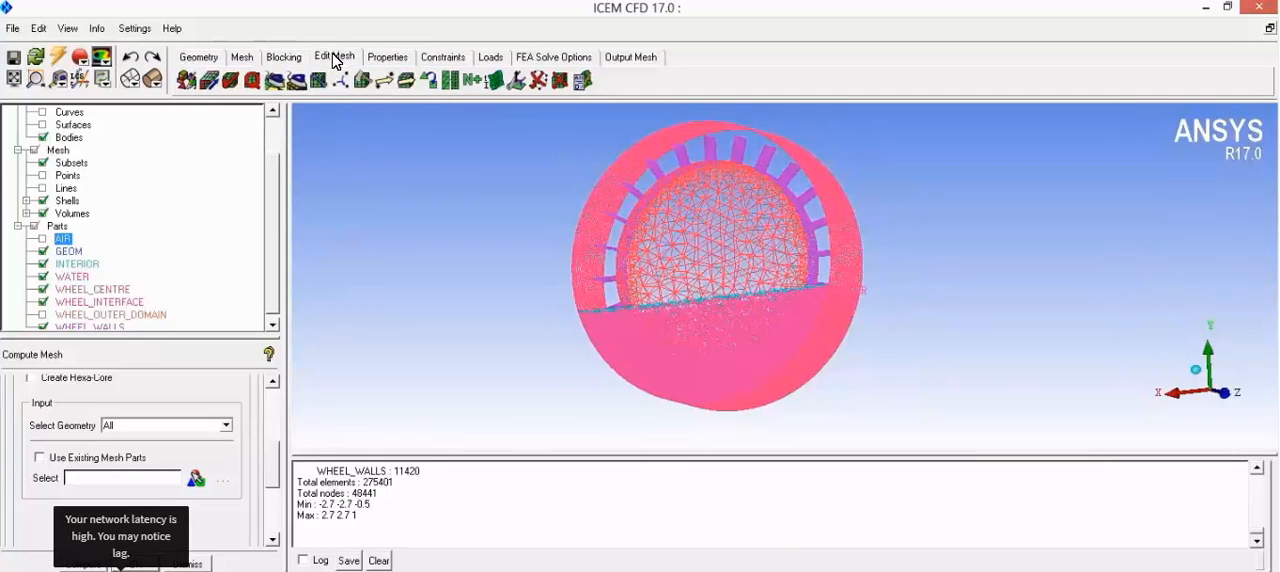
{"action": "left_click", "coordinate": [251, 82]}
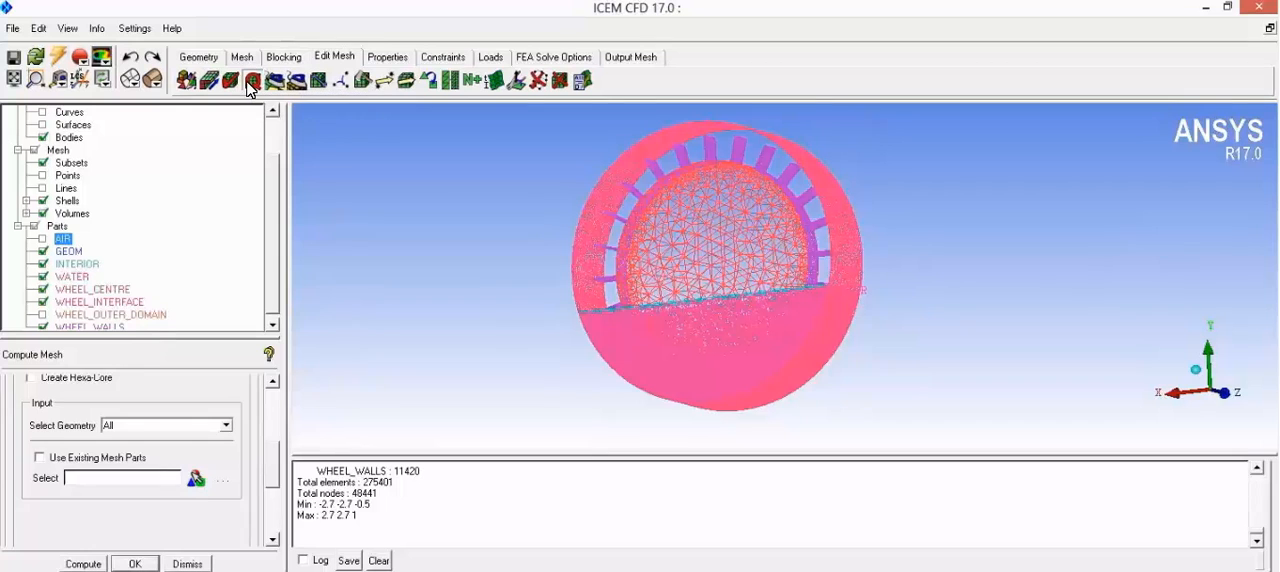
{"action": "scroll", "coordinate": [271, 545], "scroll_direction": "down", "scroll_amount": 10}
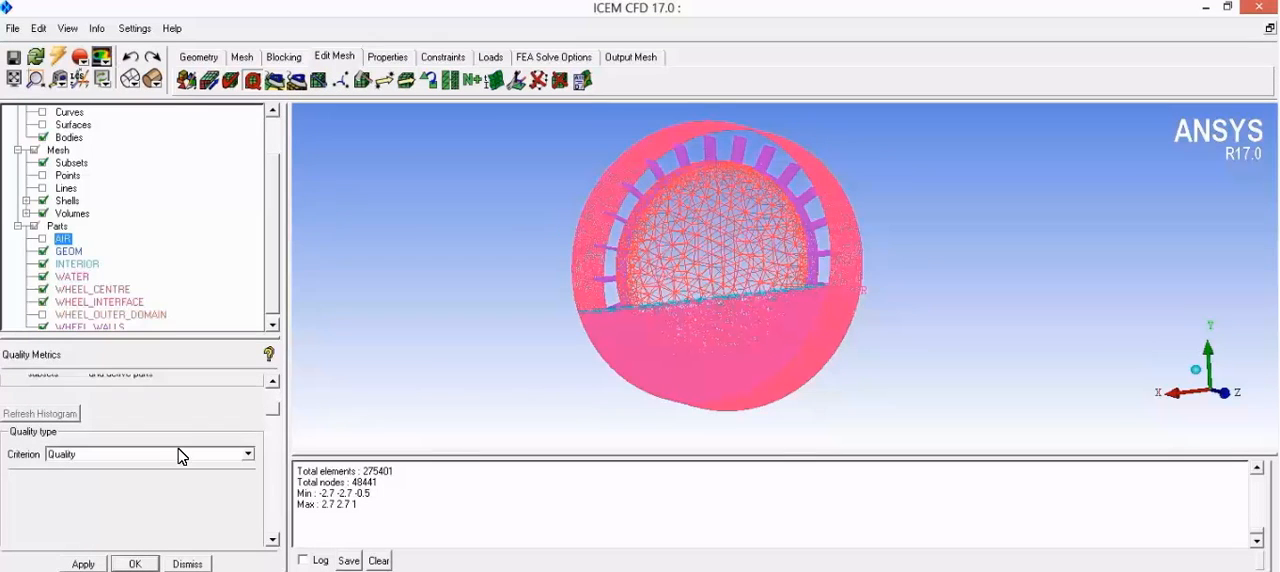
{"action": "left_click", "coordinate": [170, 450]}
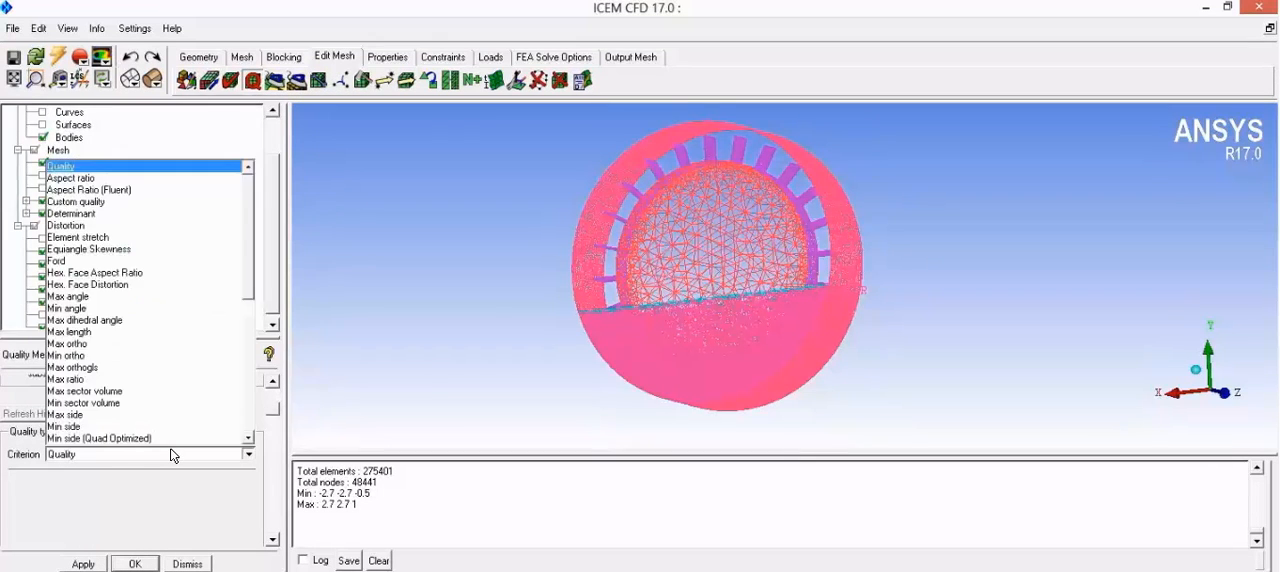
{"action": "scroll", "coordinate": [168, 345], "scroll_direction": "down", "scroll_amount": 5}
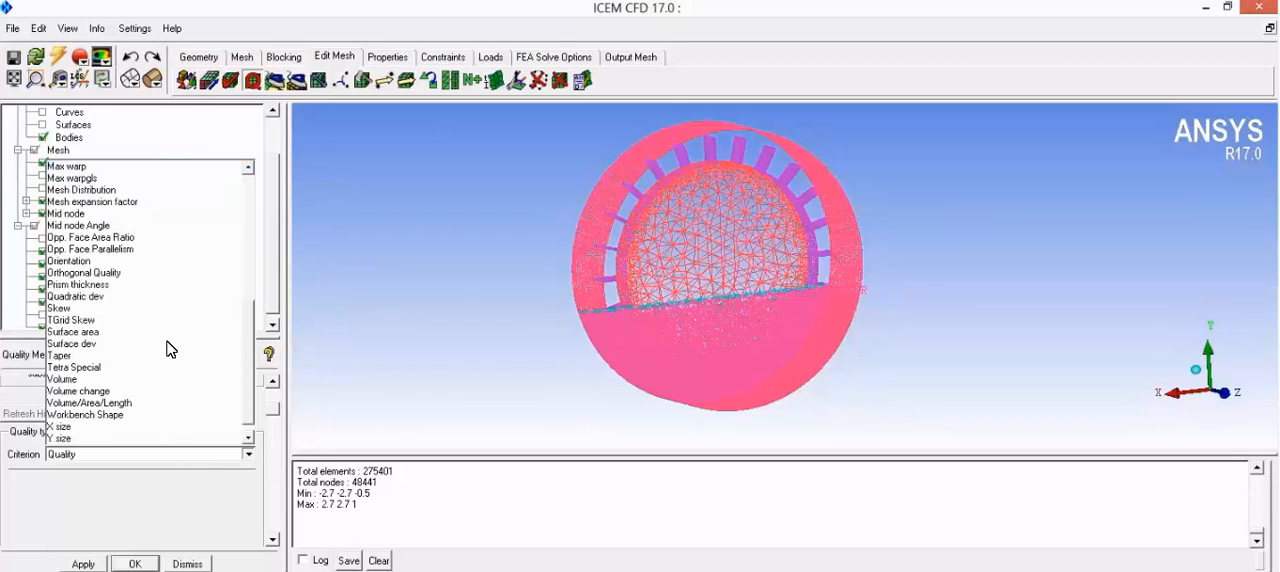
{"action": "left_click", "coordinate": [130, 274]}
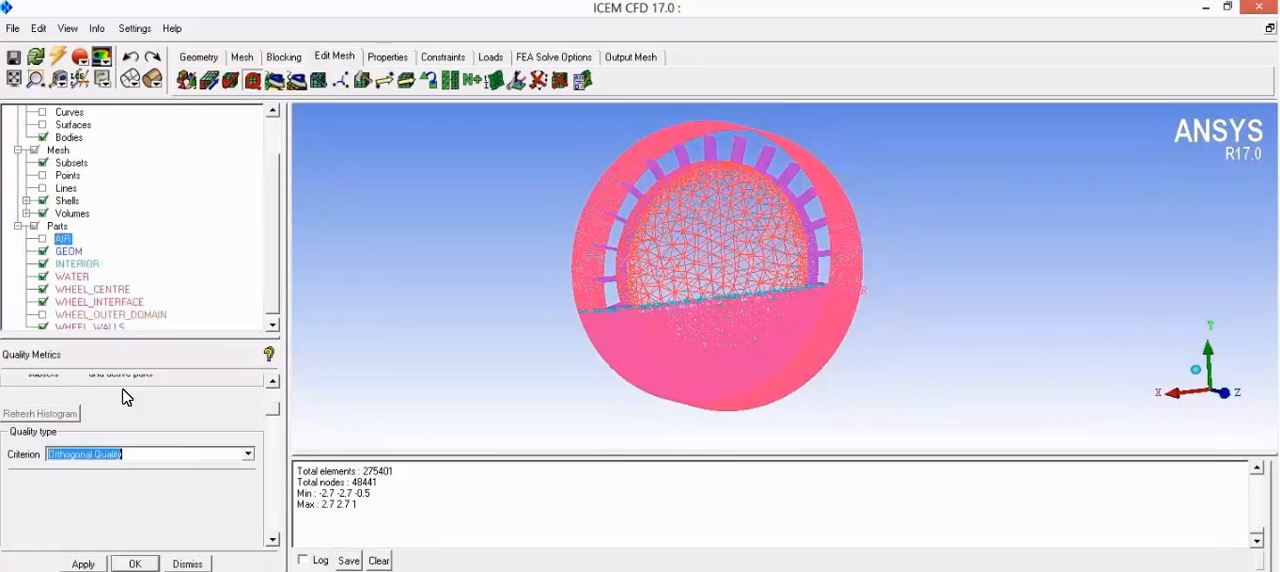
{"action": "left_click", "coordinate": [83, 564]}
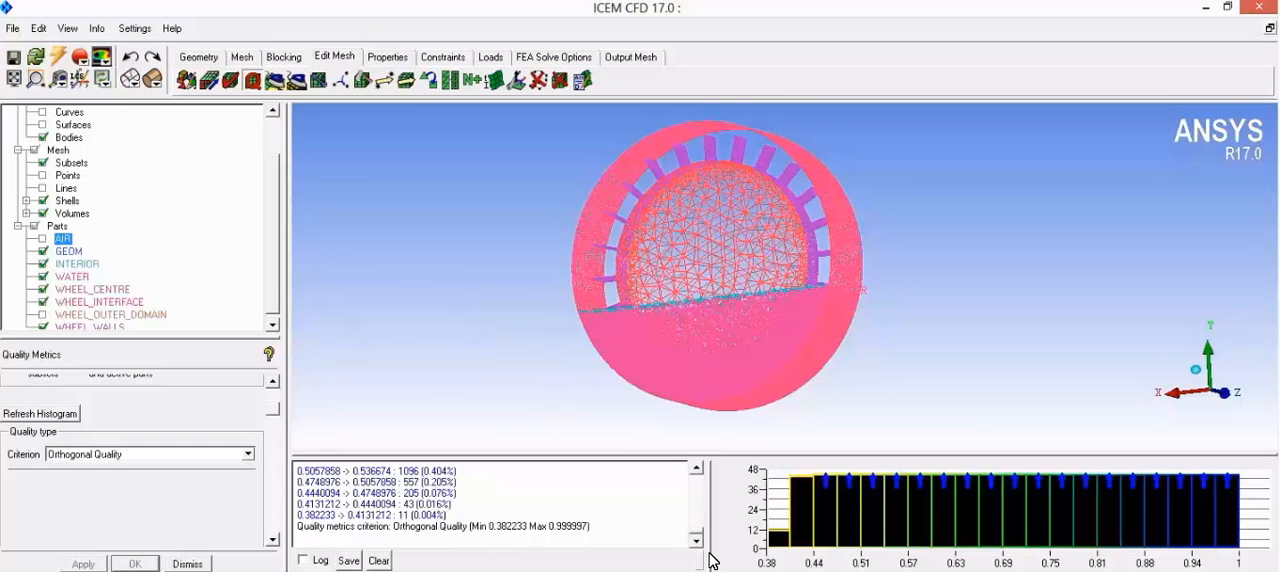
Step: Highlight the mesh elements in the lowest orthogonal quality range, inspect them in the wheel, clear the highlight and close the histogram
{"action": "left_click", "coordinate": [777, 545]}
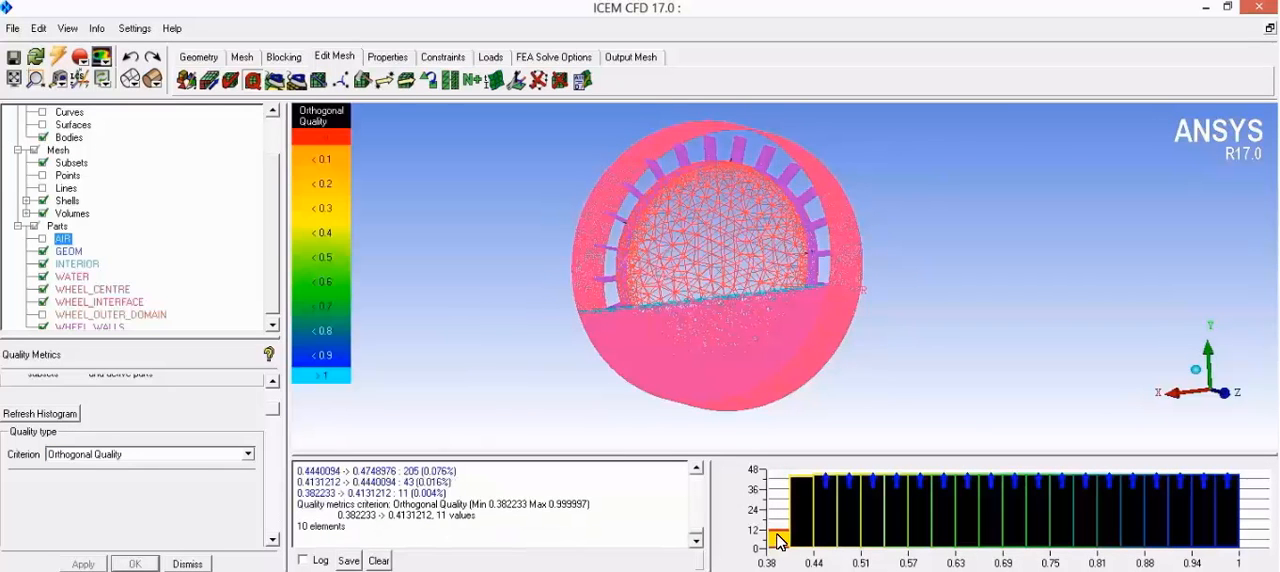
{"action": "scroll", "coordinate": [812, 300], "scroll_direction": "up", "scroll_amount": 10}
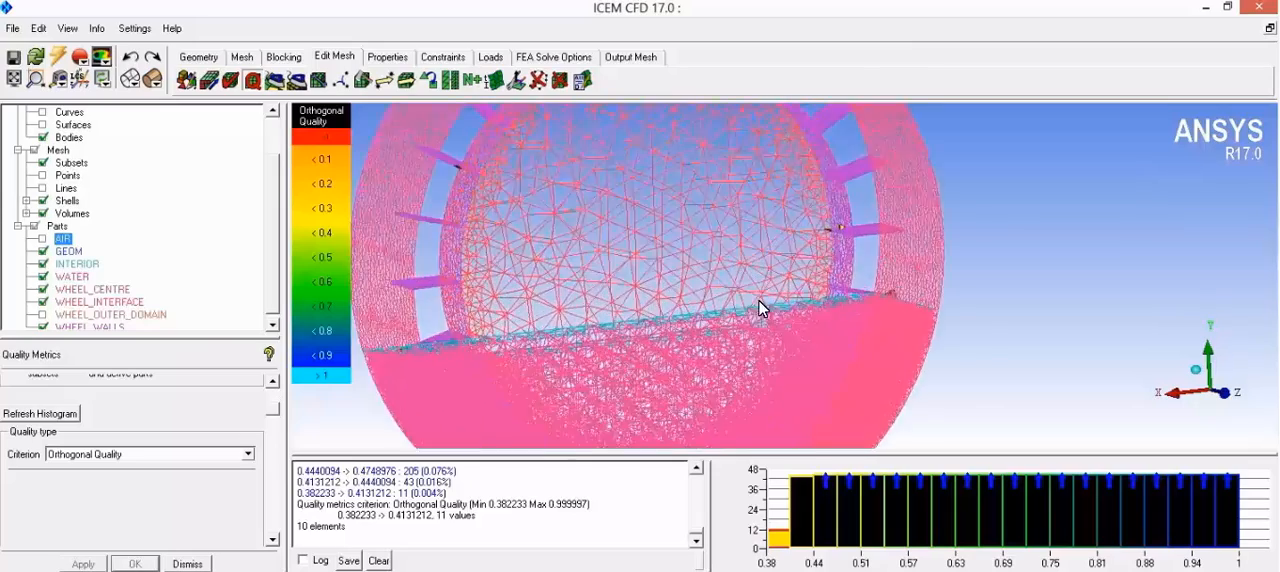
{"action": "left_click_drag", "start_coordinate": [790, 350], "coordinate": [759, 350]}
{"action": "left_click", "coordinate": [779, 537]}
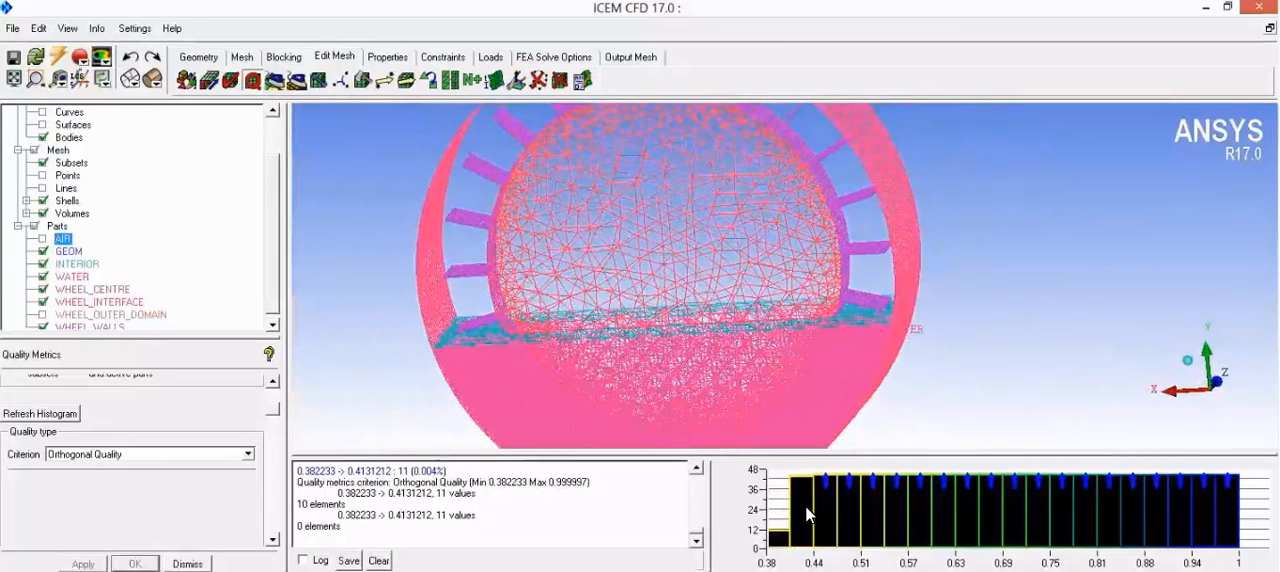
{"action": "right_click", "coordinate": [815, 510]}
{"action": "left_click", "coordinate": [801, 424]}
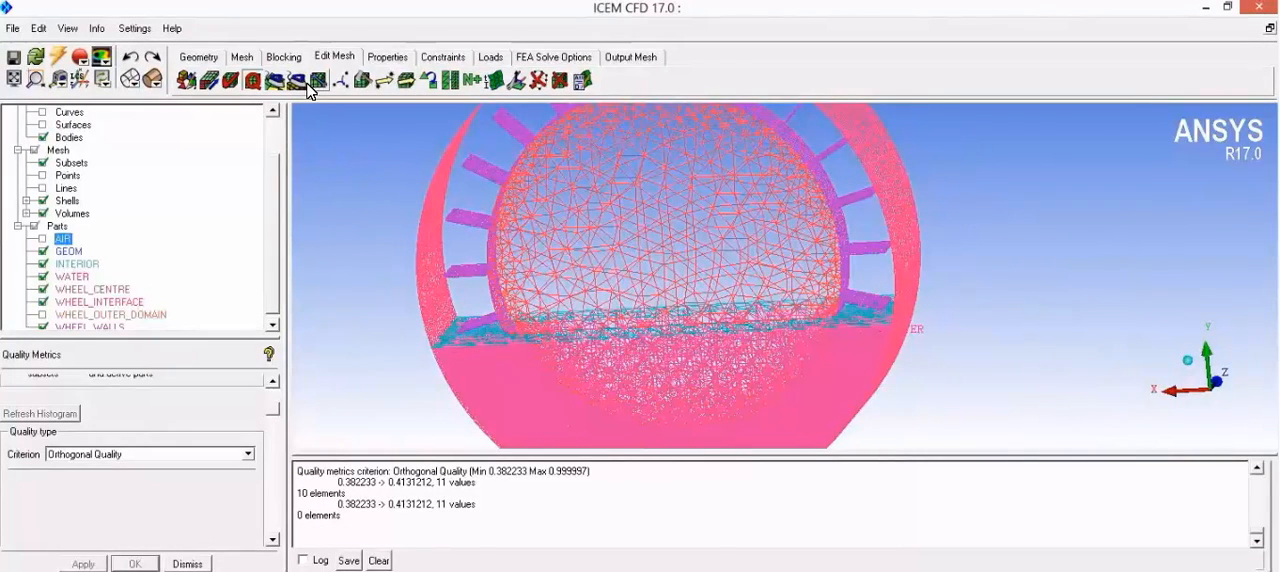
Step: Set both background colours of the Top-Bottom Gradient style to black and apply the setting
{"action": "left_click", "coordinate": [130, 30]}
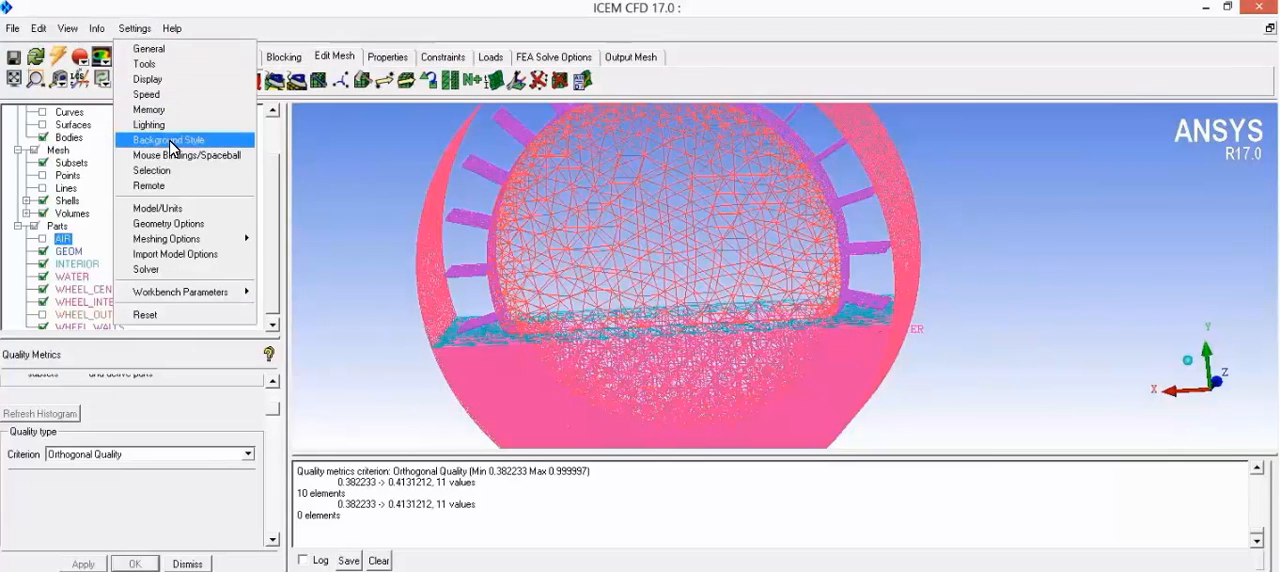
{"action": "left_click", "coordinate": [170, 140]}
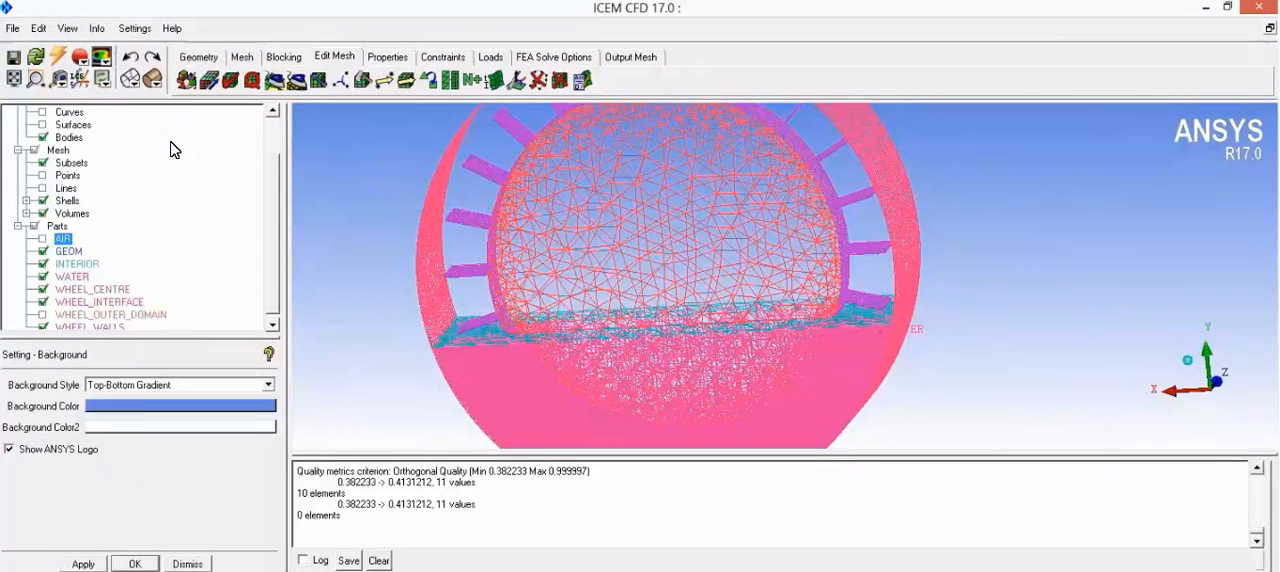
{"action": "left_click", "coordinate": [135, 406]}
{"action": "left_click", "coordinate": [94, 451]}
{"action": "left_click", "coordinate": [118, 427]}
{"action": "left_click", "coordinate": [95, 473]}
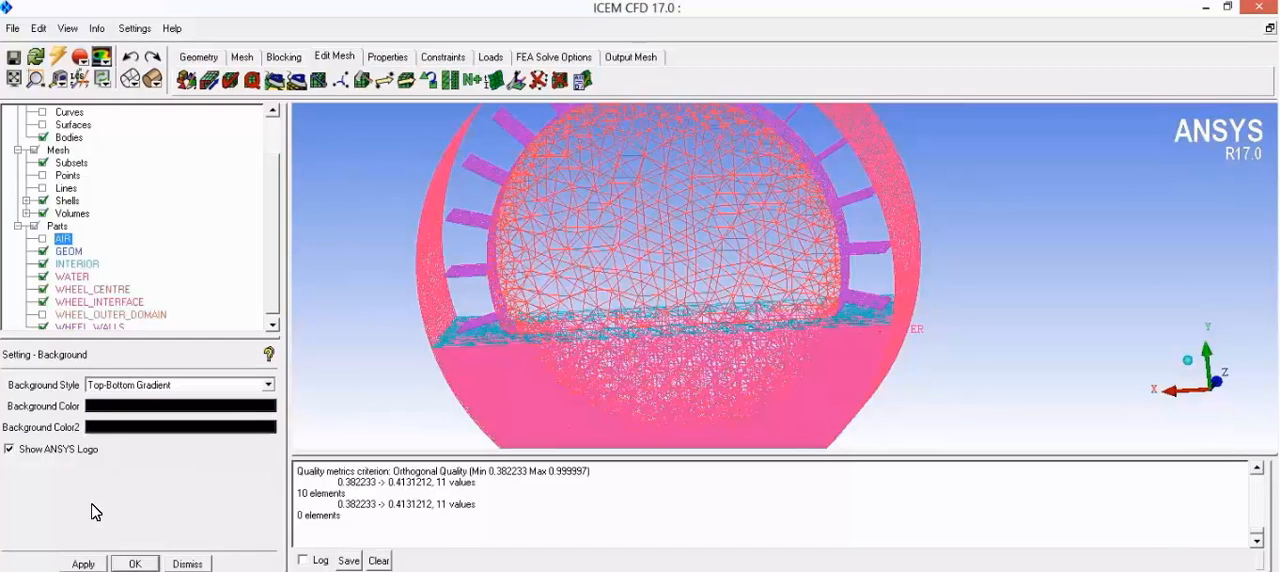
{"action": "left_click", "coordinate": [86, 563]}
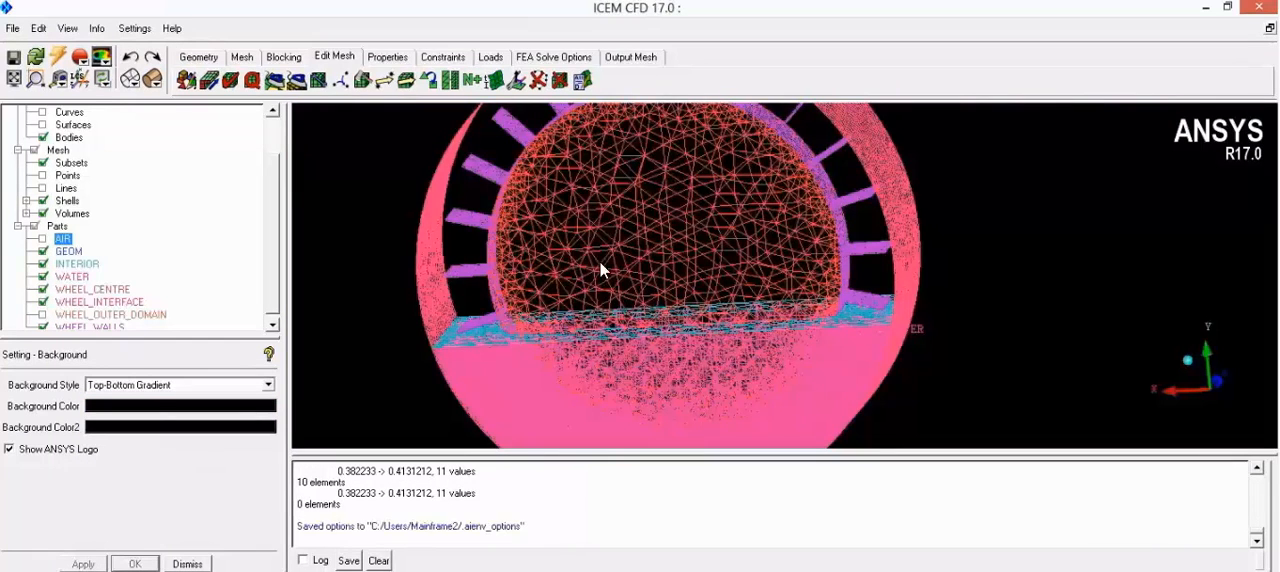
Step: Hide the mesh volumes and examine the remaining shell mesh of the wheel
{"action": "left_click_drag", "start_coordinate": [613, 291], "coordinate": [509, 309]}
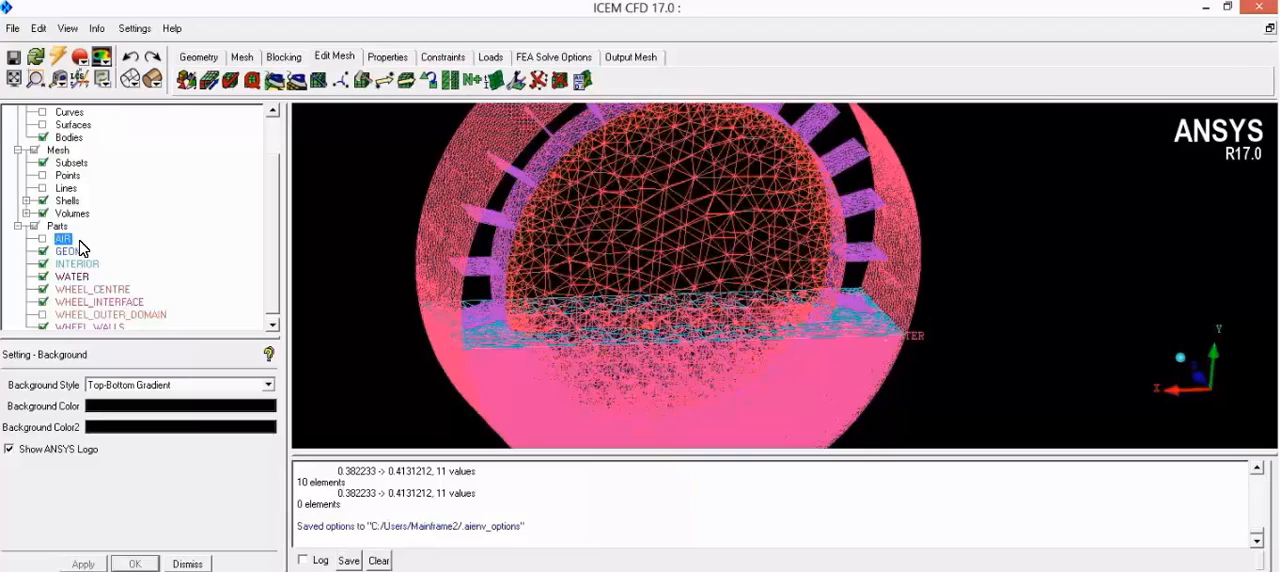
{"action": "left_click", "coordinate": [42, 214]}
{"action": "mouse_move", "coordinate": [680, 292]}
{"action": "left_mouse_down"}
{"action": "mouse_move", "coordinate": [814, 273]}
{"action": "mouse_move", "coordinate": [668, 293]}
{"action": "mouse_move", "coordinate": [510, 265]}
{"action": "mouse_move", "coordinate": [733, 285]}
{"action": "mouse_move", "coordinate": [634, 278]}
{"action": "mouse_move", "coordinate": [603, 241]}
{"action": "mouse_move", "coordinate": [540, 264]}
{"action": "mouse_move", "coordinate": [640, 276]}
{"action": "mouse_move", "coordinate": [559, 254]}
{"action": "mouse_move", "coordinate": [662, 310]}
{"action": "mouse_move", "coordinate": [672, 291]}
{"action": "left_mouse_up"}
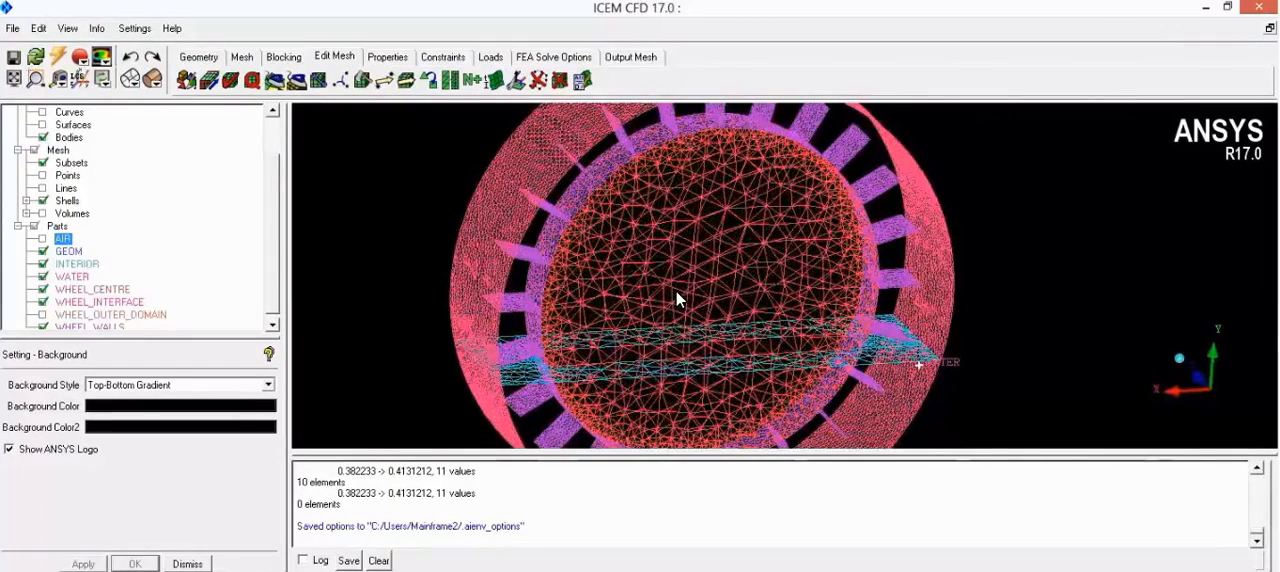
Step: Save the project and set the output solver to ANSYS CFX
{"action": "left_click", "coordinate": [636, 58]}
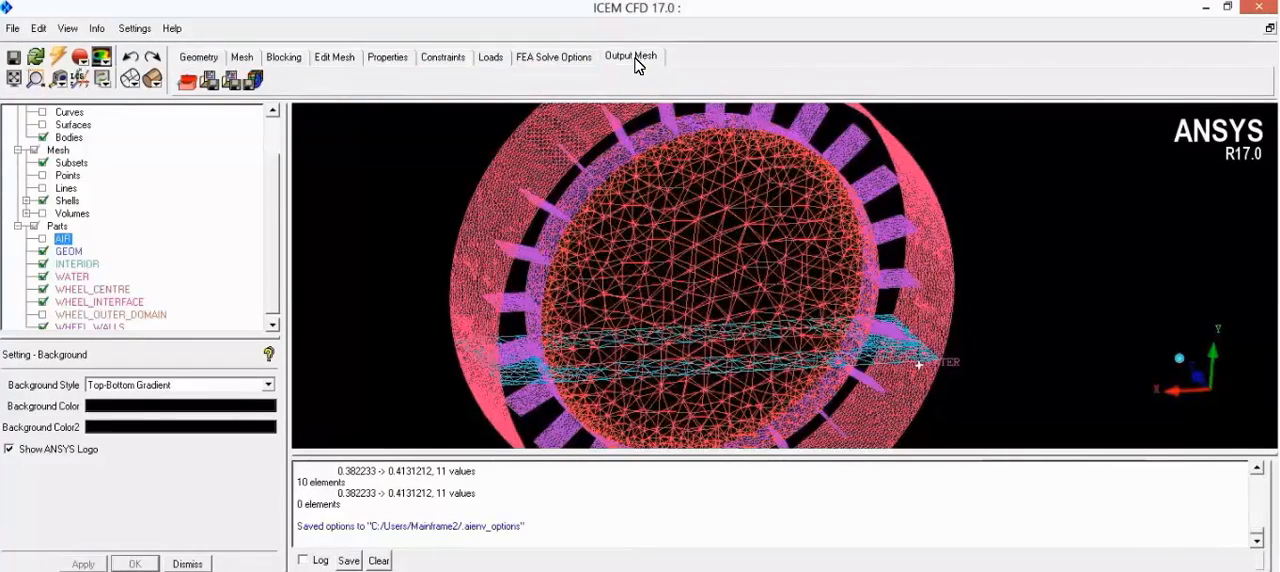
{"action": "left_click", "coordinate": [187, 84]}
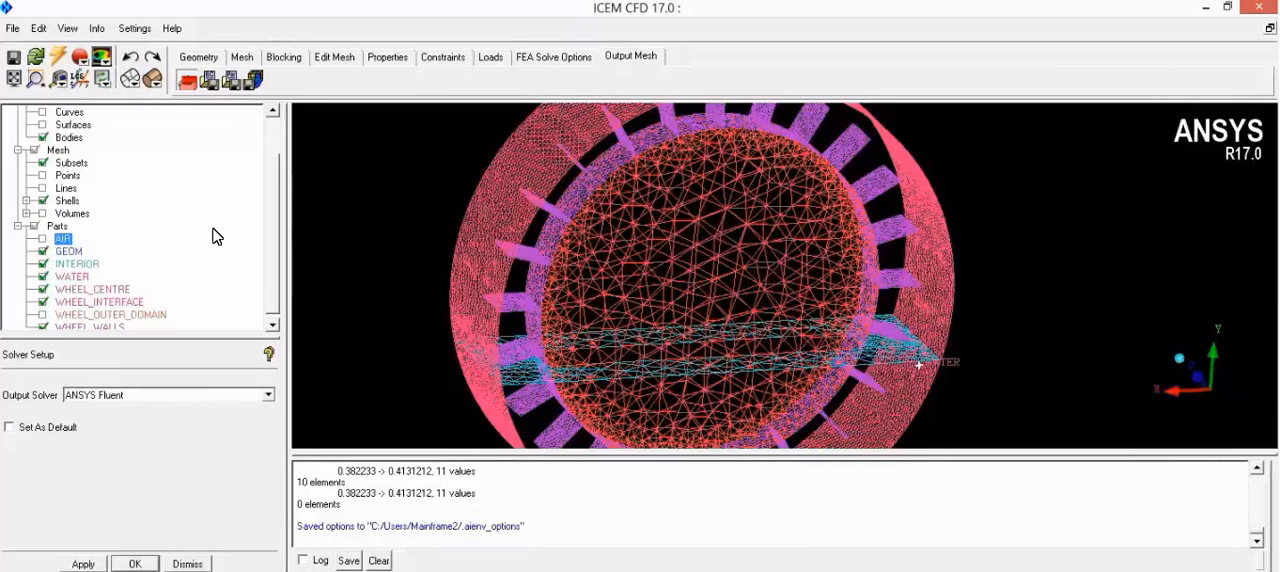
{"action": "left_click", "coordinate": [10, 29]}
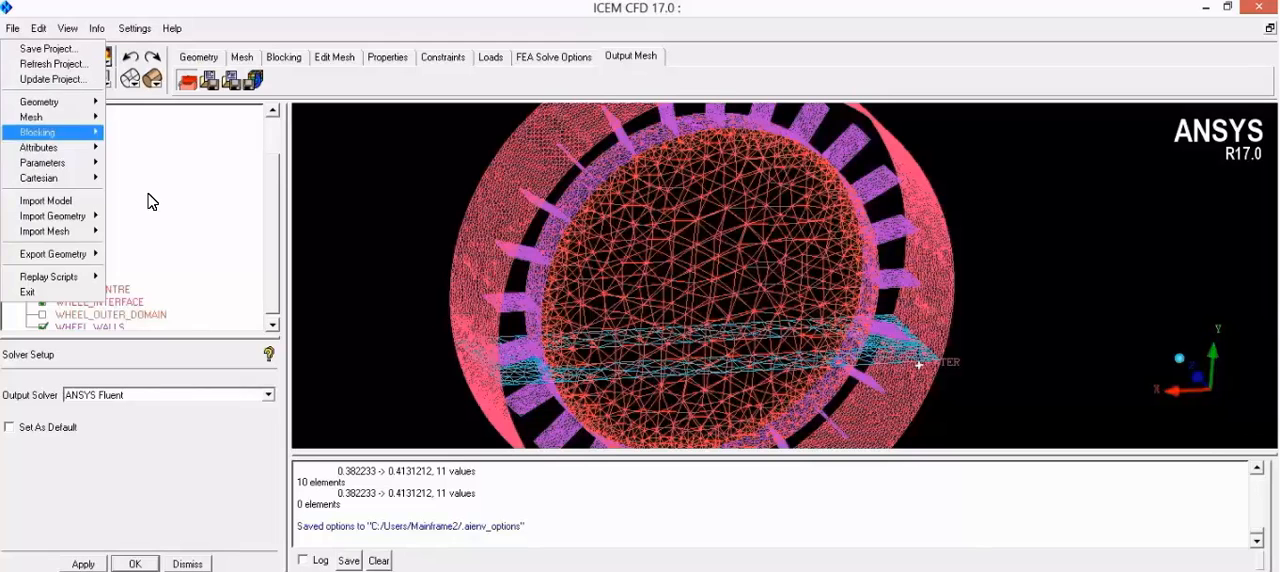
{"action": "left_click", "coordinate": [45, 48]}
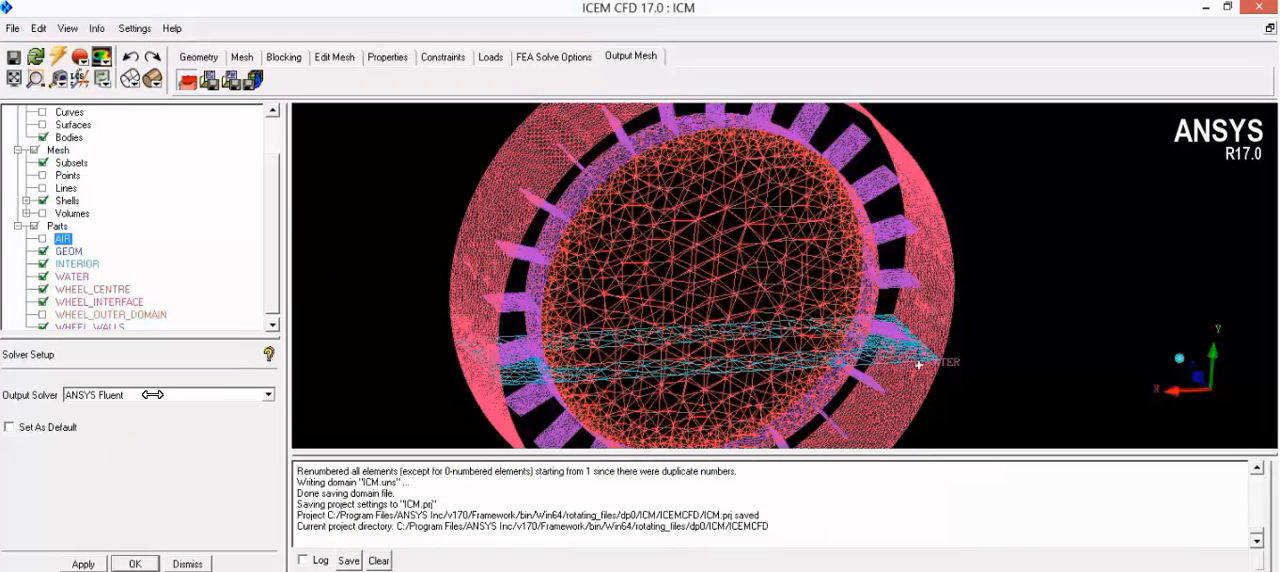
{"action": "left_click", "coordinate": [210, 395]}
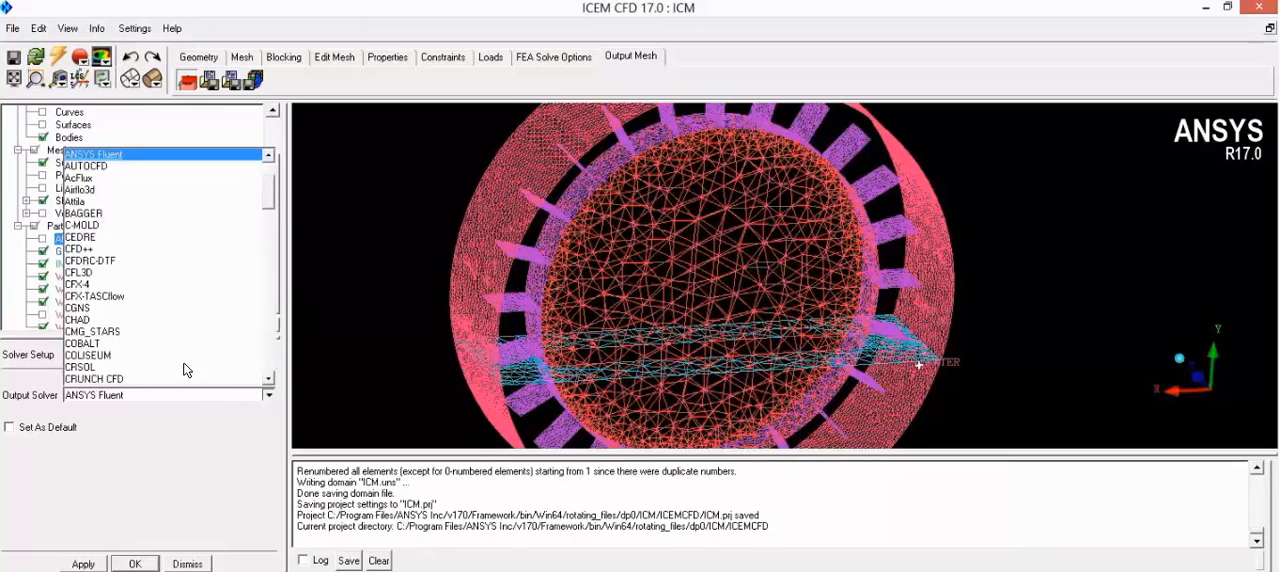
{"action": "left_click", "coordinate": [148, 227]}
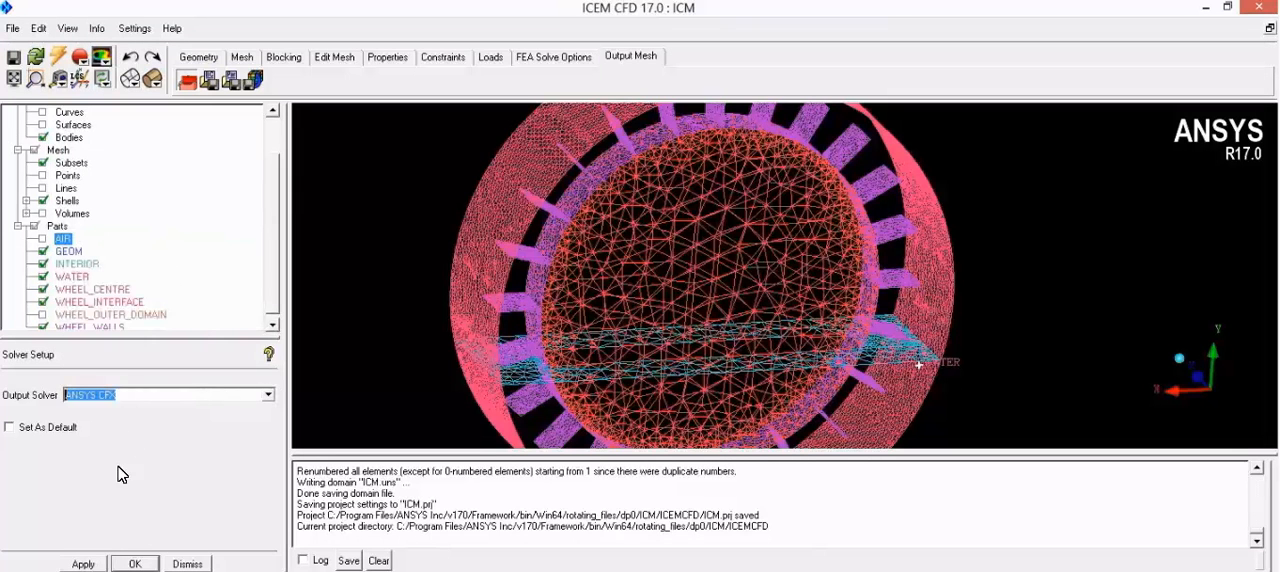
{"action": "left_click", "coordinate": [90, 564]}
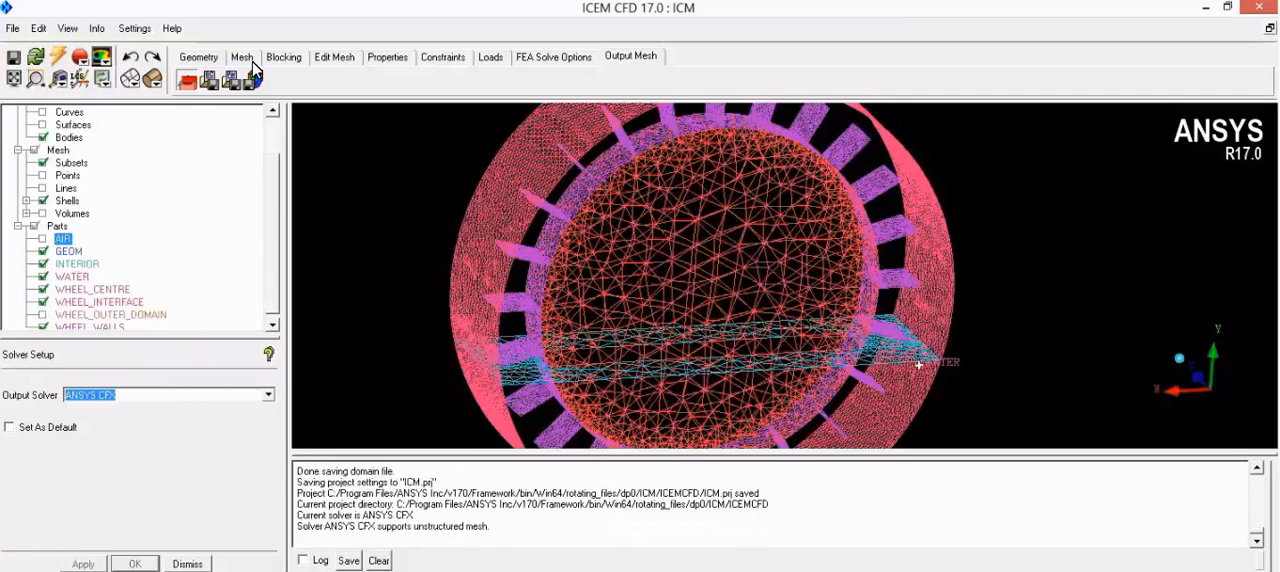
Step: Export the mesh as ICM.cfx5 with boundary file ICM.cfx5.fbc, saving the project first and keeping no scaling, ASCII format and double precision
{"action": "left_click", "coordinate": [257, 80]}
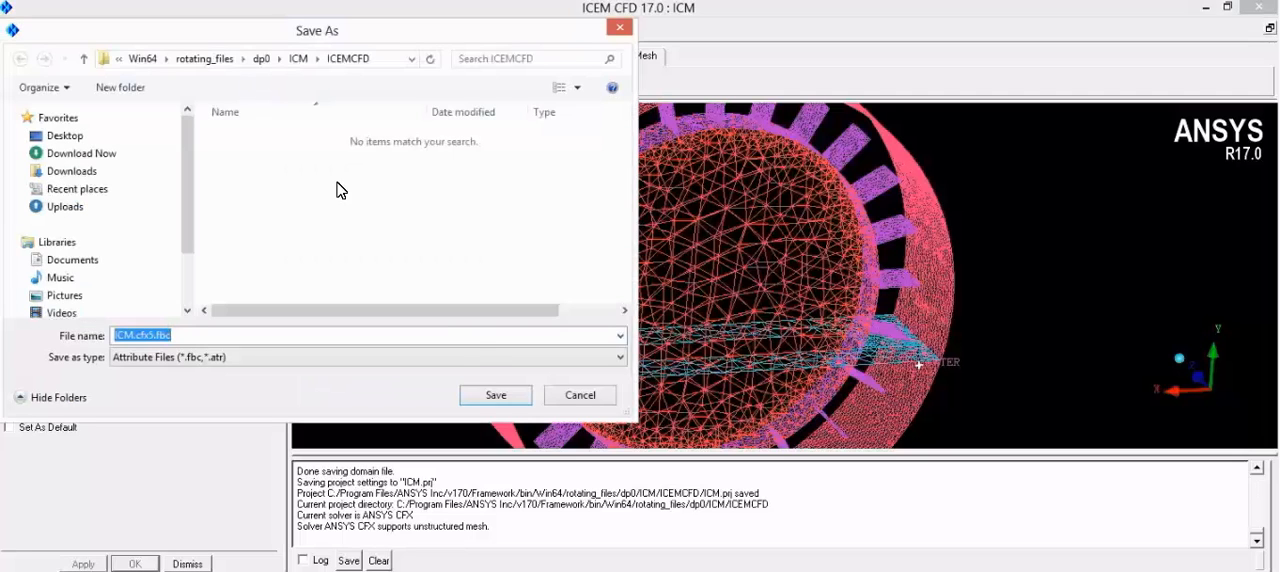
{"action": "left_click", "coordinate": [497, 399]}
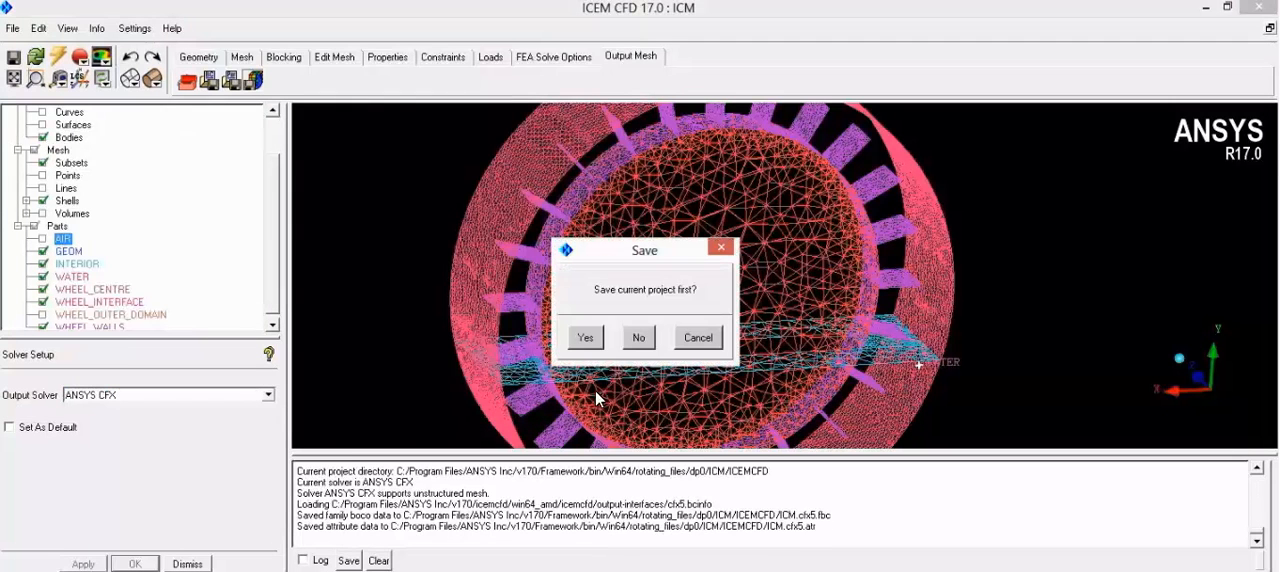
{"action": "left_click", "coordinate": [585, 339]}
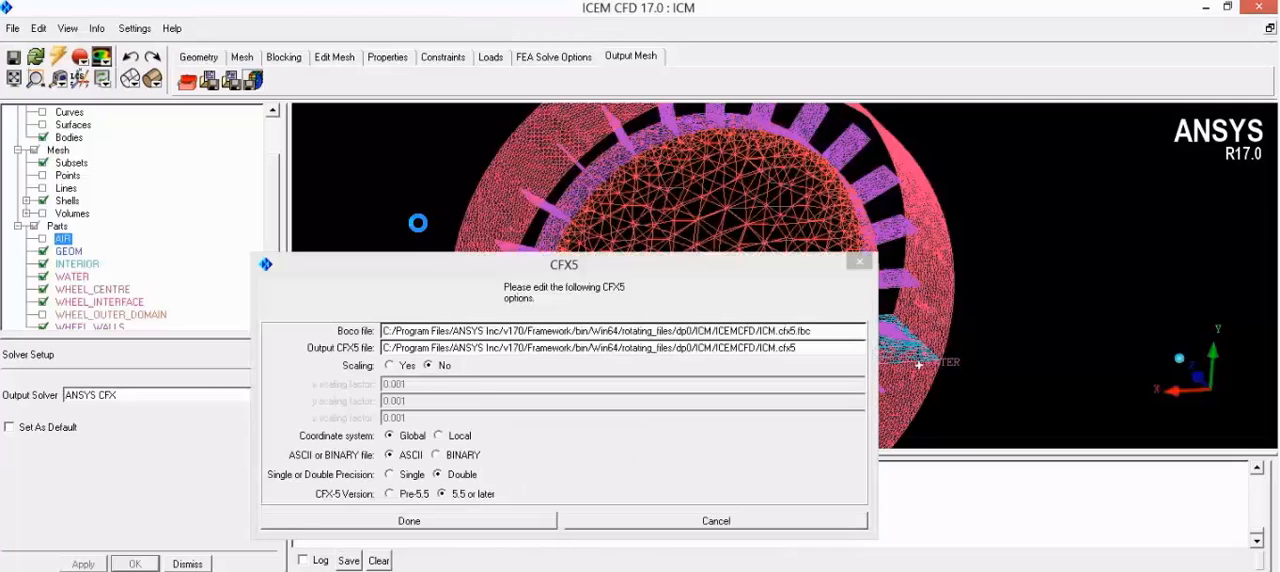
{"action": "left_click", "coordinate": [455, 522]}
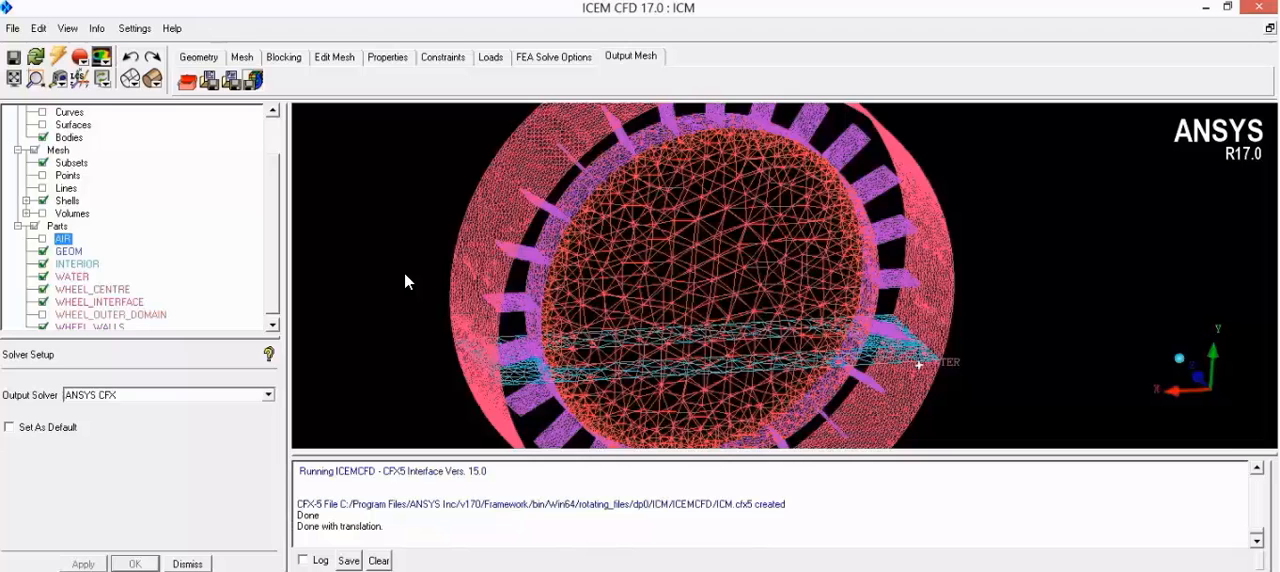
Step: Exit ICEM CFD and add a second ICEM CFD component system below the Rotating system in the Workbench project schematic
{"action": "scroll", "coordinate": [404, 272], "scroll_direction": "down", "scroll_amount": 5}
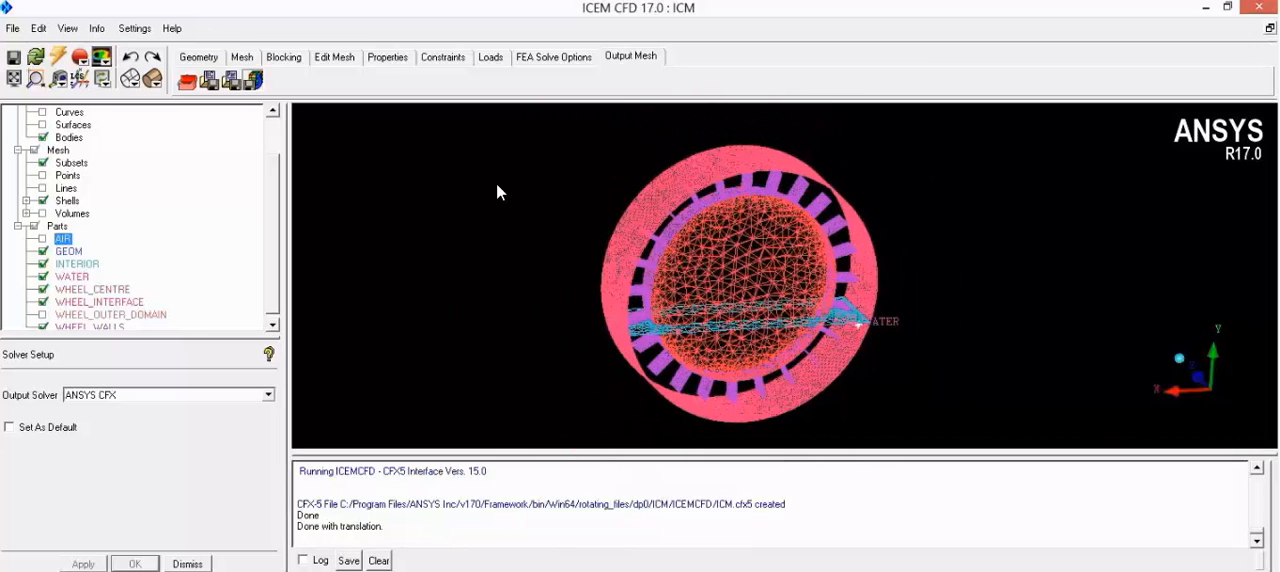
{"action": "left_click", "coordinate": [12, 30]}
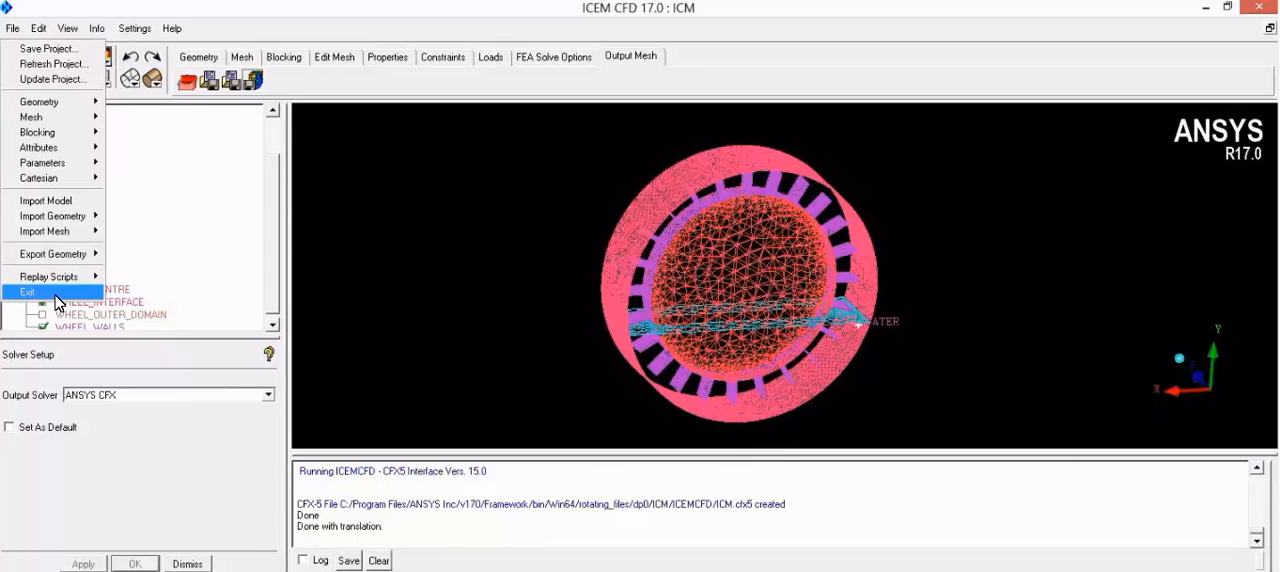
{"action": "left_click", "coordinate": [56, 293]}
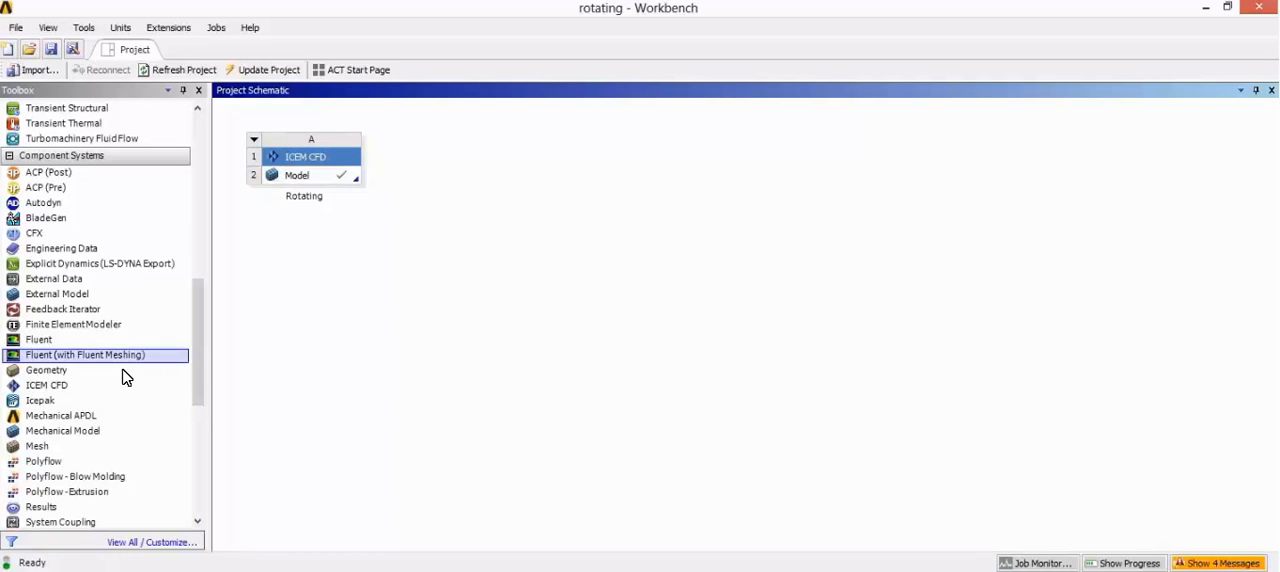
{"action": "left_click_drag", "start_coordinate": [97, 388], "coordinate": [315, 265]}
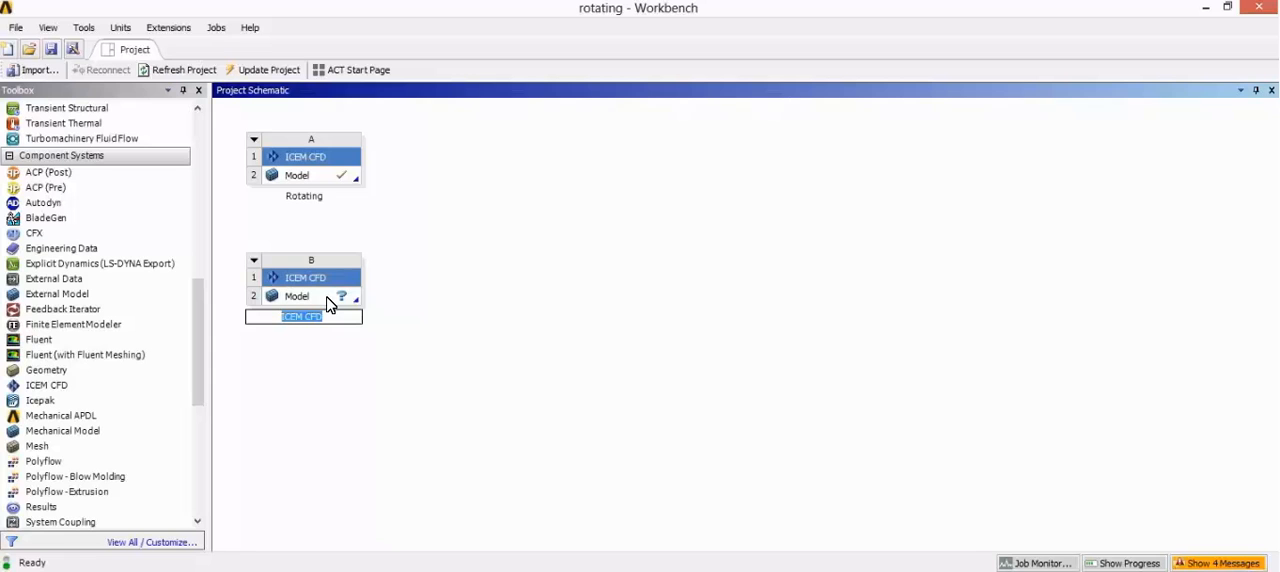
Step: Name the new ICEM CFD system Stationary and open its Model component in a maximized ICEM CFD window
{"action": "type", "text": "Stationary"}
{"action": "left_click", "coordinate": [326, 302]}
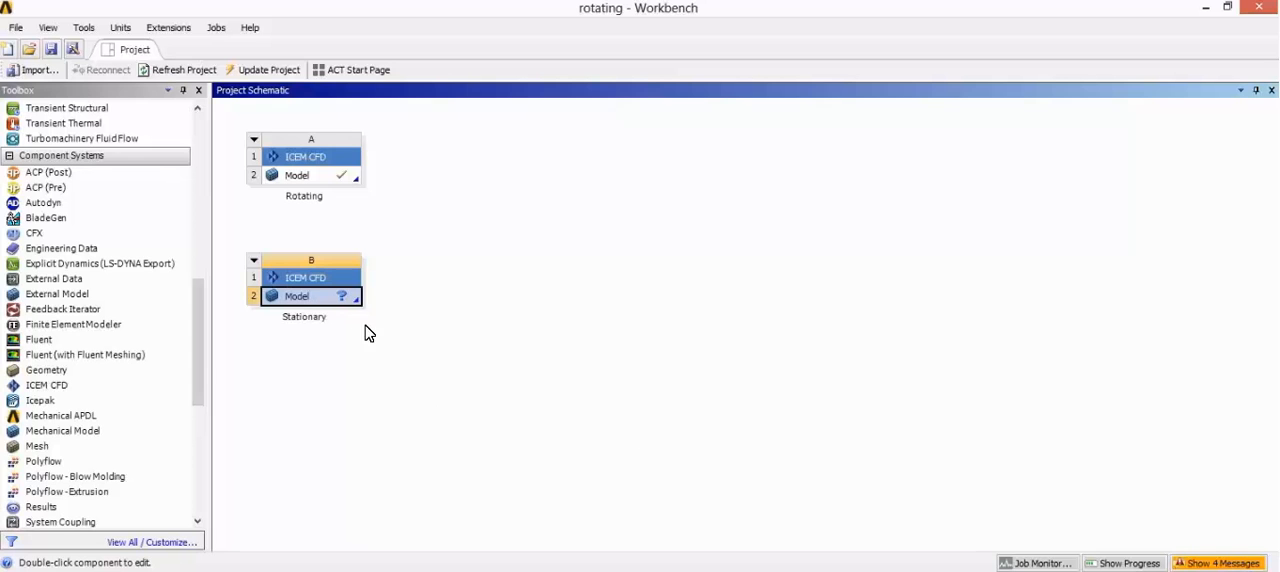
{"action": "double_click", "coordinate": [330, 300]}
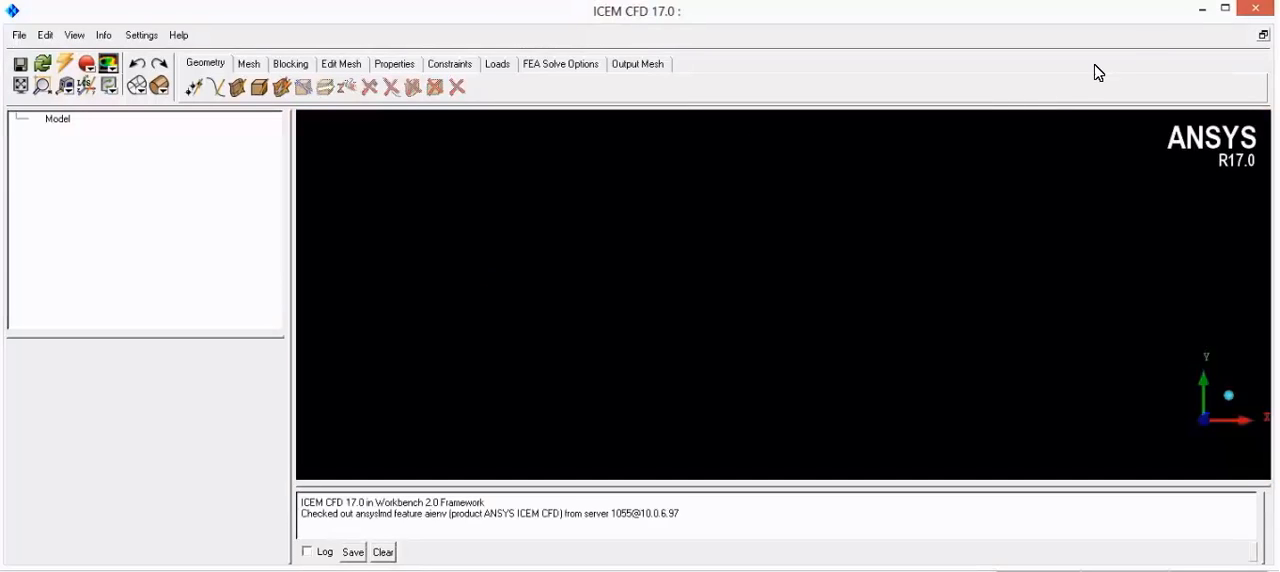
{"action": "left_click", "coordinate": [1224, 8]}
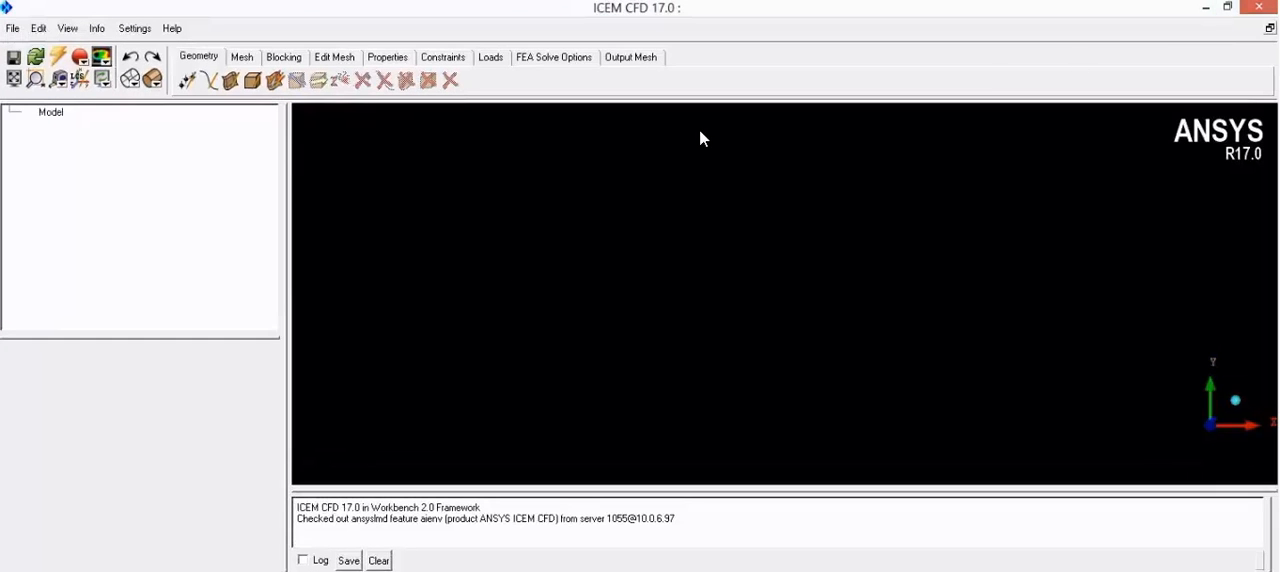
Step: Open the stationary domain's geometry file from the Uploads folder and bring the whole geometry into view
{"action": "left_click", "coordinate": [13, 28]}
{"action": "mouse_move", "coordinate": [50, 104]}
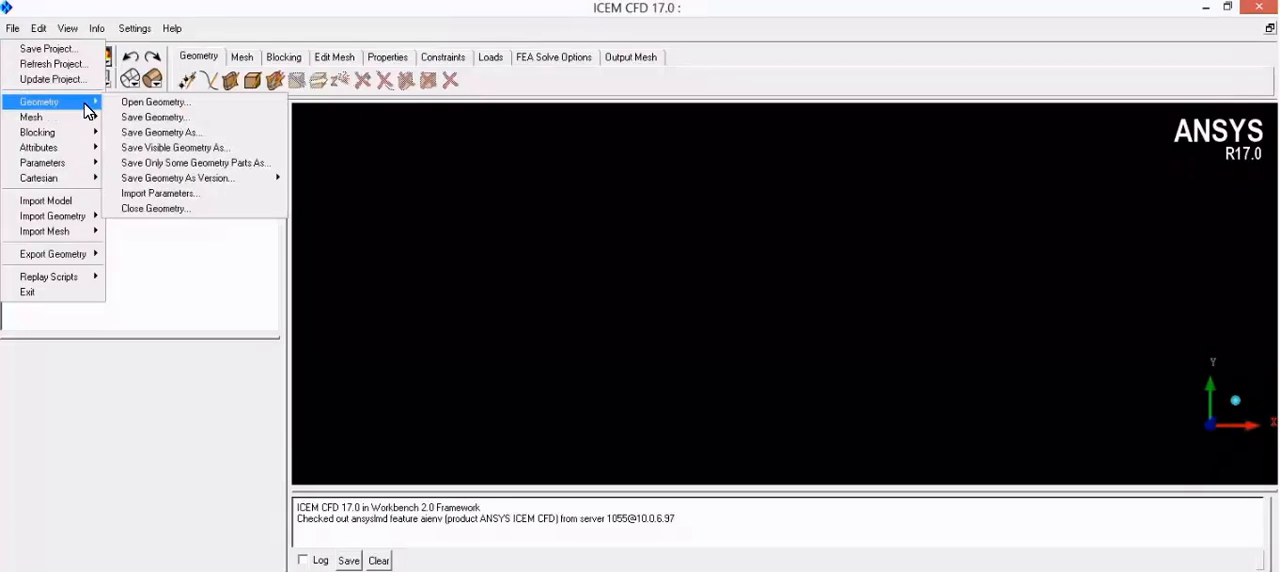
{"action": "left_click", "coordinate": [134, 104]}
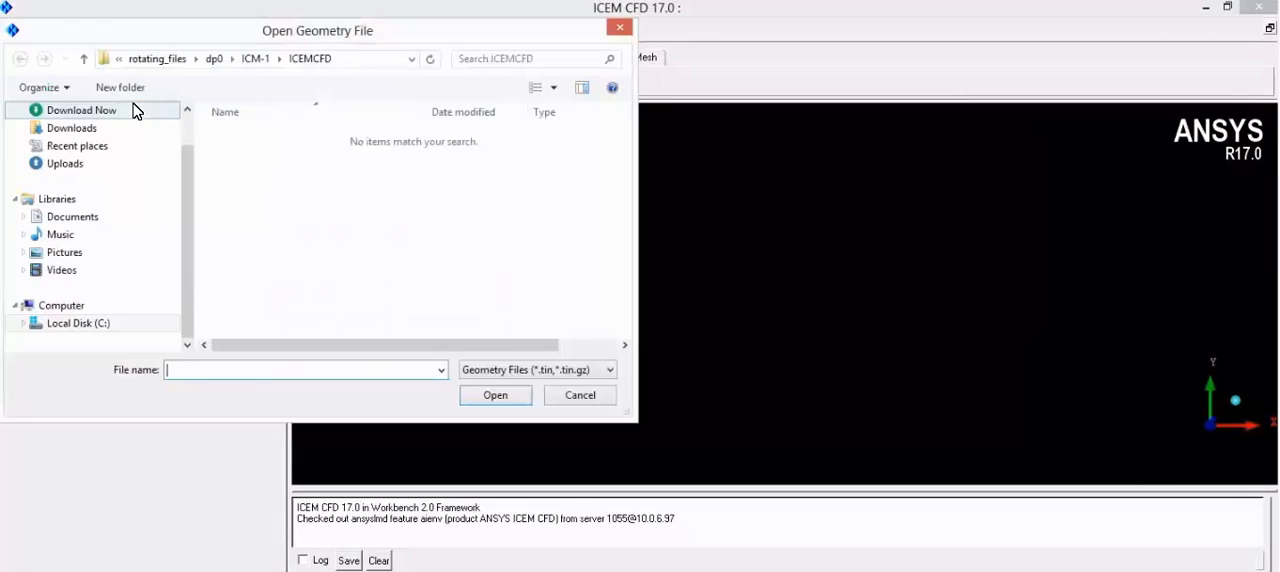
{"action": "left_click", "coordinate": [94, 168]}
{"action": "double_click", "coordinate": [296, 158]}
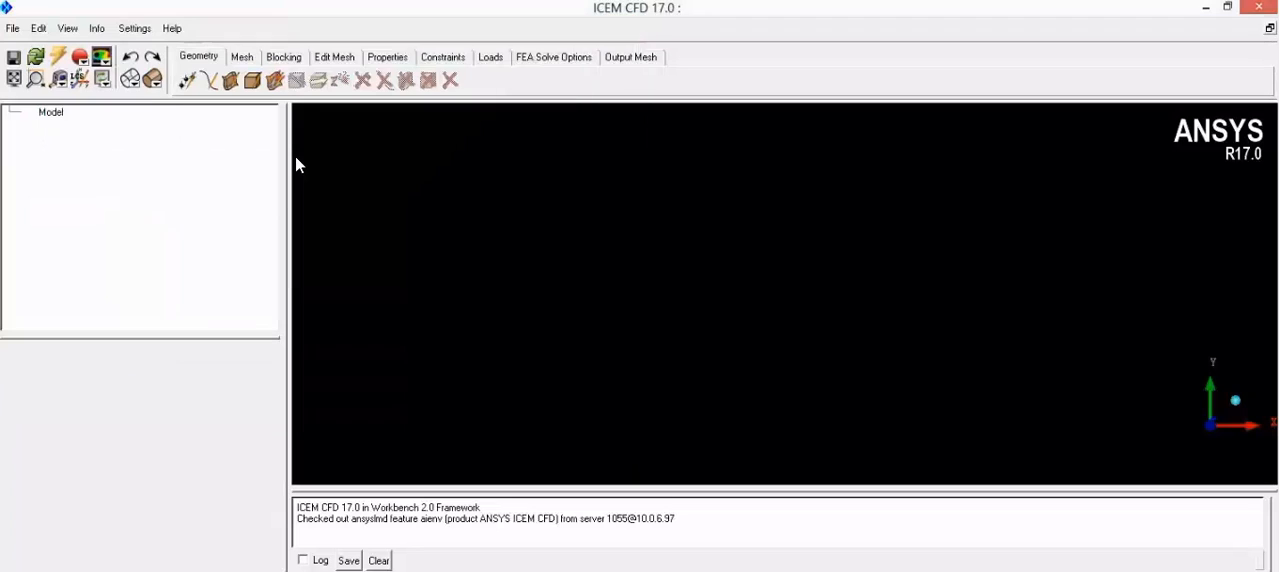
{"action": "left_click_drag", "start_coordinate": [515, 270], "coordinate": [735, 375]}
{"action": "scroll", "coordinate": [591, 303], "scroll_direction": "down", "scroll_amount": 3}
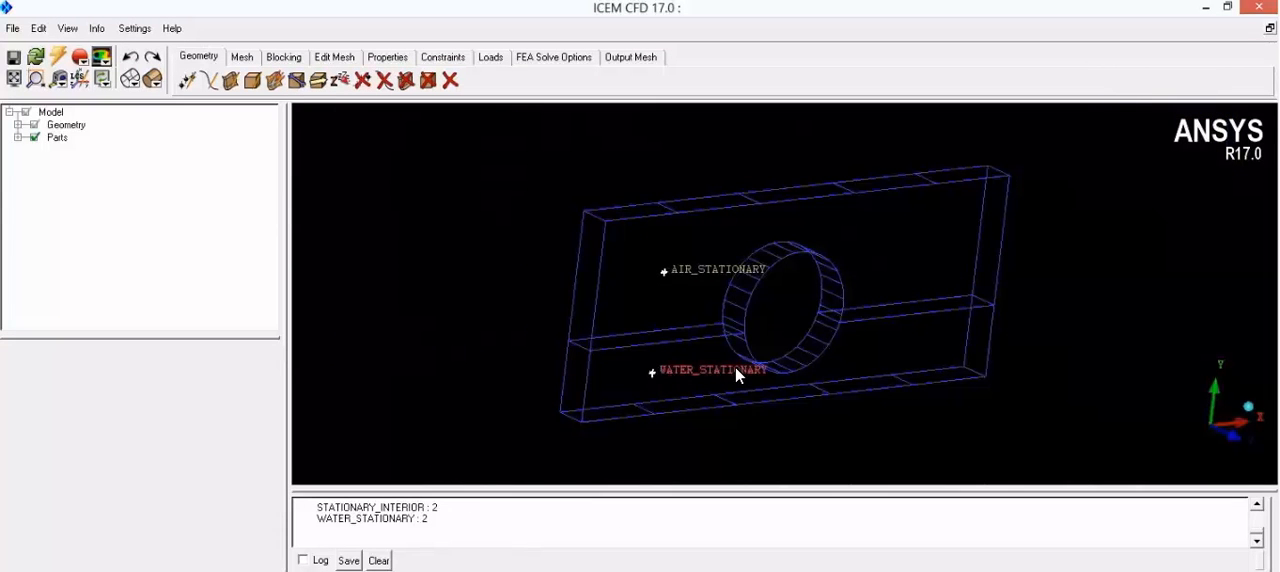
Step: Display the geometry surfaces as solid and examine the rectangular domain with its circular opening
{"action": "left_click", "coordinate": [18, 125]}
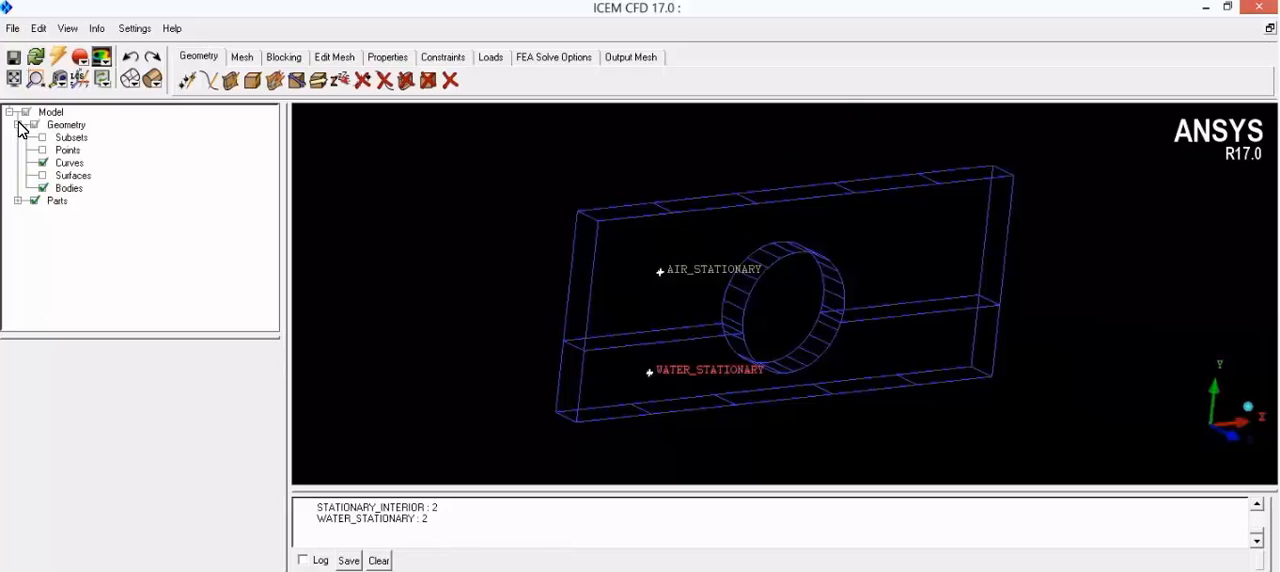
{"action": "left_click", "coordinate": [43, 176]}
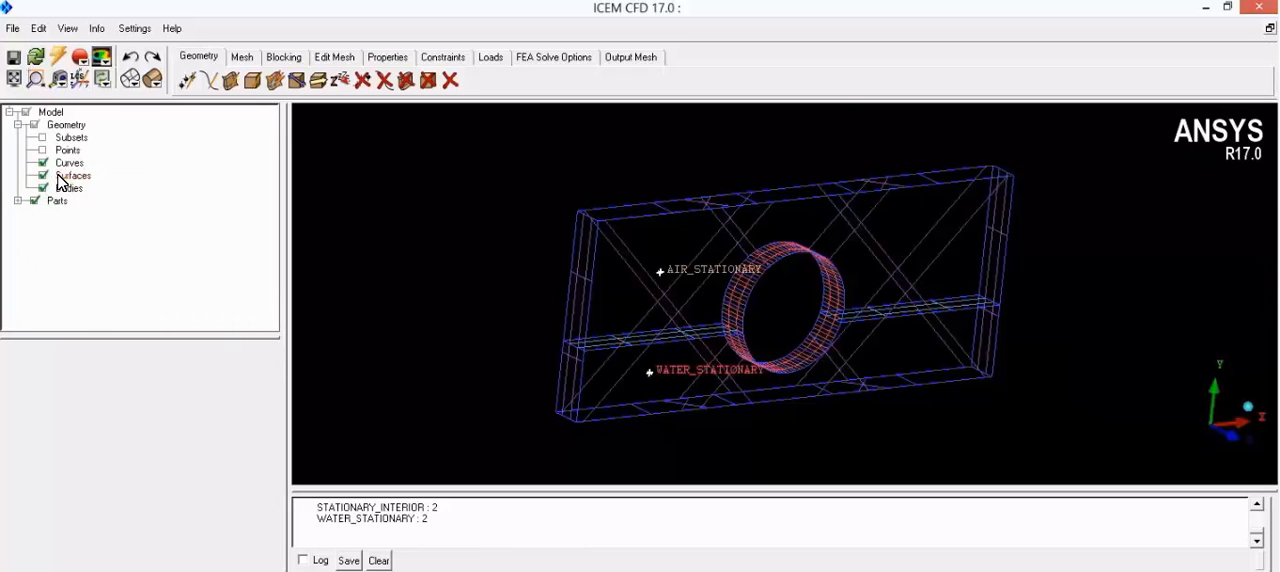
{"action": "right_click", "coordinate": [58, 176]}
{"action": "left_click", "coordinate": [110, 271]}
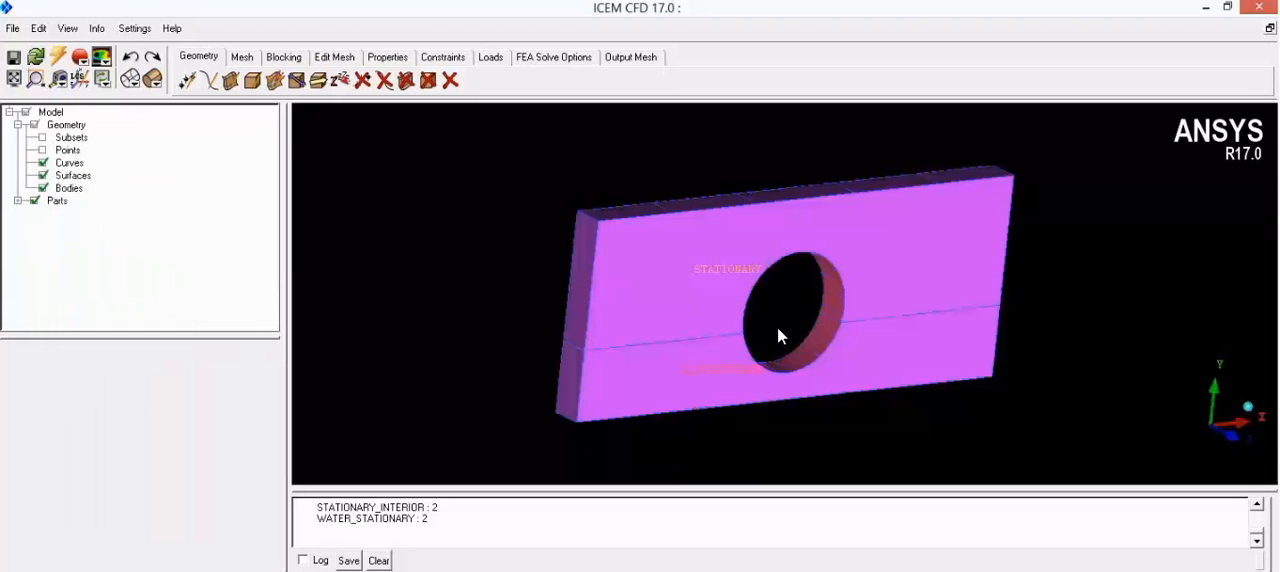
{"action": "left_click_drag", "start_coordinate": [700, 314], "coordinate": [617, 362]}
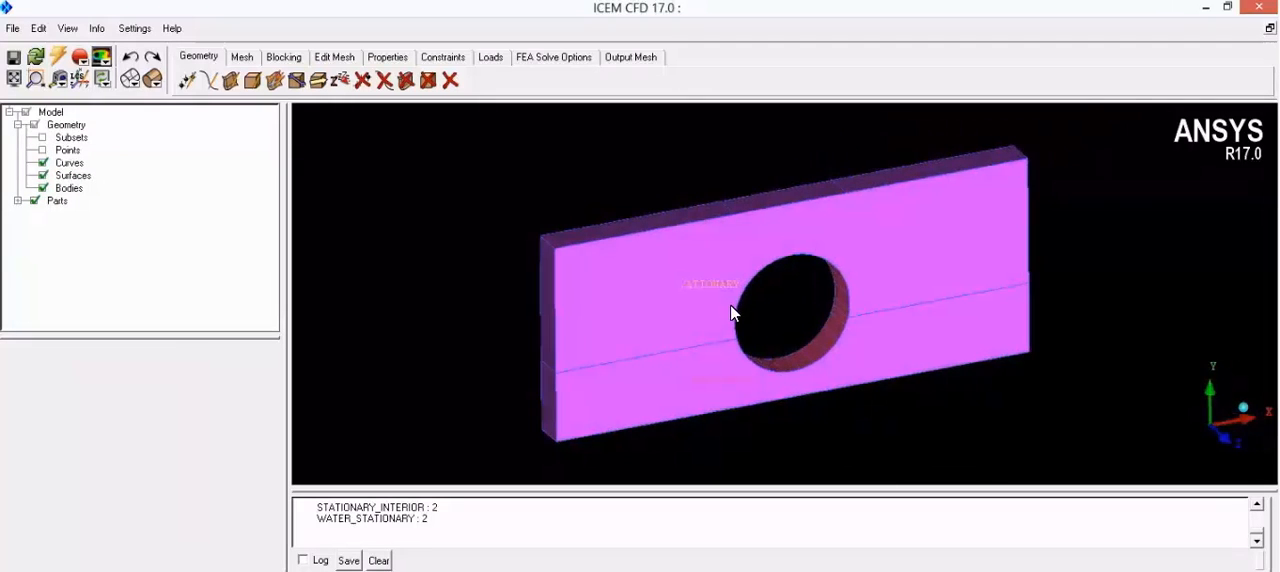
{"action": "scroll", "coordinate": [783, 346], "scroll_direction": "up", "scroll_amount": 3}
{"action": "left_click_drag", "start_coordinate": [785, 350], "coordinate": [849, 283]}
{"action": "scroll", "coordinate": [797, 334], "scroll_direction": "down", "scroll_amount": 2}
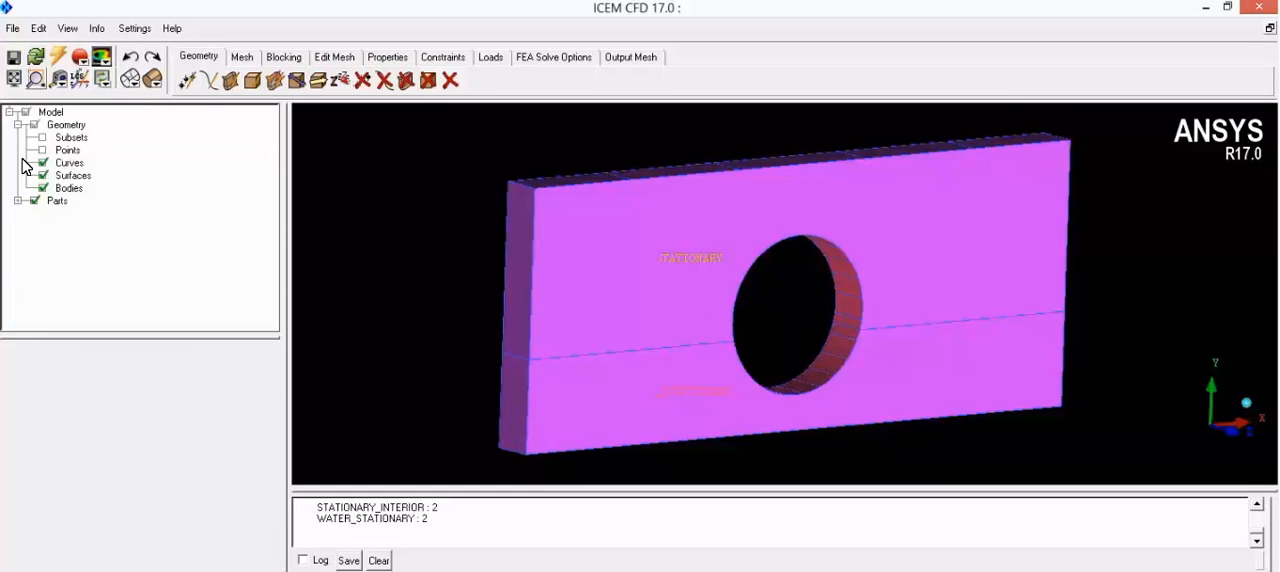
Step: Hide the OUTERDOMAIN_STATIONARY part to examine the inner surfaces, and turn off the display of all surfaces
{"action": "left_click", "coordinate": [19, 201]}
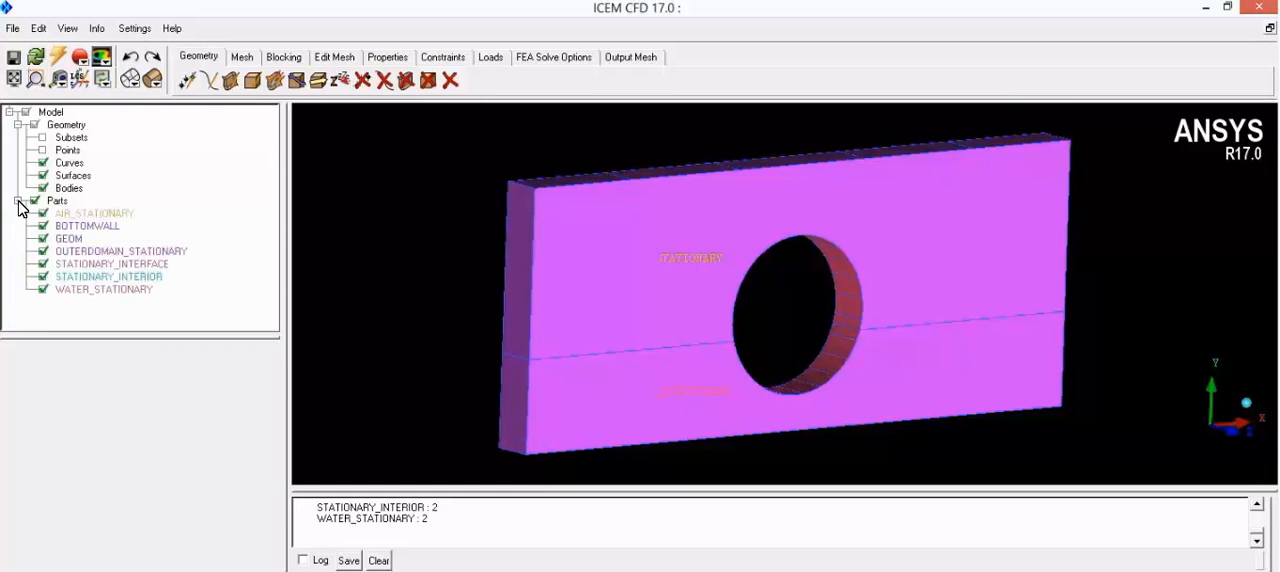
{"action": "left_click", "coordinate": [43, 251]}
{"action": "scroll", "coordinate": [655, 372], "scroll_direction": "up", "scroll_amount": 3}
{"action": "middle_click_drag", "start_coordinate": [651, 381], "coordinate": [818, 296]}
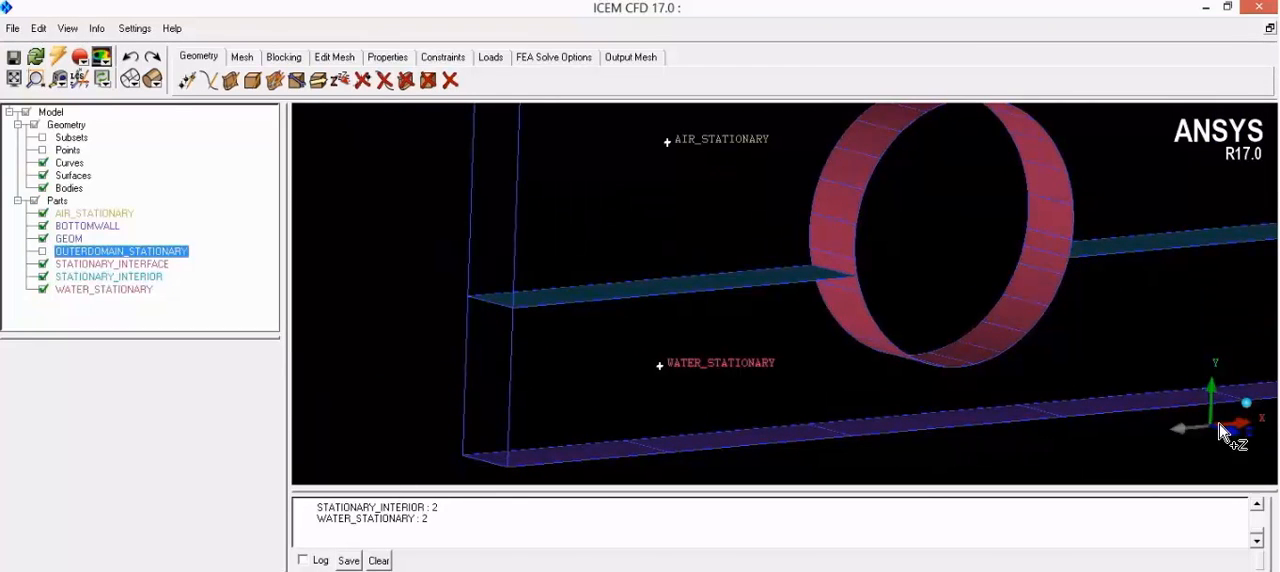
{"action": "scroll", "coordinate": [724, 390], "scroll_direction": "down", "scroll_amount": 1}
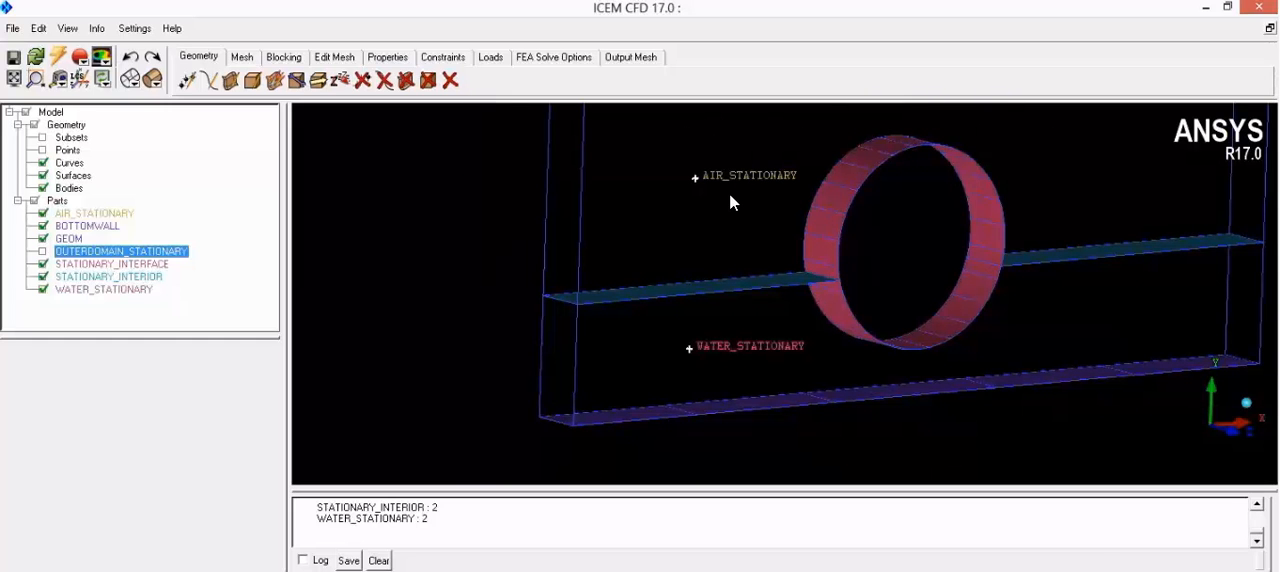
{"action": "scroll", "coordinate": [779, 224], "scroll_direction": "down", "scroll_amount": 2}
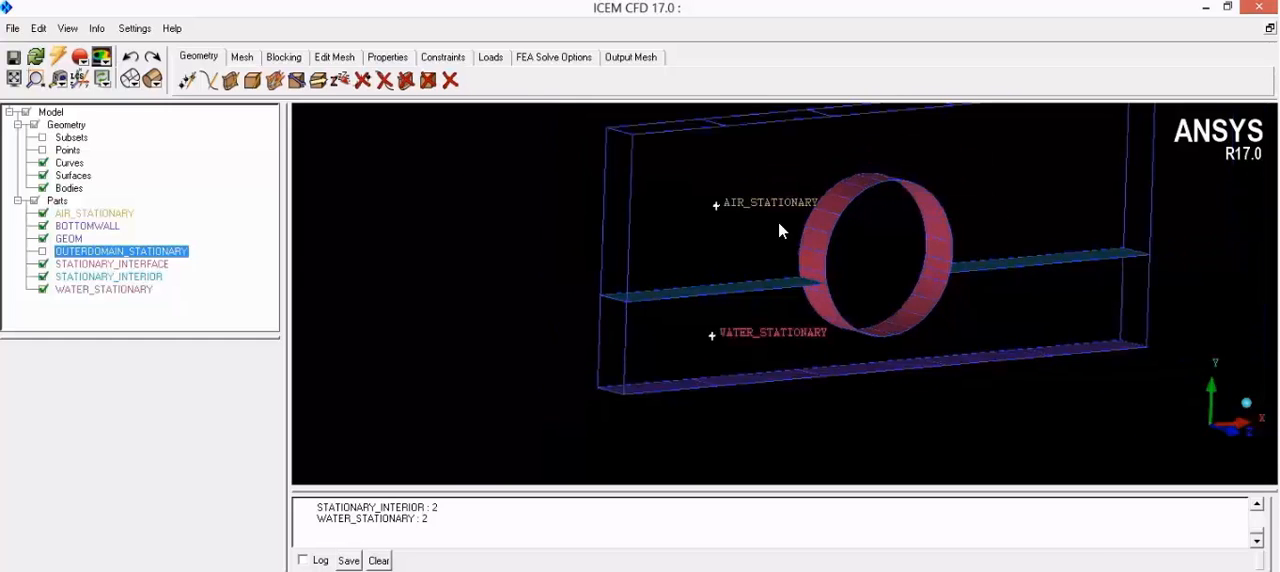
{"action": "left_click", "coordinate": [42, 176]}
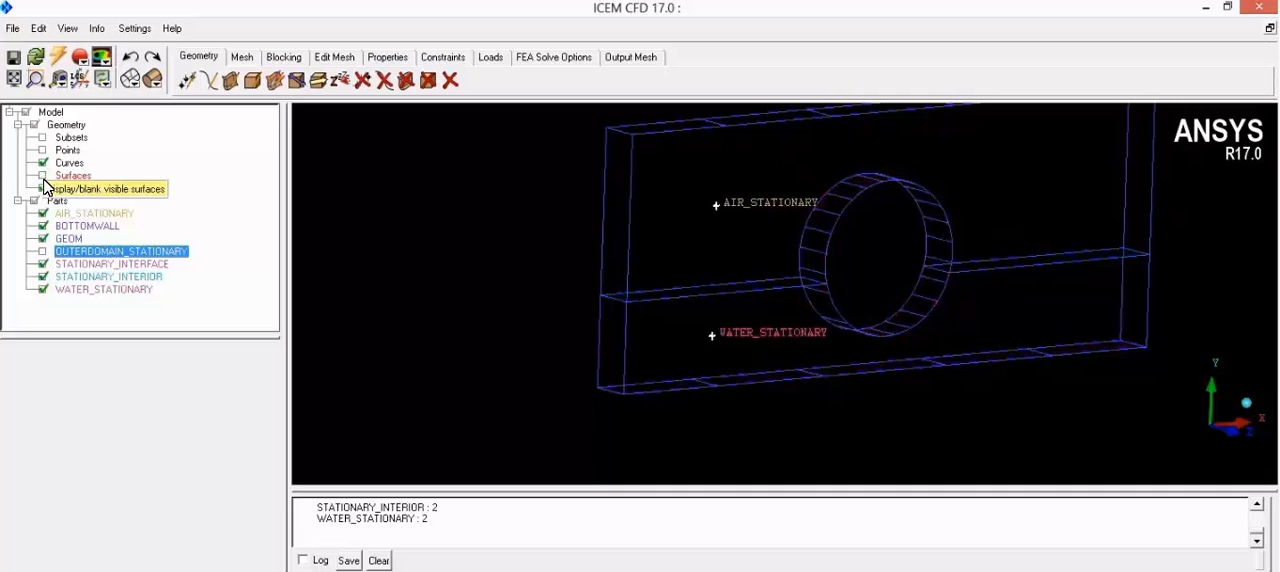
{"action": "scroll", "coordinate": [775, 368], "scroll_direction": "down", "scroll_amount": 2}
{"action": "middle_click_drag", "start_coordinate": [885, 262], "coordinate": [829, 277]}
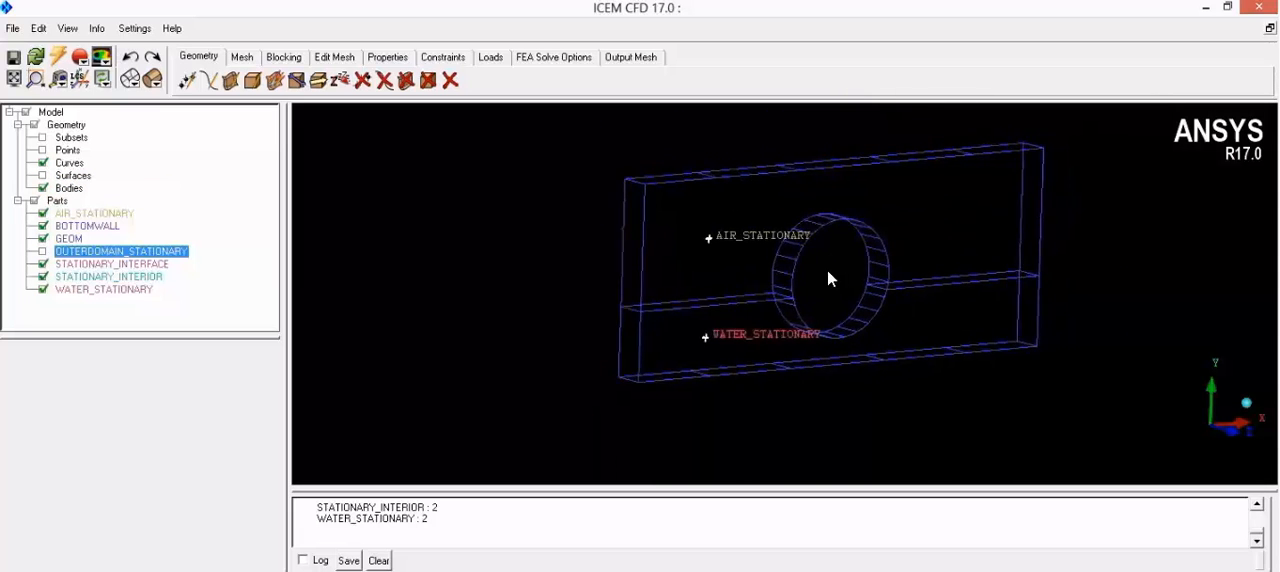
Step: Toggle the AIR_STATIONARY and WATER_STATIONARY parts off and on to check their material points, and open the Create Body tool for reference
{"action": "left_click", "coordinate": [43, 214]}
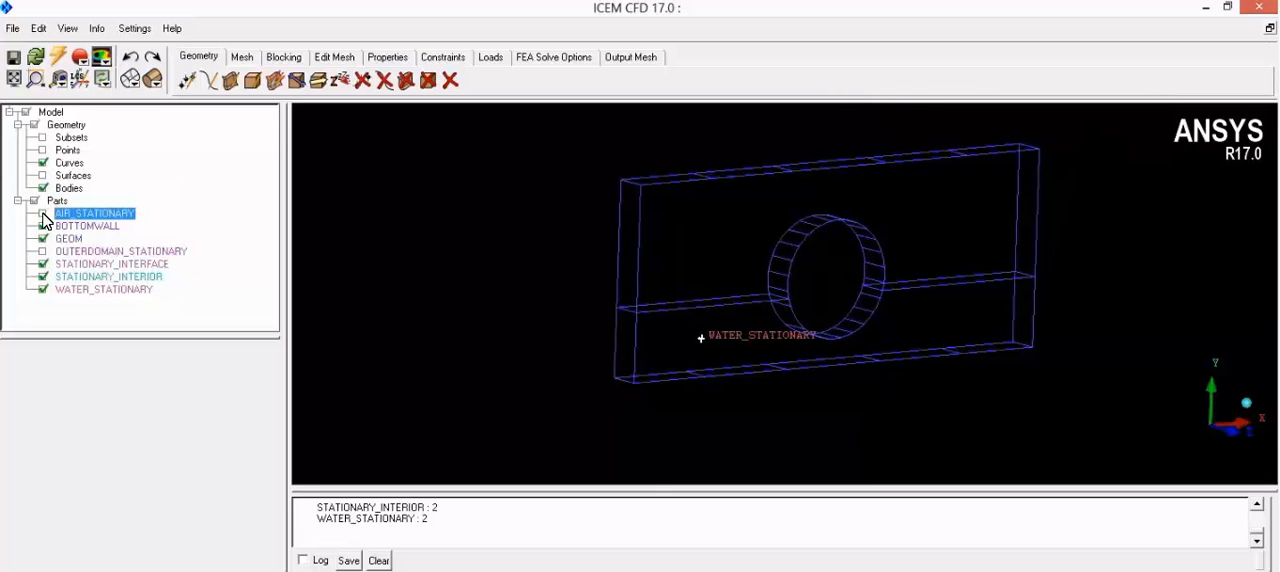
{"action": "left_click", "coordinate": [43, 214]}
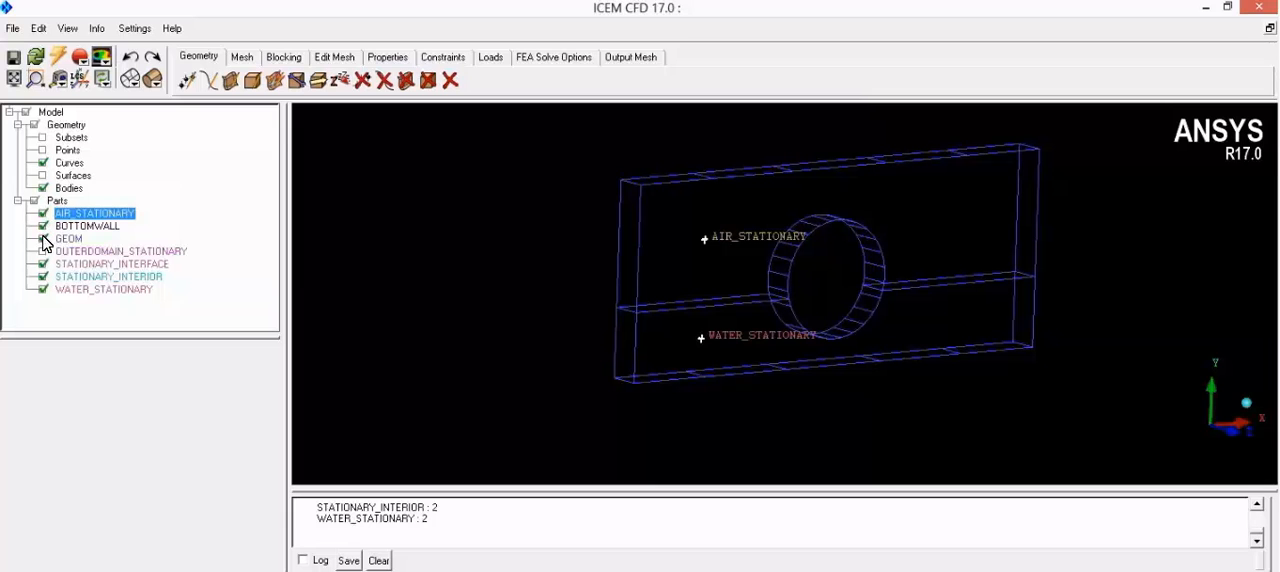
{"action": "left_click", "coordinate": [43, 290]}
{"action": "left_click", "coordinate": [43, 290]}
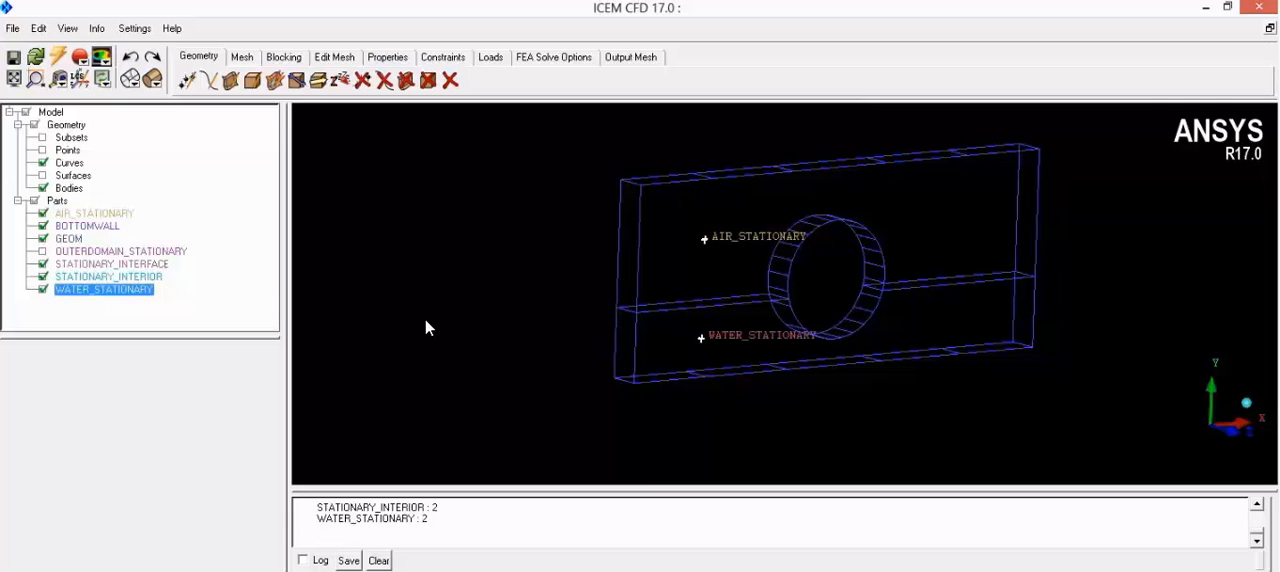
{"action": "left_click", "coordinate": [254, 83]}
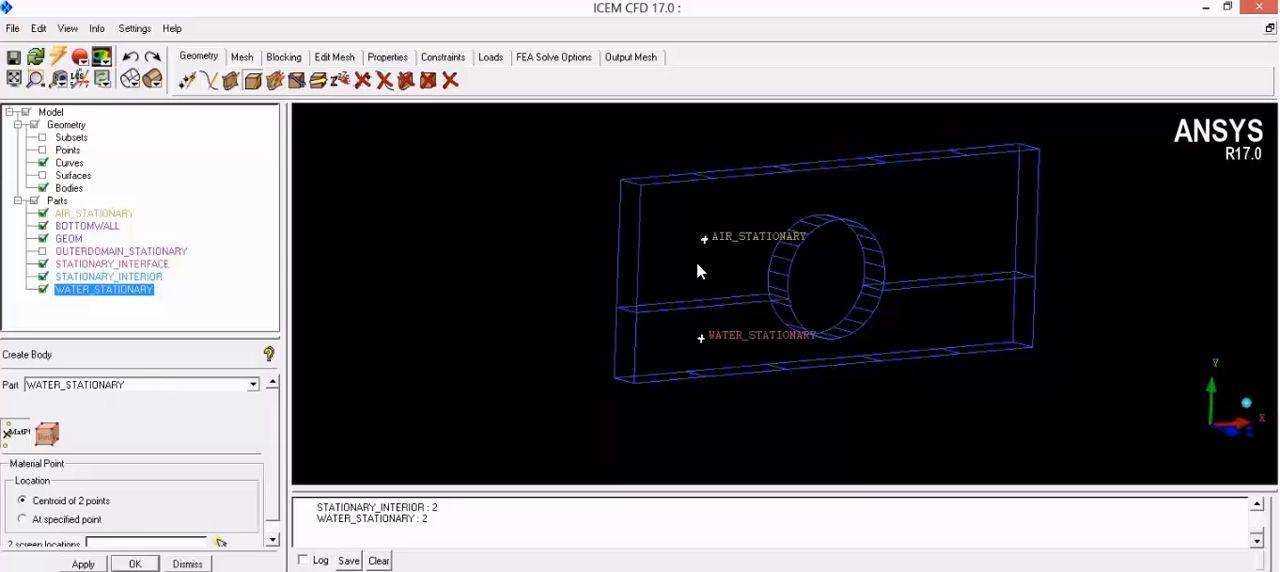
{"action": "left_click_drag", "start_coordinate": [768, 412], "coordinate": [643, 373]}
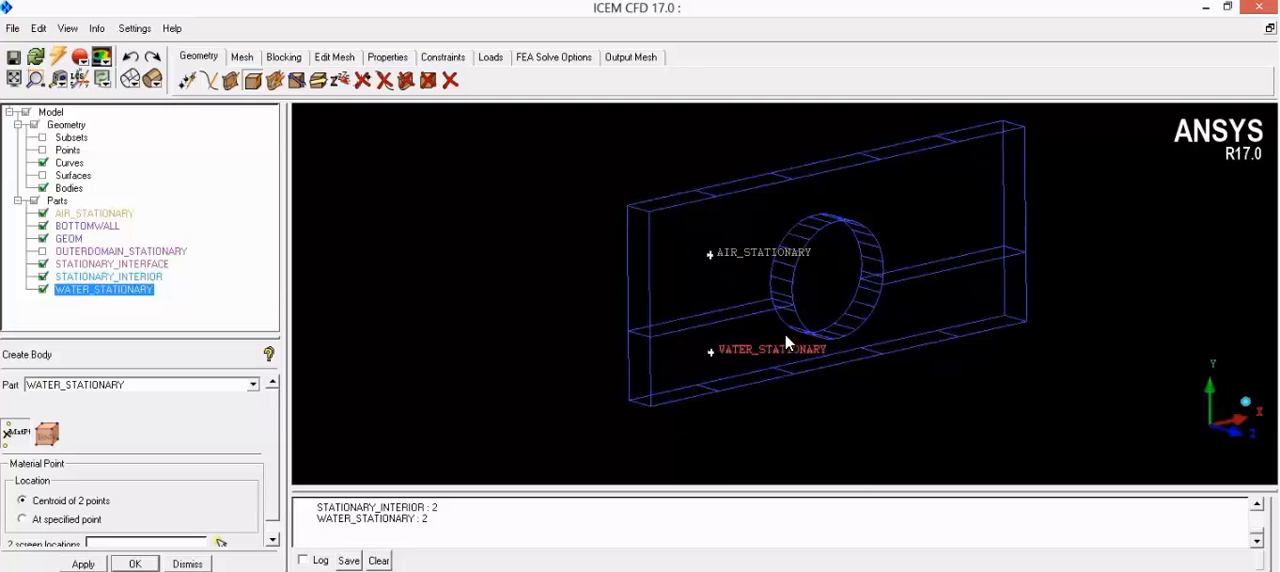
Step: Apply the global mesh setup with a maximum element seed size of 1.2
{"action": "left_click", "coordinate": [248, 60]}
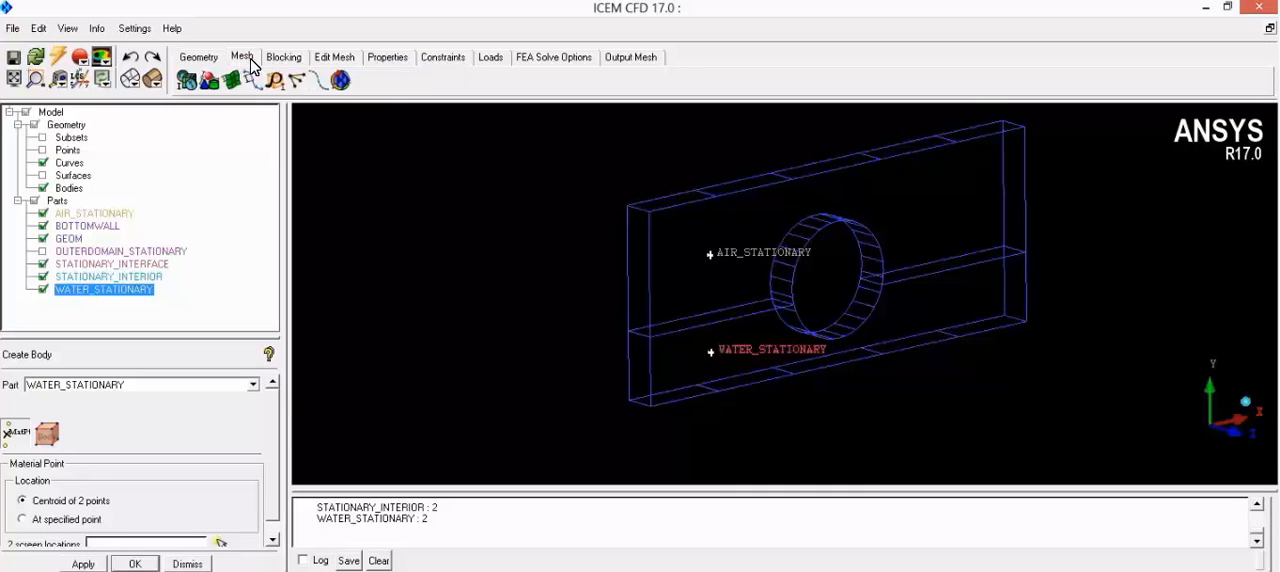
{"action": "left_click", "coordinate": [190, 83]}
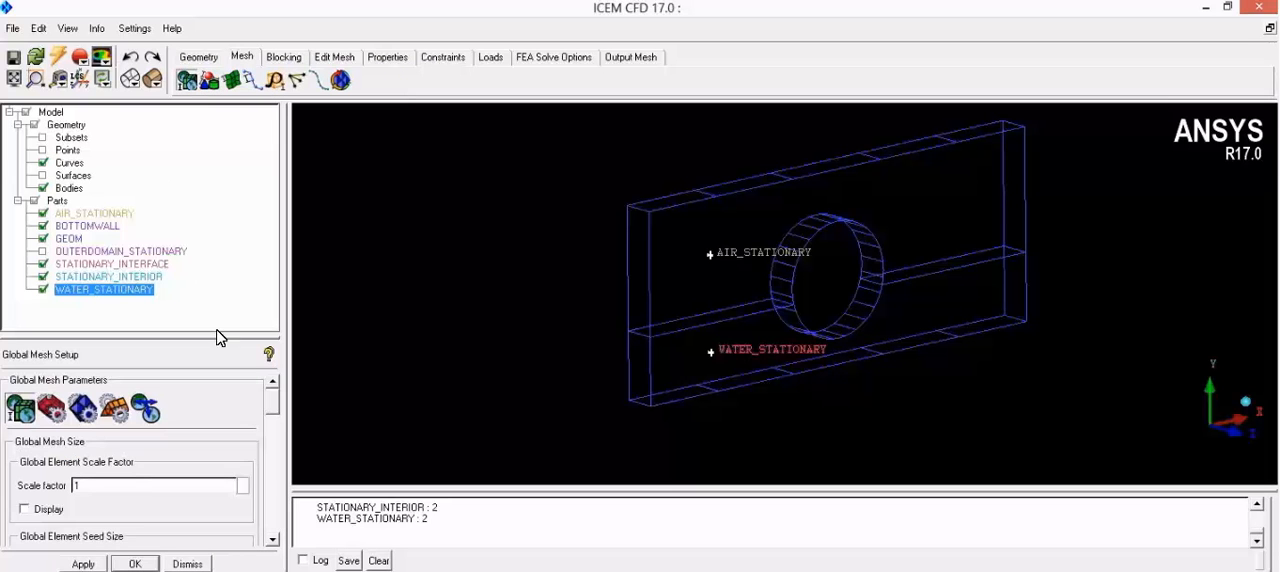
{"action": "mouse_move", "coordinate": [274, 405]}
{"action": "left_mouse_down"}
{"action": "mouse_move", "coordinate": [270, 433]}
{"action": "mouse_move", "coordinate": [273, 420]}
{"action": "left_mouse_up"}
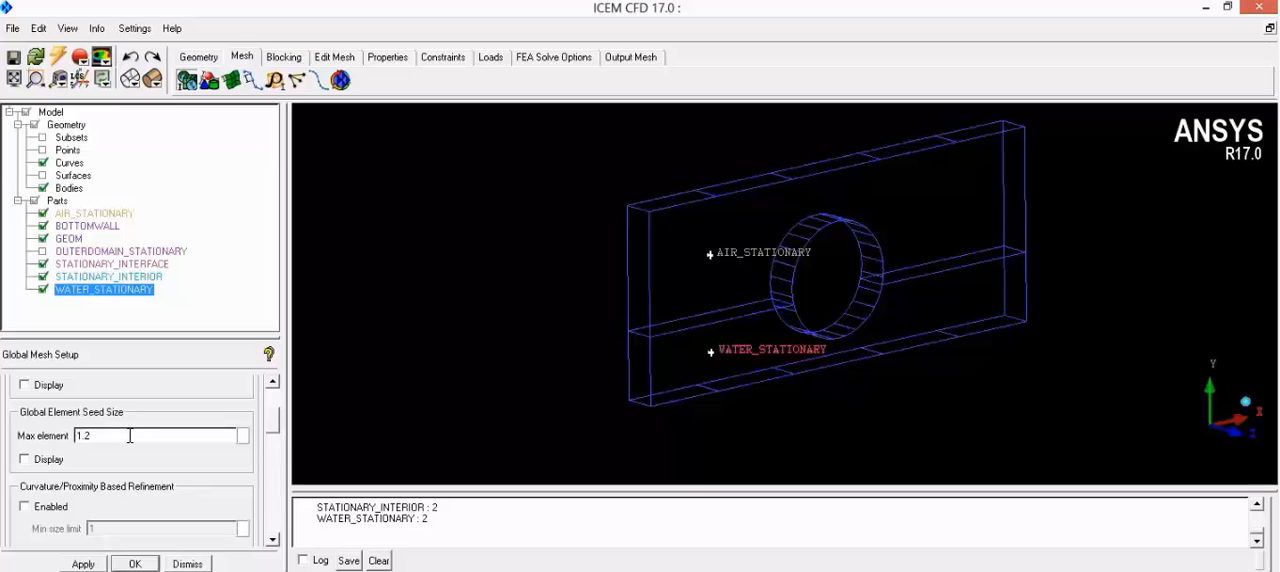
{"action": "left_click", "coordinate": [82, 564]}
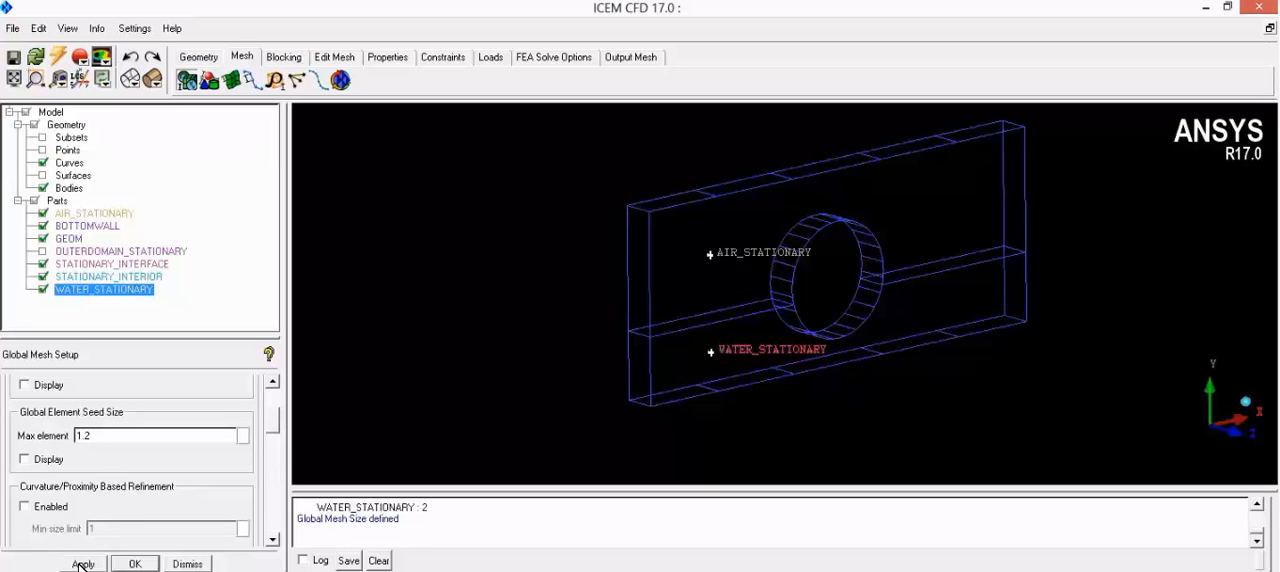
Step: Apply maximum part mesh sizes of 0.2 for BOTTOMWALL, 0.9 for OUTERDOMAIN_STATIONARY, 0.1 for STATIONARY_INTERFACE, 0.15 for STATIONARY_INTERIOR and 1.2 for both fluid bodies
{"action": "left_click", "coordinate": [209, 80]}
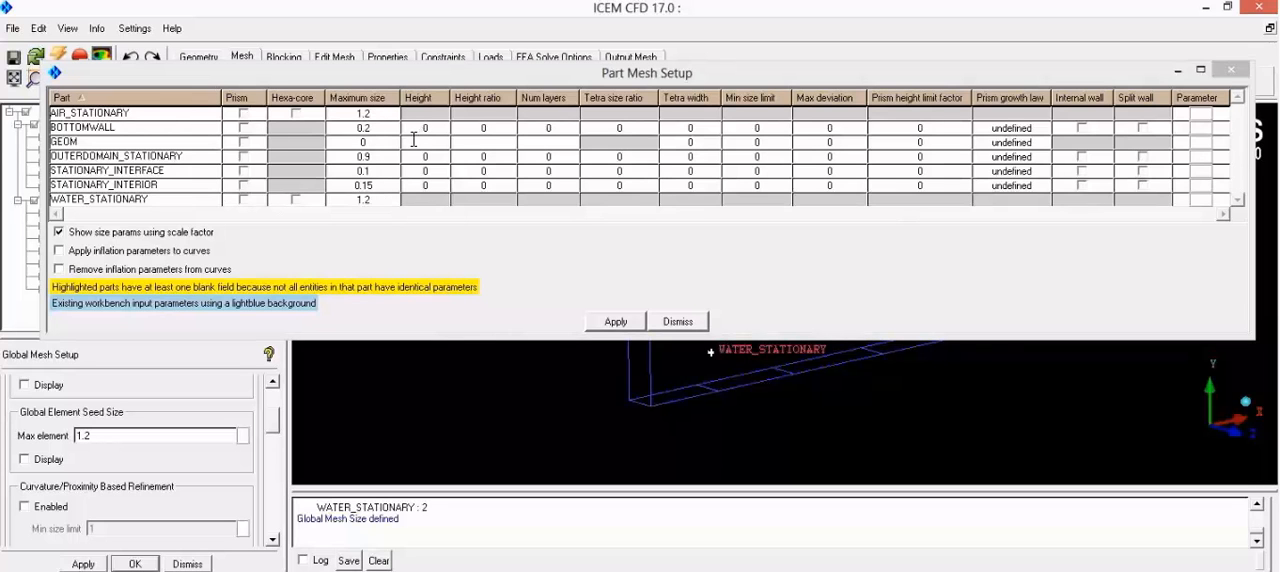
{"action": "left_click", "coordinate": [619, 326]}
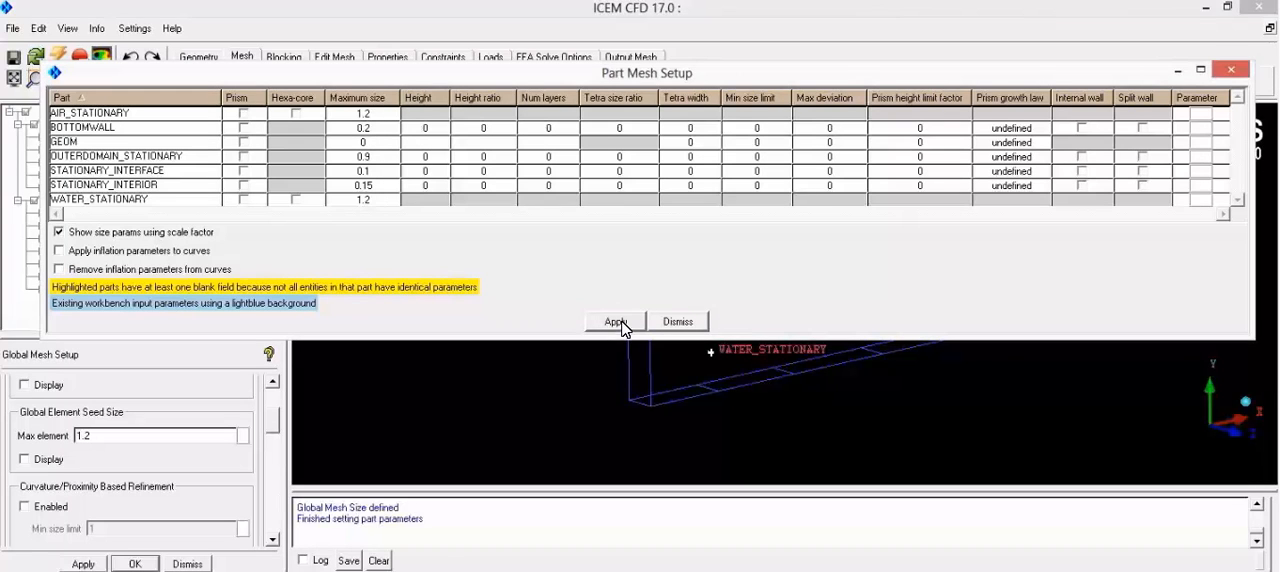
{"action": "left_click", "coordinate": [1229, 72]}
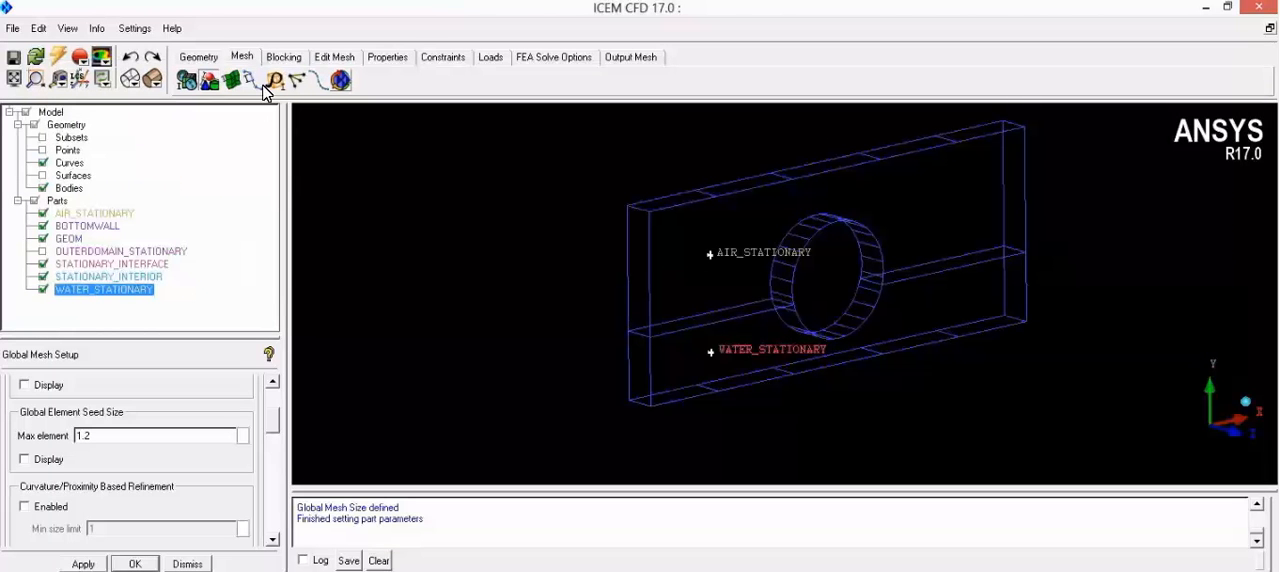
Step: Compute the volume mesh with the Tetra/Mixed type and the Robust (Octree) method
{"action": "left_click", "coordinate": [339, 82]}
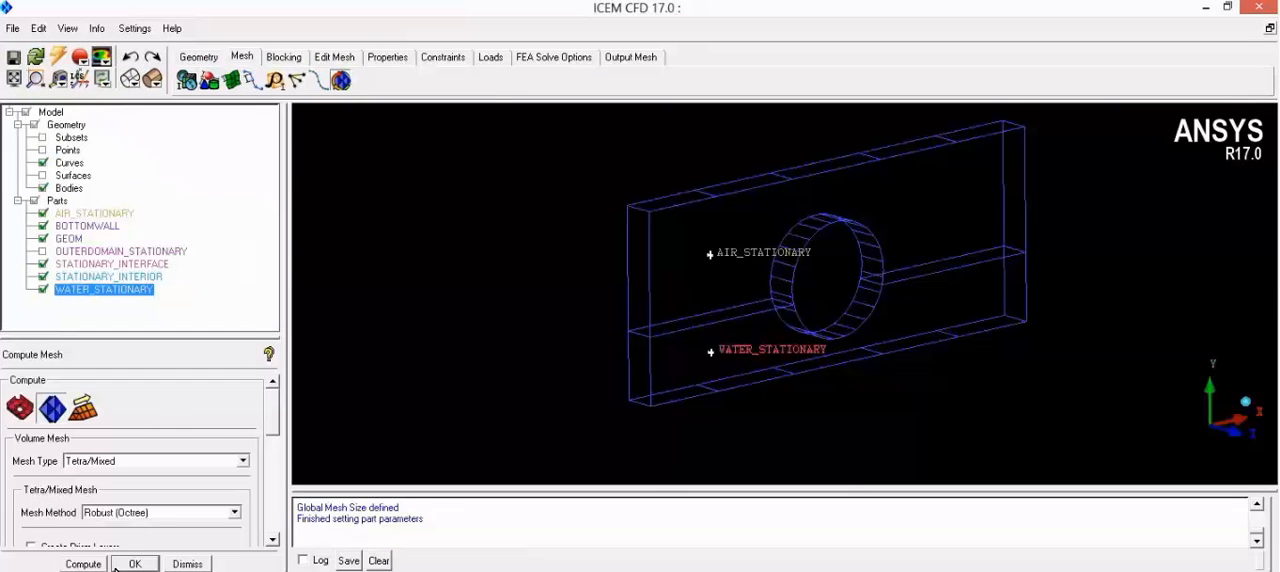
{"action": "left_click", "coordinate": [84, 564]}
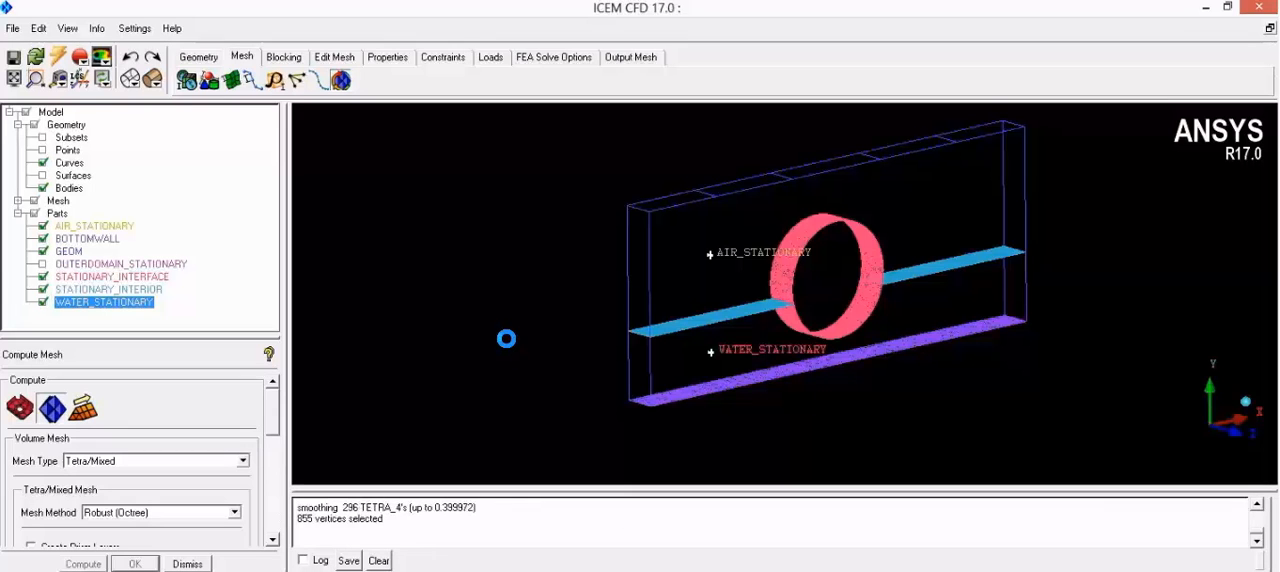
Step: Show the OUTERDOMAIN_STATIONARY part again and examine the mesh around the circular interface and the interior plane
{"action": "left_click", "coordinate": [43, 264]}
{"action": "scroll", "coordinate": [760, 274], "scroll_direction": "up", "scroll_amount": 6}
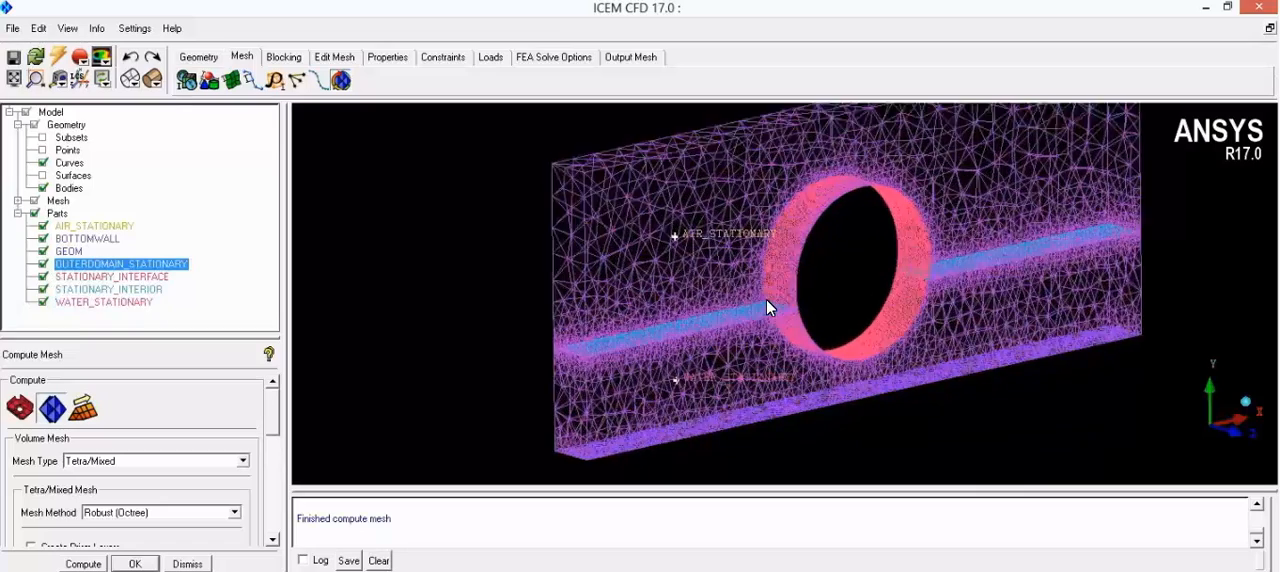
{"action": "scroll", "coordinate": [817, 312], "scroll_direction": "up", "scroll_amount": 2}
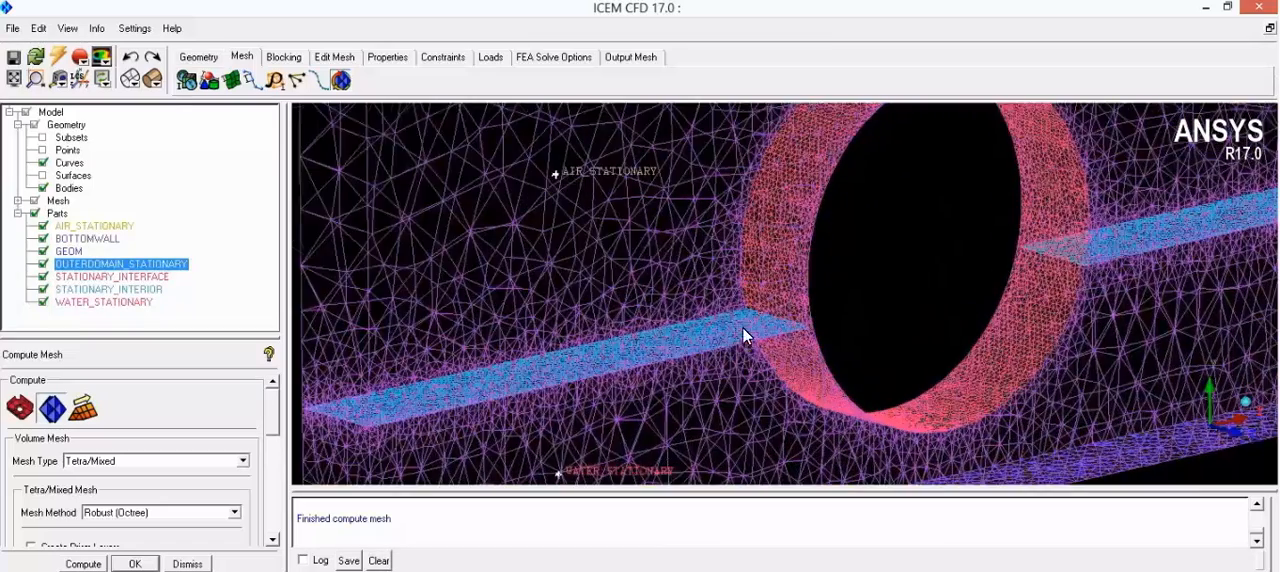
{"action": "middle_click_drag", "start_coordinate": [687, 319], "coordinate": [673, 331]}
{"action": "left_click_drag", "start_coordinate": [561, 303], "coordinate": [970, 50]}
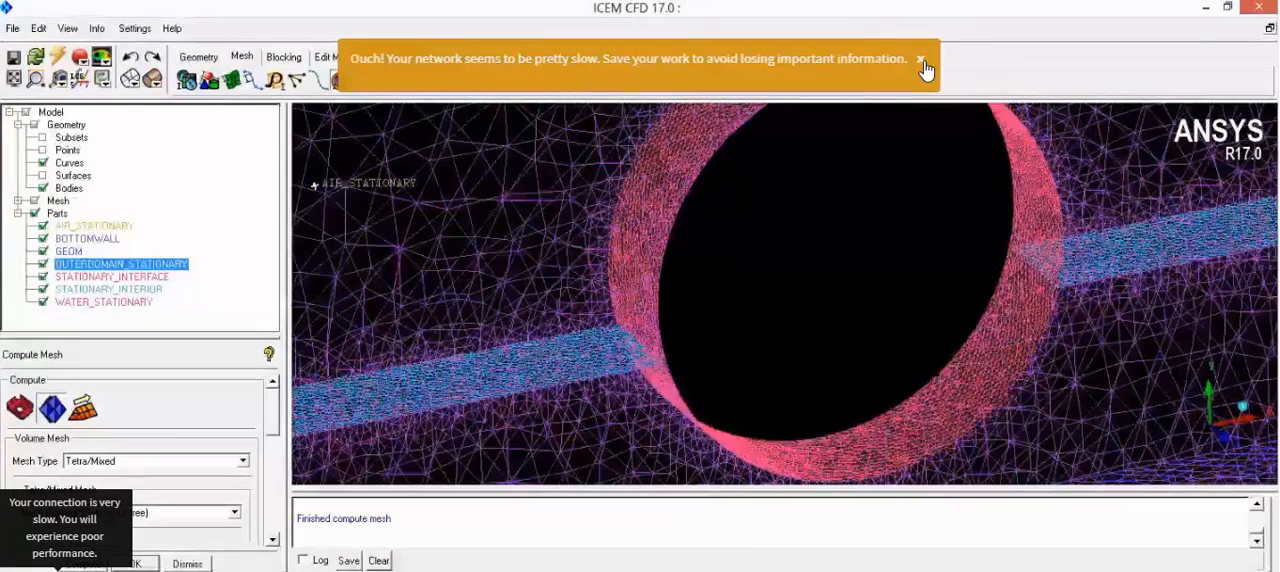
Step: Check the quality of the stationary domain mesh using the Orthogonal Quality criterion
{"action": "left_click", "coordinate": [921, 60]}
{"action": "left_click_drag", "start_coordinate": [783, 228], "coordinate": [761, 257]}
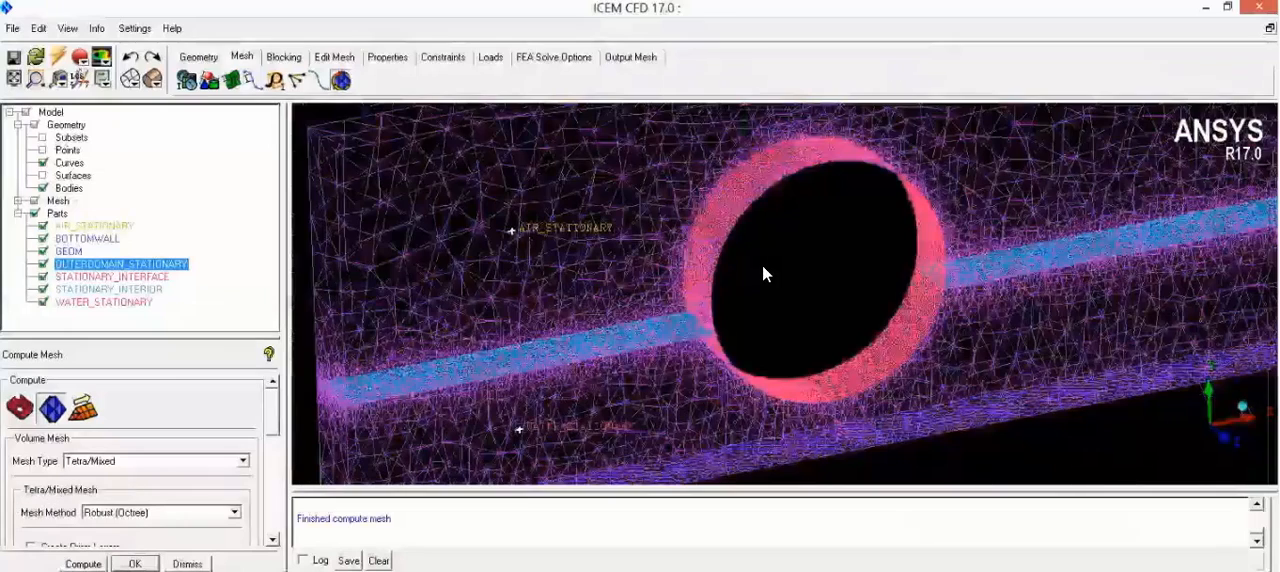
{"action": "scroll", "coordinate": [762, 265], "scroll_direction": "down", "scroll_amount": 2}
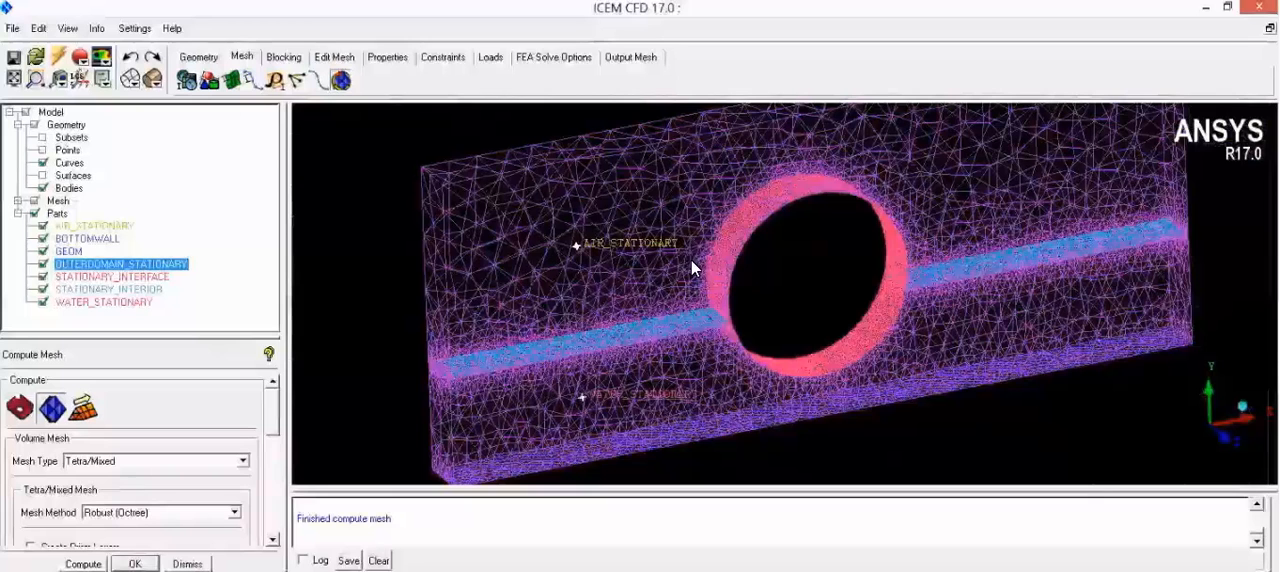
{"action": "left_click", "coordinate": [336, 57]}
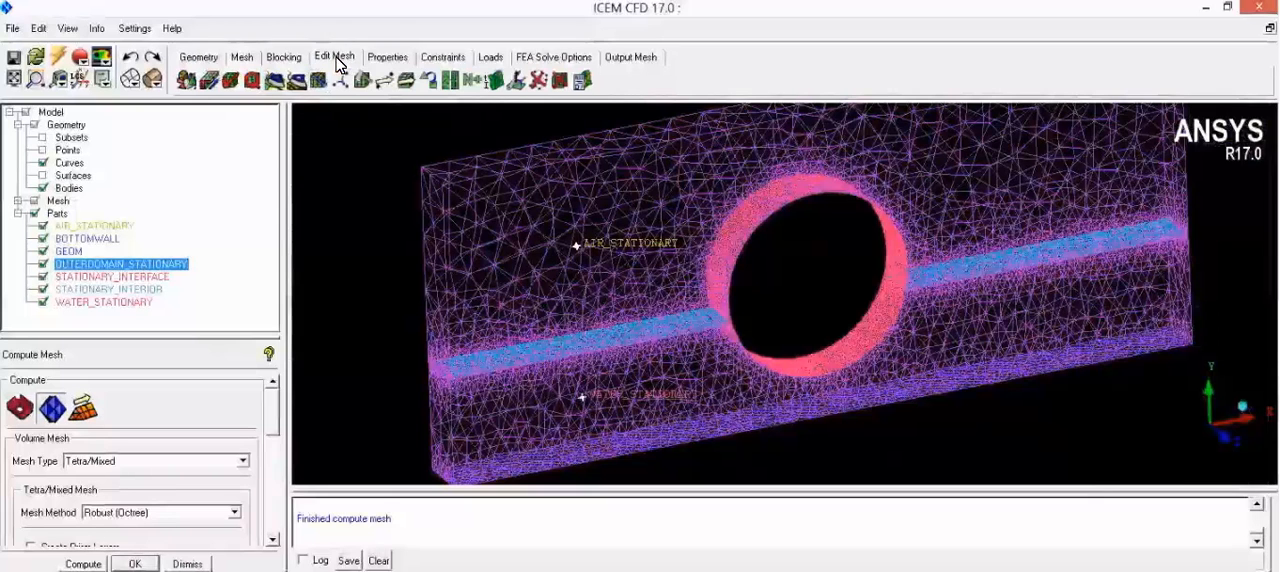
{"action": "left_click", "coordinate": [250, 81]}
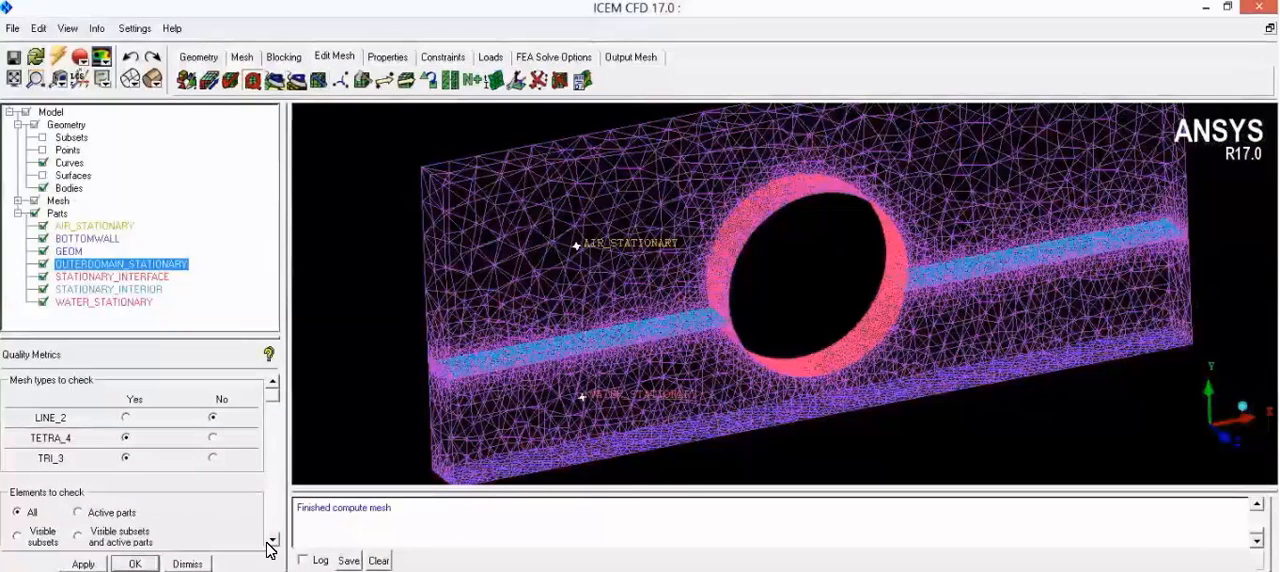
{"action": "scroll", "coordinate": [267, 543], "scroll_direction": "down", "scroll_amount": 5}
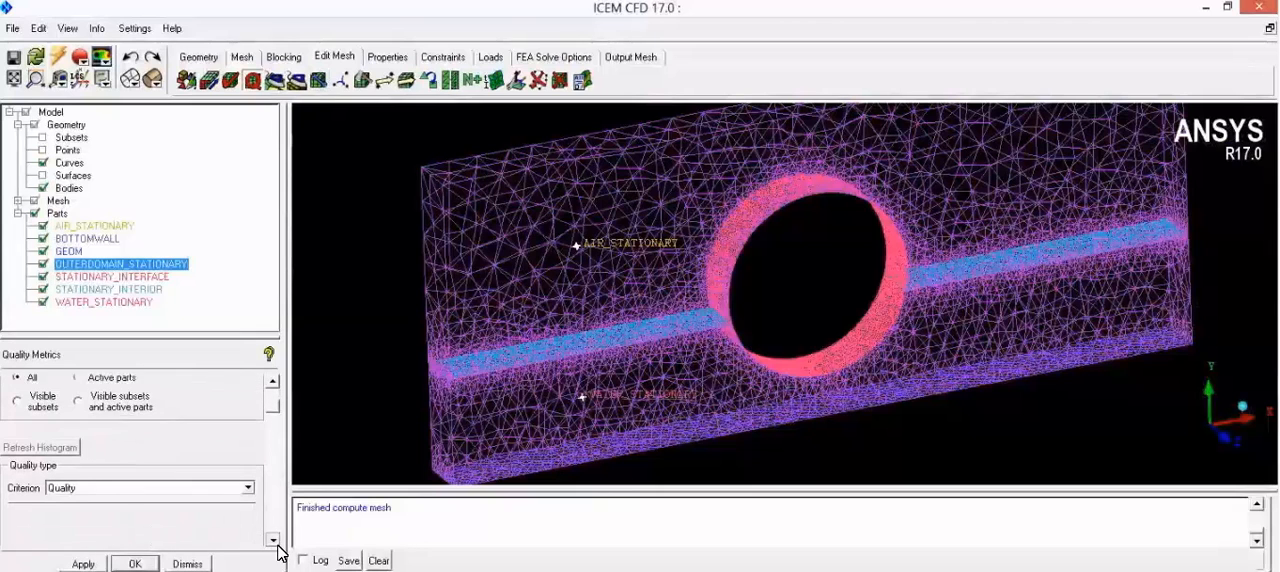
{"action": "scroll", "coordinate": [281, 553], "scroll_direction": "down", "scroll_amount": 1}
{"action": "left_click", "coordinate": [159, 470]}
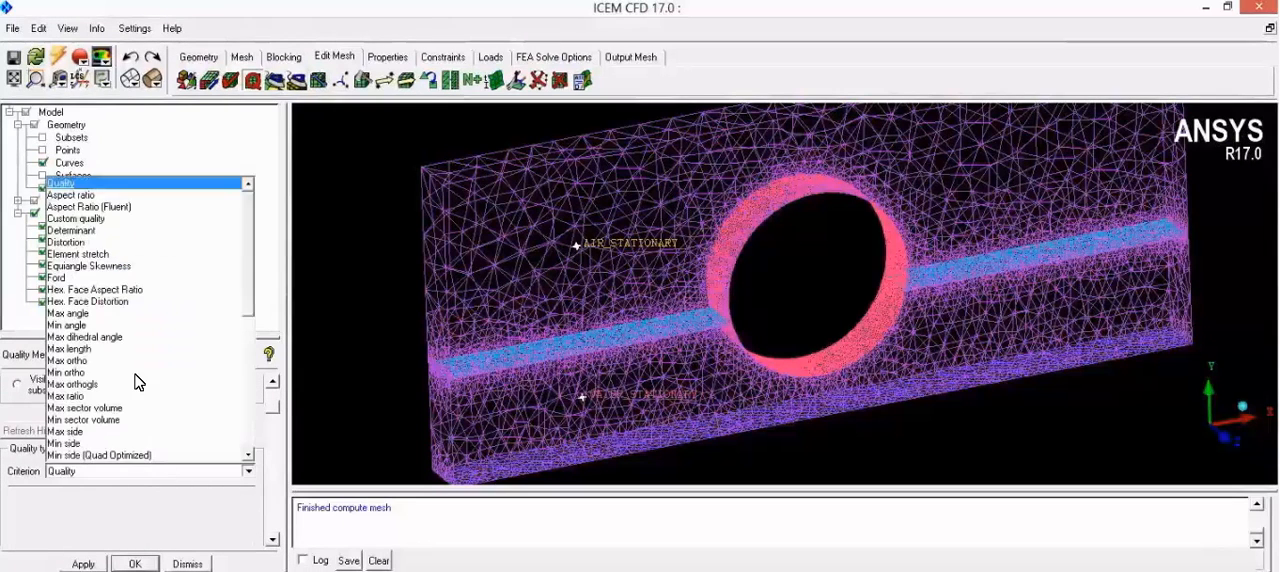
{"action": "scroll", "coordinate": [152, 348], "scroll_direction": "down", "scroll_amount": 8}
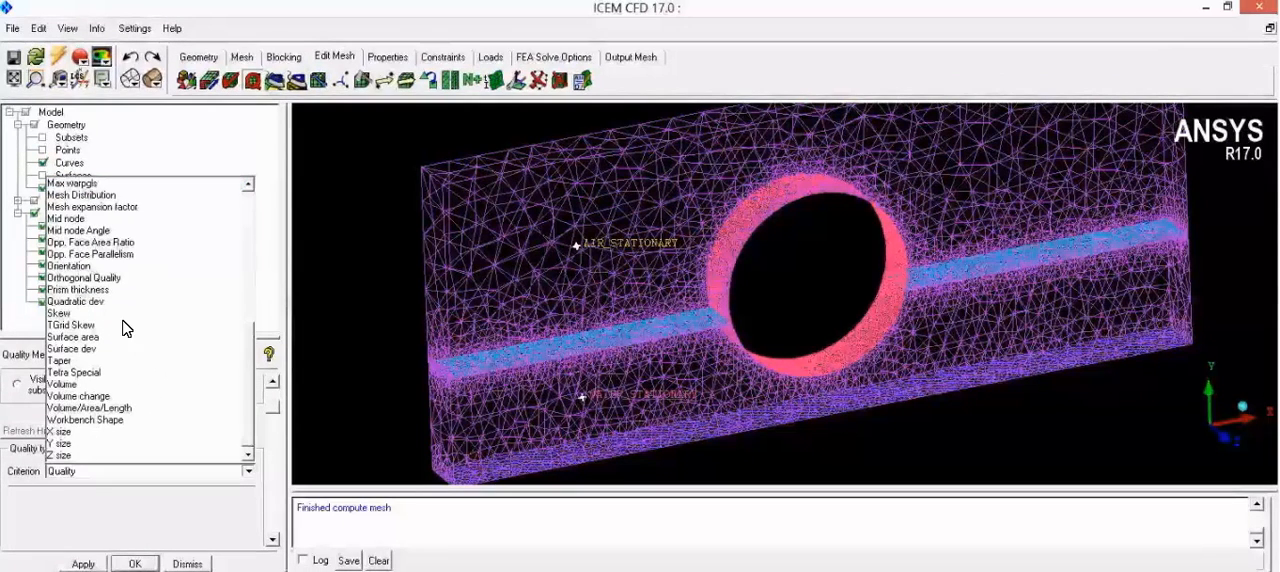
{"action": "left_click", "coordinate": [115, 278]}
{"action": "left_click", "coordinate": [88, 564]}
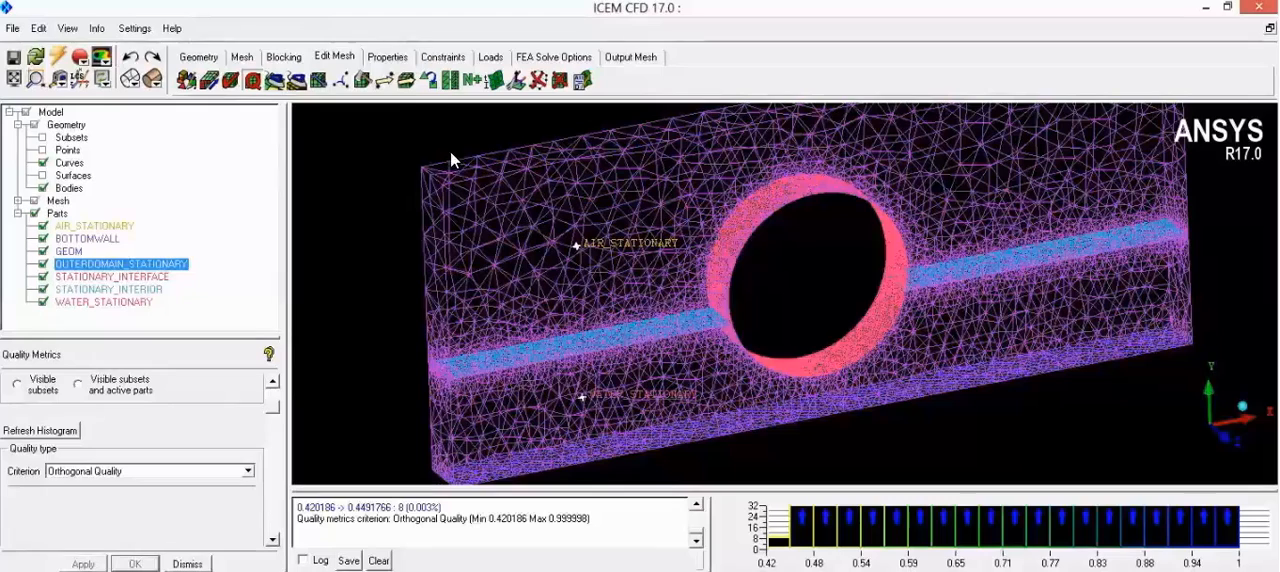
Step: Set the output solver for the stationary mesh to ANSYS CFX
{"action": "left_click", "coordinate": [645, 58]}
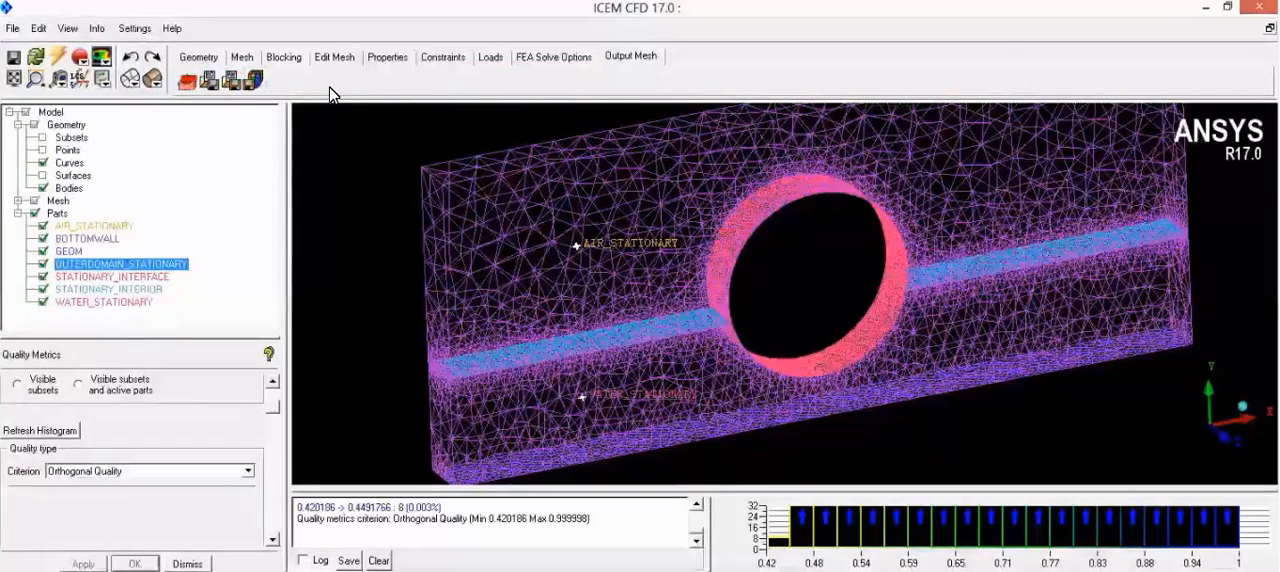
{"action": "left_click", "coordinate": [186, 84]}
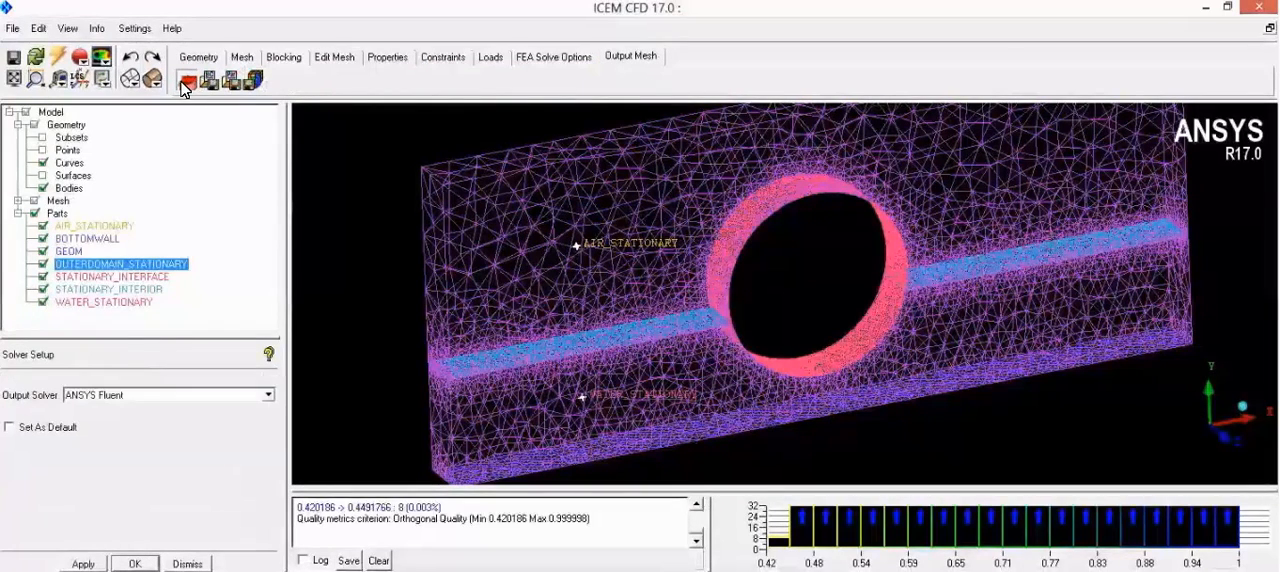
{"action": "left_click", "coordinate": [131, 397]}
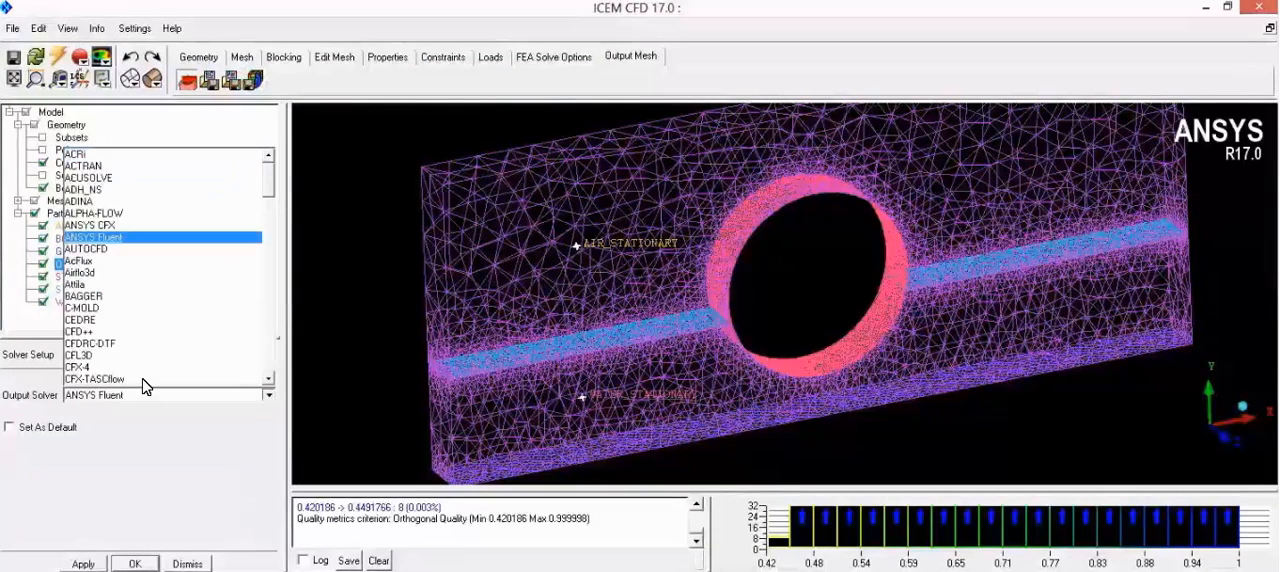
{"action": "left_click", "coordinate": [125, 226]}
{"action": "left_click", "coordinate": [86, 563]}
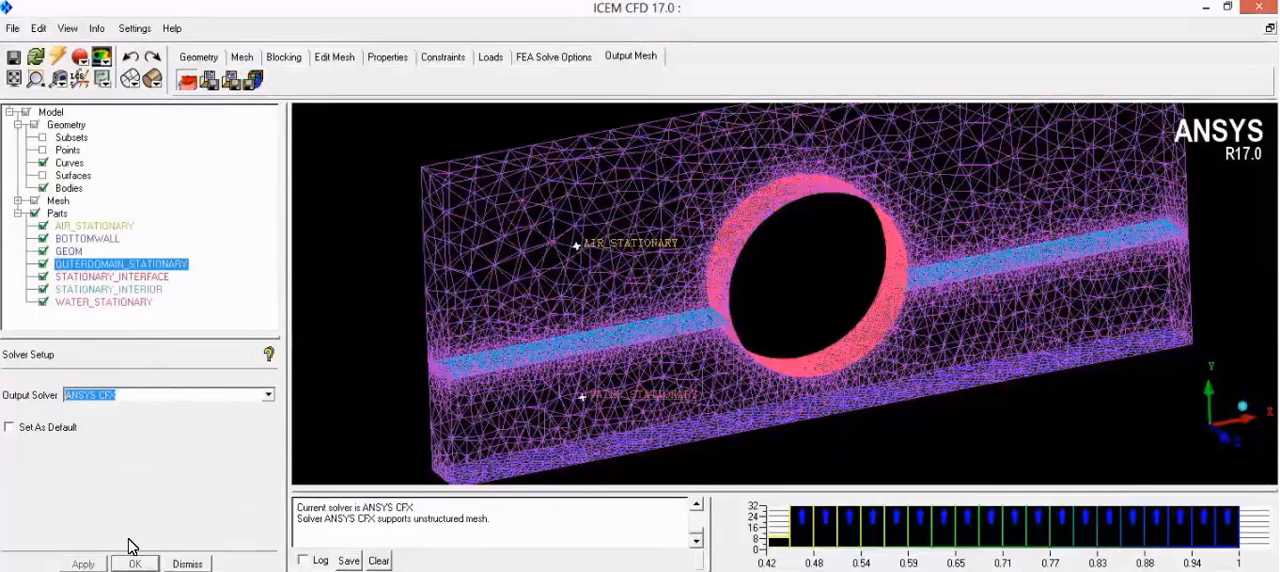
Step: Export the mesh as ICM-1.cfx5 with the default CFX5 options, saving ICM-1.cfx5.fbc and the current project first
{"action": "left_click", "coordinate": [253, 80]}
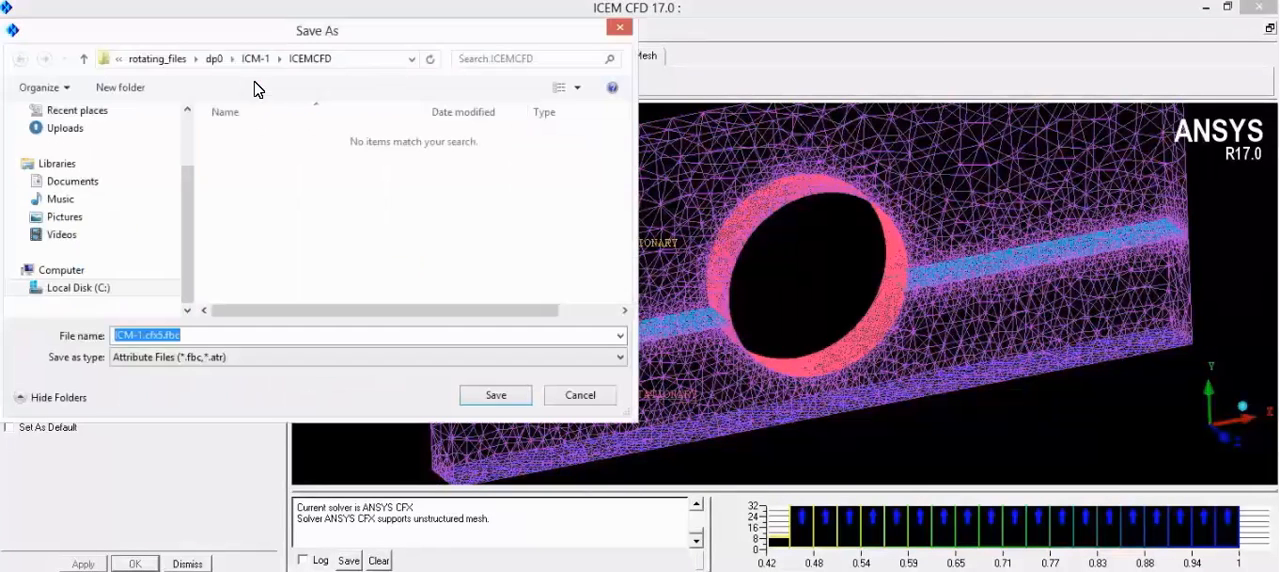
{"action": "left_click", "coordinate": [497, 396]}
{"action": "left_click", "coordinate": [920, 58]}
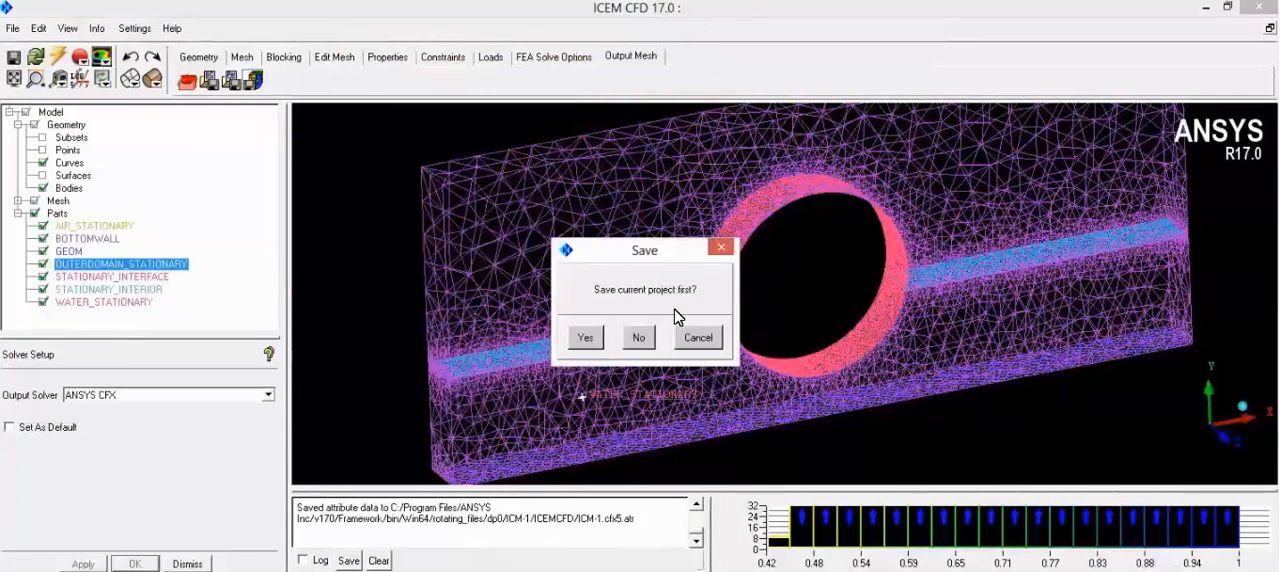
{"action": "left_click", "coordinate": [585, 339]}
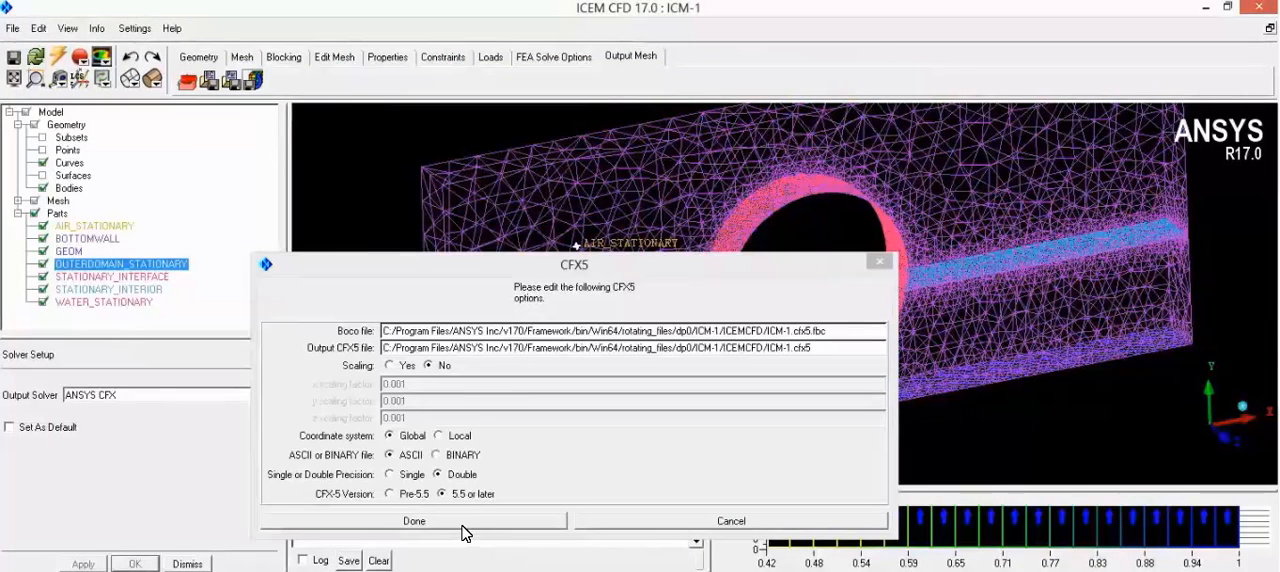
{"action": "left_click", "coordinate": [414, 521]}
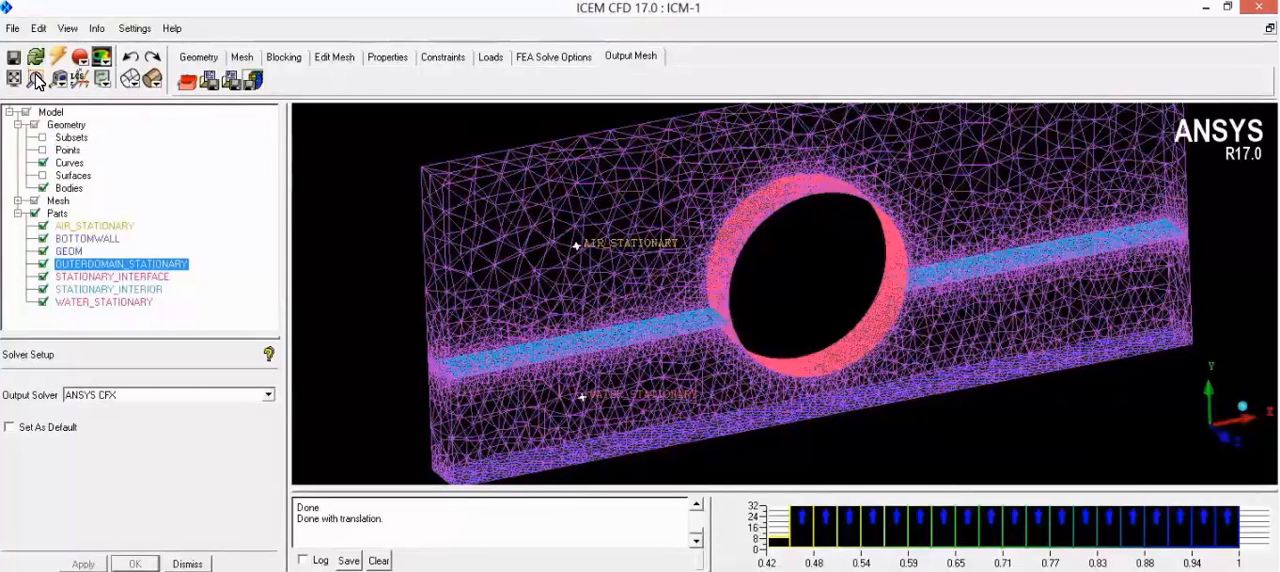
Step: Exit ICEM CFD and return to the Water wheel project in Workbench
{"action": "left_click", "coordinate": [12, 30]}
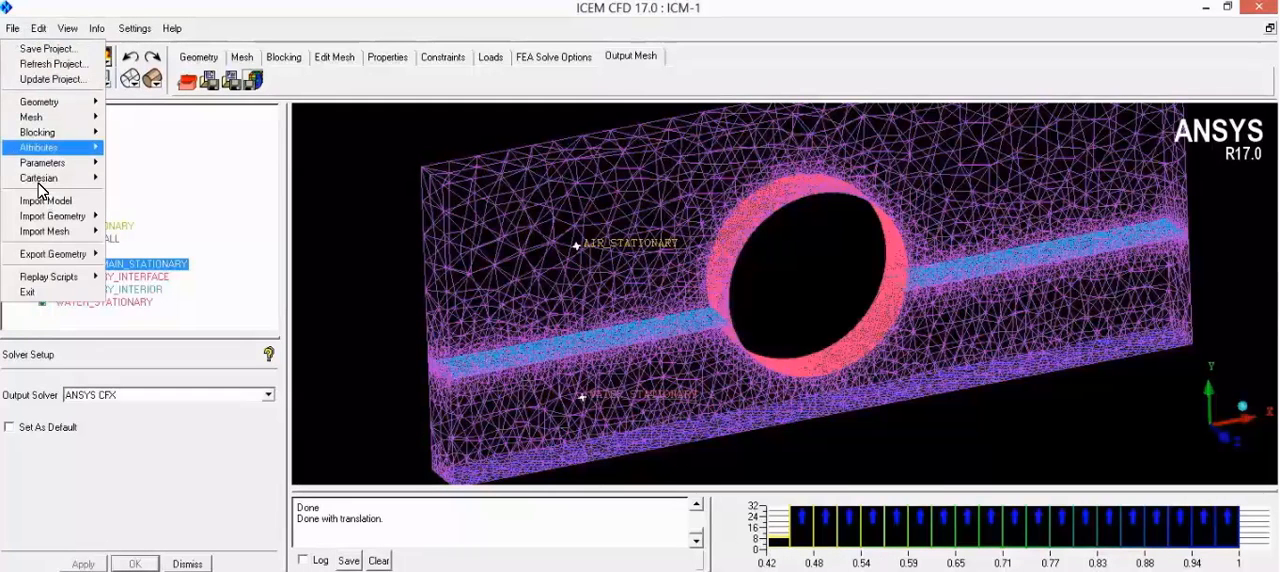
{"action": "mouse_move", "coordinate": [39, 185]}
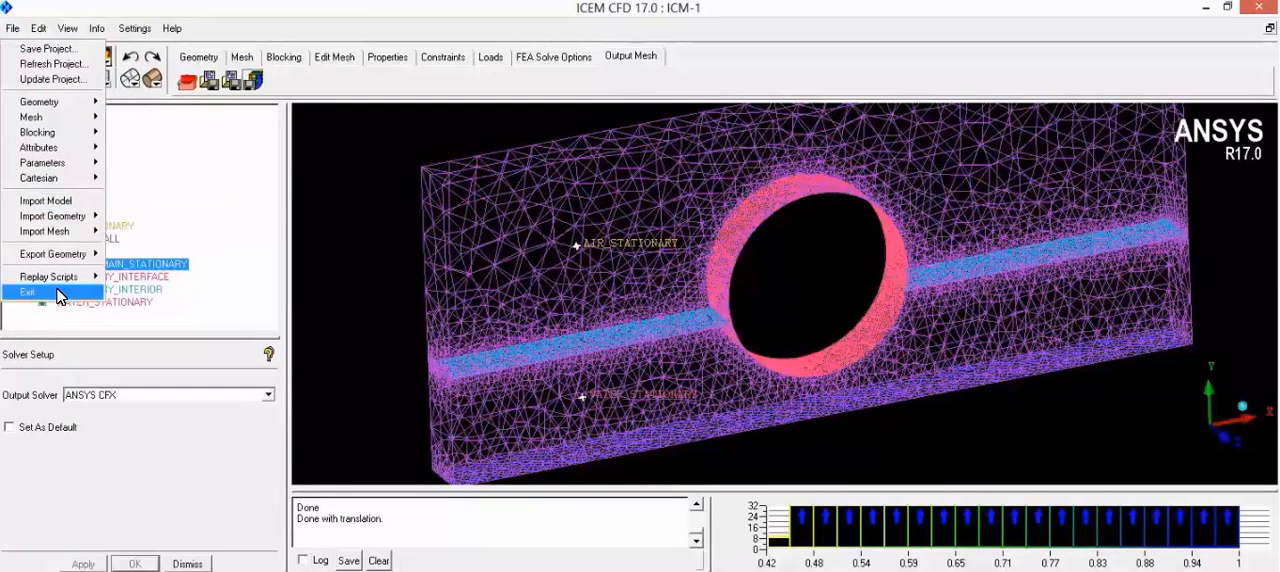
{"action": "left_click", "coordinate": [30, 292]}
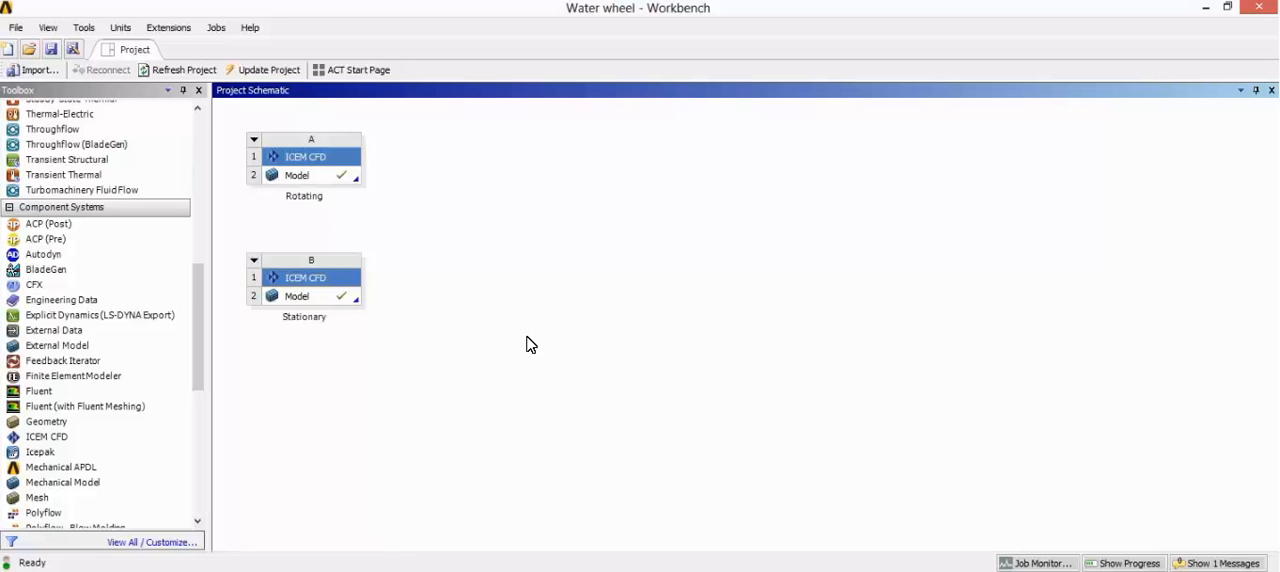
Step: Add a CFX component system named "water wheel CFX" and open its Setup in a maximized CFX-Pre window
{"action": "double_click", "coordinate": [58, 288]}
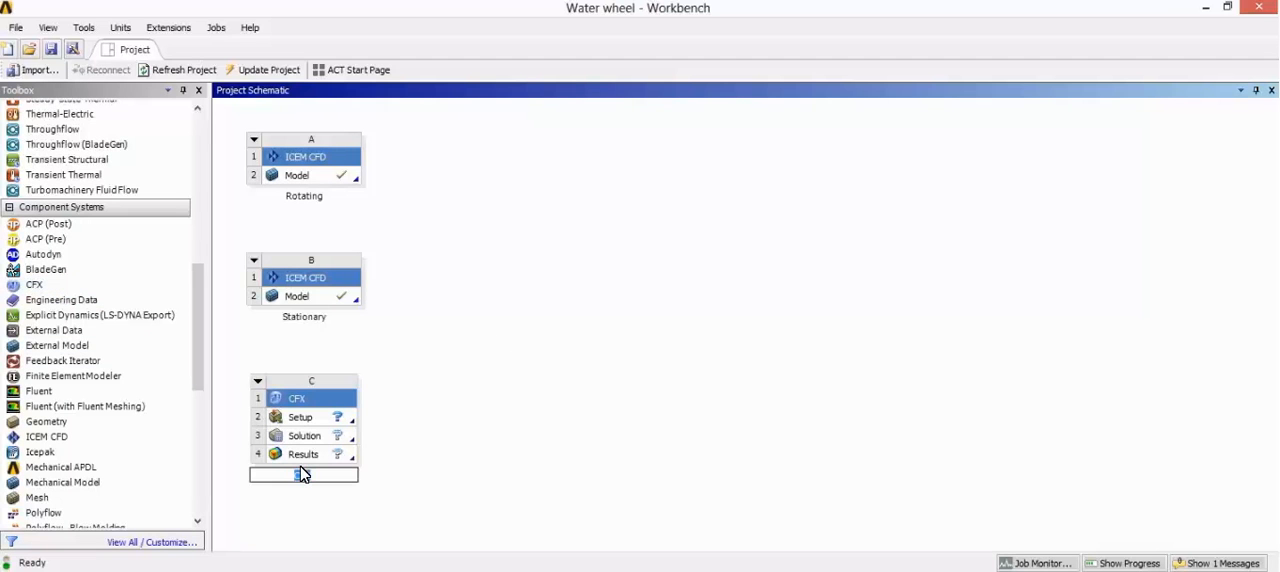
{"action": "type", "text": "water wheel CFX"}
{"action": "key", "text": "Return"}
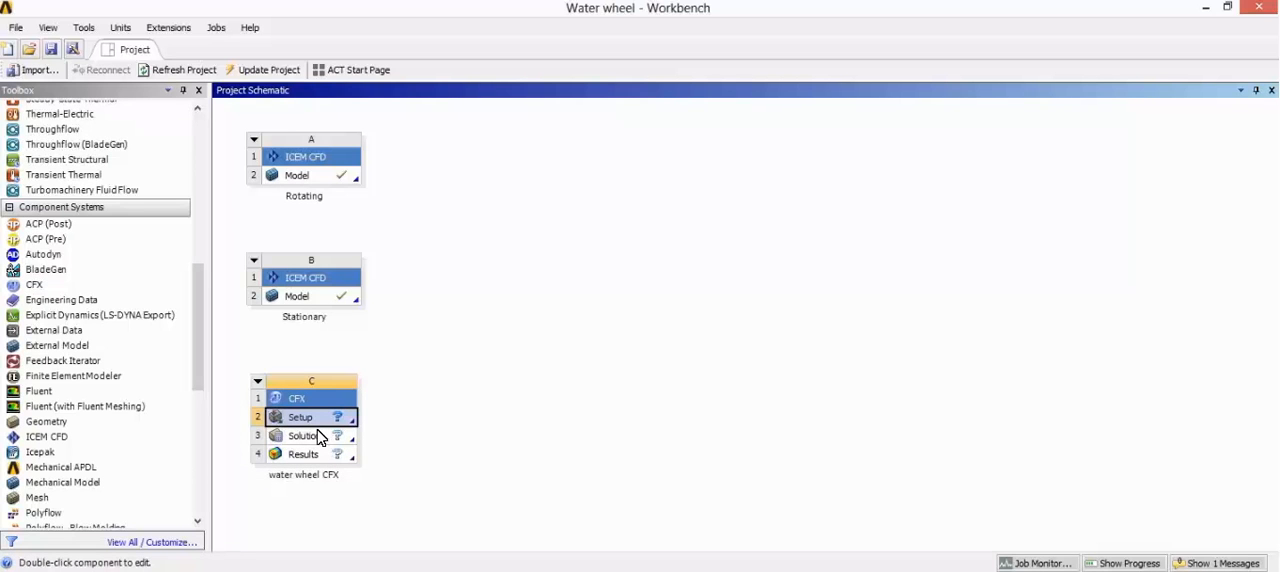
{"action": "double_click", "coordinate": [314, 420]}
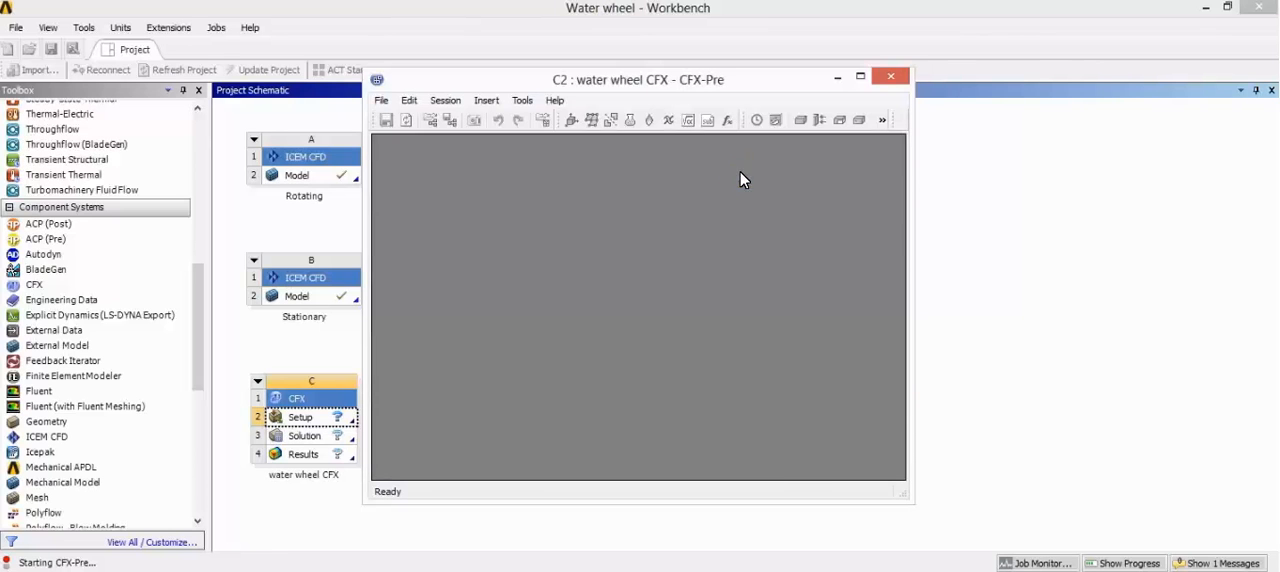
{"action": "left_click", "coordinate": [860, 76]}
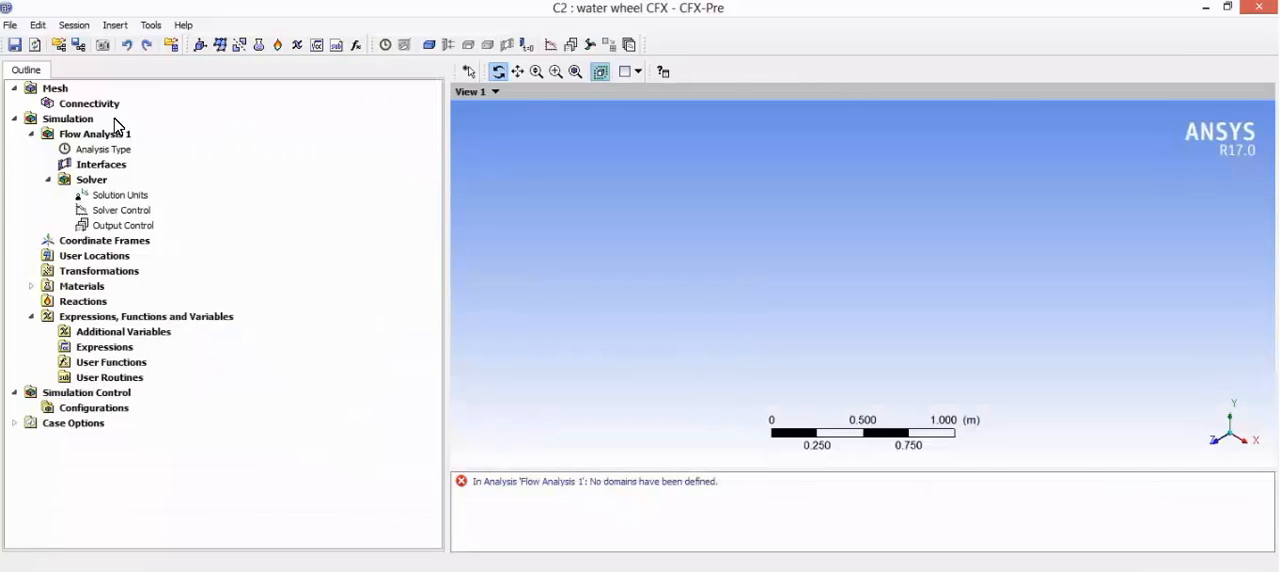
Step: Import the ICEM CFD mesh ICM.cfx5 from the dp0 folder inside Water wheel_files, with metres as mesh units
{"action": "right_click", "coordinate": [56, 88]}
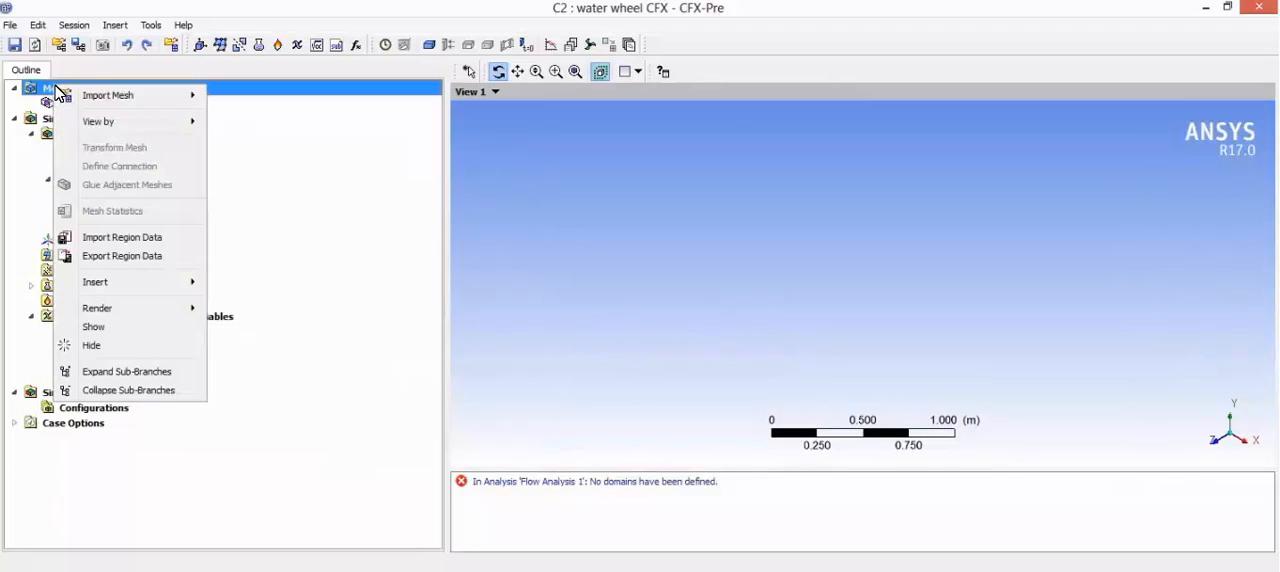
{"action": "mouse_move", "coordinate": [146, 94]}
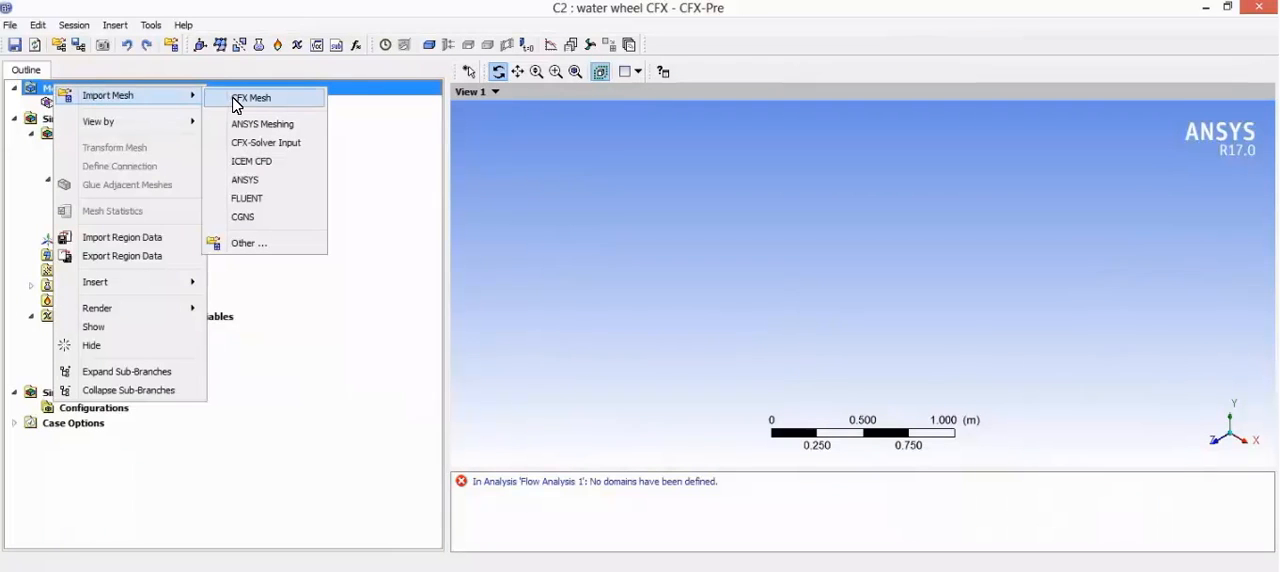
{"action": "left_click", "coordinate": [263, 164]}
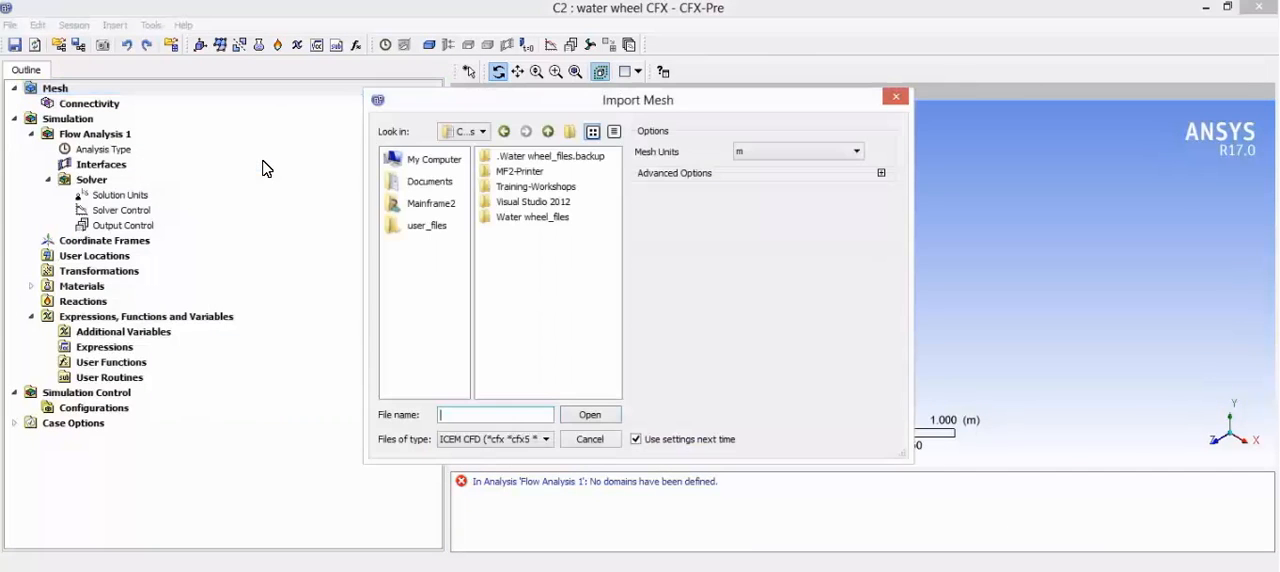
{"action": "double_click", "coordinate": [535, 218]}
{"action": "double_click", "coordinate": [520, 160]}
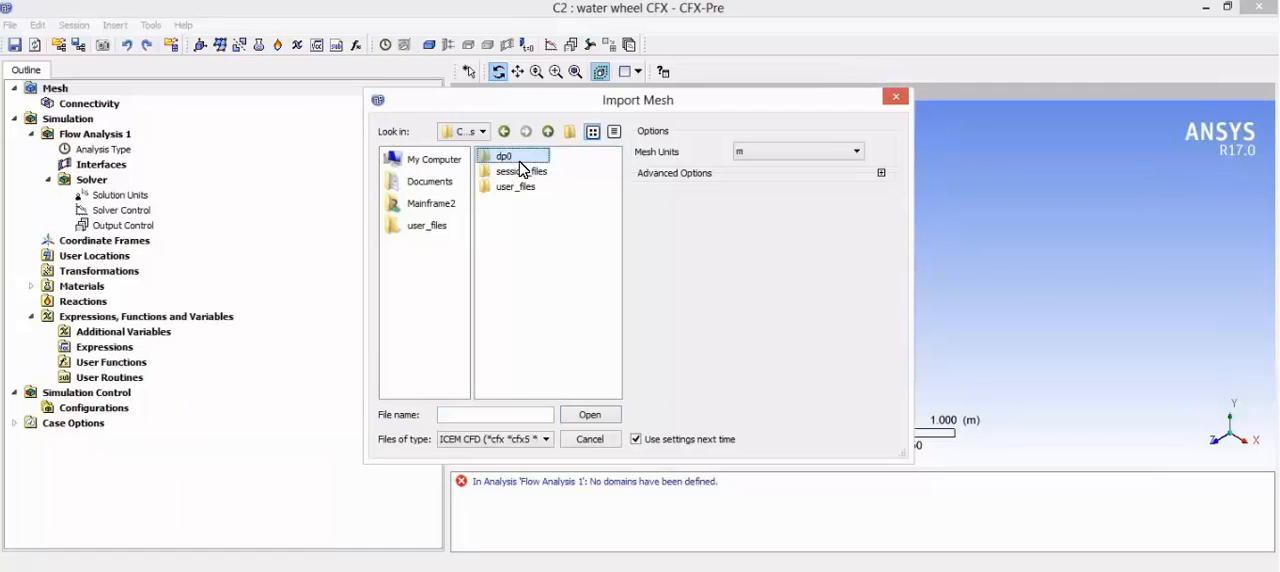
{"action": "double_click", "coordinate": [512, 171]}
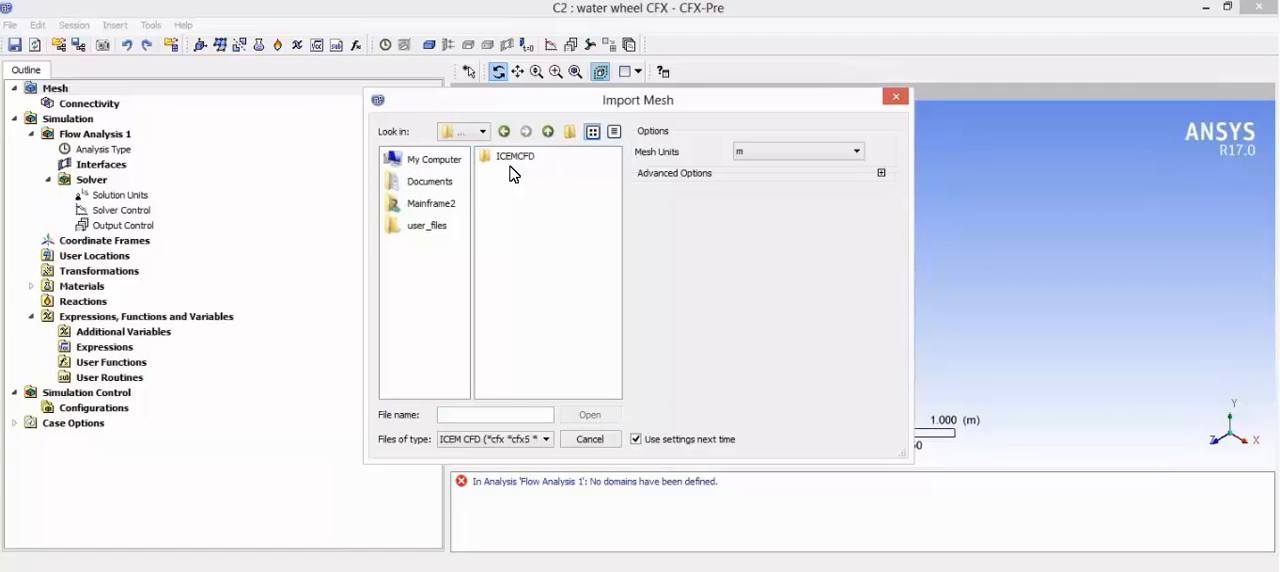
{"action": "double_click", "coordinate": [512, 158]}
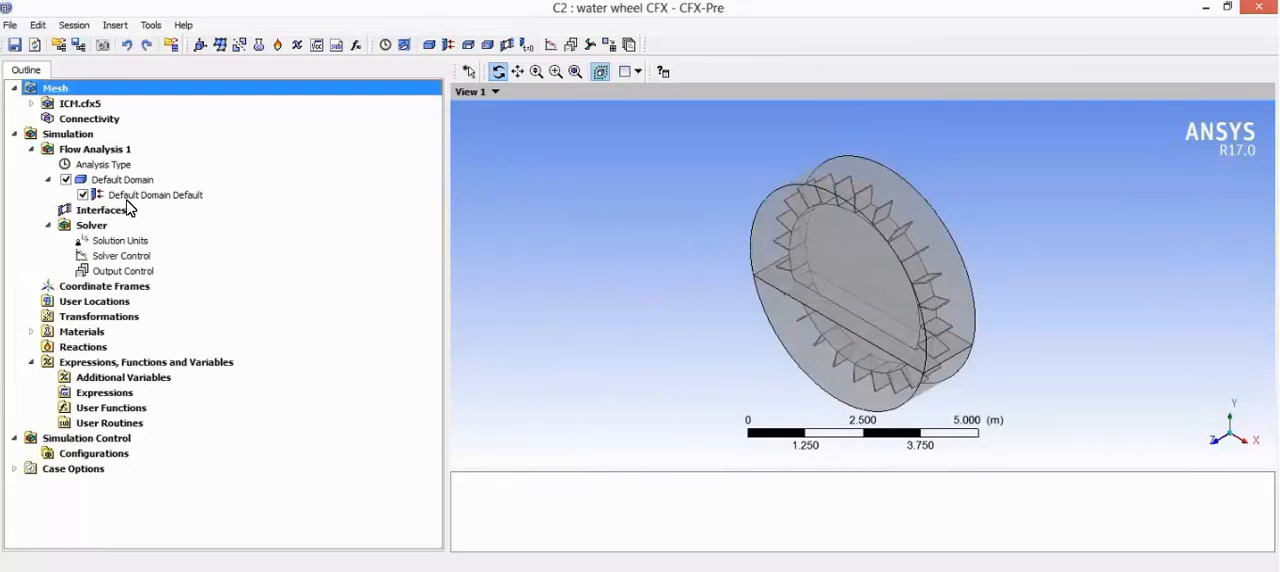
Step: Set the analysis type to Transient with a total time of 4 s and timesteps of 0.06 s
{"action": "left_click", "coordinate": [122, 180]}
{"action": "left_click", "coordinate": [117, 150]}
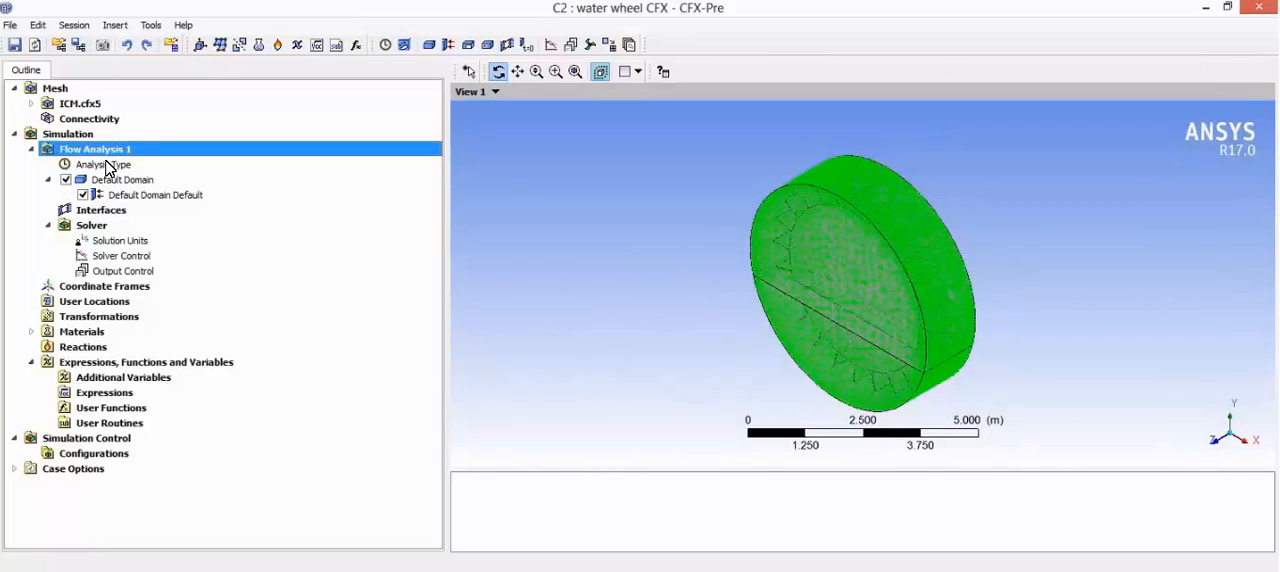
{"action": "double_click", "coordinate": [104, 165]}
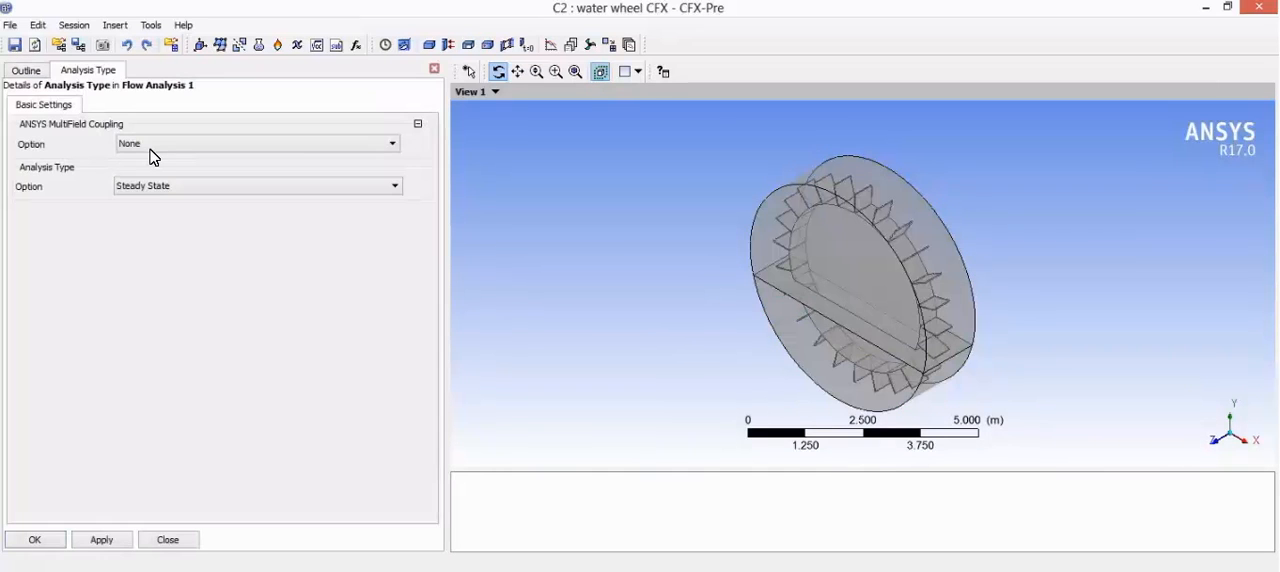
{"action": "left_click", "coordinate": [165, 190]}
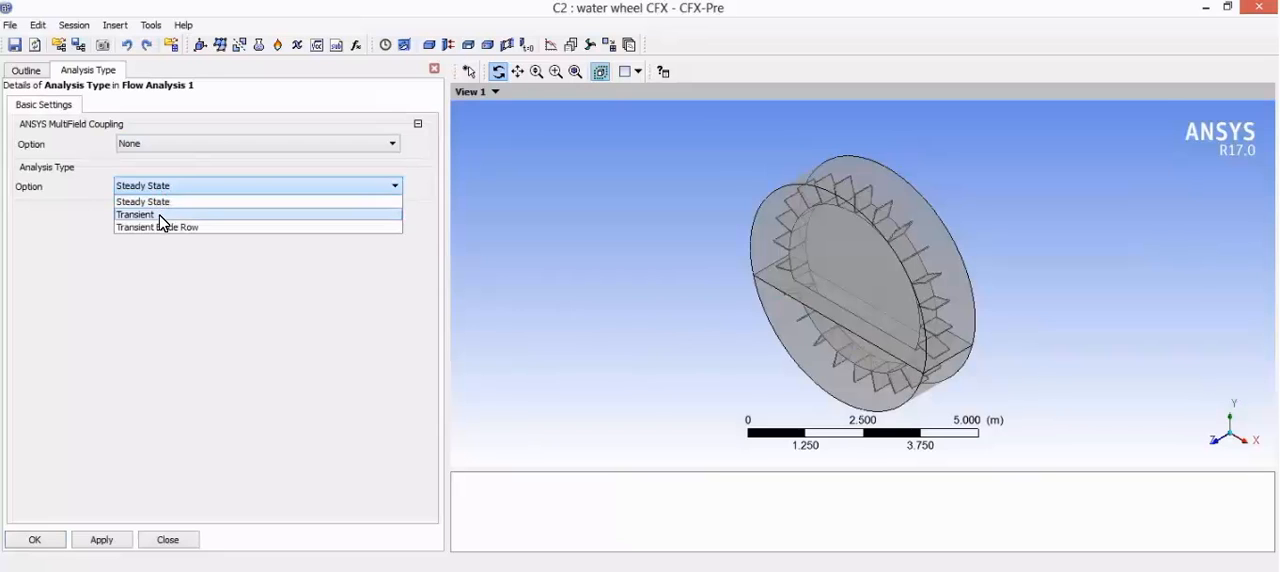
{"action": "left_click", "coordinate": [160, 214]}
{"action": "left_click", "coordinate": [146, 247]}
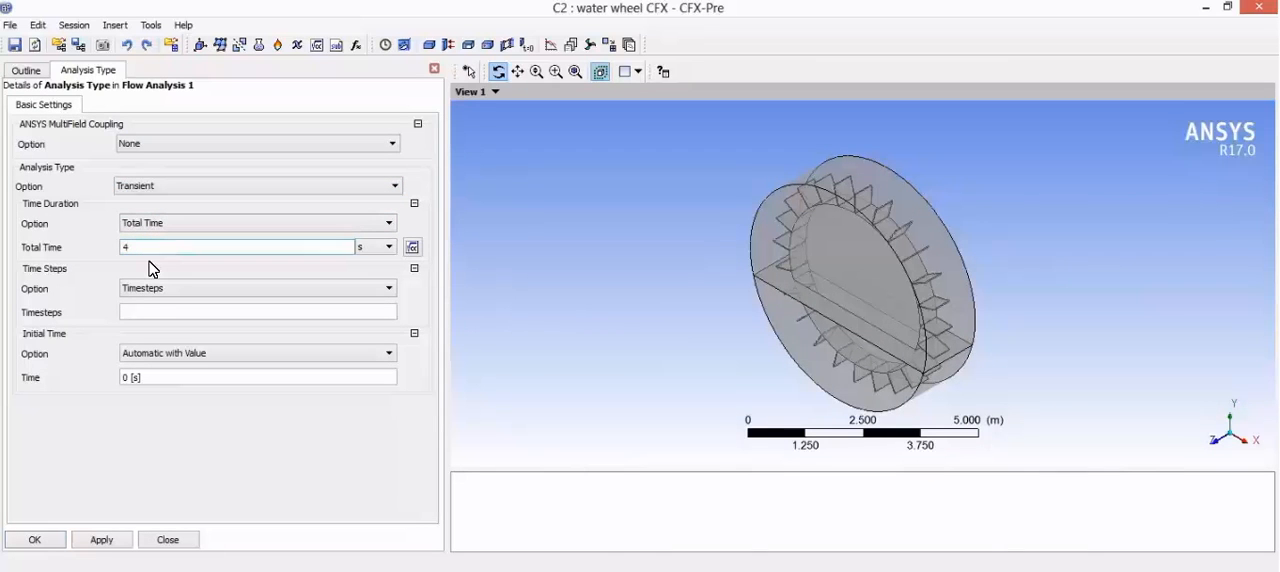
{"action": "left_click", "coordinate": [146, 312]}
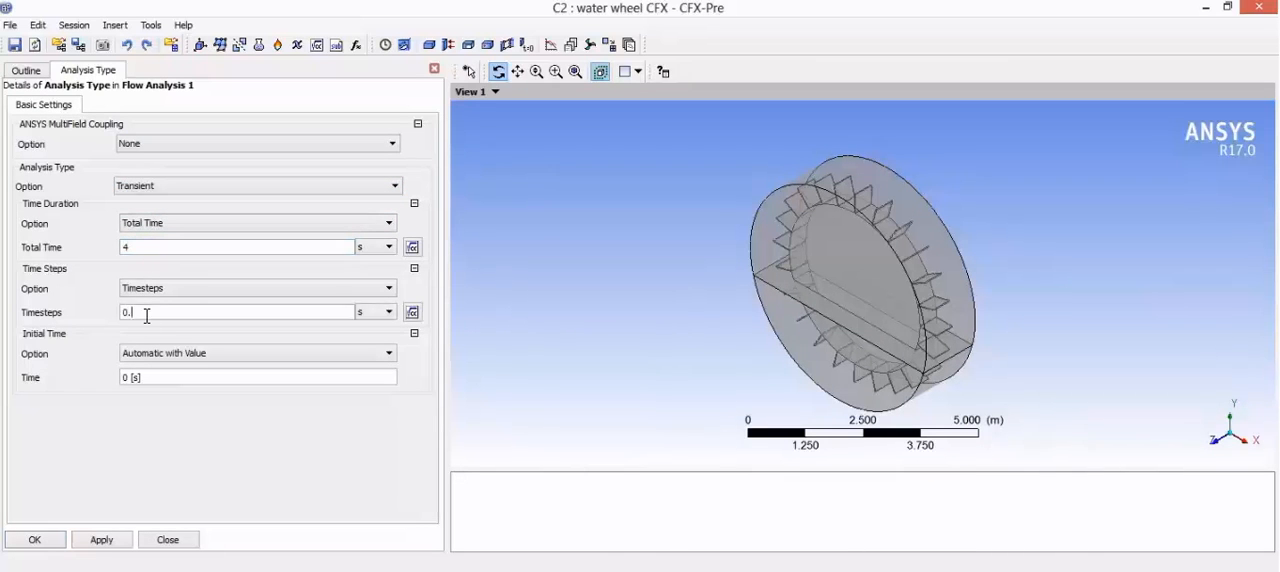
{"action": "left_click", "coordinate": [177, 419]}
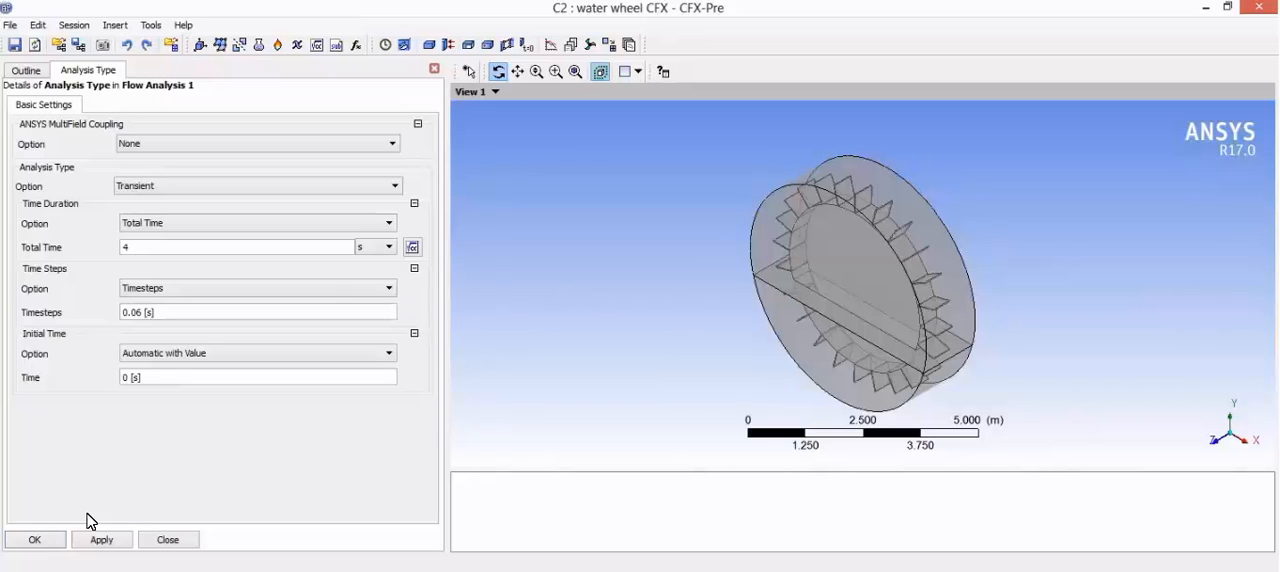
{"action": "left_click", "coordinate": [40, 540]}
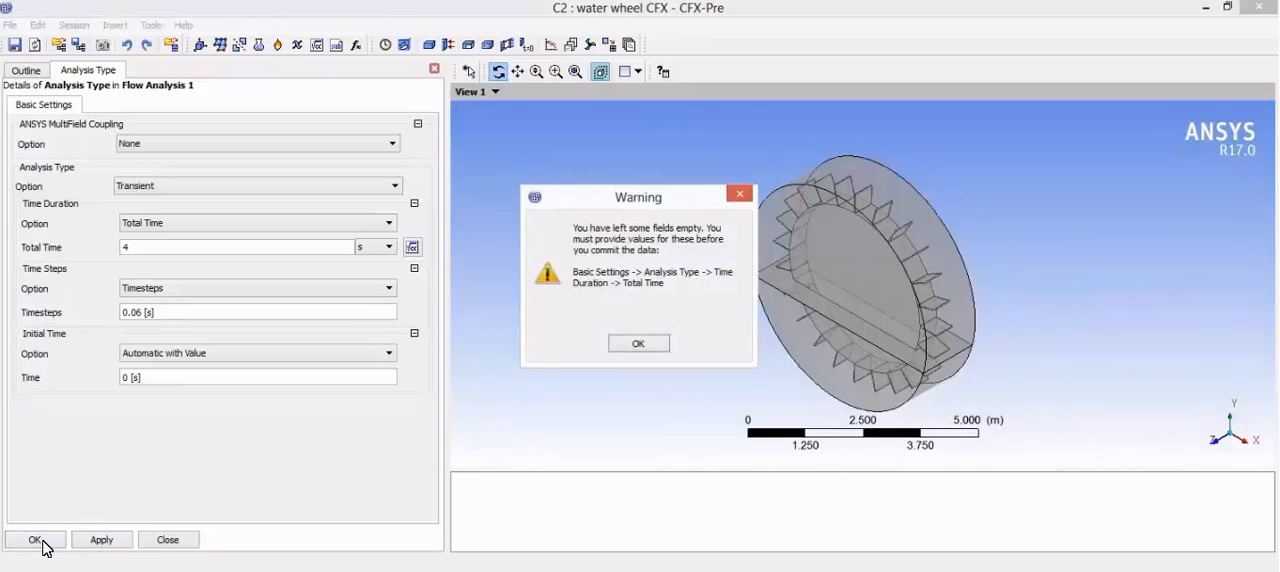
{"action": "left_click", "coordinate": [638, 344]}
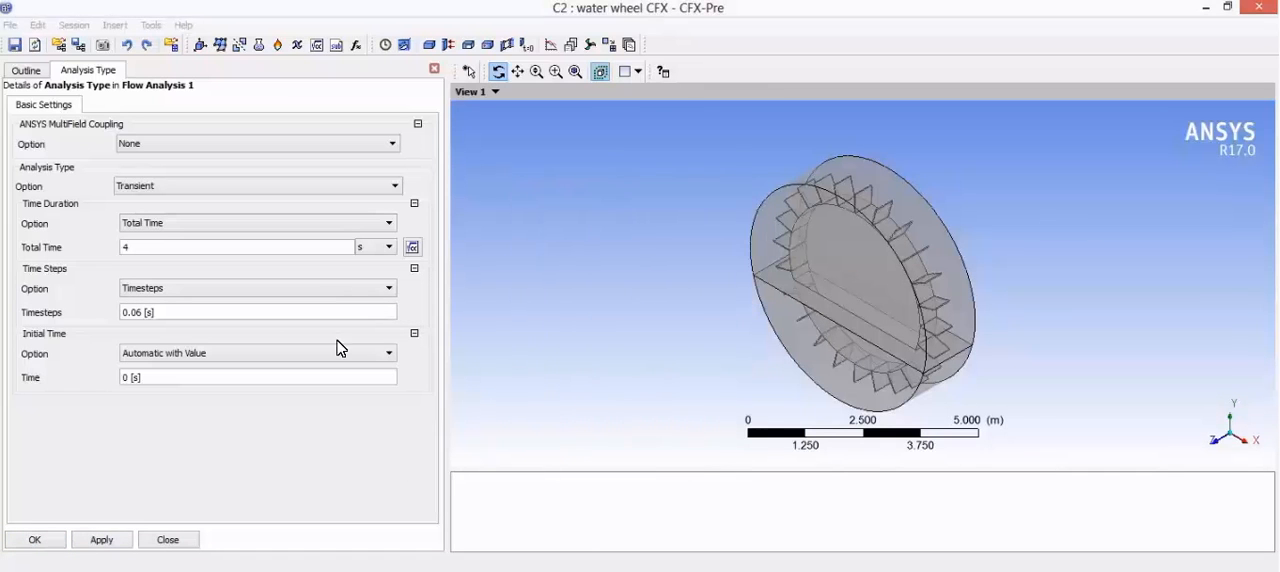
{"action": "left_click", "coordinate": [178, 272]}
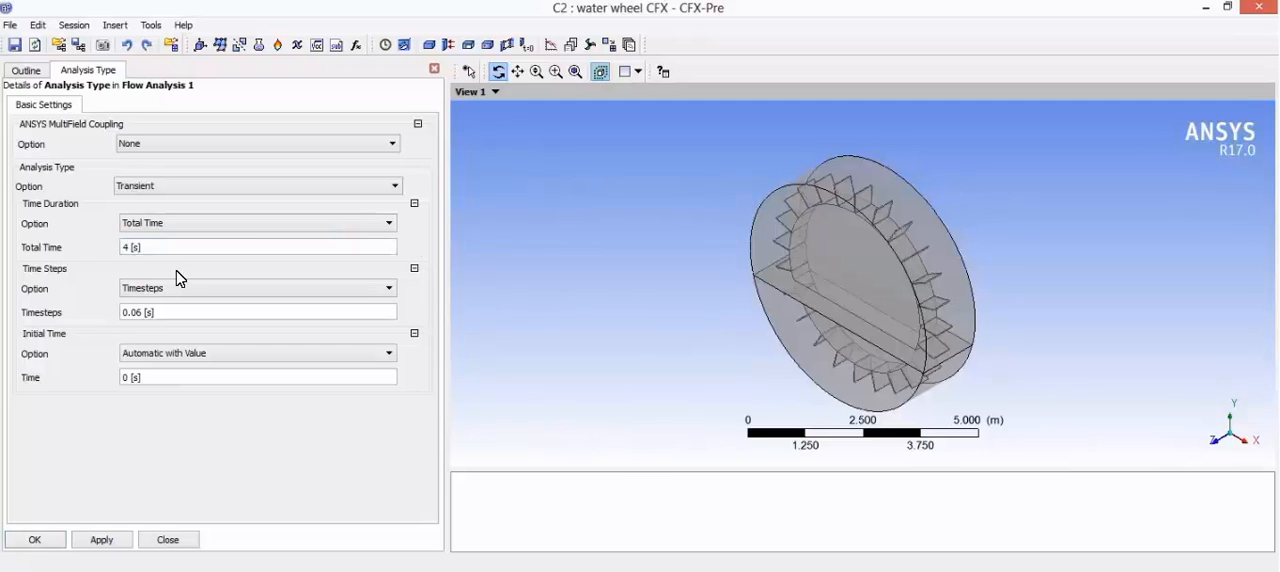
{"action": "left_click", "coordinate": [59, 536]}
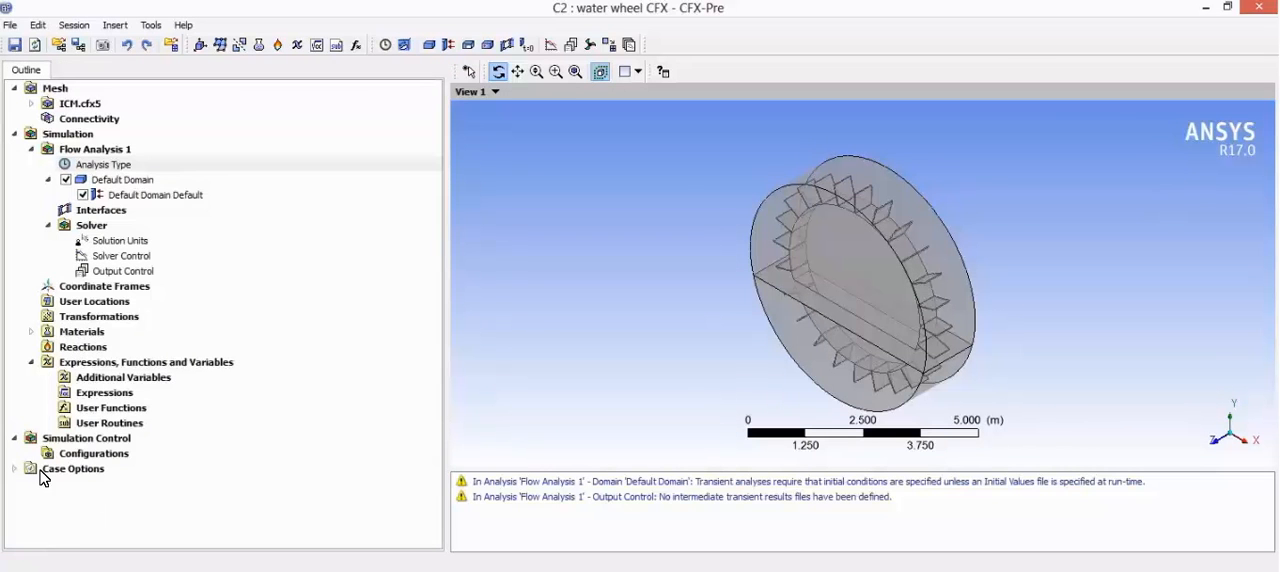
Step: Insert a domain named MOVING AIR into Flow Analysis 1 and assign the AIR region as its location
{"action": "right_click", "coordinate": [112, 151]}
{"action": "mouse_move", "coordinate": [220, 162]}
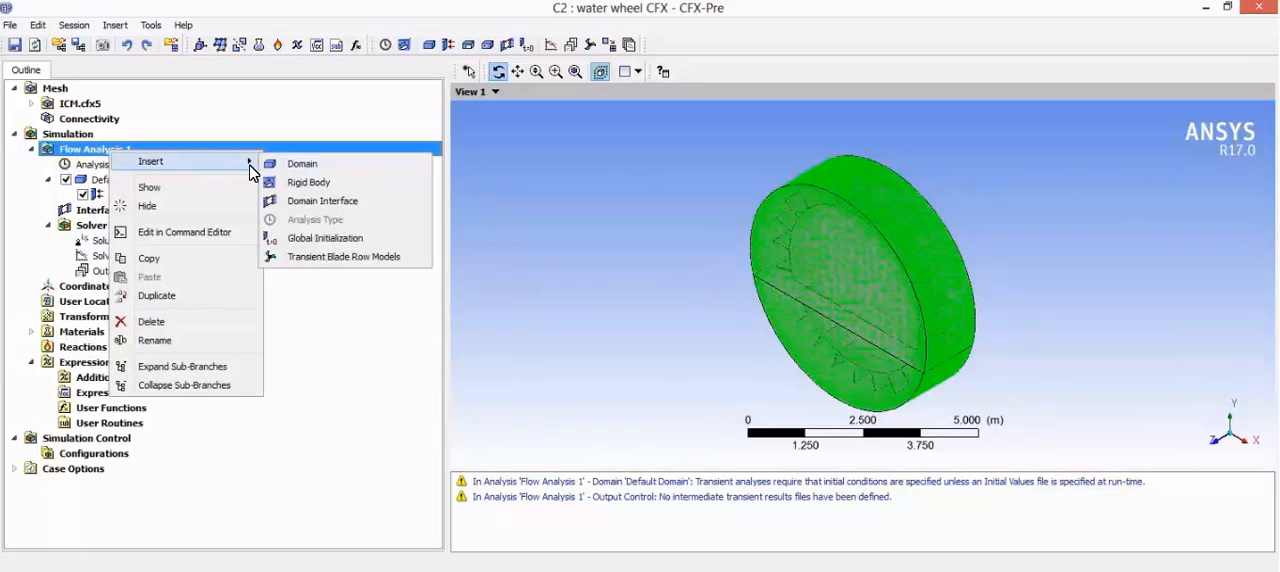
{"action": "left_click", "coordinate": [303, 166]}
{"action": "type", "text": "MOVING AIR"}
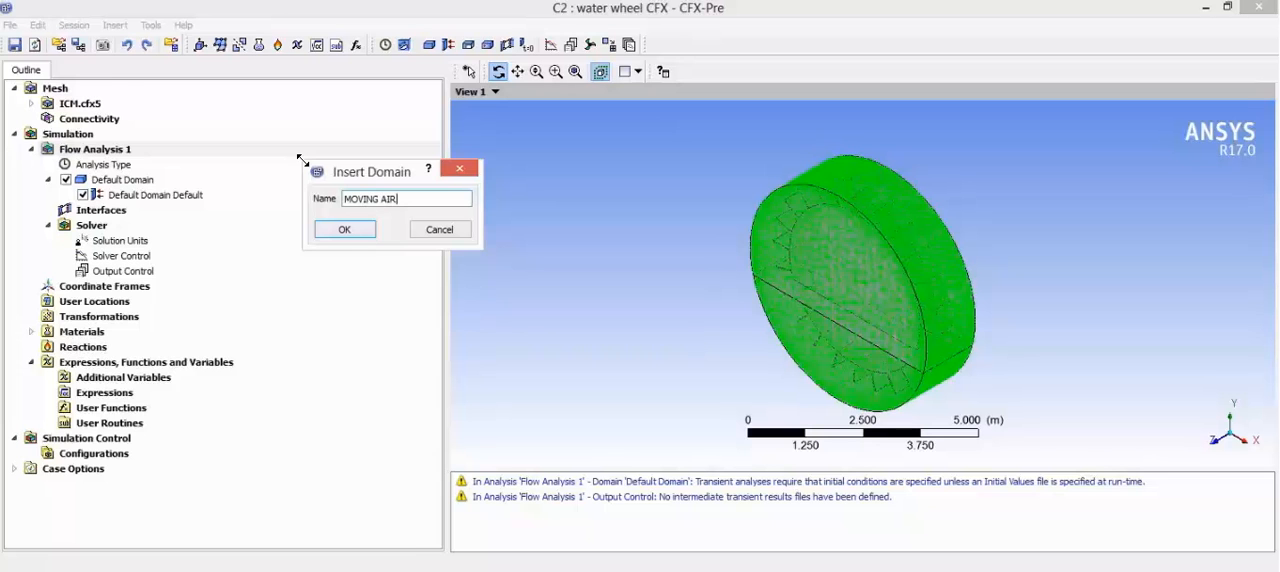
{"action": "key", "text": "Return"}
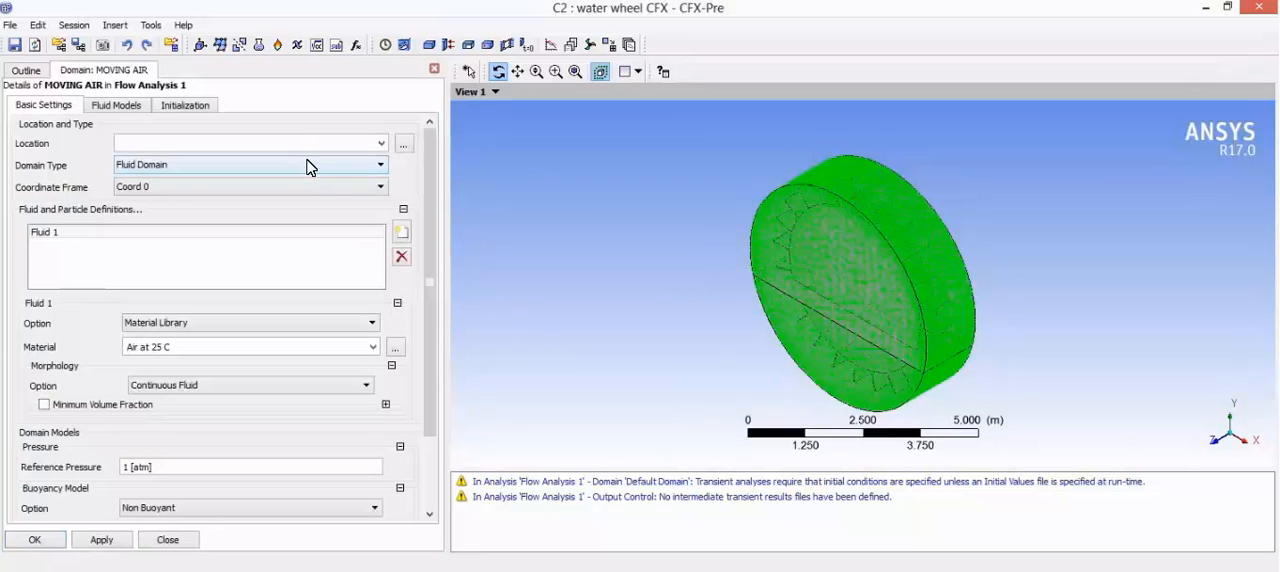
{"action": "left_click", "coordinate": [404, 144]}
{"action": "left_click", "coordinate": [583, 55]}
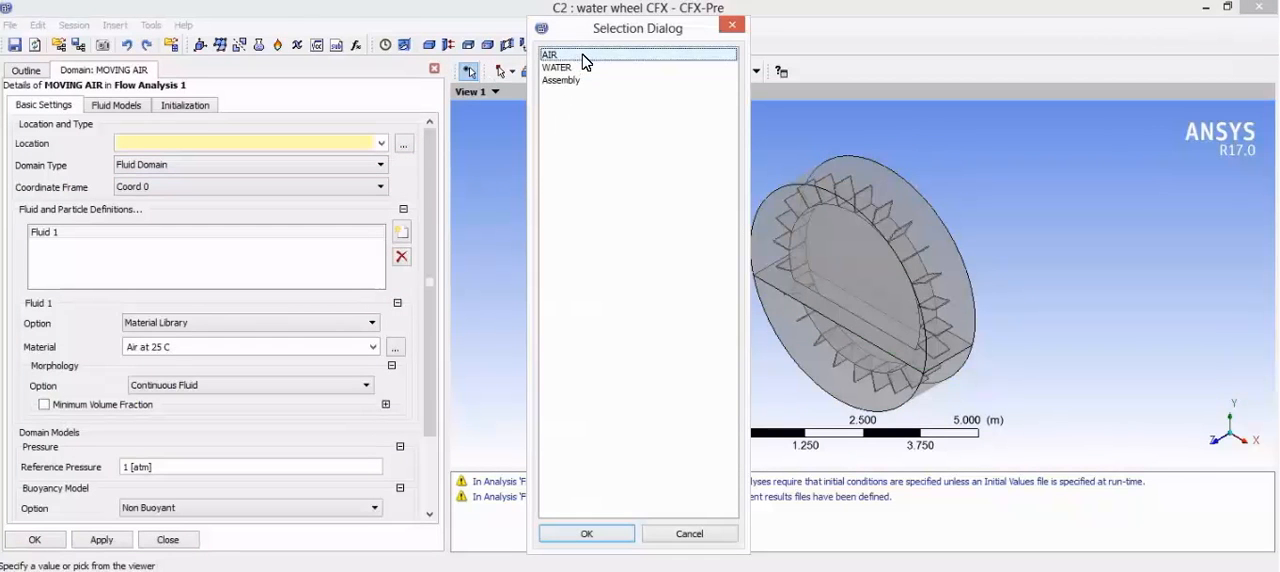
{"action": "left_click", "coordinate": [590, 534]}
Step: Add a fluid definition named water to the domain and set its material to Water
{"action": "left_click", "coordinate": [403, 234]}
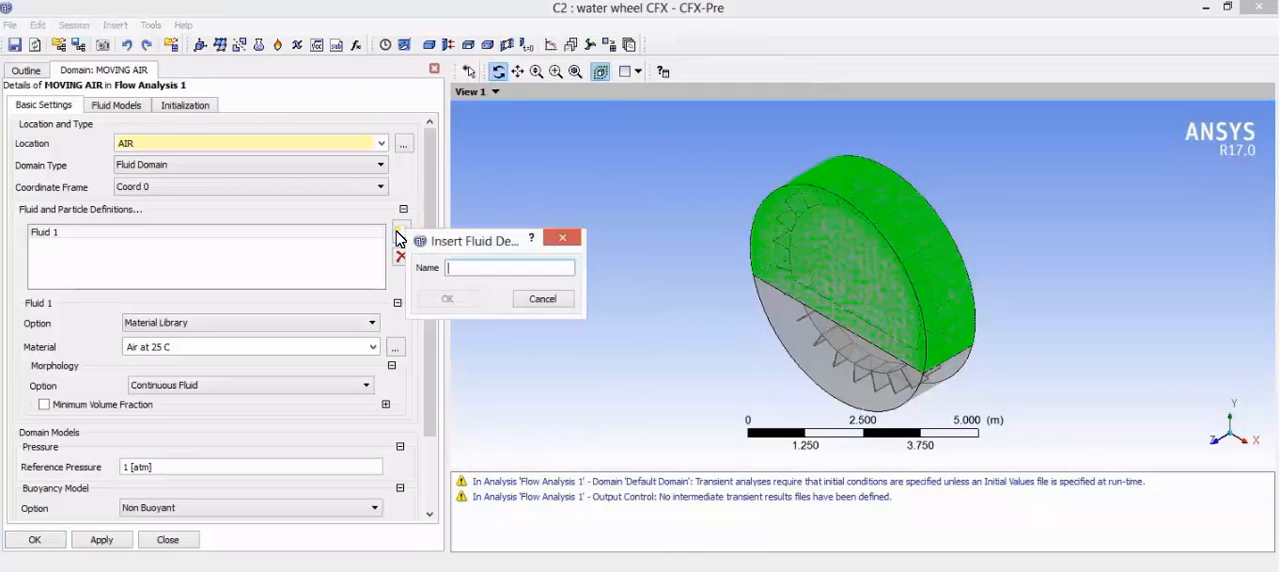
{"action": "type", "text": "water"}
{"action": "key", "text": "Return"}
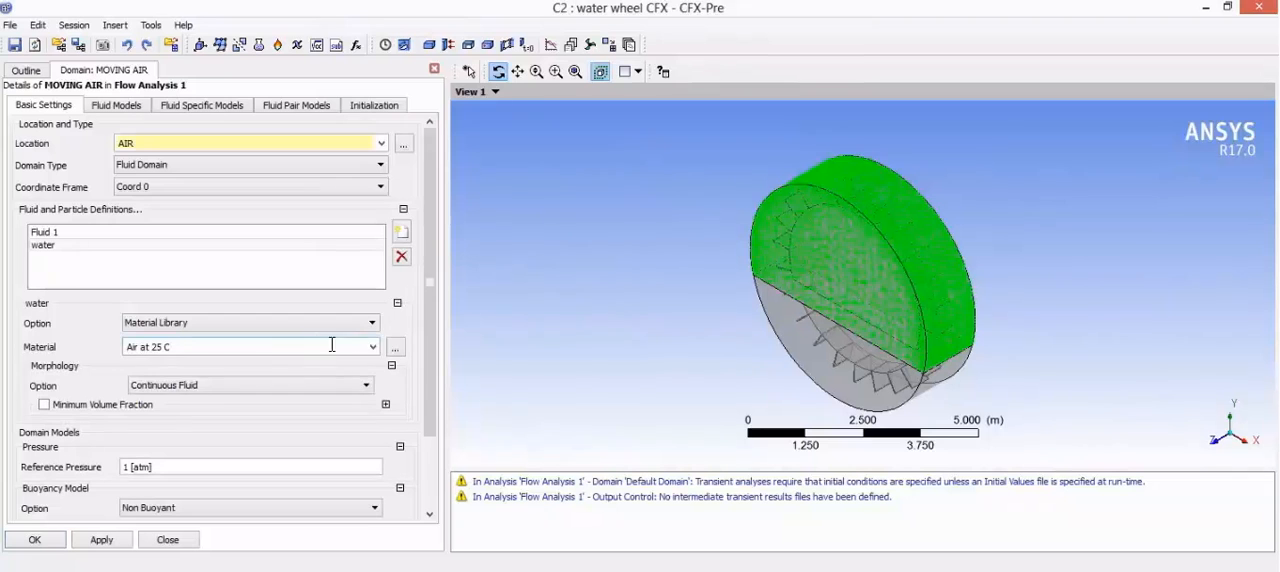
{"action": "left_click", "coordinate": [376, 350]}
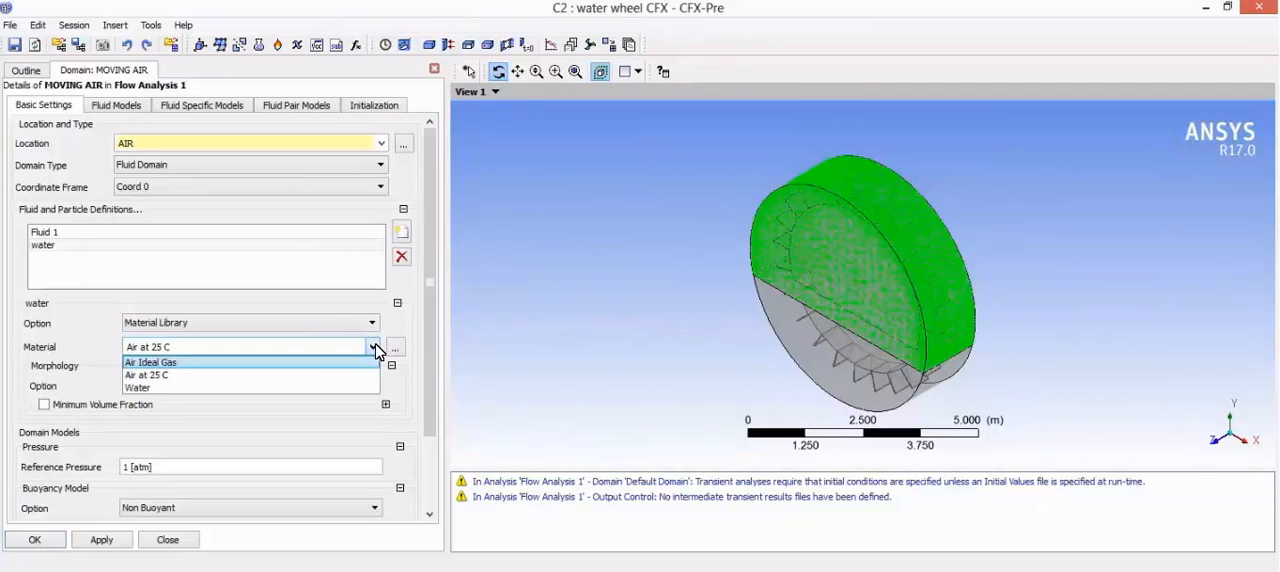
{"action": "left_click", "coordinate": [318, 390]}
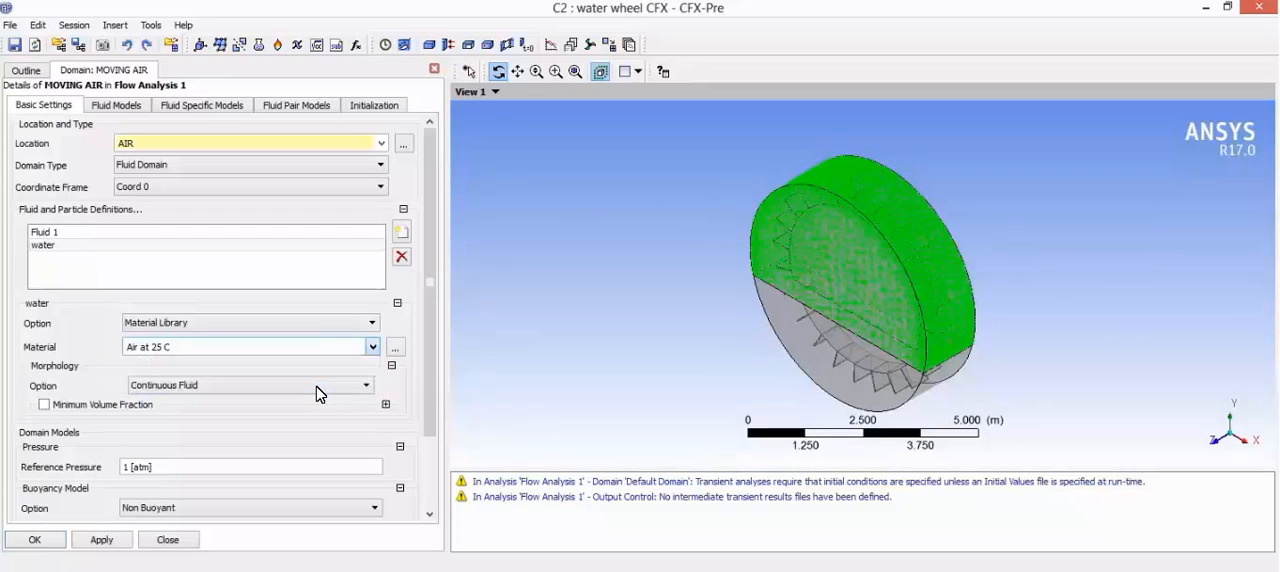
Step: Replace the Fluid 1 definition with a new fluid named air that uses Air at 25 C
{"action": "left_click", "coordinate": [233, 237]}
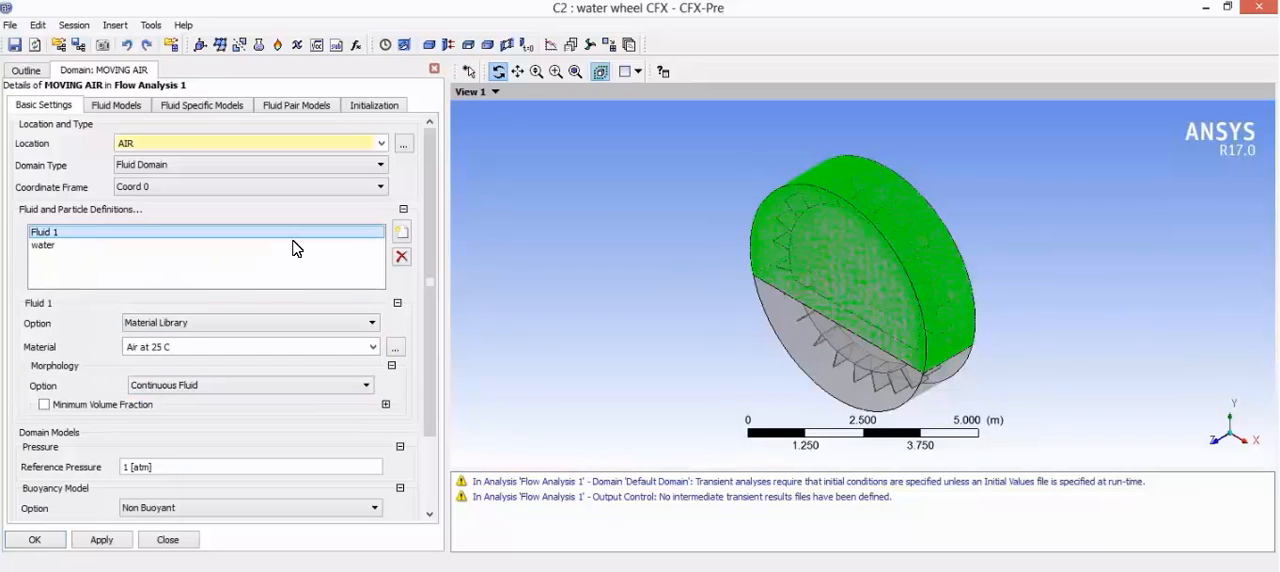
{"action": "left_click", "coordinate": [401, 256]}
{"action": "left_click", "coordinate": [401, 237]}
{"action": "type", "text": "air"}
{"action": "key", "text": "Return"}
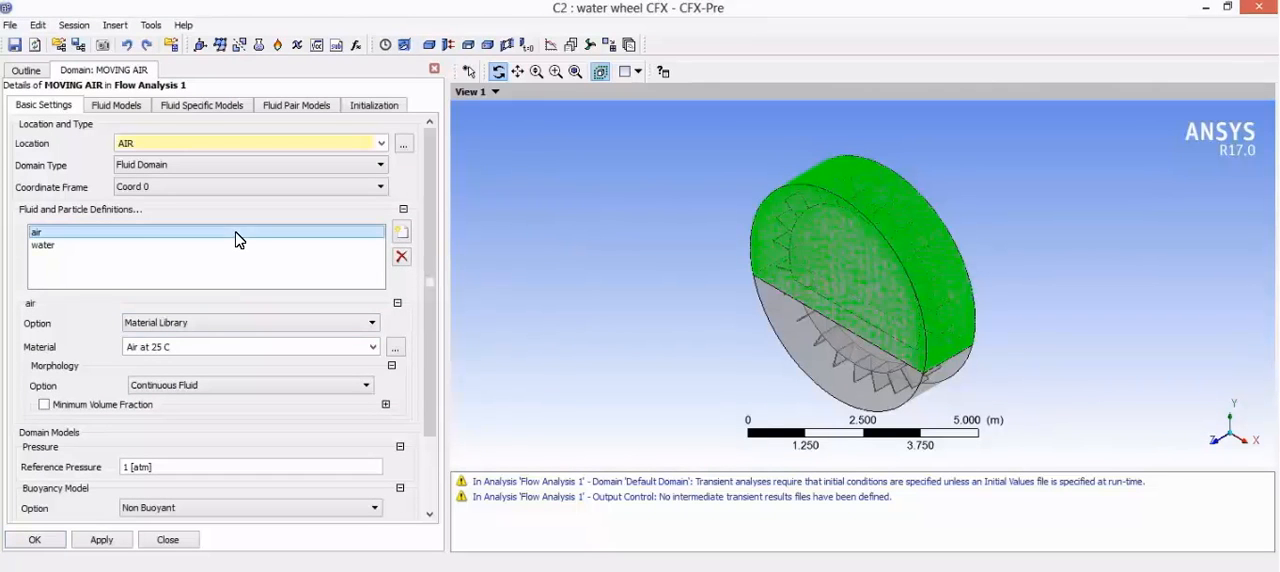
Step: Make the domain buoyant with gravity X 0, Y -9.82 and Z 0 m s^-2 and a buoyancy reference density of 1.22 kg m^-3
{"action": "scroll", "coordinate": [186, 388], "scroll_direction": "down", "scroll_amount": 1}
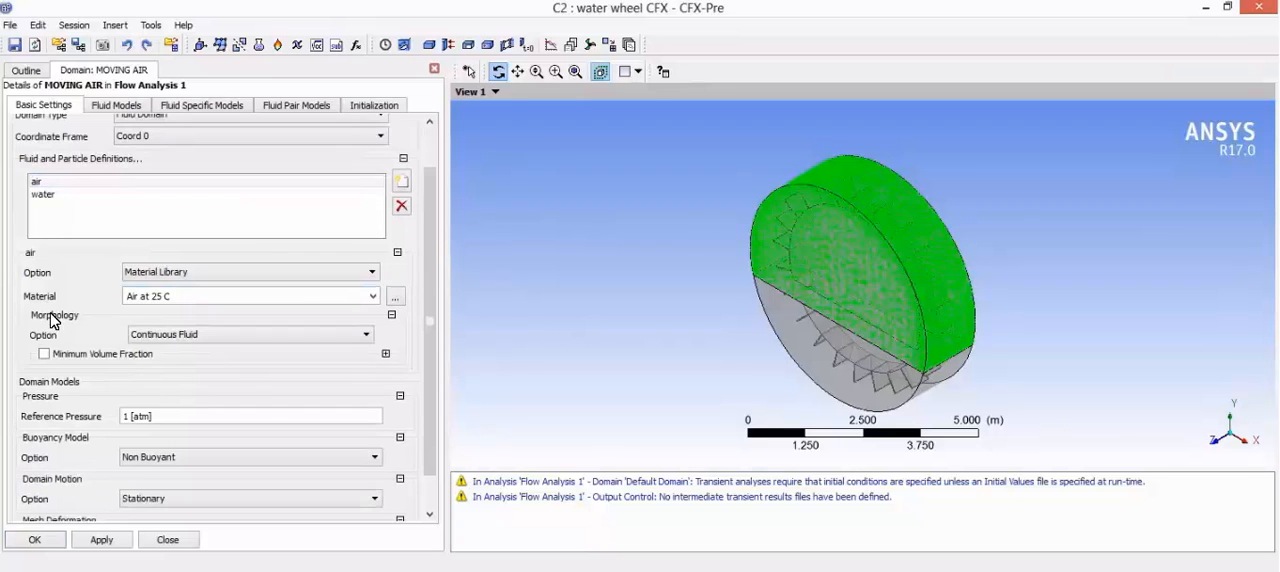
{"action": "scroll", "coordinate": [190, 320], "scroll_direction": "down", "scroll_amount": 1}
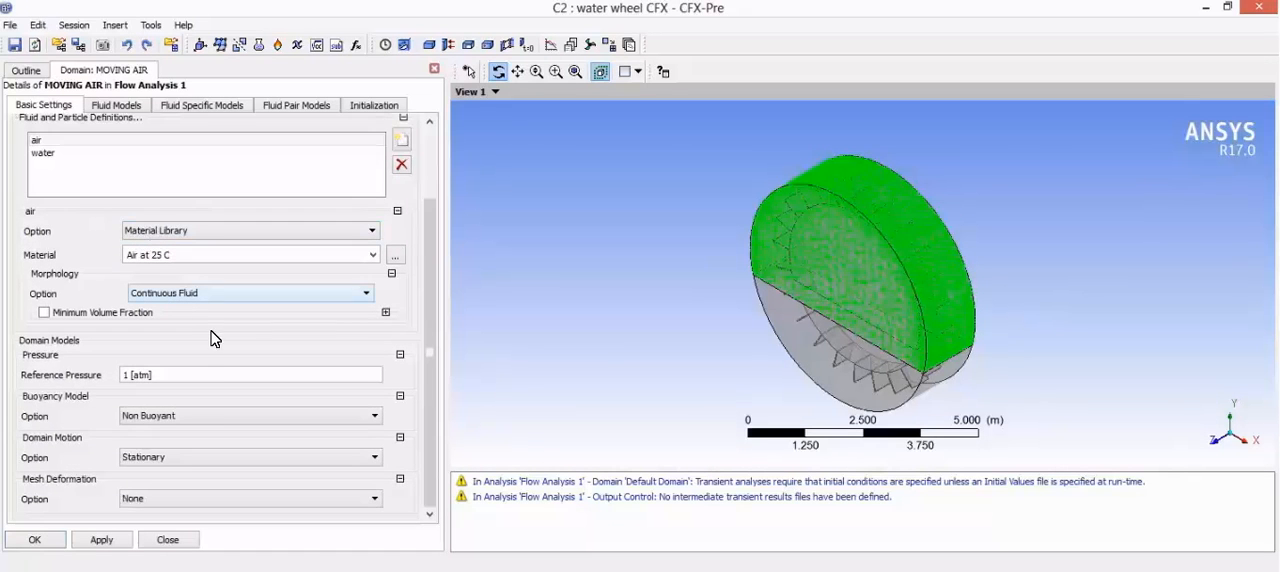
{"action": "left_click", "coordinate": [226, 422]}
{"action": "left_click", "coordinate": [229, 449]}
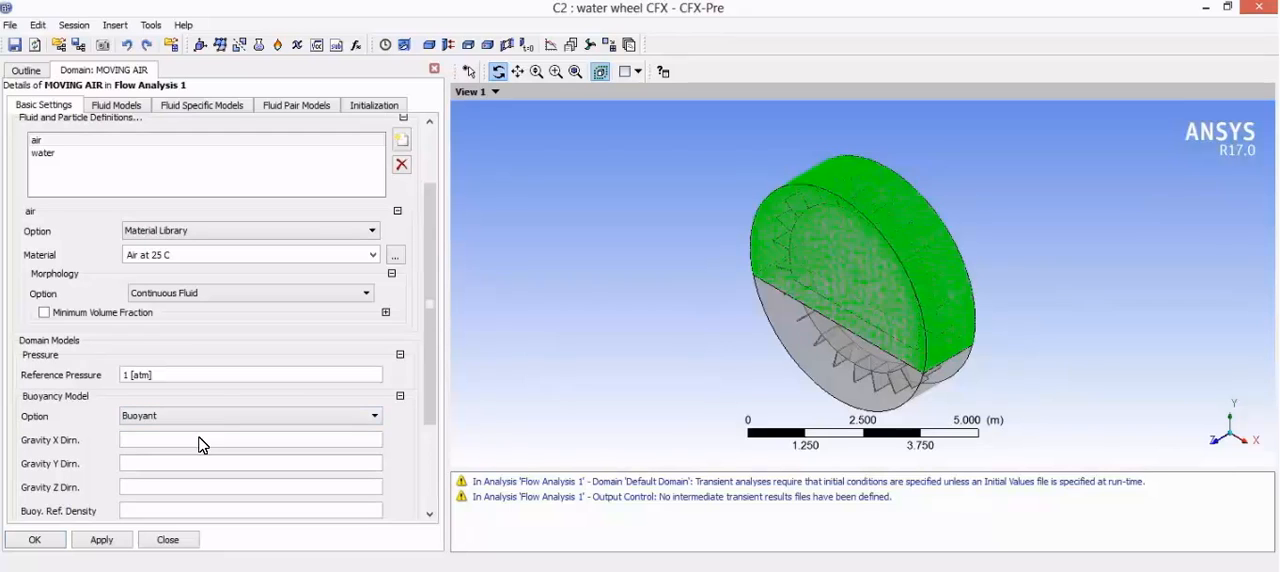
{"action": "left_click", "coordinate": [202, 440]}
{"action": "type", "text": "0"}
{"action": "left_click", "coordinate": [179, 463]}
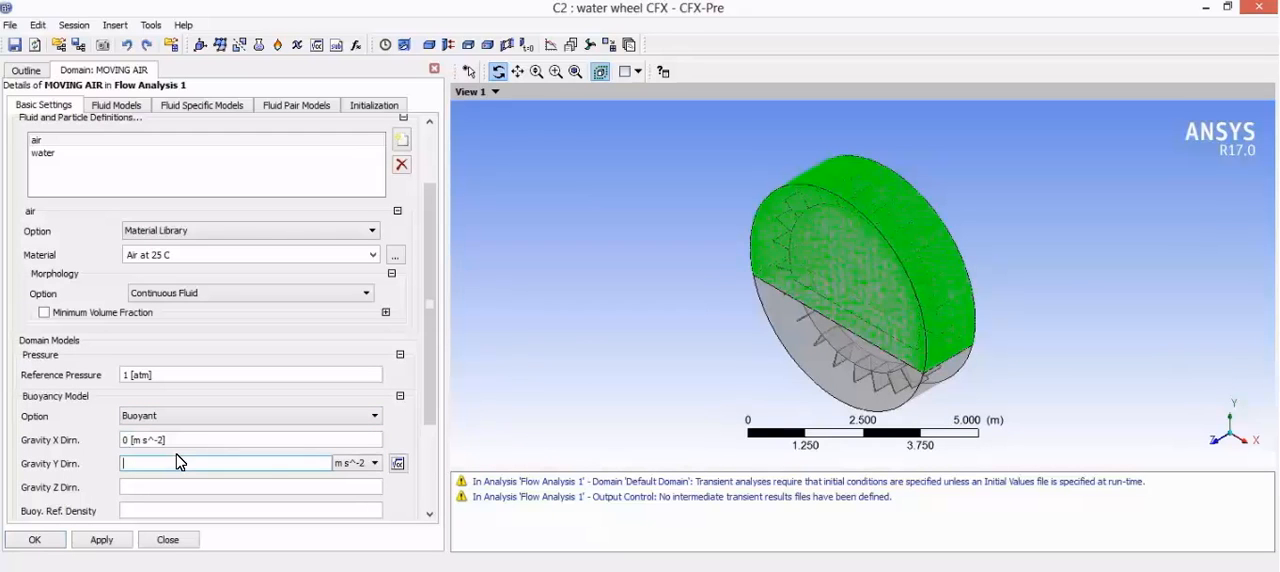
{"action": "type", "text": "-"}
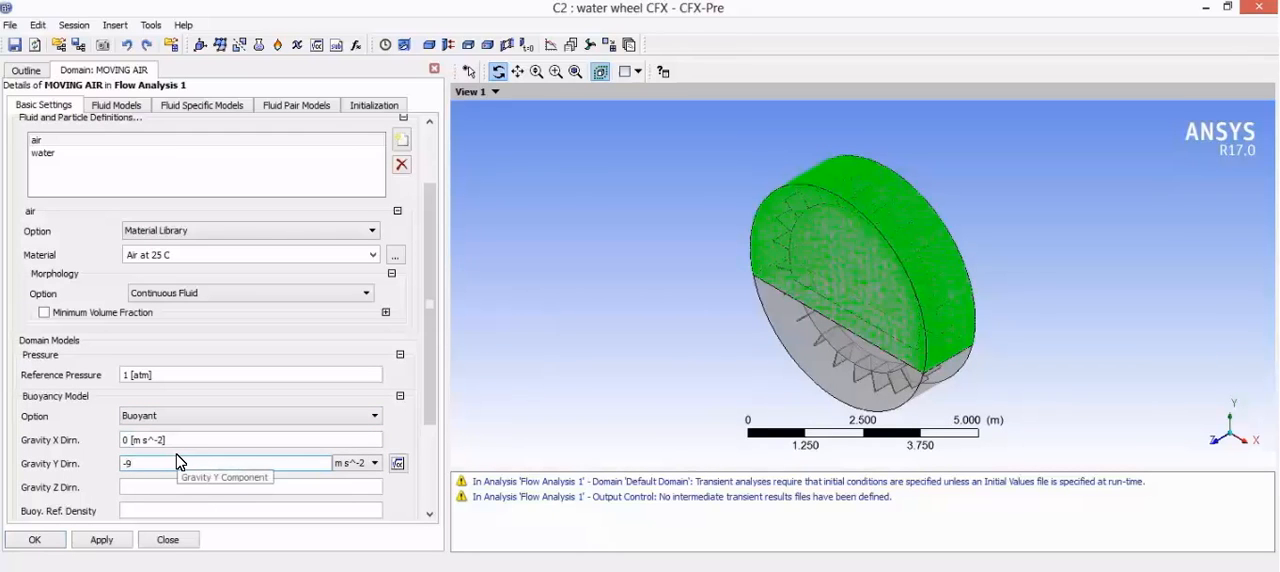
{"action": "type", "text": "9.82"}
{"action": "left_click", "coordinate": [194, 487]}
{"action": "type", "text": "0"}
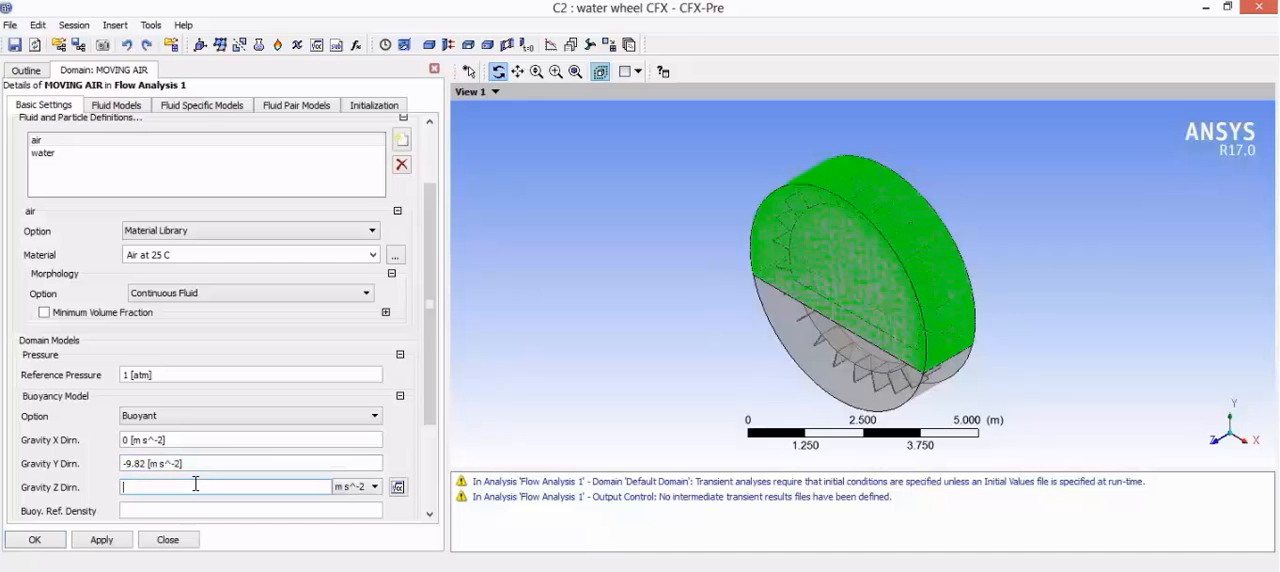
{"action": "left_click", "coordinate": [166, 511]}
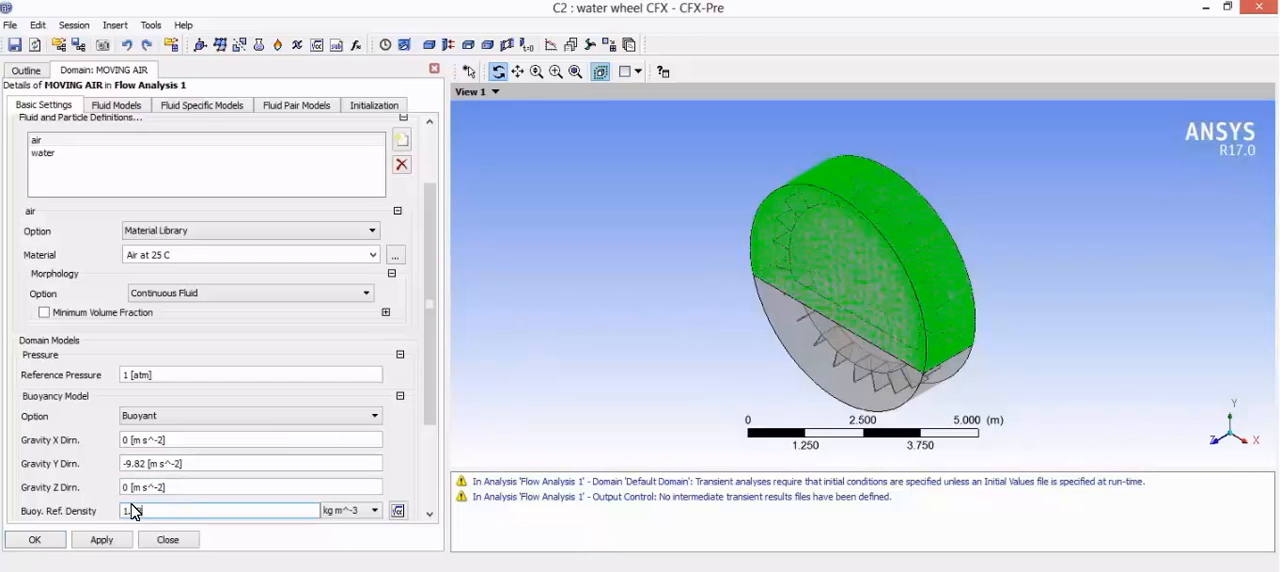
{"action": "left_click", "coordinate": [108, 457]}
Step: Set the domain motion to Rotating with an angular velocity of 0.15 rev s^-1 about the Global Z axis
{"action": "scroll", "coordinate": [120, 437], "scroll_direction": "down", "scroll_amount": 1}
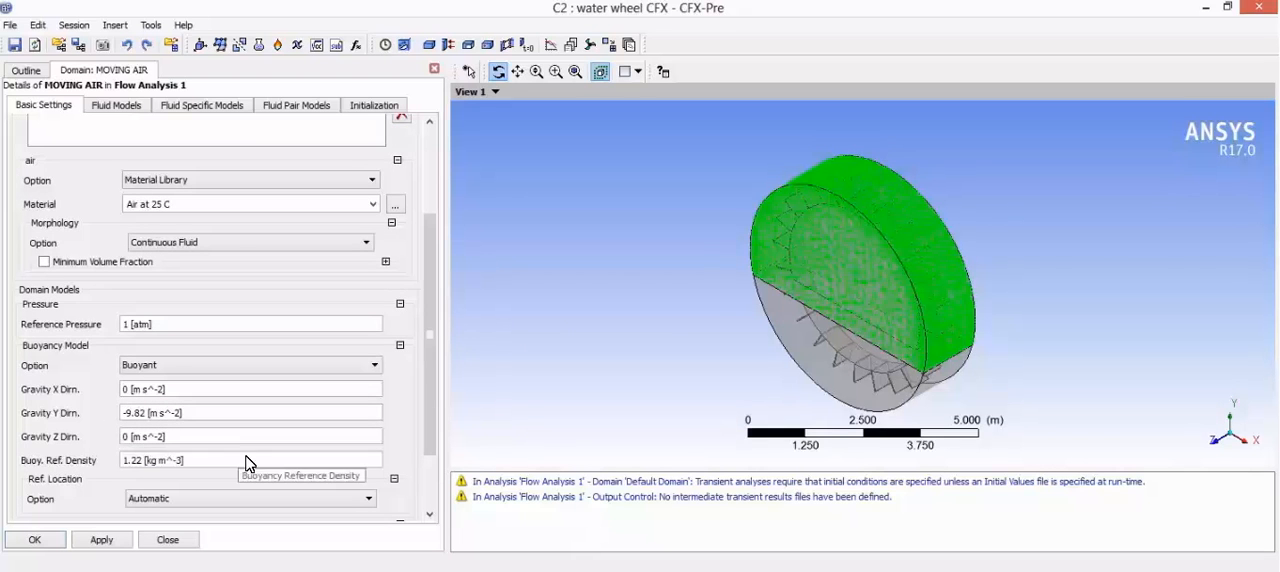
{"action": "scroll", "coordinate": [108, 479], "scroll_direction": "down", "scroll_amount": 1}
{"action": "left_click", "coordinate": [155, 458]}
{"action": "left_click", "coordinate": [157, 484]}
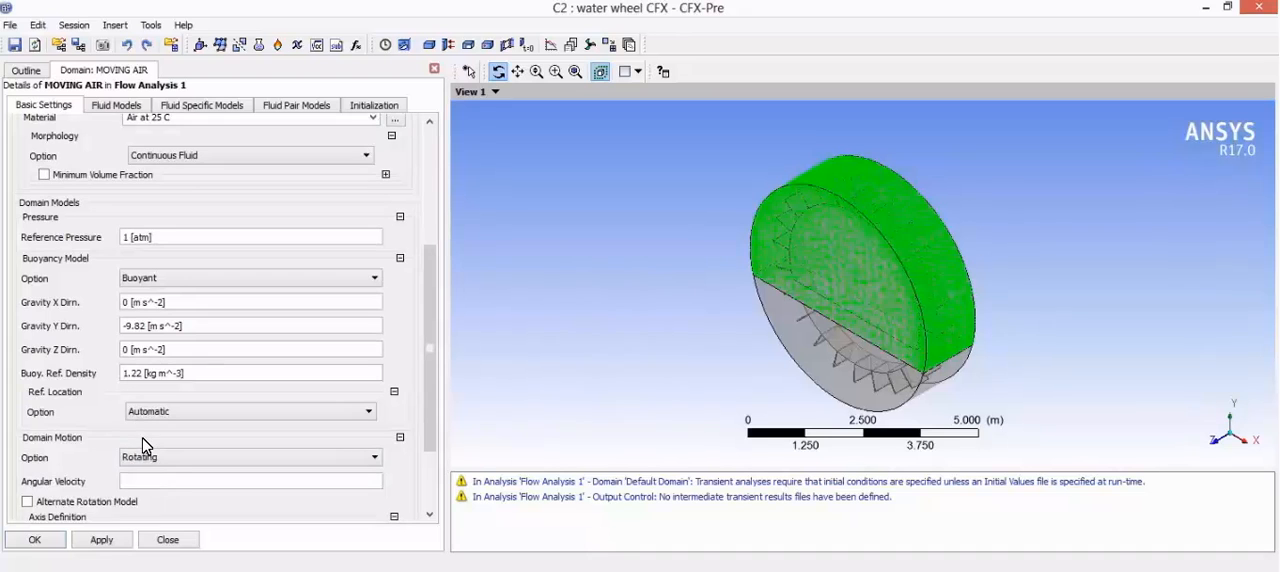
{"action": "scroll", "coordinate": [103, 468], "scroll_direction": "down", "scroll_amount": 1}
{"action": "left_click", "coordinate": [167, 429]}
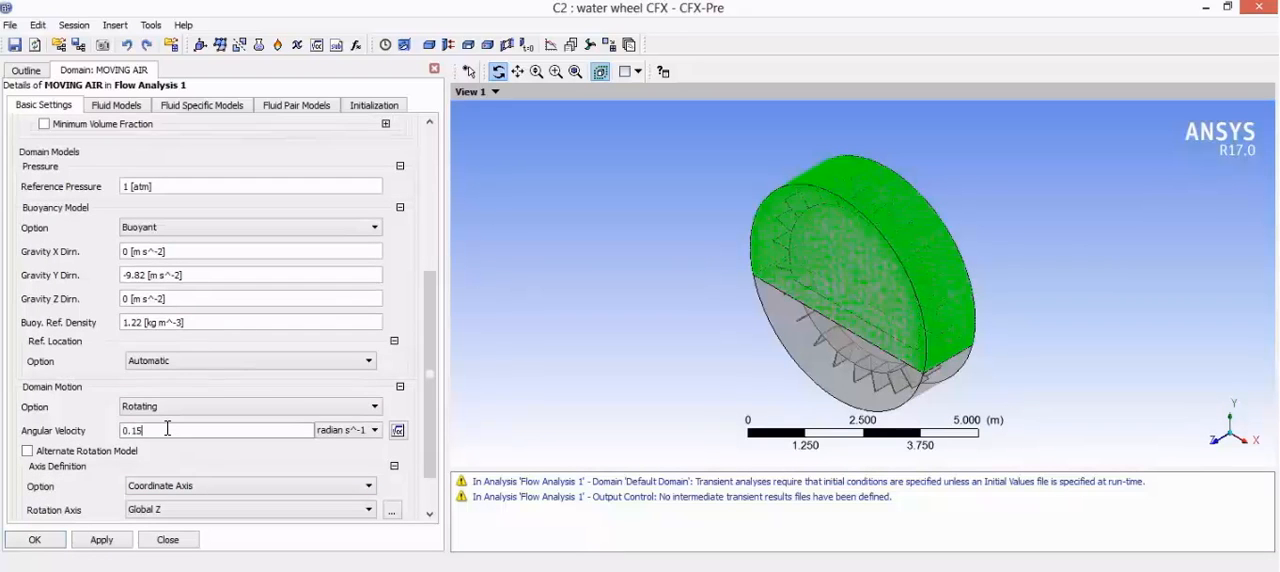
{"action": "left_click", "coordinate": [350, 430]}
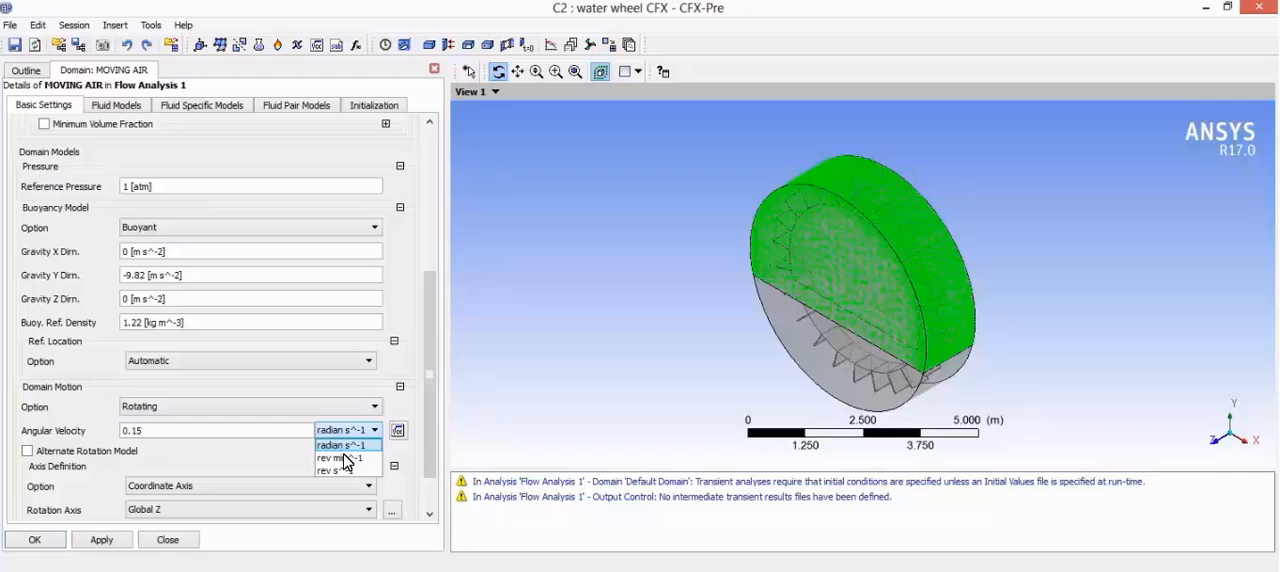
{"action": "left_click", "coordinate": [344, 472]}
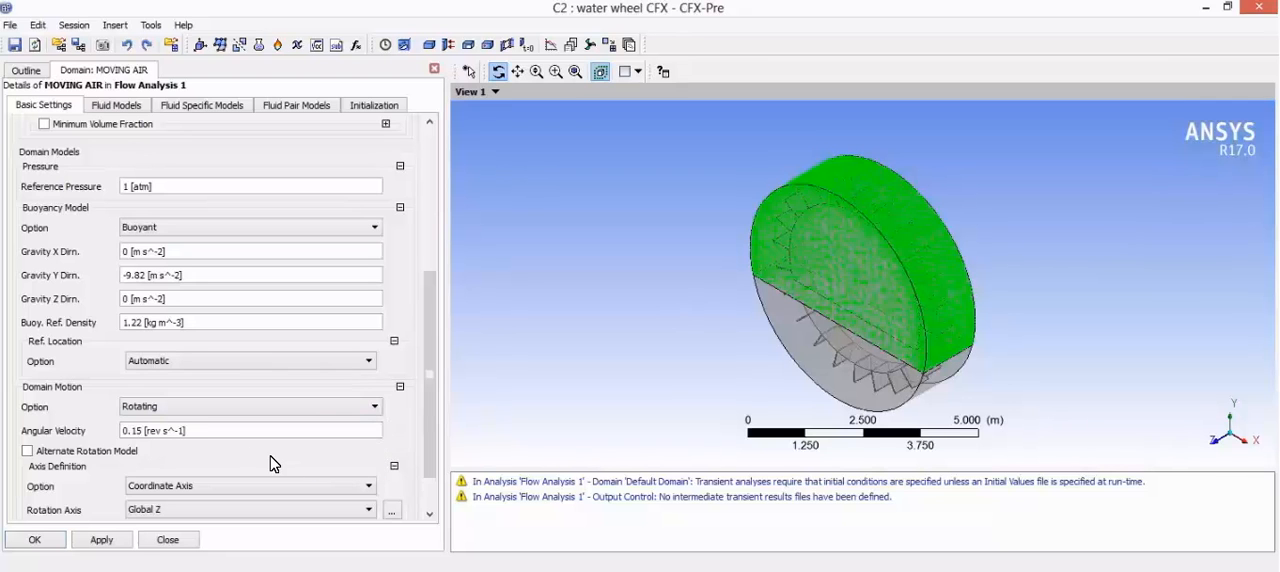
{"action": "scroll", "coordinate": [210, 440], "scroll_direction": "down", "scroll_amount": 1}
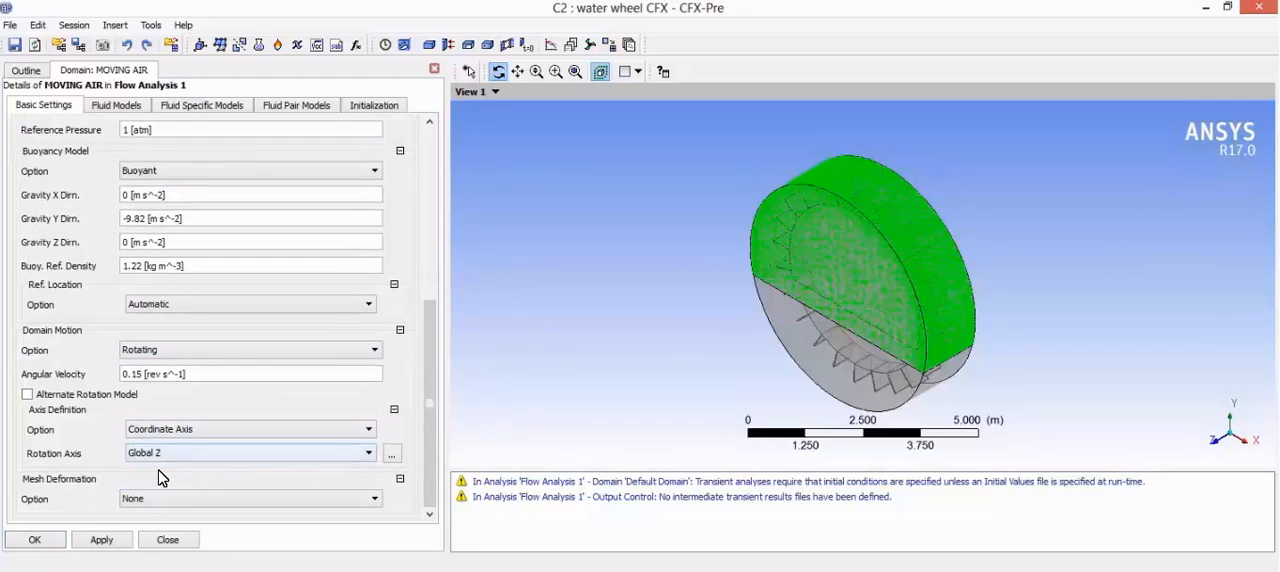
Step: Use the homogeneous multiphase model for MOVING AIR, with non-homogeneous heat transfer set to None and turbulence set to None (Laminar)
{"action": "left_click", "coordinate": [112, 105]}
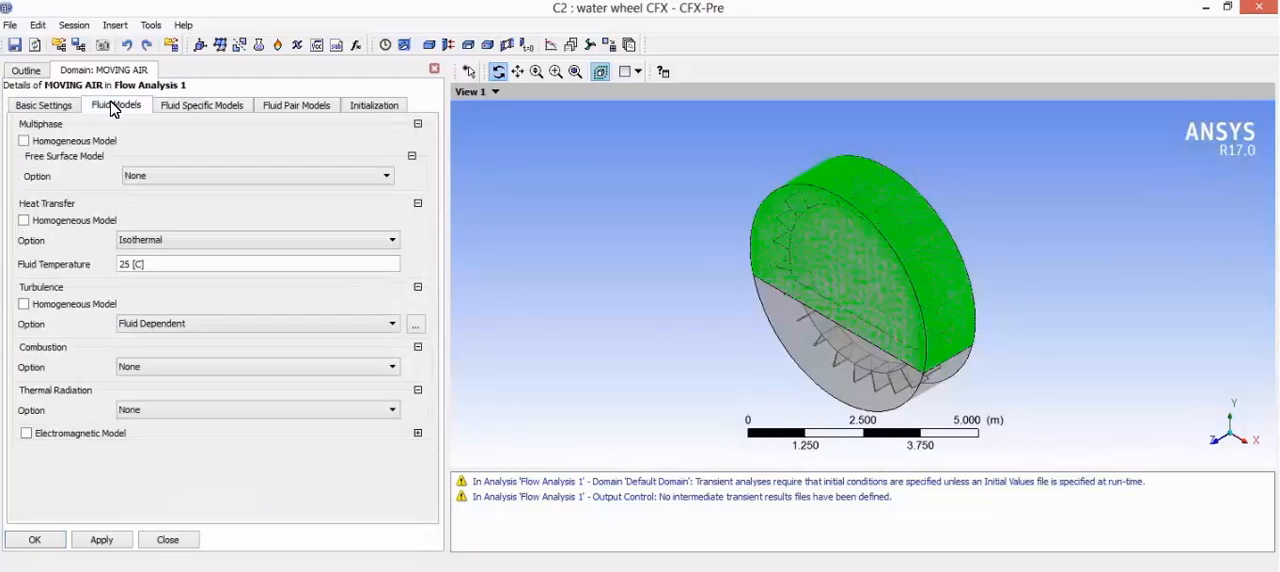
{"action": "left_click", "coordinate": [24, 141]}
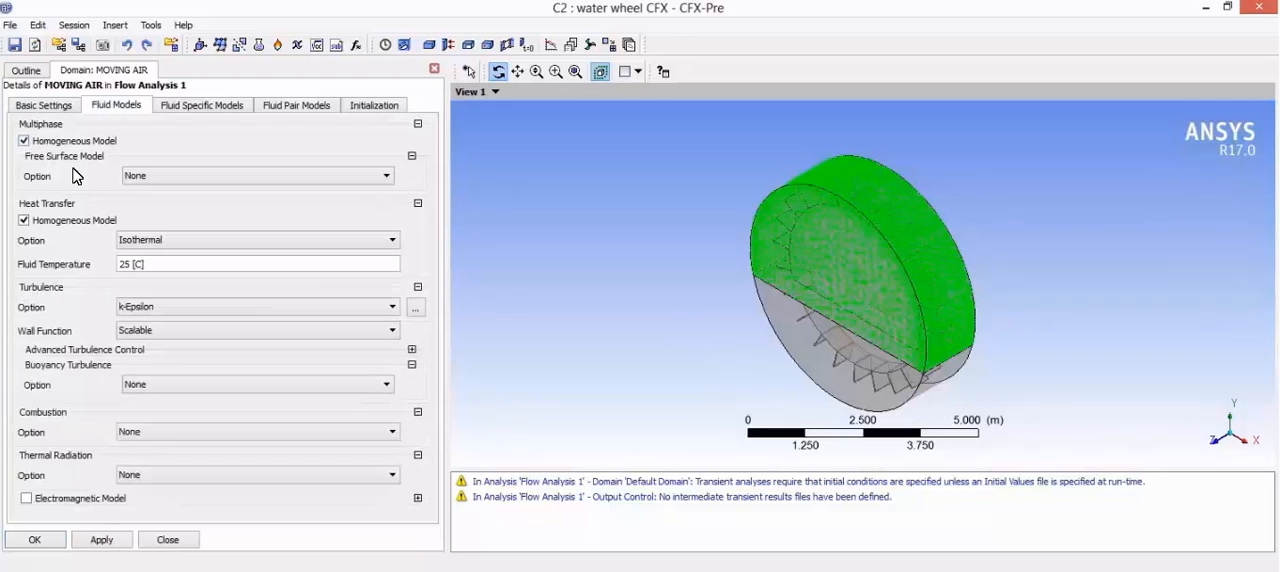
{"action": "left_click", "coordinate": [23, 221]}
{"action": "left_click", "coordinate": [185, 245]}
{"action": "left_click", "coordinate": [171, 256]}
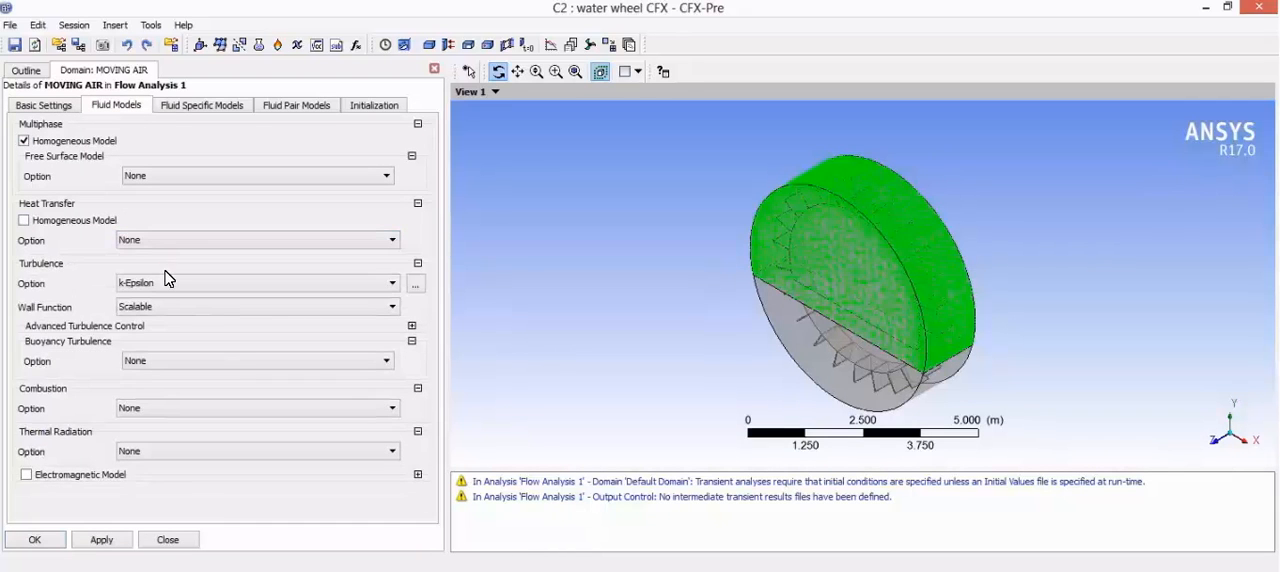
{"action": "left_click", "coordinate": [165, 287]}
{"action": "left_click", "coordinate": [166, 298]}
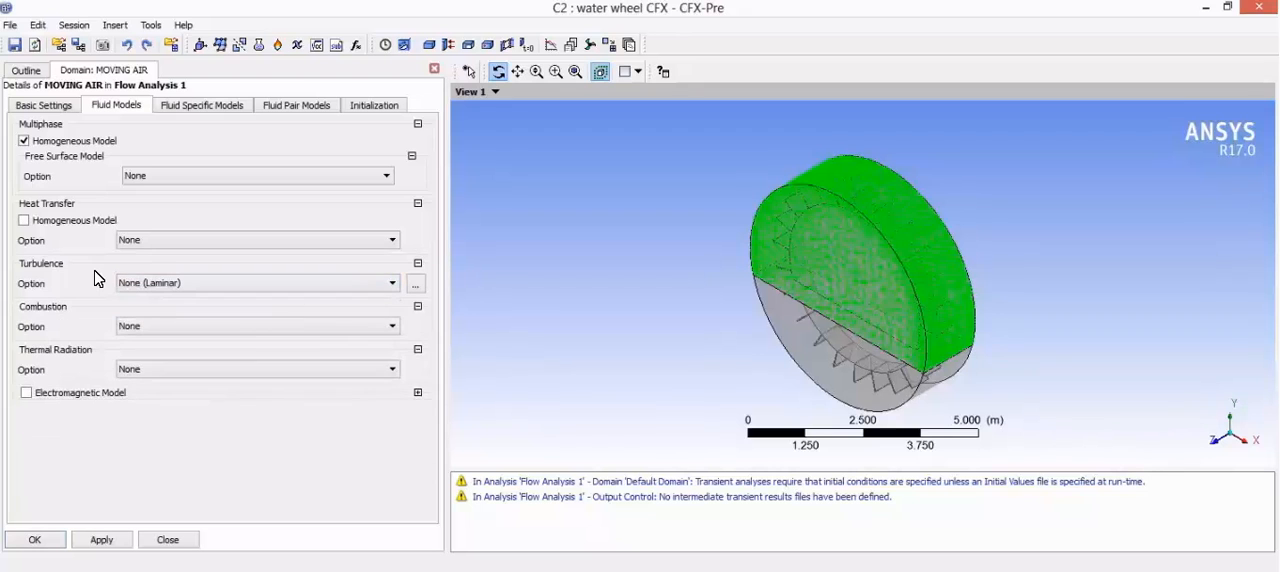
Step: Set the interphase transfer of the air | water fluid pair to Mixture Model
{"action": "left_click", "coordinate": [198, 108]}
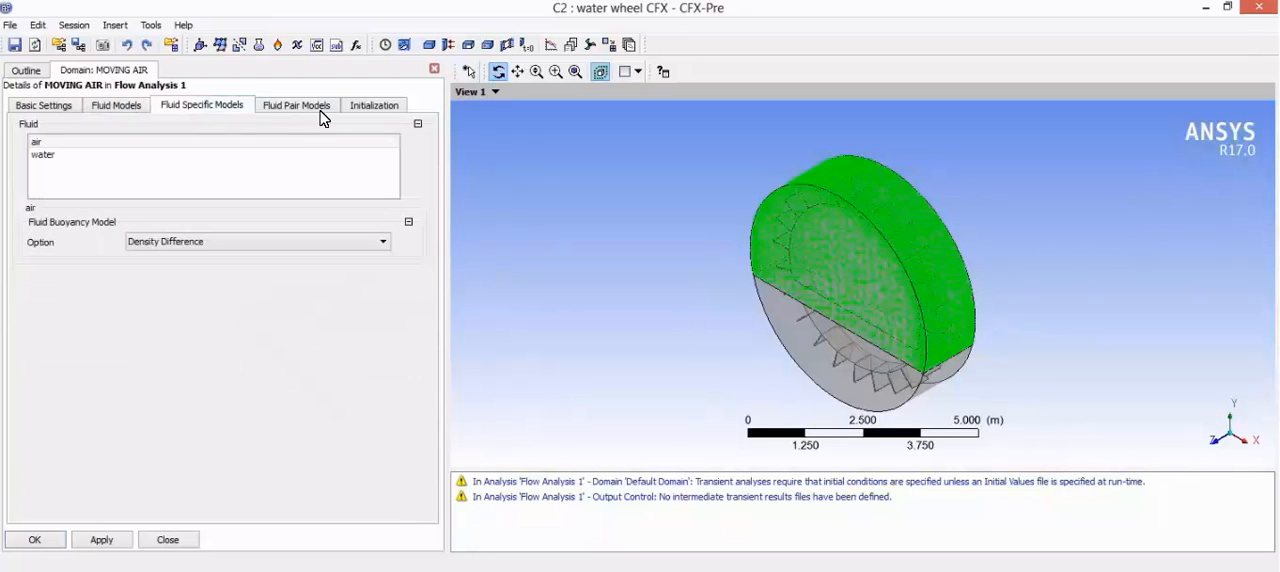
{"action": "left_click", "coordinate": [302, 108]}
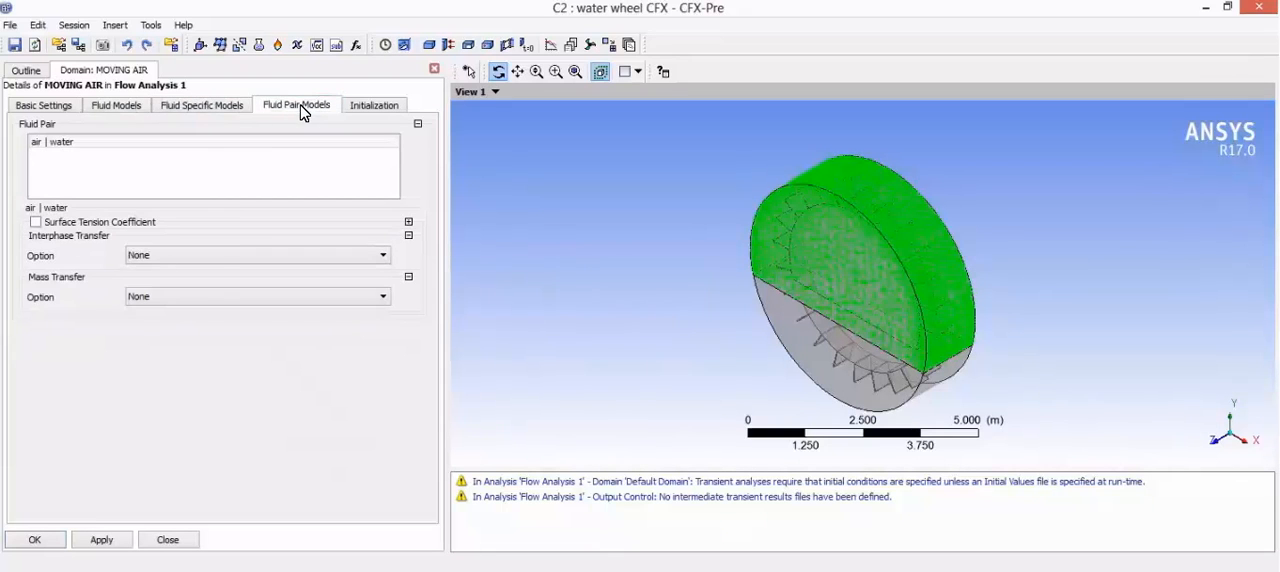
{"action": "left_click", "coordinate": [220, 256]}
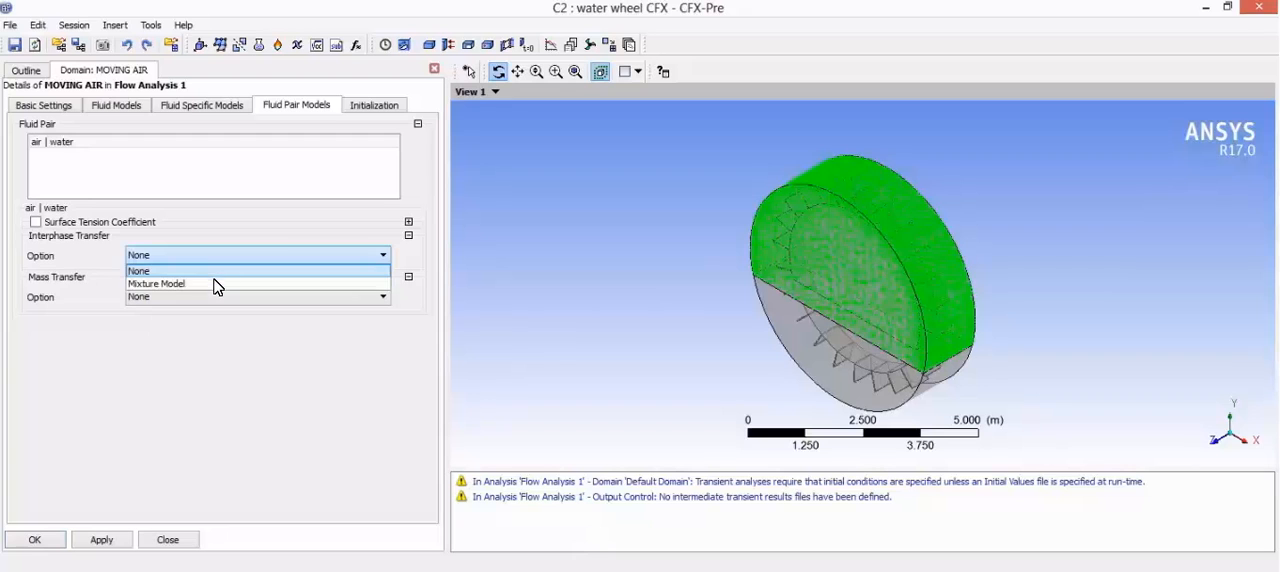
{"action": "left_click", "coordinate": [216, 286]}
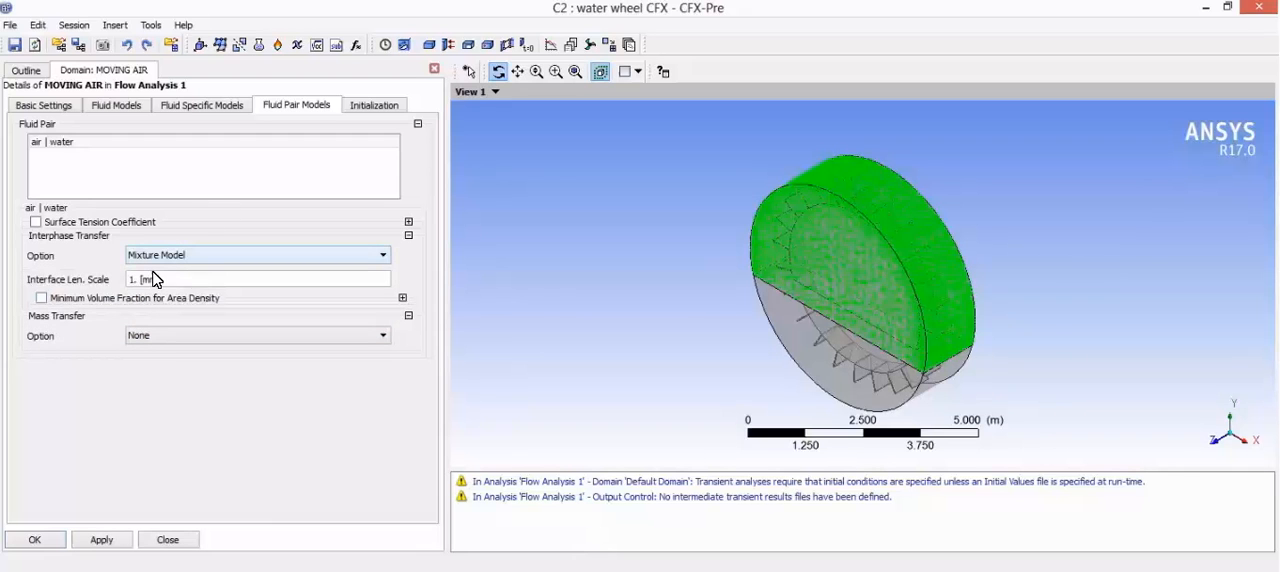
Step: Enable initialization for the MOVING AIR domain with U, V and W velocities of 0 m s^-1 and a relative pressure of 0 Pa
{"action": "left_click", "coordinate": [376, 113]}
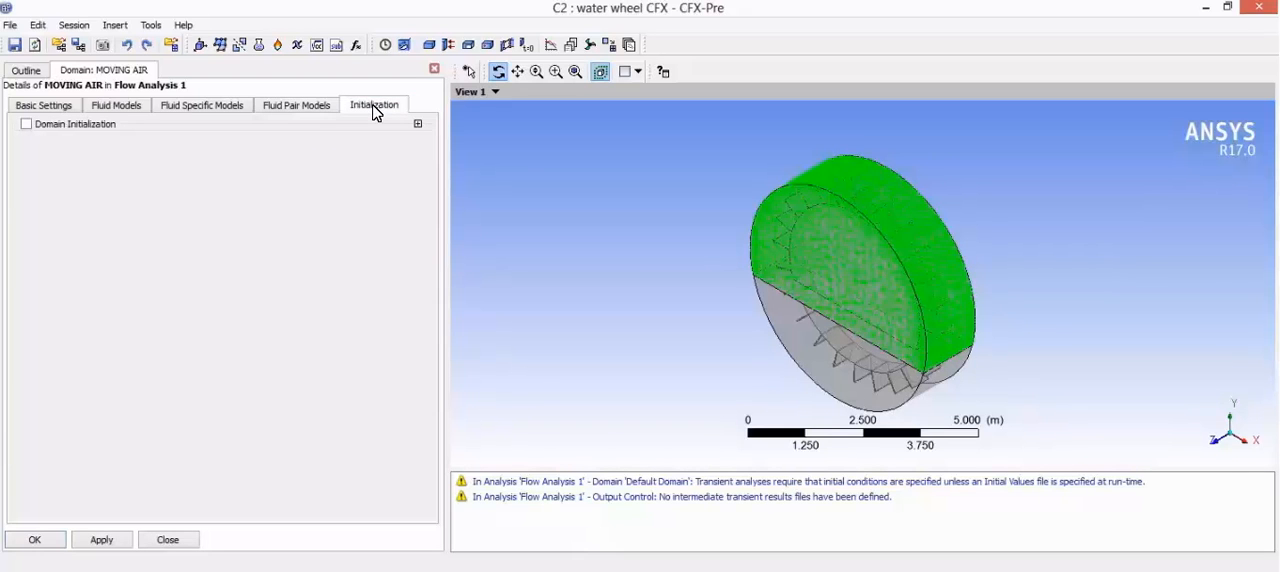
{"action": "left_click", "coordinate": [26, 124]}
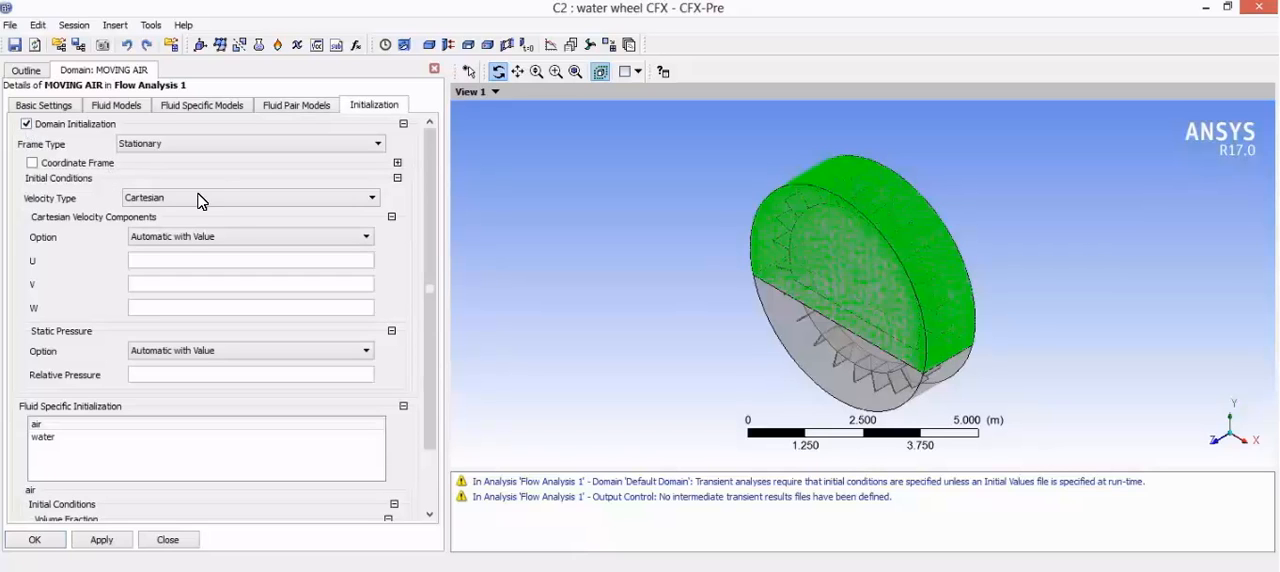
{"action": "left_click", "coordinate": [171, 255]}
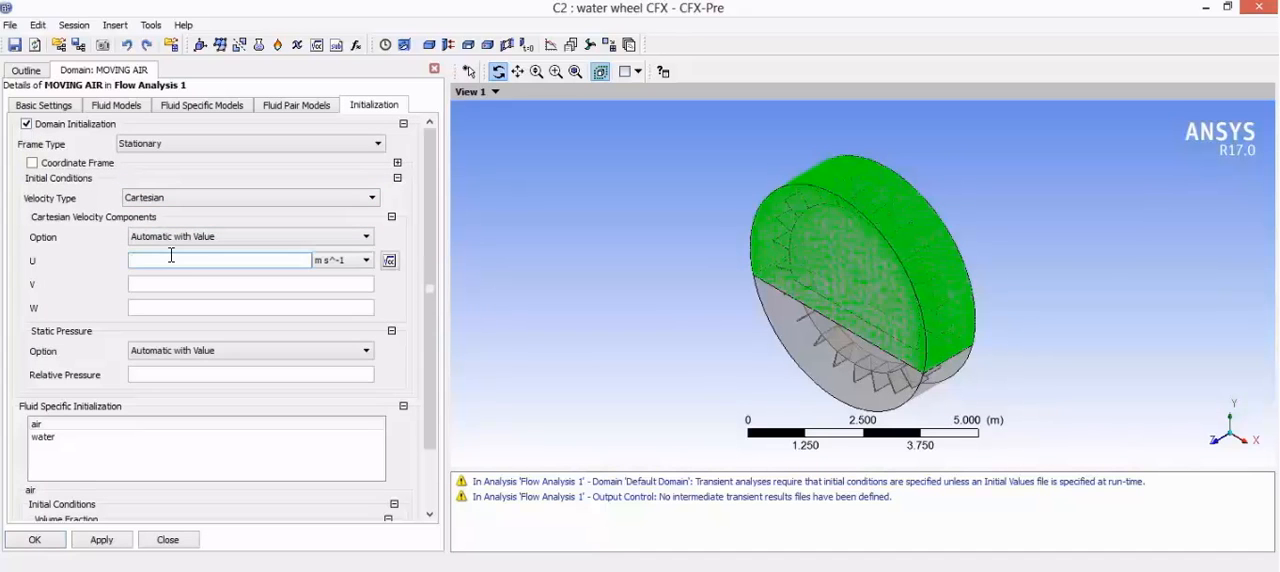
{"action": "type", "text": "0"}
{"action": "left_click", "coordinate": [166, 284]}
{"action": "type", "text": "0"}
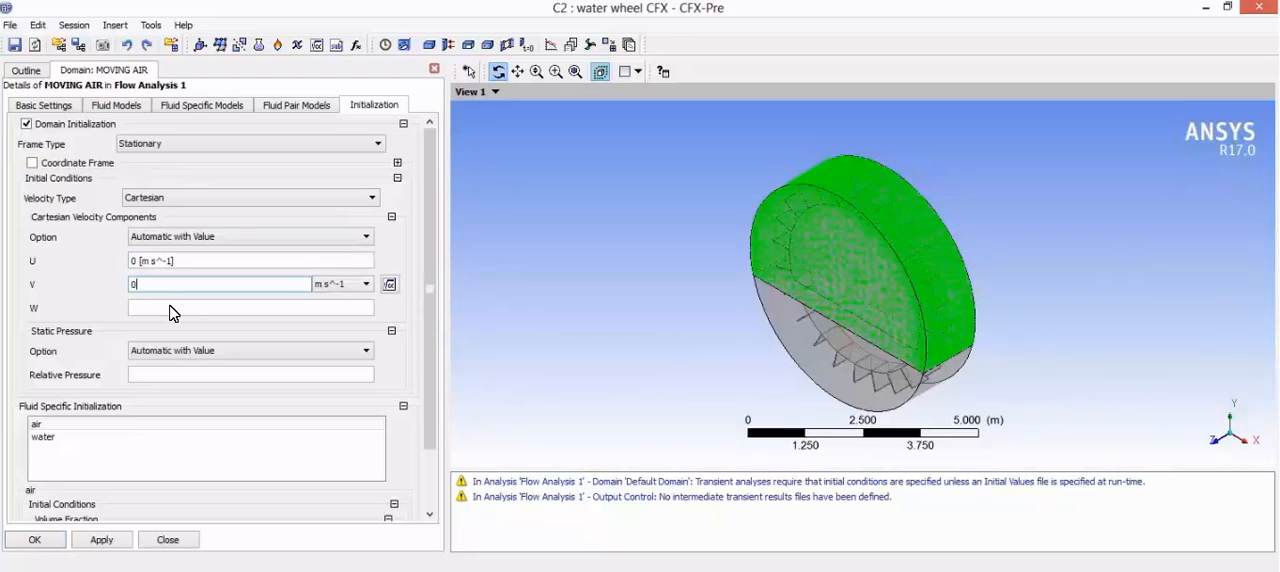
{"action": "left_click", "coordinate": [171, 307]}
{"action": "type", "text": "0"}
{"action": "left_click", "coordinate": [180, 372]}
{"action": "type", "text": "0"}
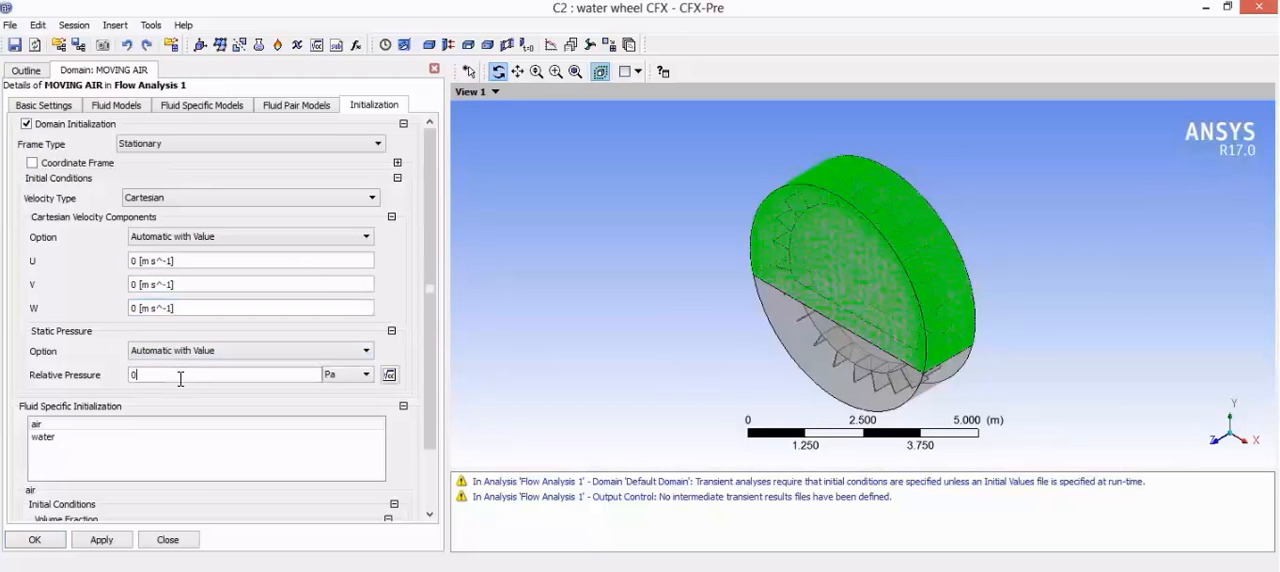
Step: Set the initial volume fraction of air to 1 using Automatic with Value
{"action": "scroll", "coordinate": [263, 380], "scroll_direction": "down", "scroll_amount": 3}
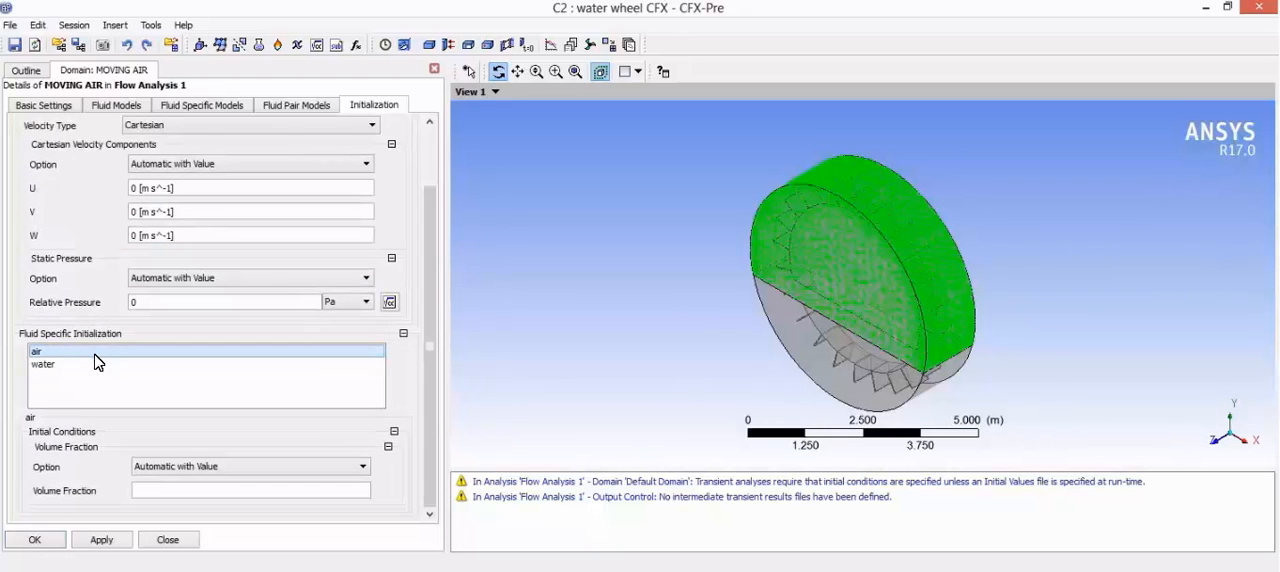
{"action": "left_click", "coordinate": [195, 470]}
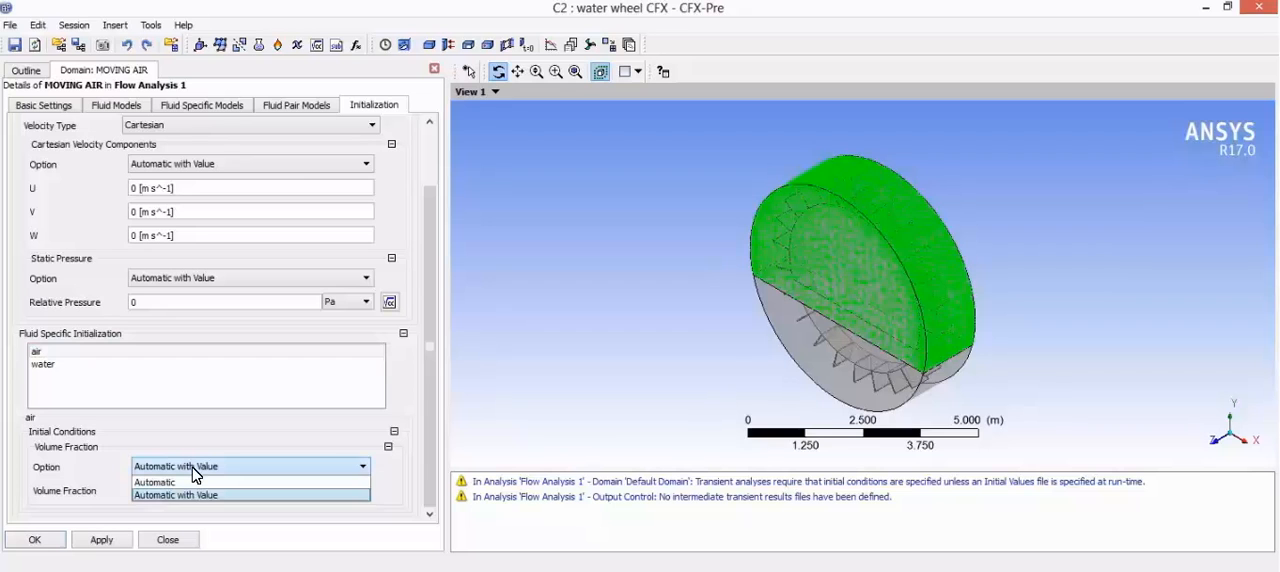
{"action": "left_click", "coordinate": [188, 494]}
{"action": "left_click", "coordinate": [184, 491]}
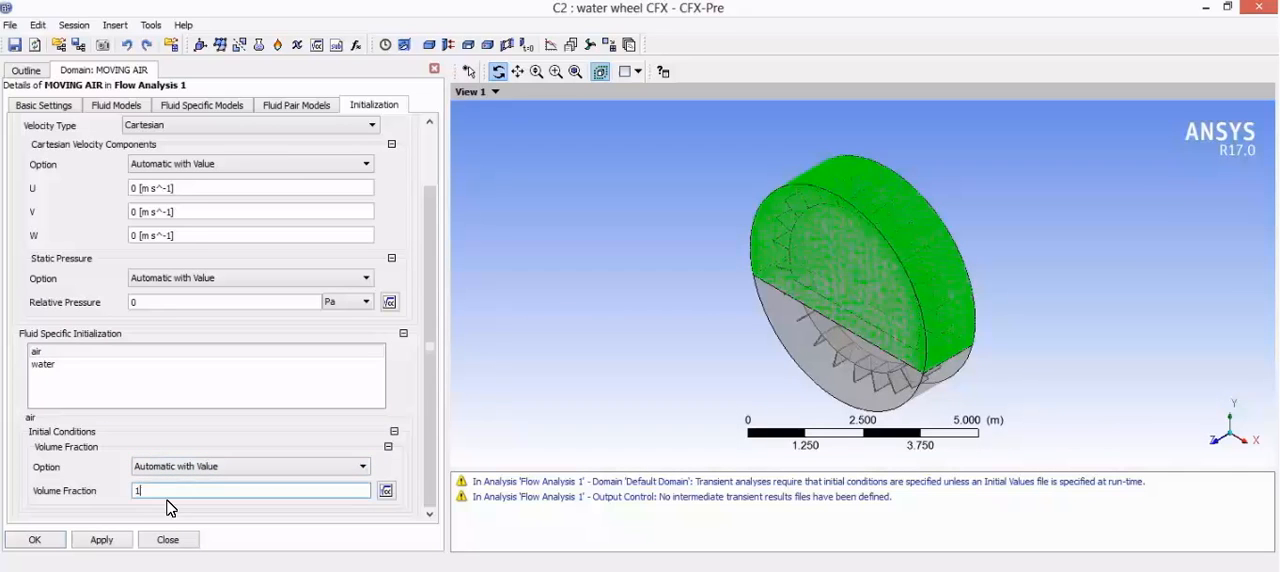
Step: Set the initial volume fraction of water to 0 and commit the MOVING AIR domain settings
{"action": "left_click", "coordinate": [56, 366]}
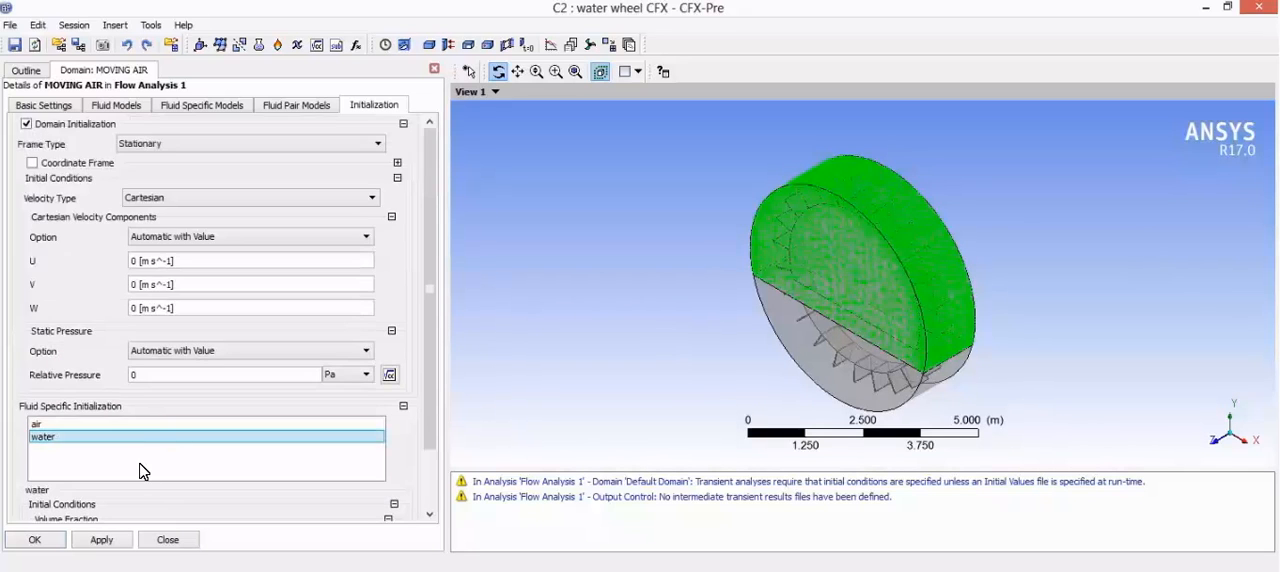
{"action": "scroll", "coordinate": [205, 440], "scroll_direction": "down", "scroll_amount": 2}
{"action": "left_click", "coordinate": [192, 492]}
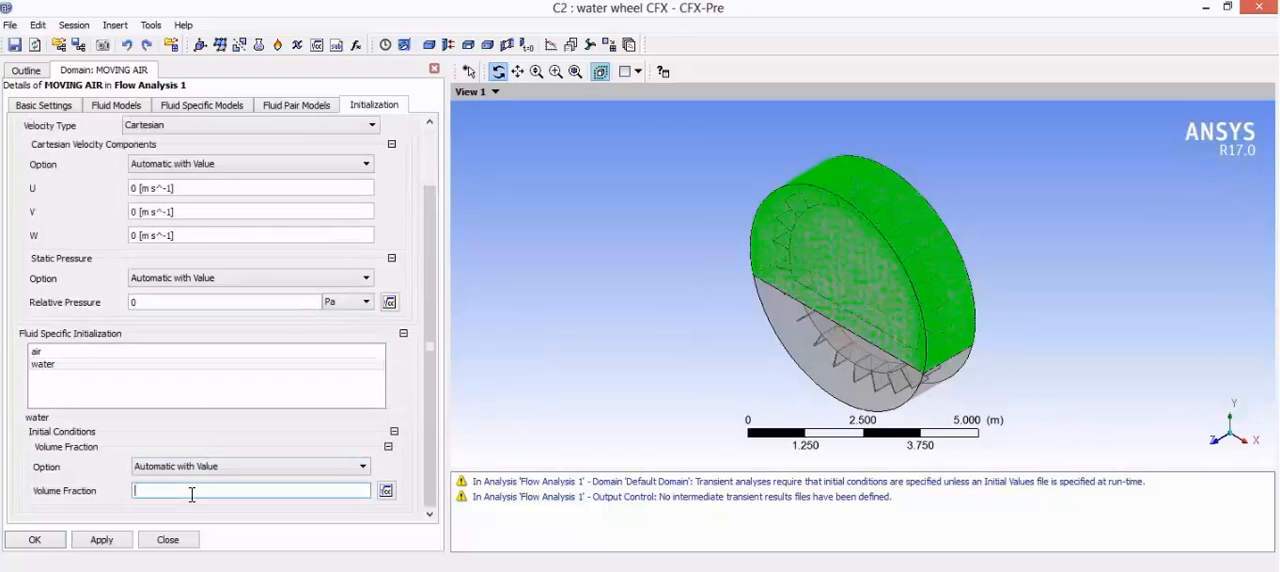
{"action": "left_click", "coordinate": [187, 508]}
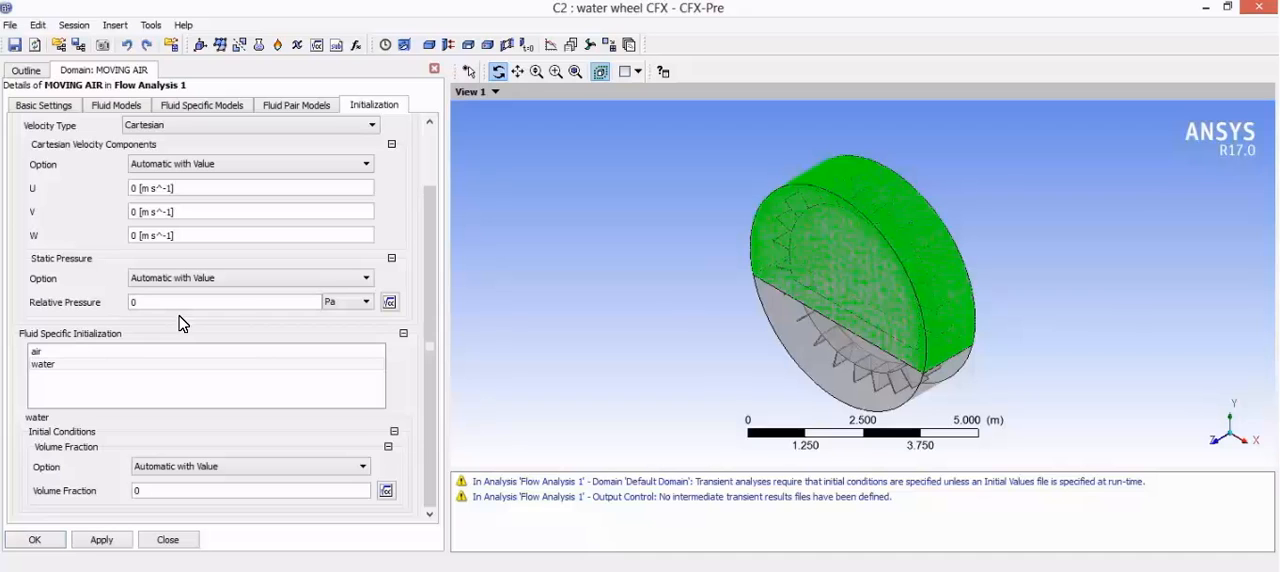
{"action": "left_click", "coordinate": [227, 322]}
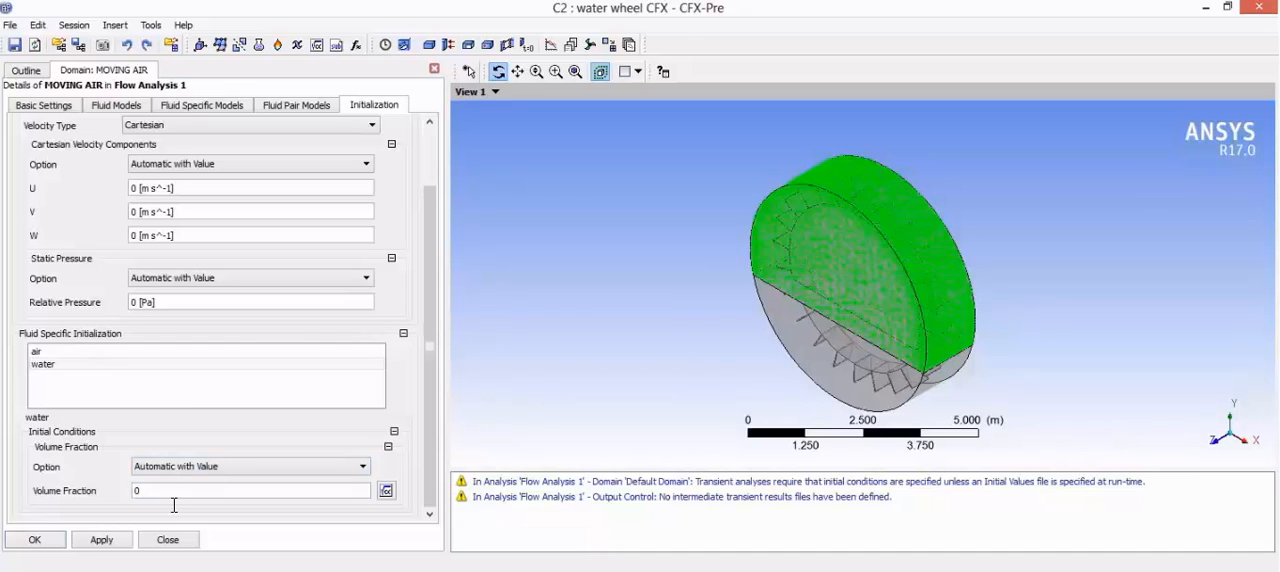
{"action": "left_click", "coordinate": [101, 540]}
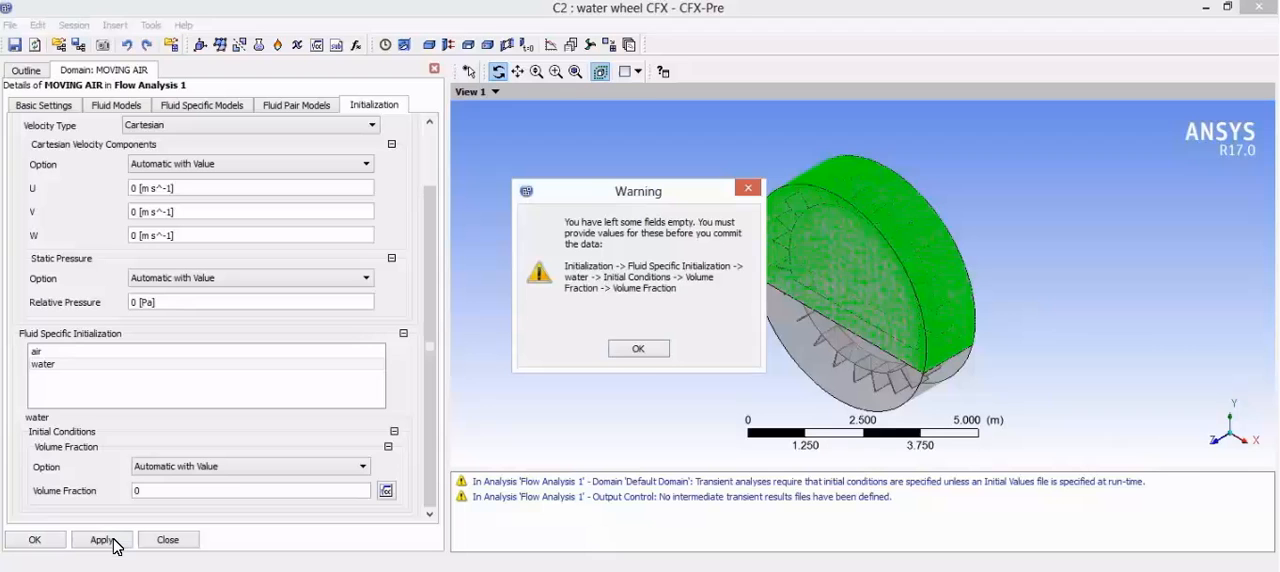
{"action": "left_click", "coordinate": [638, 349]}
{"action": "left_click", "coordinate": [210, 513]}
{"action": "left_click", "coordinate": [40, 541]}
{"action": "left_click", "coordinate": [36, 541]}
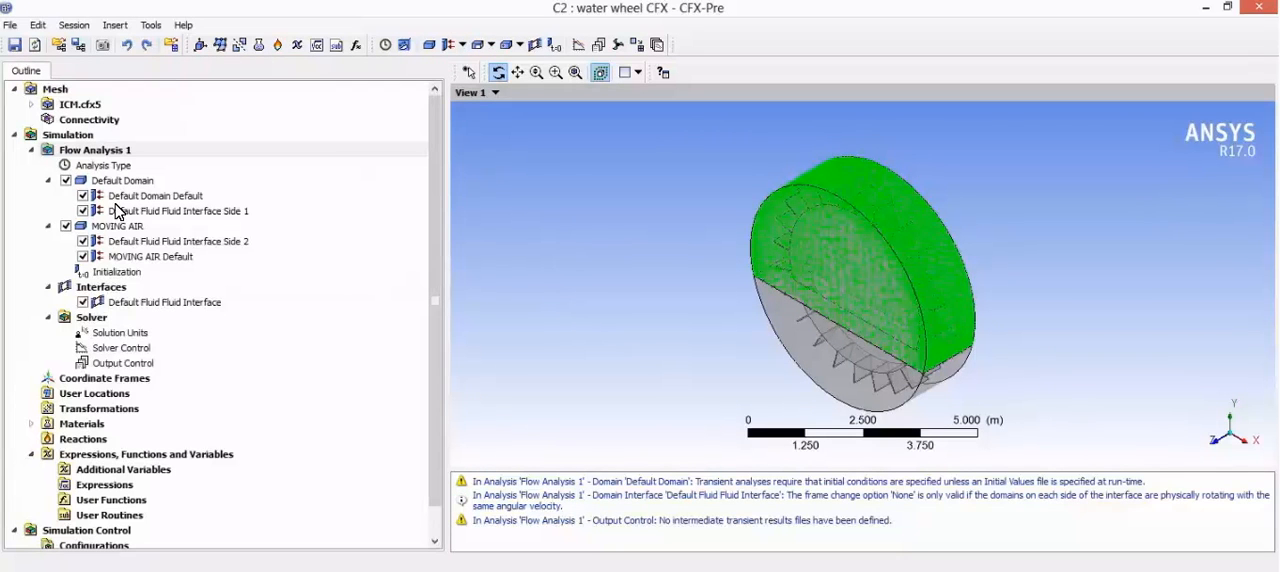
Step: Rename Default Domain as MOVING WATER
{"action": "left_click", "coordinate": [120, 184]}
{"action": "right_click", "coordinate": [120, 184]}
{"action": "mouse_move", "coordinate": [196, 276]}
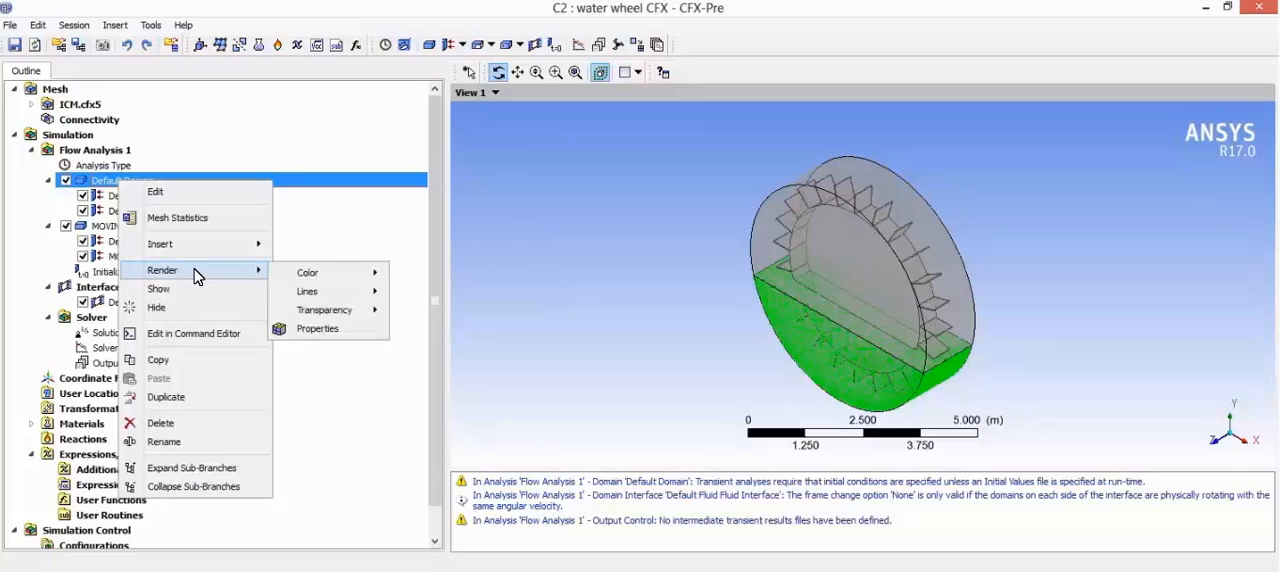
{"action": "left_click", "coordinate": [188, 441]}
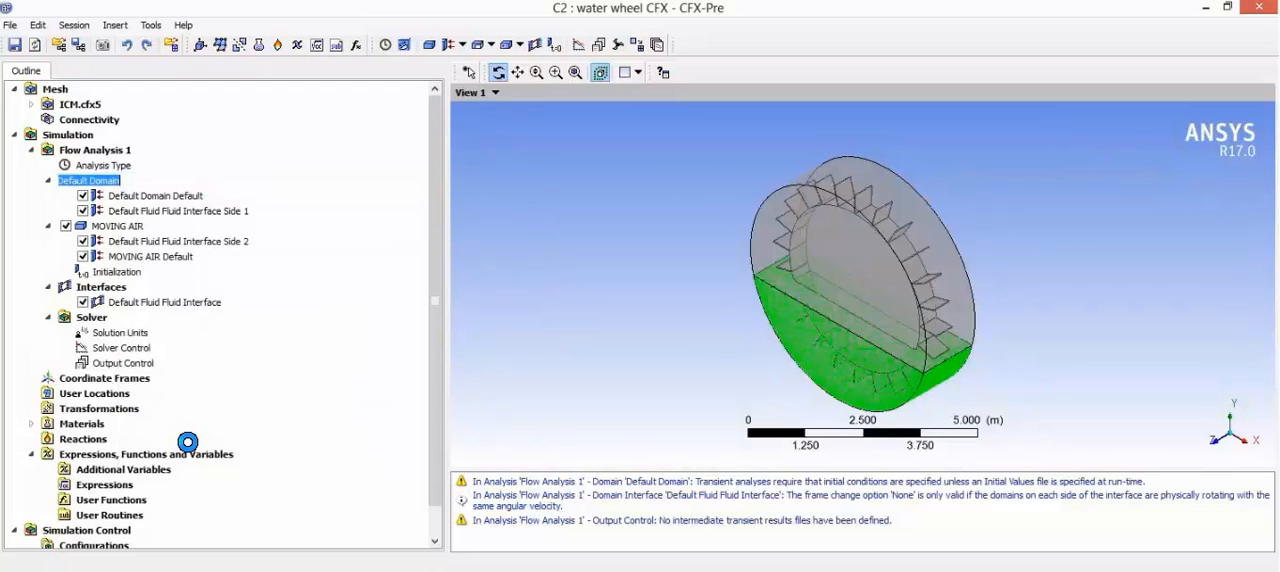
{"action": "type", "text": "M"}
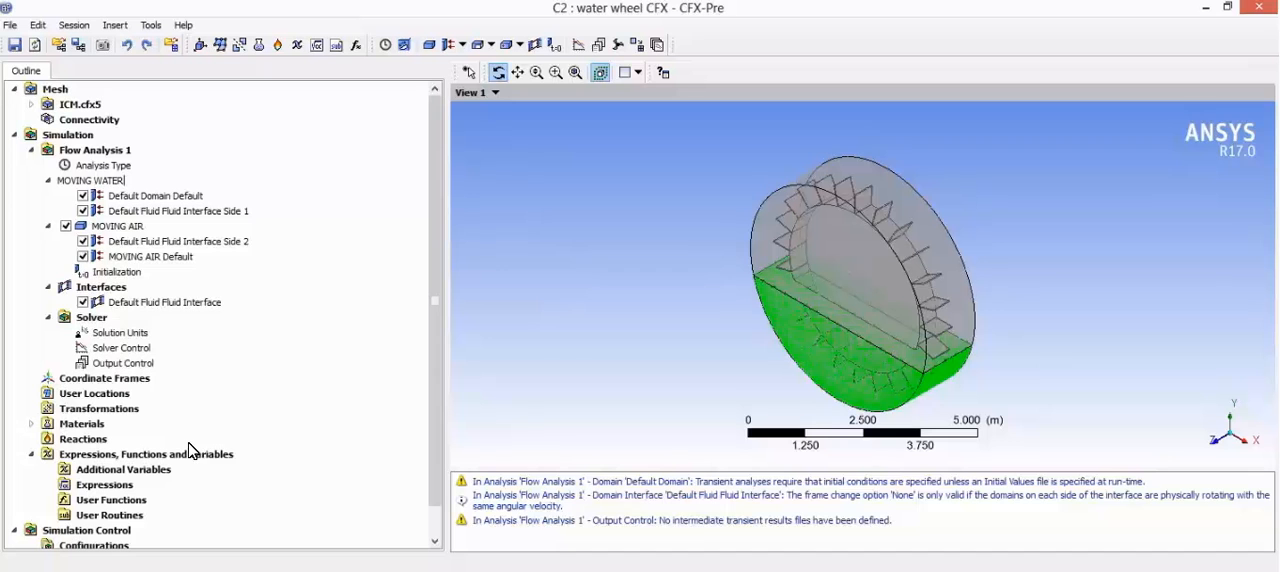
{"action": "type", "text": "OVING WATER"}
{"action": "key", "text": "Return"}
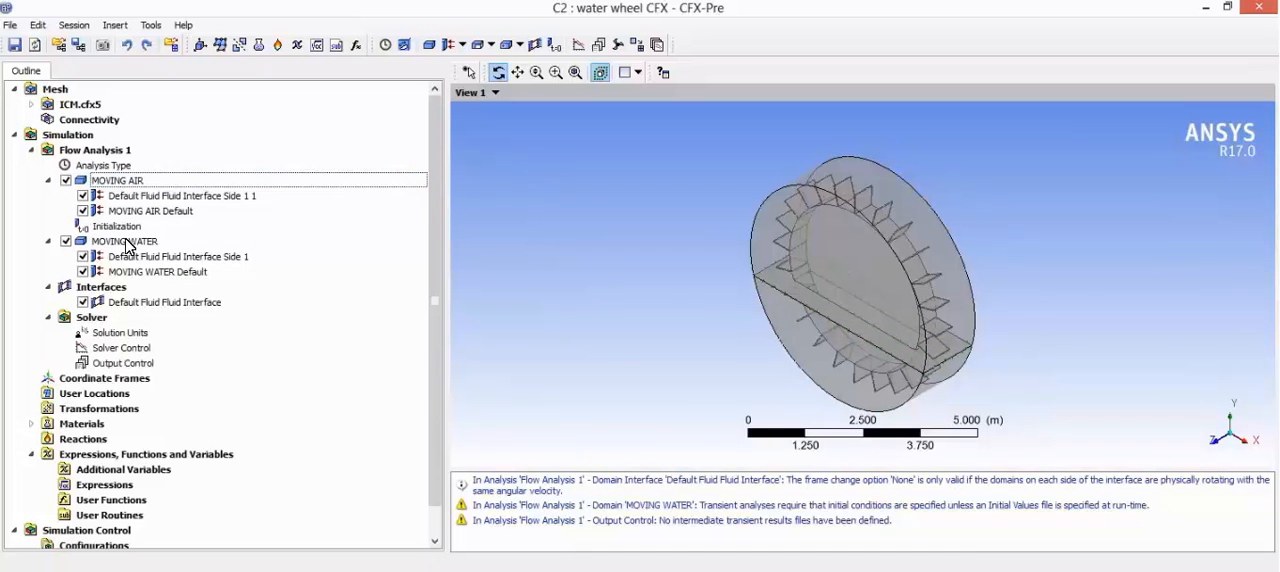
Step: Edit the MOVING WATER domain and set its buoyancy reference density to 997 kg m^-3
{"action": "left_click", "coordinate": [125, 242]}
{"action": "double_click", "coordinate": [126, 247]}
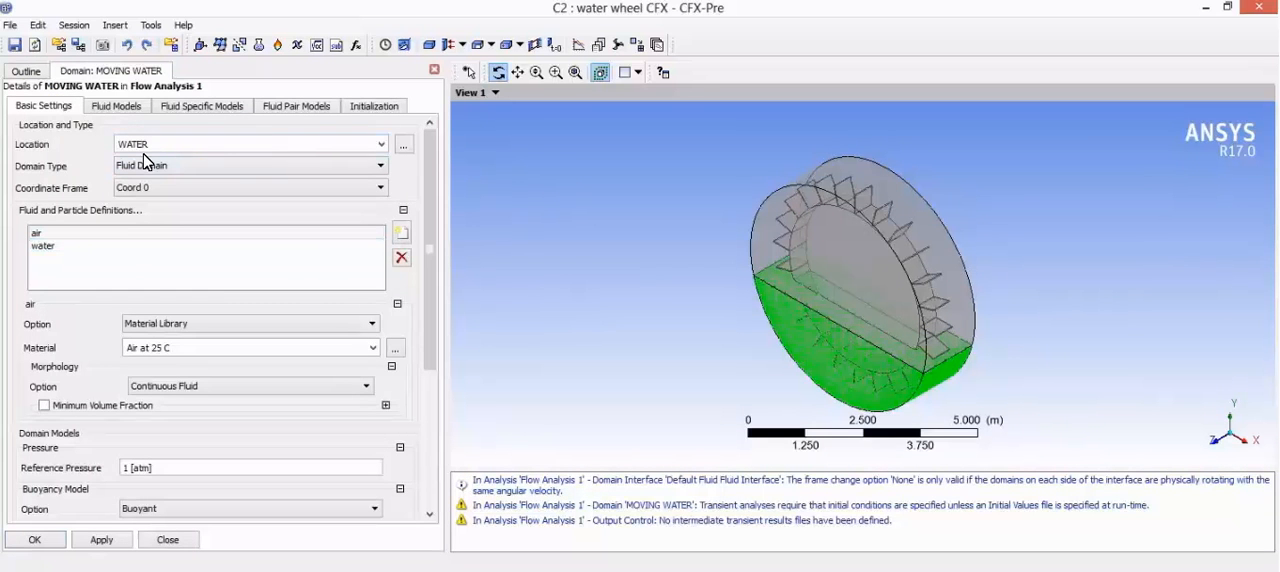
{"action": "scroll", "coordinate": [300, 278], "scroll_direction": "down", "scroll_amount": 1}
{"action": "left_click", "coordinate": [62, 198]}
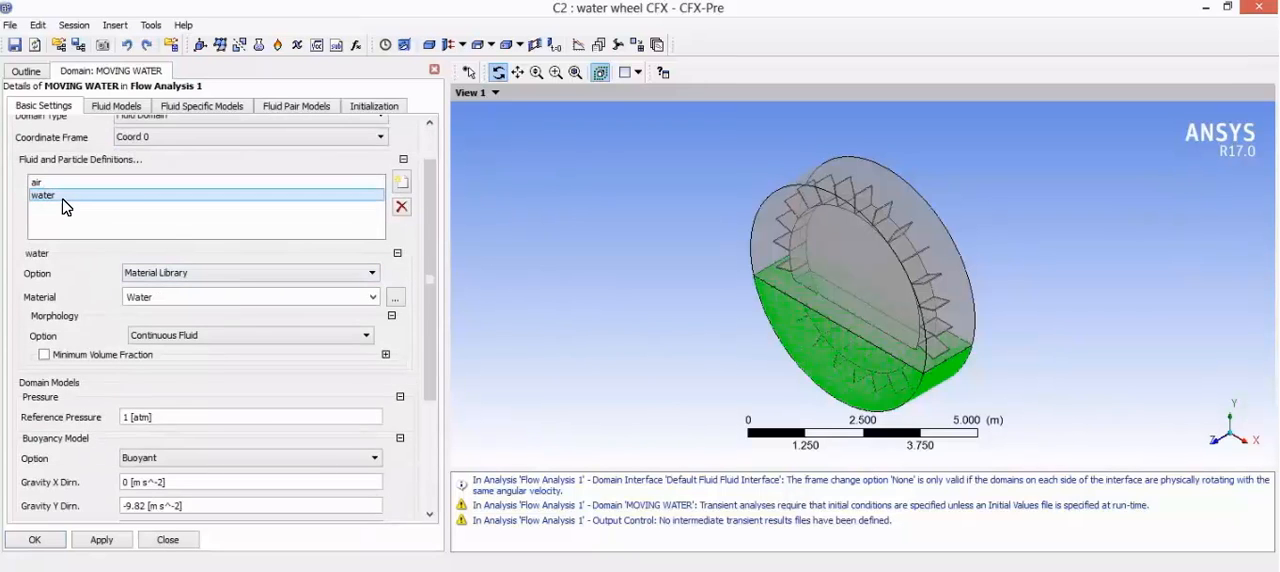
{"action": "scroll", "coordinate": [188, 400], "scroll_direction": "down", "scroll_amount": 2}
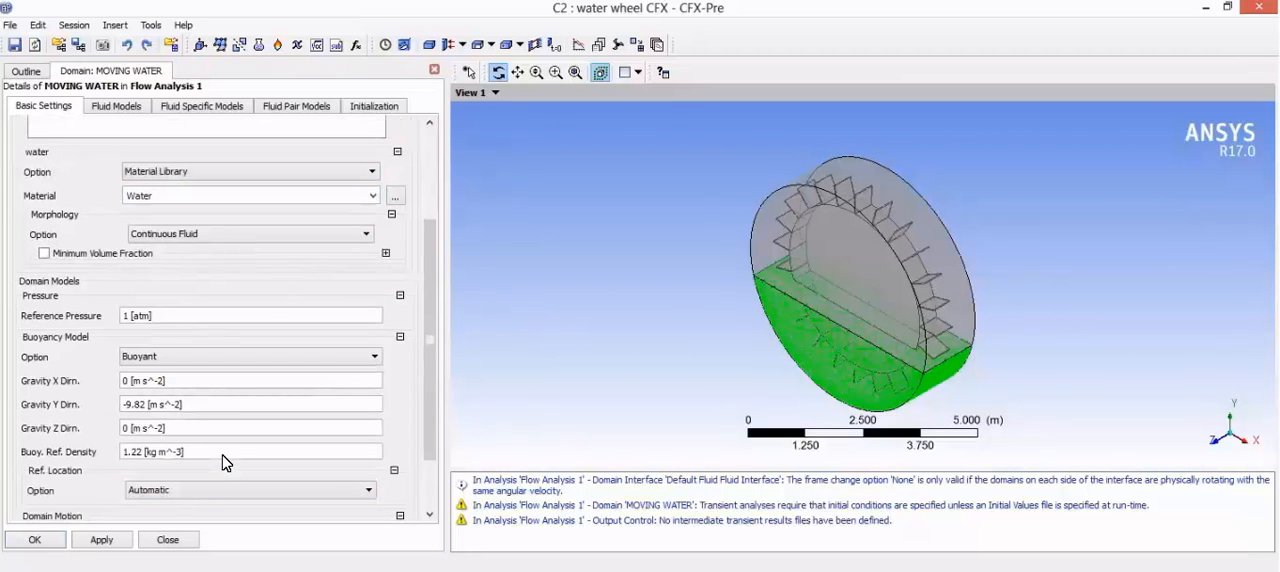
{"action": "left_click", "coordinate": [226, 452]}
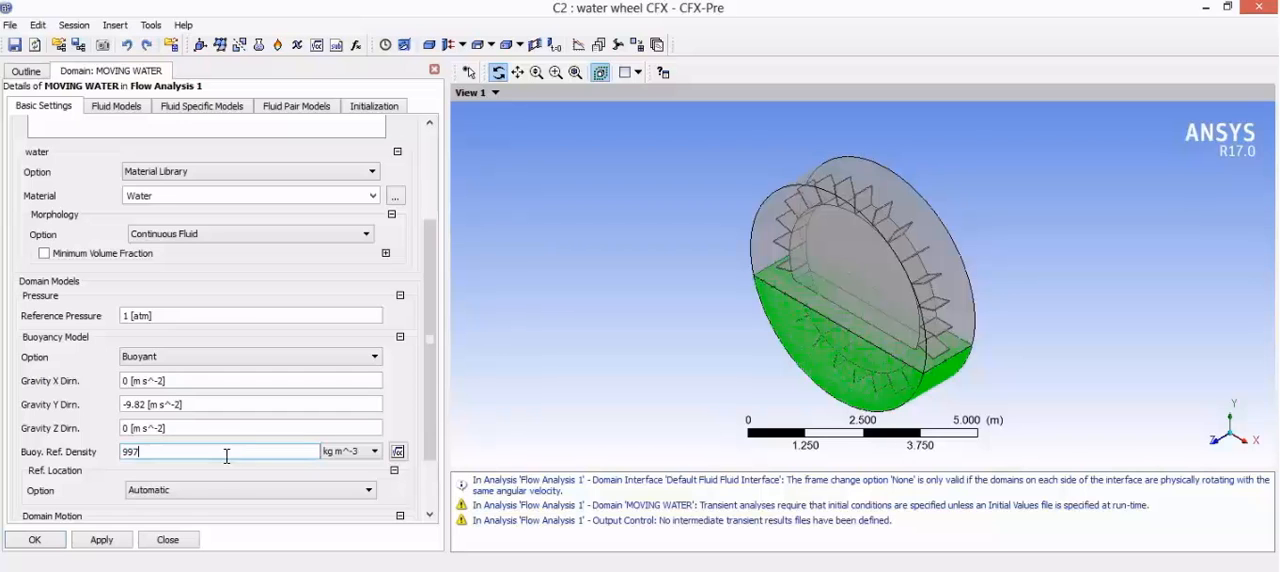
{"action": "key", "text": "Return"}
Step: Set the MOVING WATER domain motion to Rotating with an angular velocity of 0.15 rev s^-1
{"action": "scroll", "coordinate": [214, 480], "scroll_direction": "down", "scroll_amount": 1}
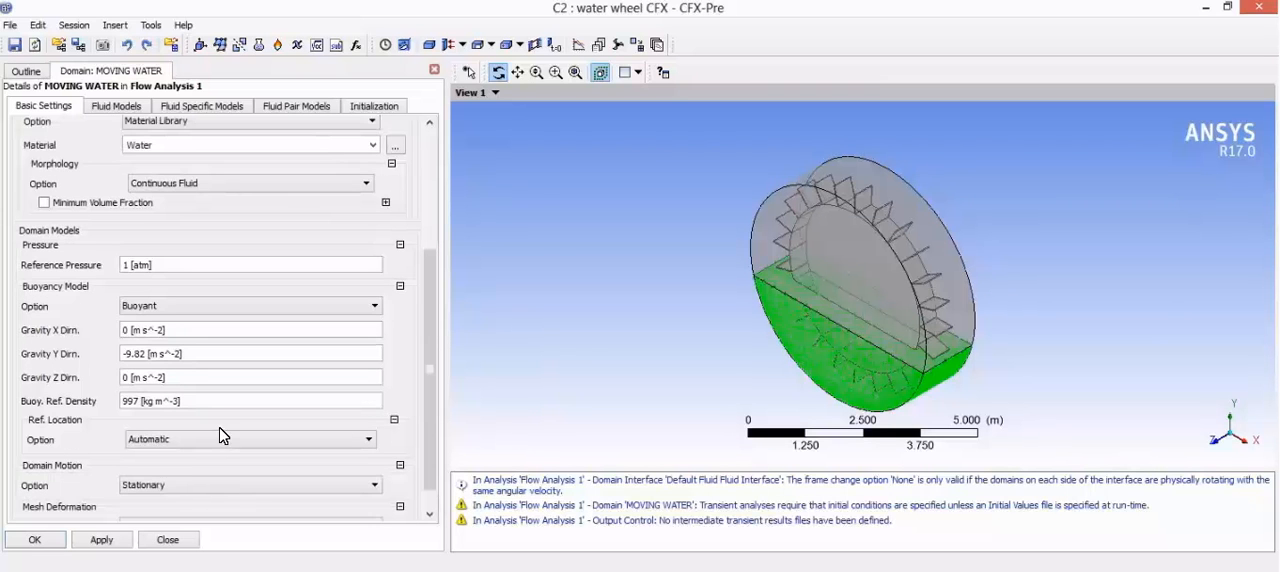
{"action": "left_click", "coordinate": [205, 487]}
{"action": "left_click", "coordinate": [188, 515]}
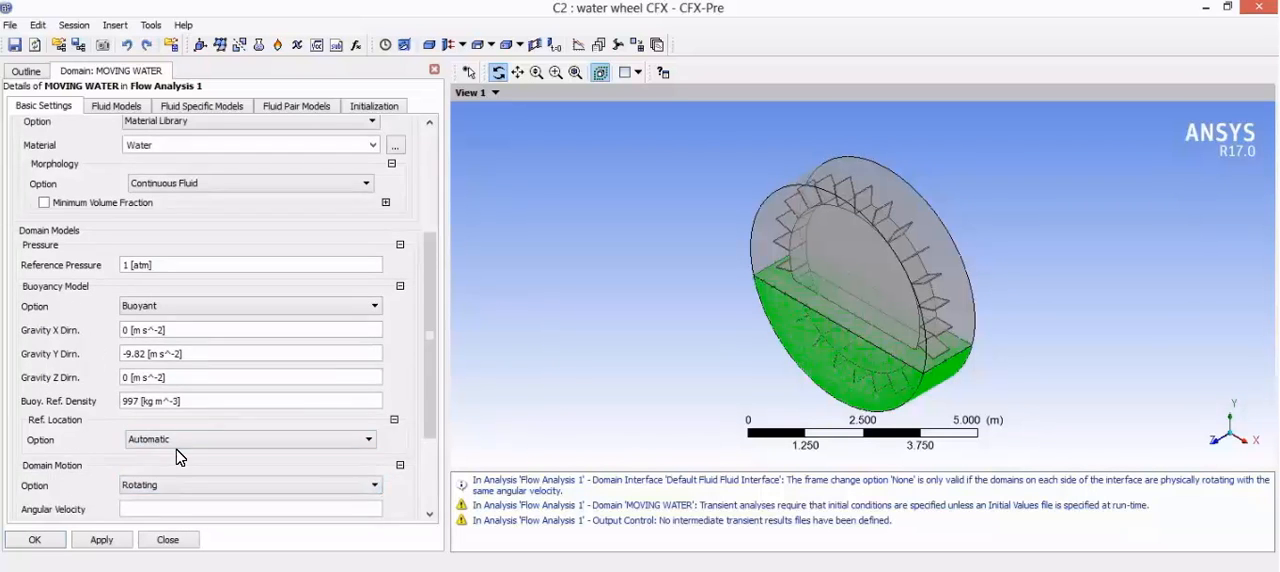
{"action": "scroll", "coordinate": [178, 457], "scroll_direction": "down", "scroll_amount": 3}
{"action": "left_click", "coordinate": [183, 375]}
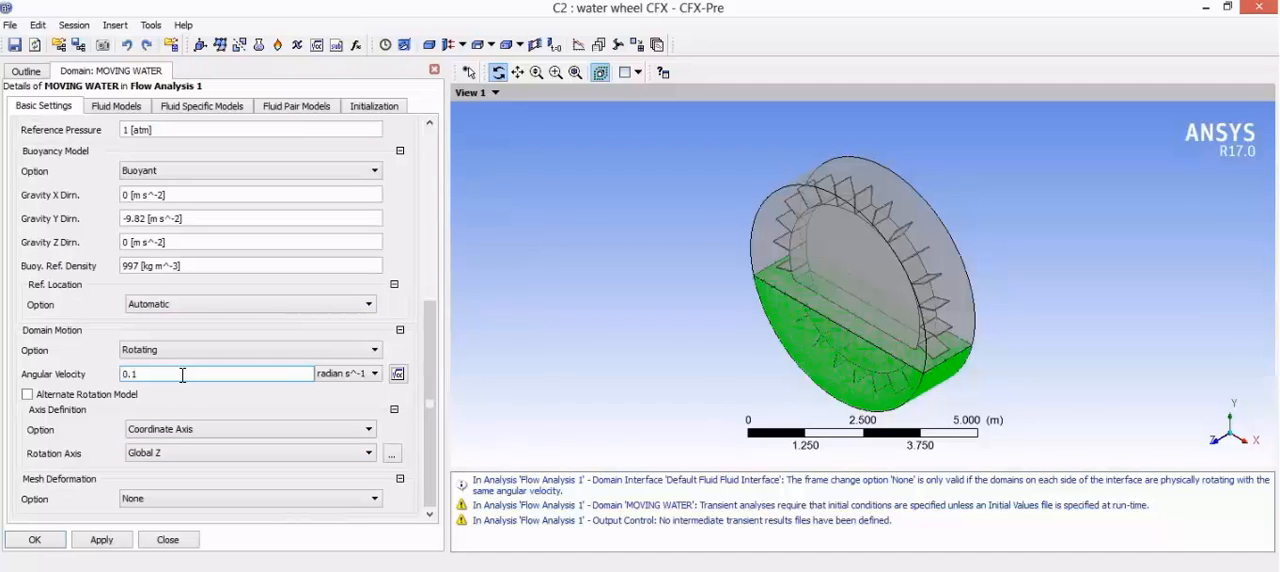
{"action": "left_click", "coordinate": [345, 373]}
{"action": "left_click", "coordinate": [352, 418]}
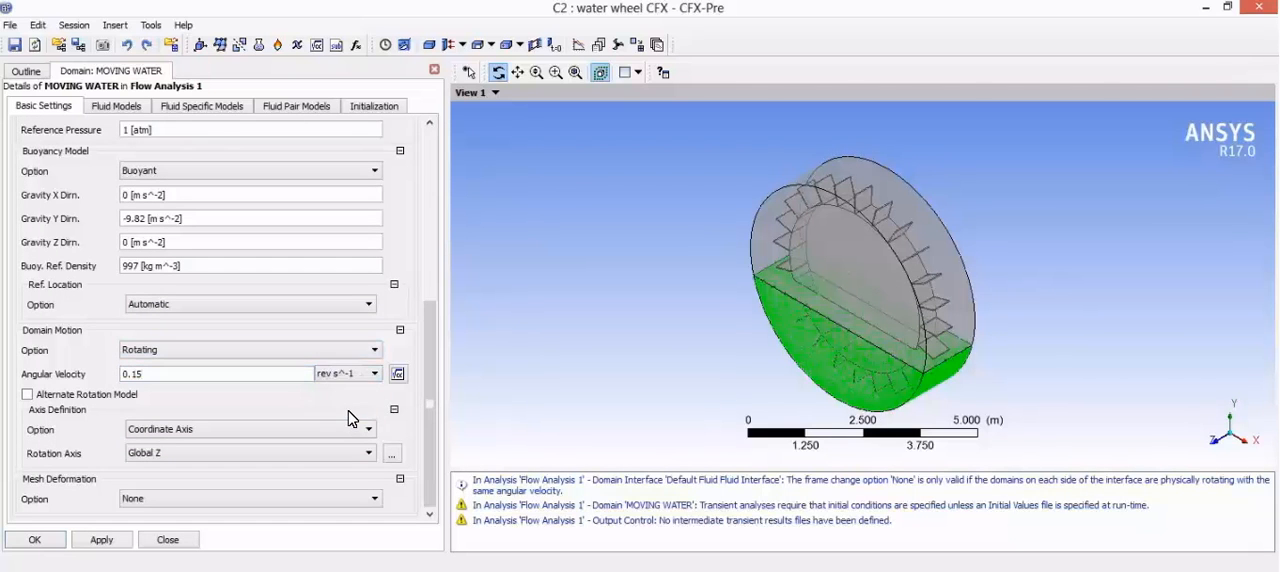
{"action": "left_click", "coordinate": [273, 398]}
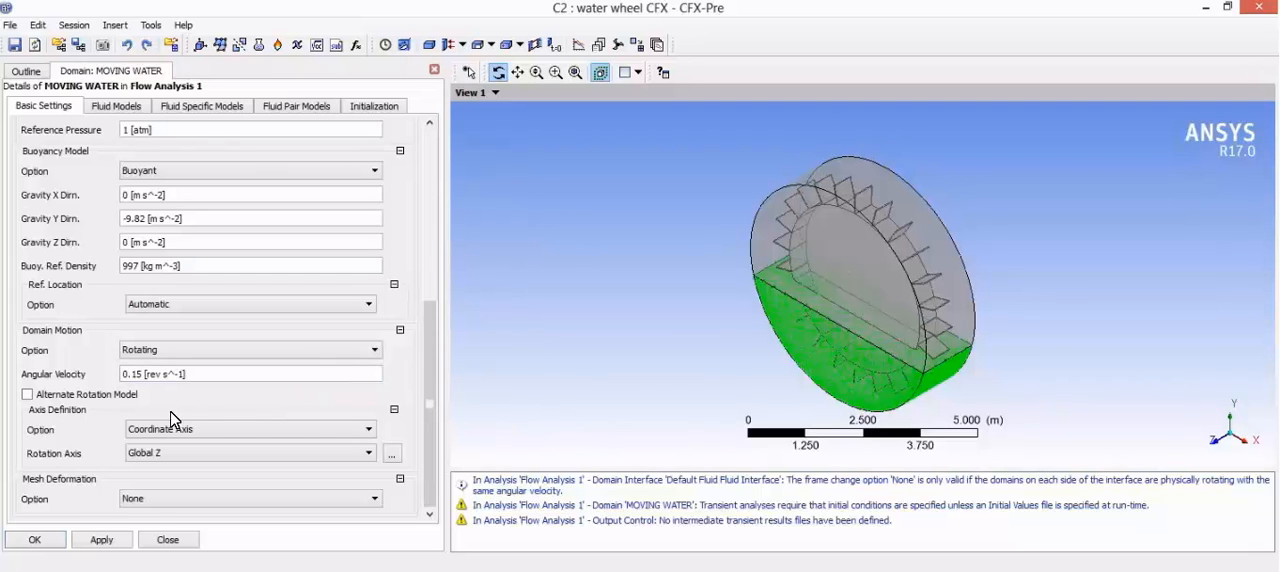
Step: Enable domain initialization for MOVING WATER and set the U, V and W velocity components to 0 m s^-1
{"action": "left_click", "coordinate": [127, 110]}
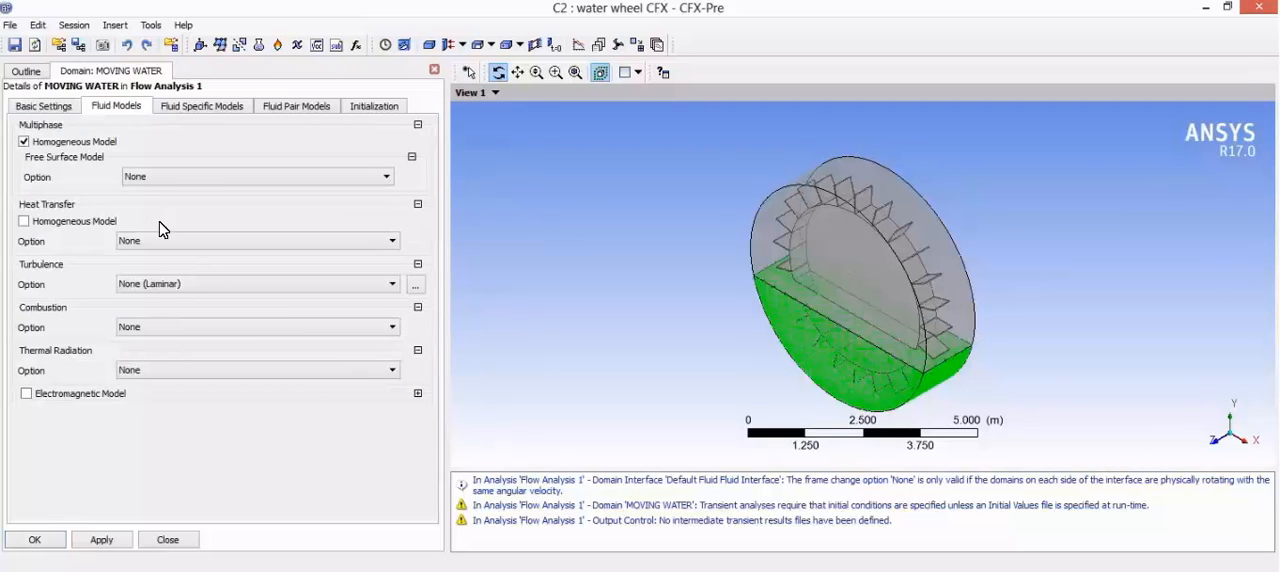
{"action": "left_click", "coordinate": [230, 108]}
{"action": "left_click", "coordinate": [288, 107]}
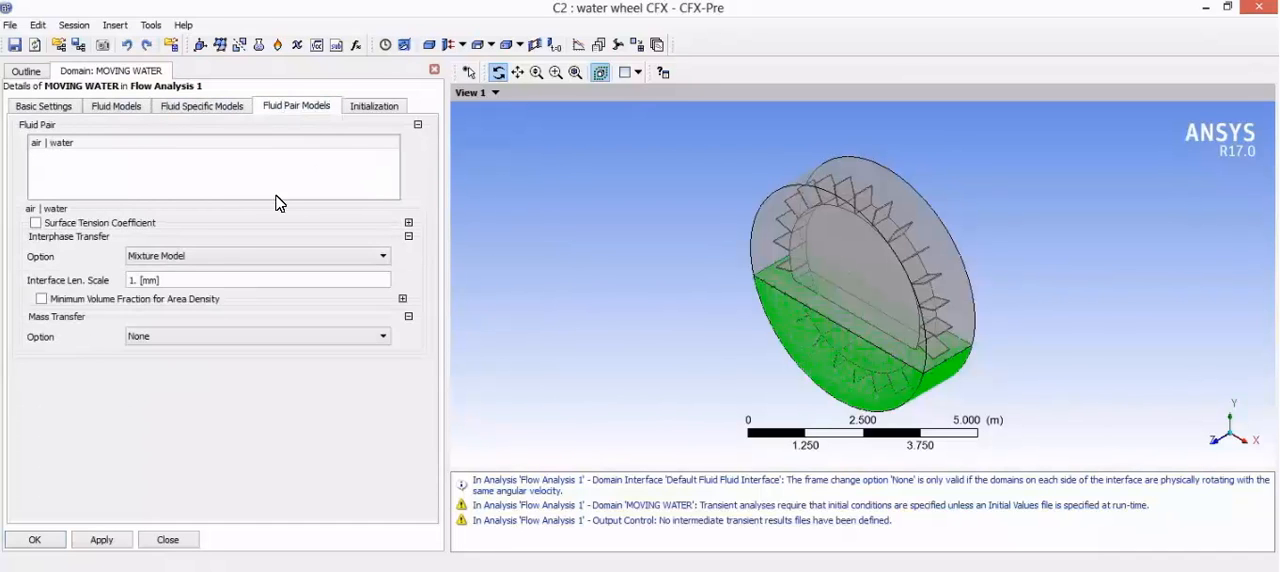
{"action": "left_click", "coordinate": [370, 110]}
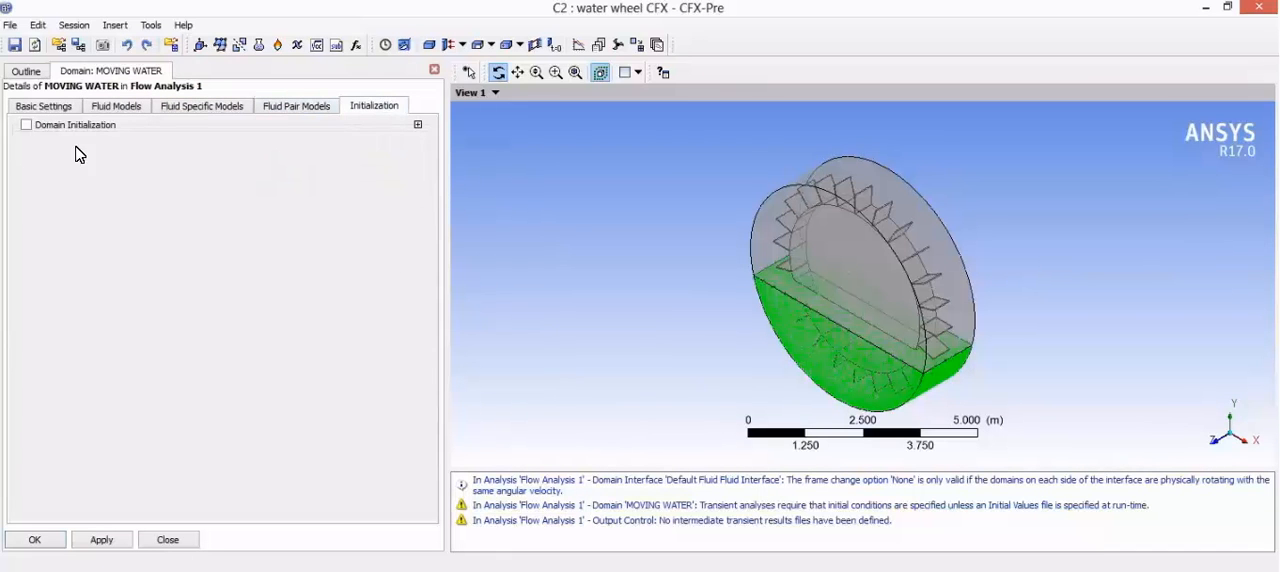
{"action": "left_click", "coordinate": [26, 125]}
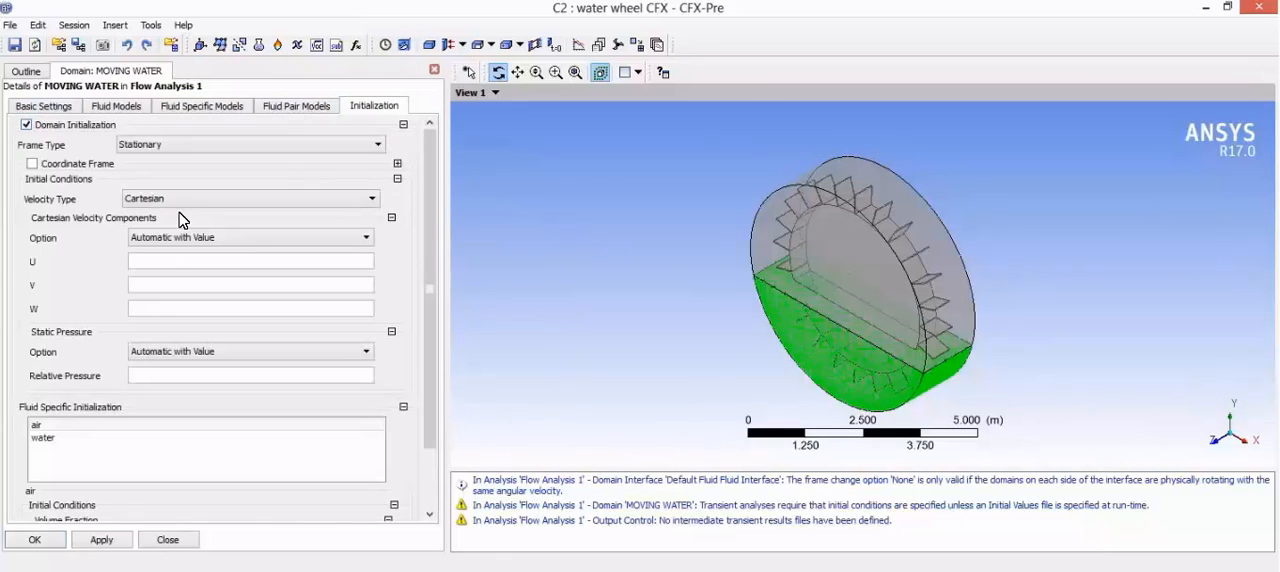
{"action": "scroll", "coordinate": [165, 260], "scroll_direction": "down", "scroll_amount": 2}
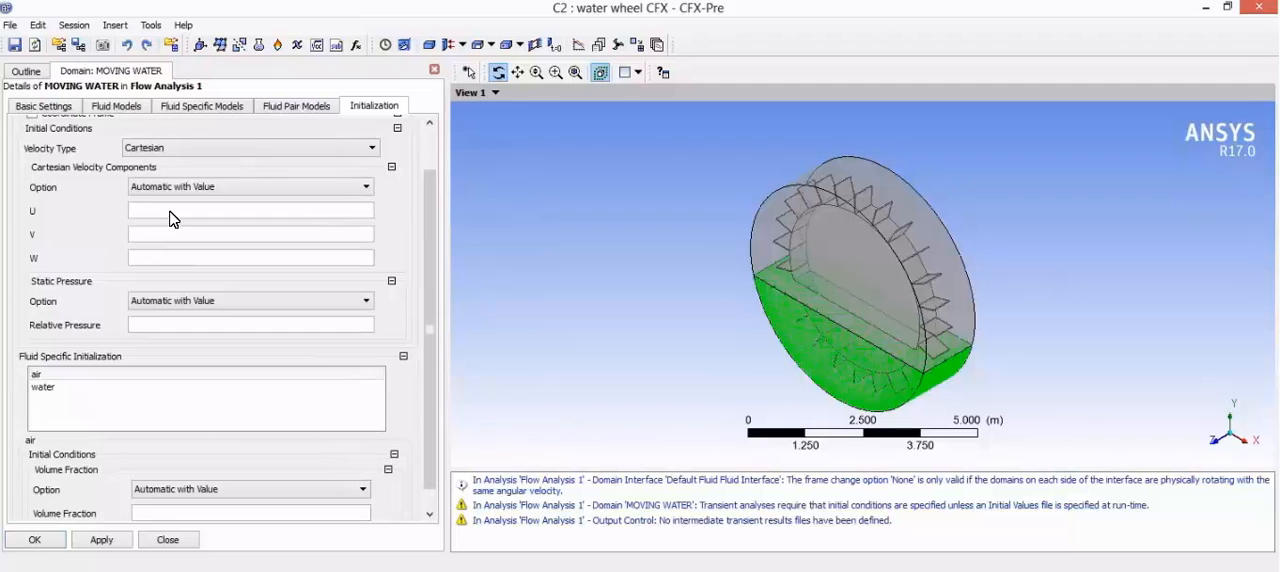
{"action": "left_click", "coordinate": [172, 210]}
{"action": "type", "text": "0"}
{"action": "left_click", "coordinate": [180, 234]}
{"action": "type", "text": "0"}
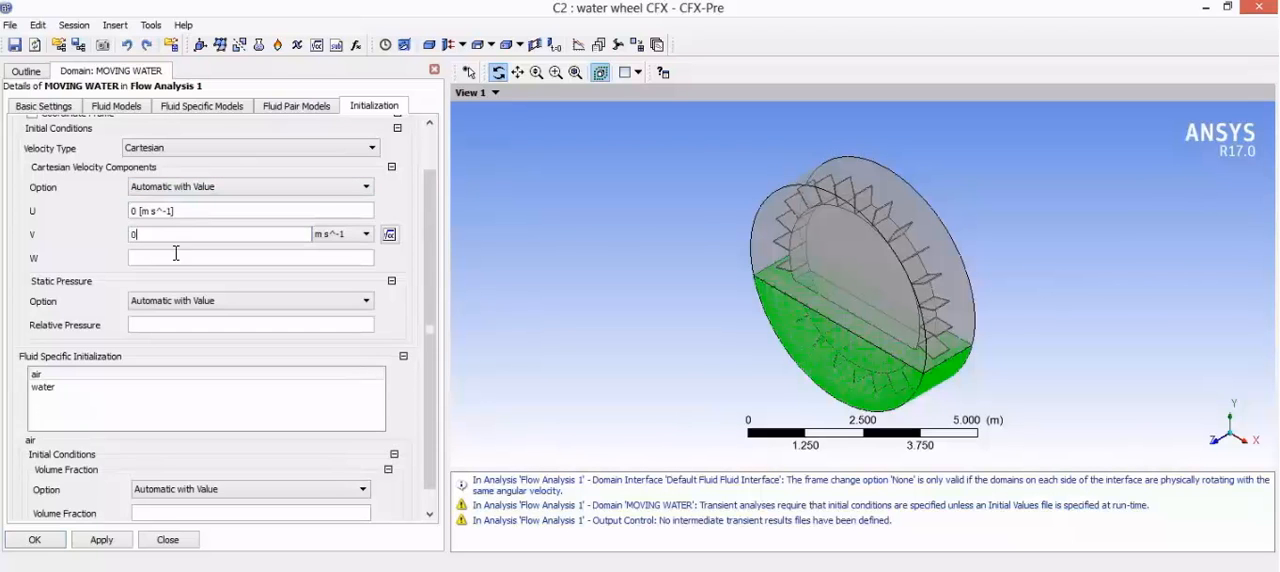
{"action": "left_click", "coordinate": [177, 260]}
{"action": "type", "text": "0"}
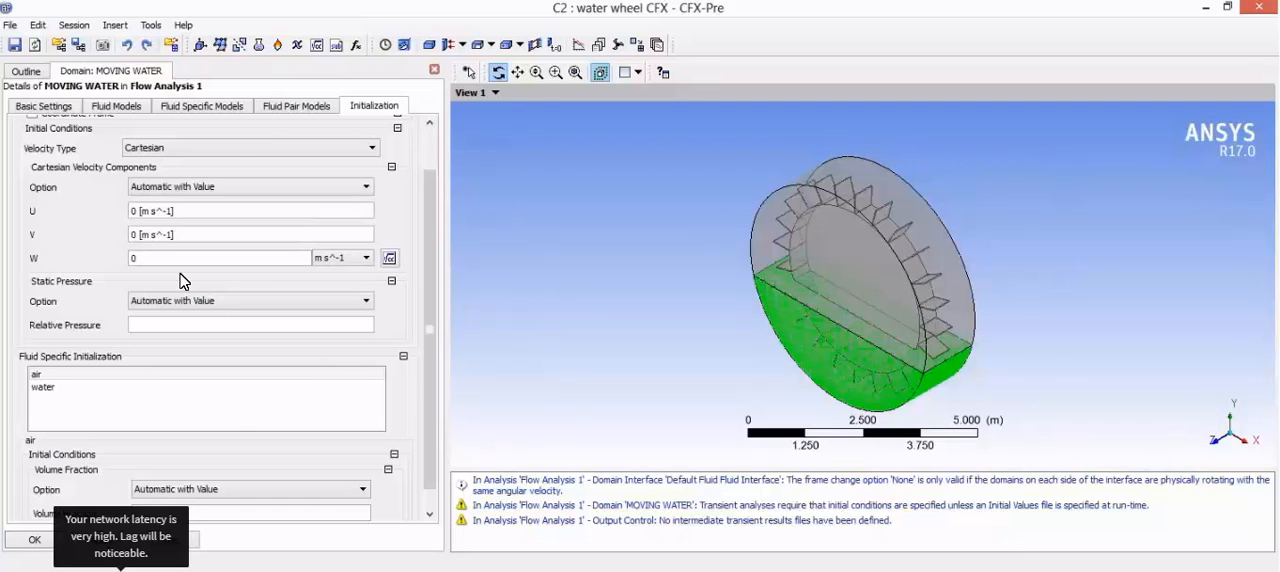
Step: Set the initial relative pressure of MOVING WATER to 0 Pa
{"action": "left_click", "coordinate": [156, 329]}
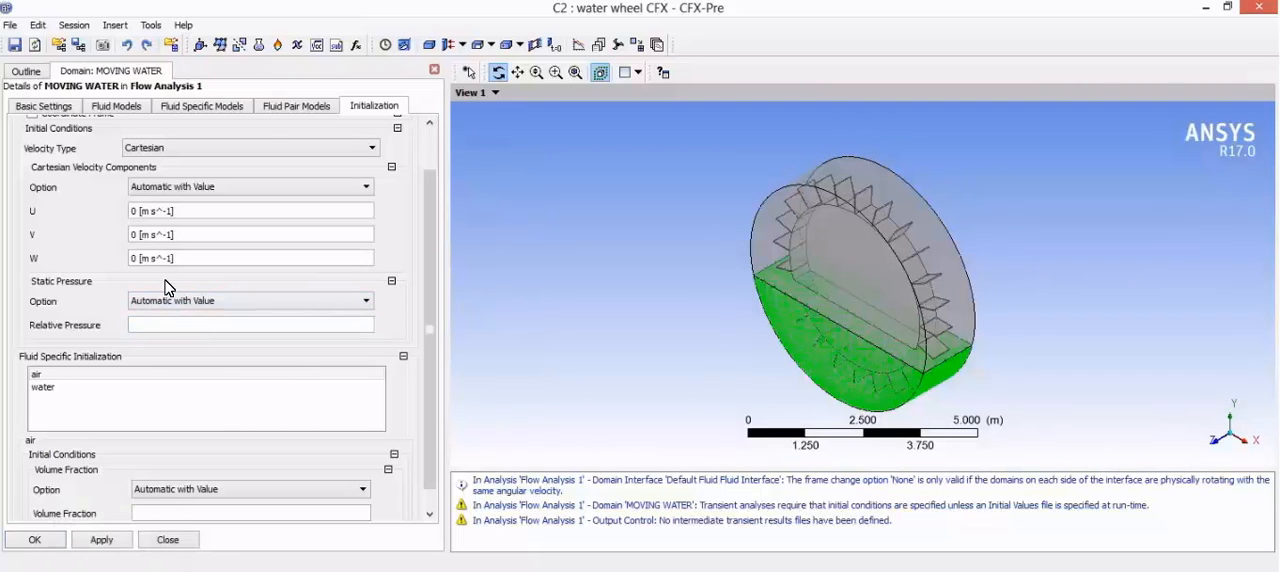
{"action": "left_click", "coordinate": [162, 325]}
{"action": "type", "text": "0"}
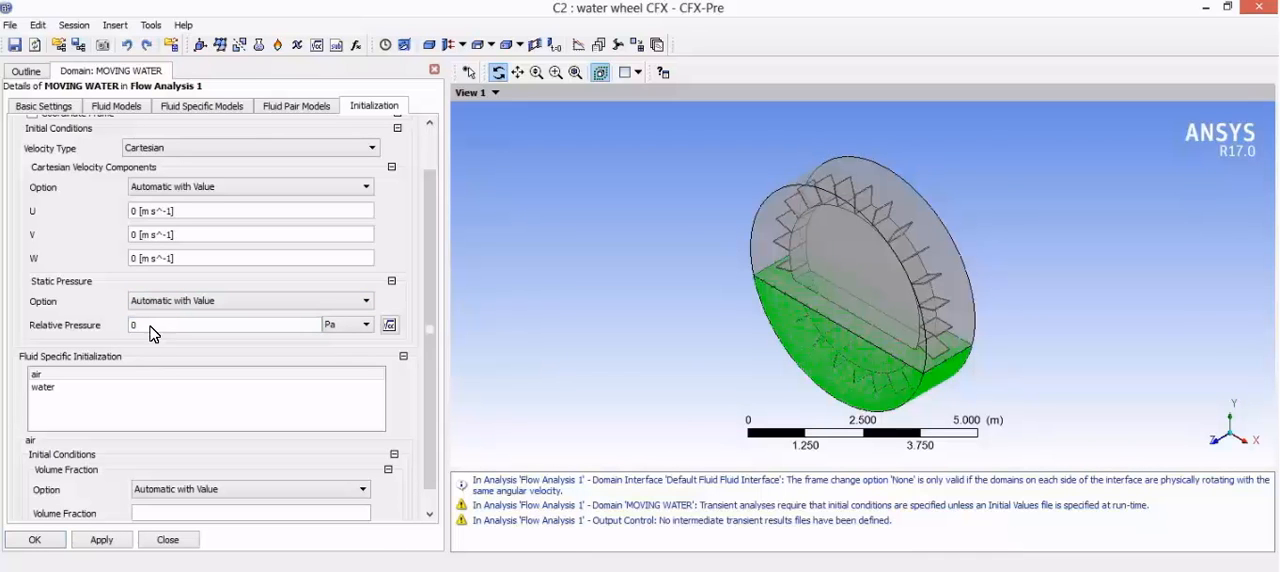
{"action": "key", "text": "Return"}
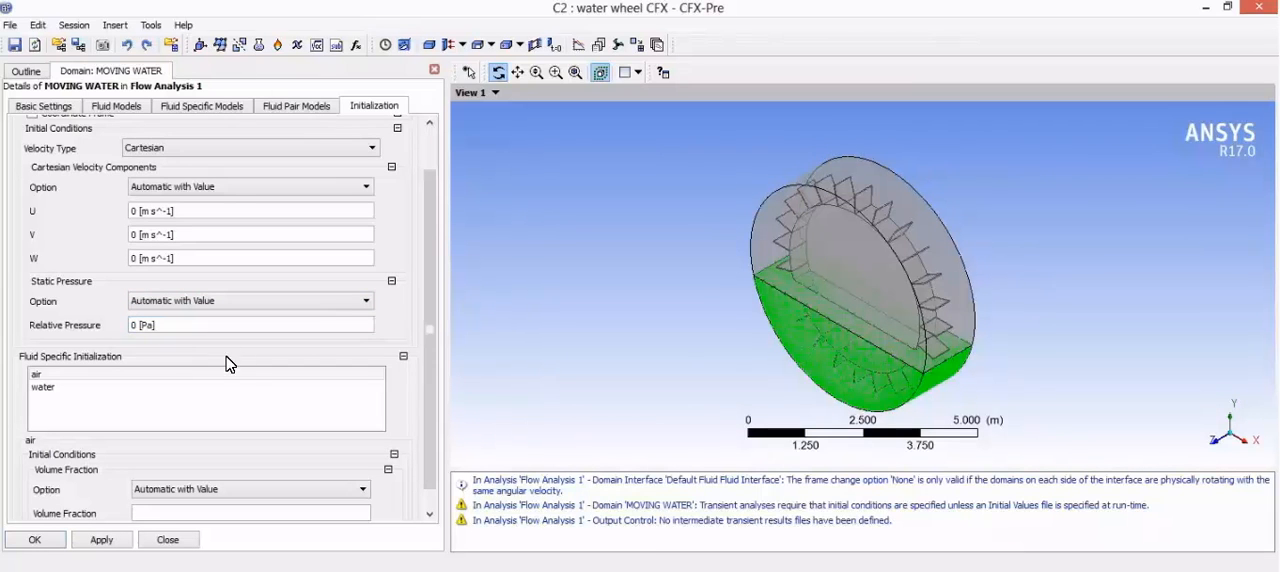
Step: Set the initial volume fraction of air in MOVING WATER to 0
{"action": "scroll", "coordinate": [172, 421], "scroll_direction": "down", "scroll_amount": 1}
{"action": "left_click", "coordinate": [118, 351]}
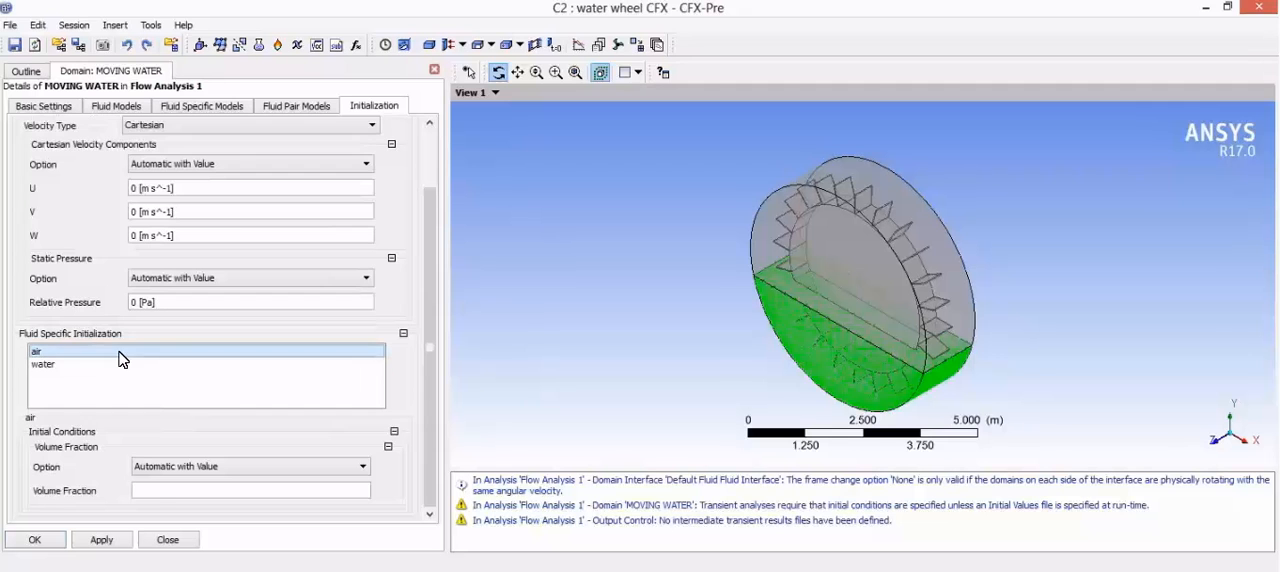
{"action": "left_click", "coordinate": [160, 491]}
{"action": "type", "text": "0"}
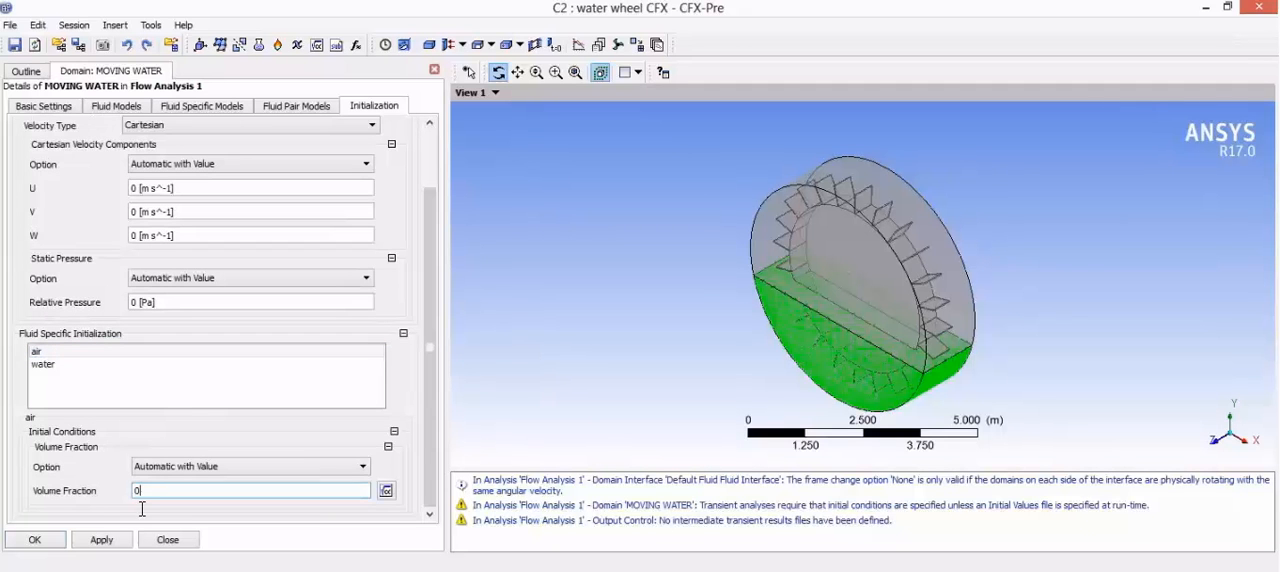
Step: Set the initial volume fraction of water to 1 and commit the MOVING WATER domain settings
{"action": "left_click", "coordinate": [108, 366]}
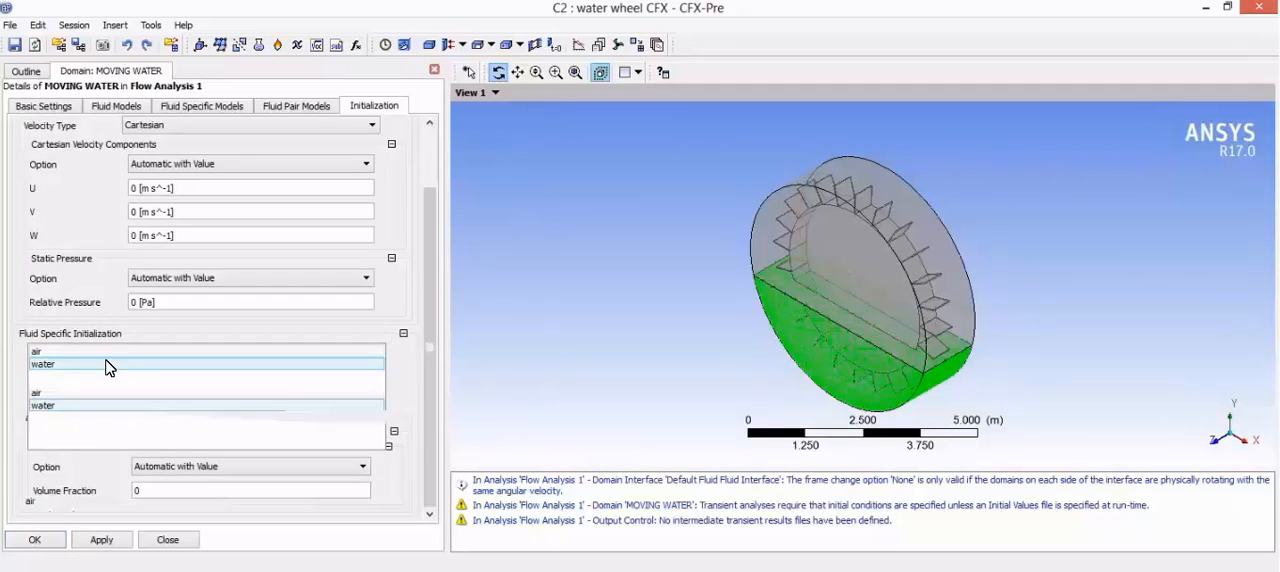
{"action": "scroll", "coordinate": [110, 368], "scroll_direction": "up", "scroll_amount": 3}
{"action": "scroll", "coordinate": [211, 451], "scroll_direction": "down", "scroll_amount": 3}
{"action": "left_click", "coordinate": [185, 488]}
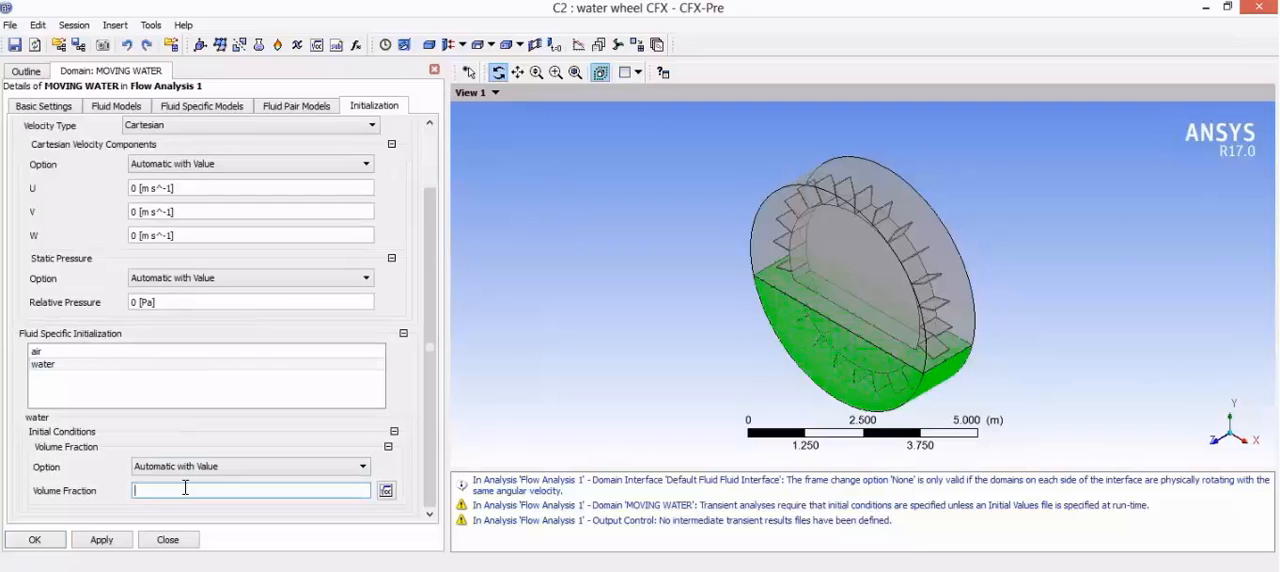
{"action": "type", "text": "1"}
{"action": "left_click", "coordinate": [191, 517]}
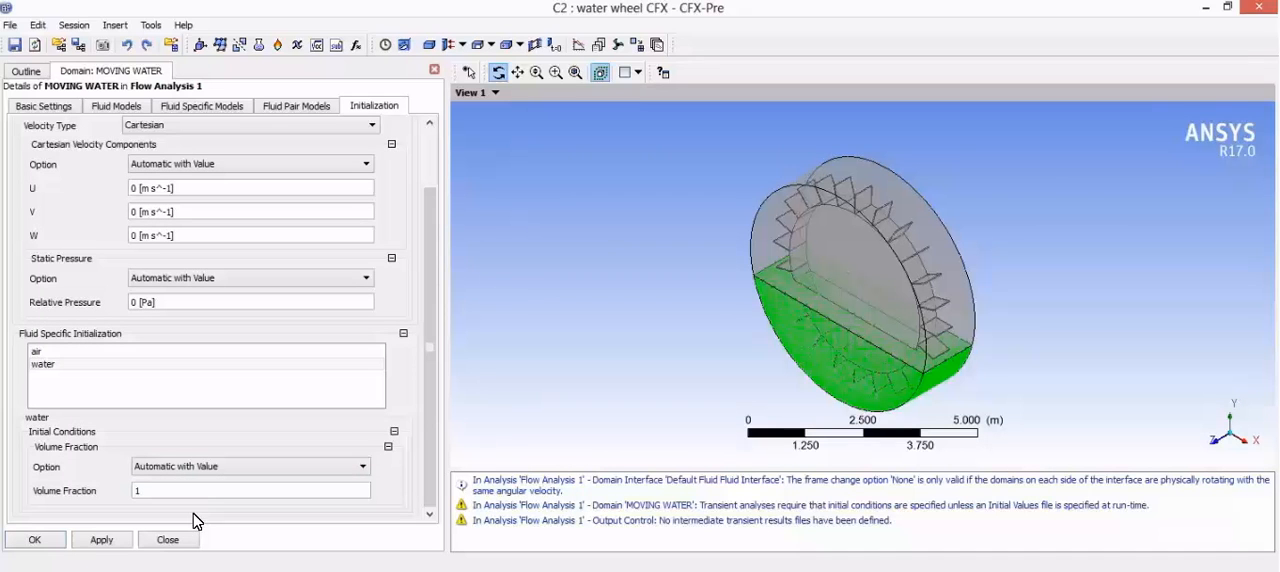
{"action": "left_click", "coordinate": [113, 538]}
{"action": "left_click", "coordinate": [38, 541]}
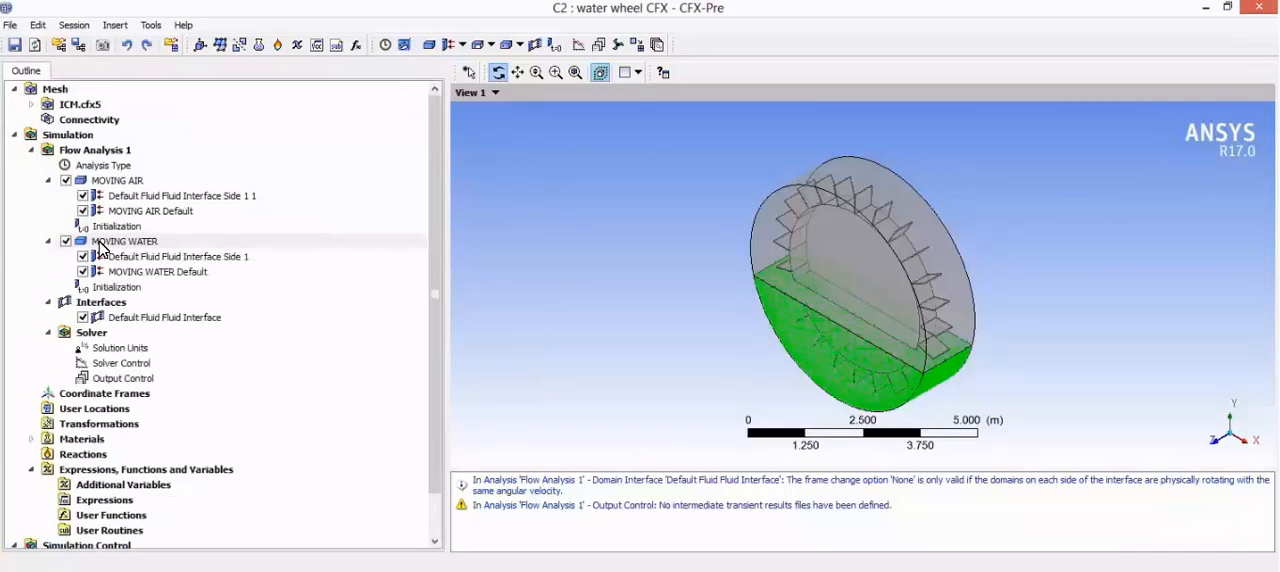
Step: Insert a boundary named WALL1 in the MOVING AIR domain
{"action": "left_click", "coordinate": [115, 180]}
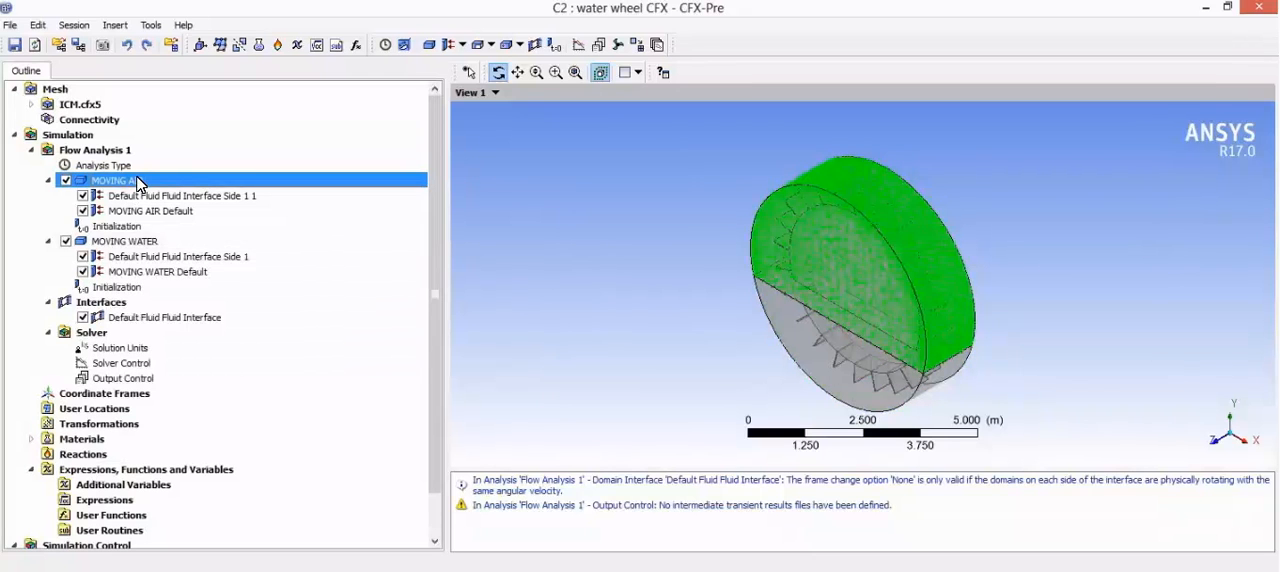
{"action": "right_click", "coordinate": [138, 183]}
{"action": "mouse_move", "coordinate": [226, 242]}
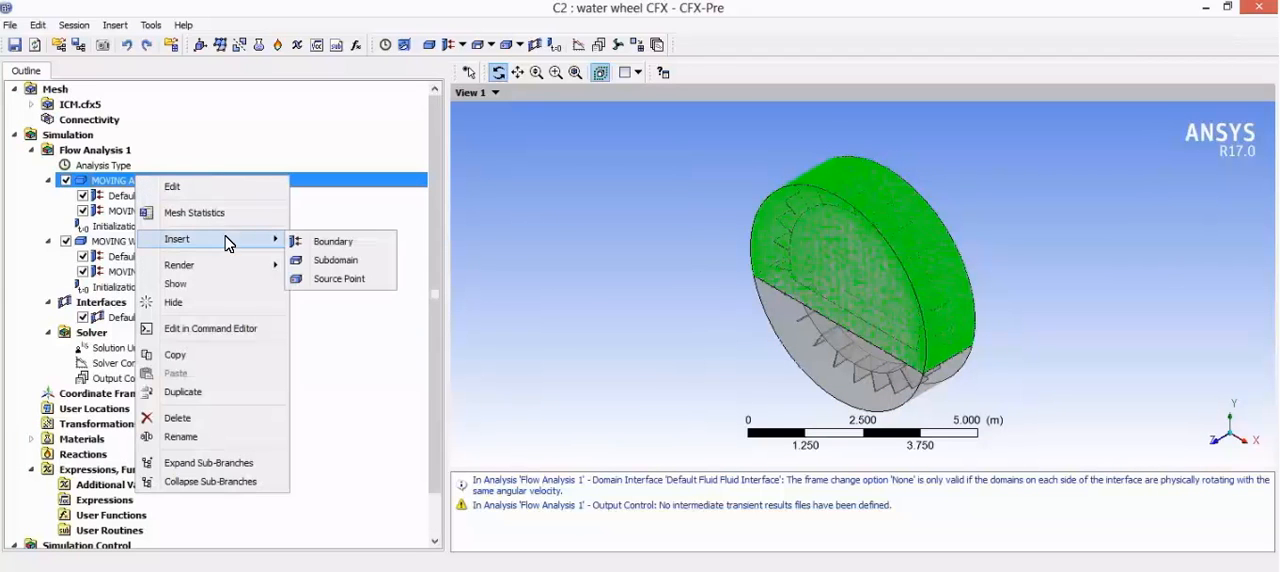
{"action": "left_click", "coordinate": [333, 242]}
{"action": "type", "text": "WALL 1"}
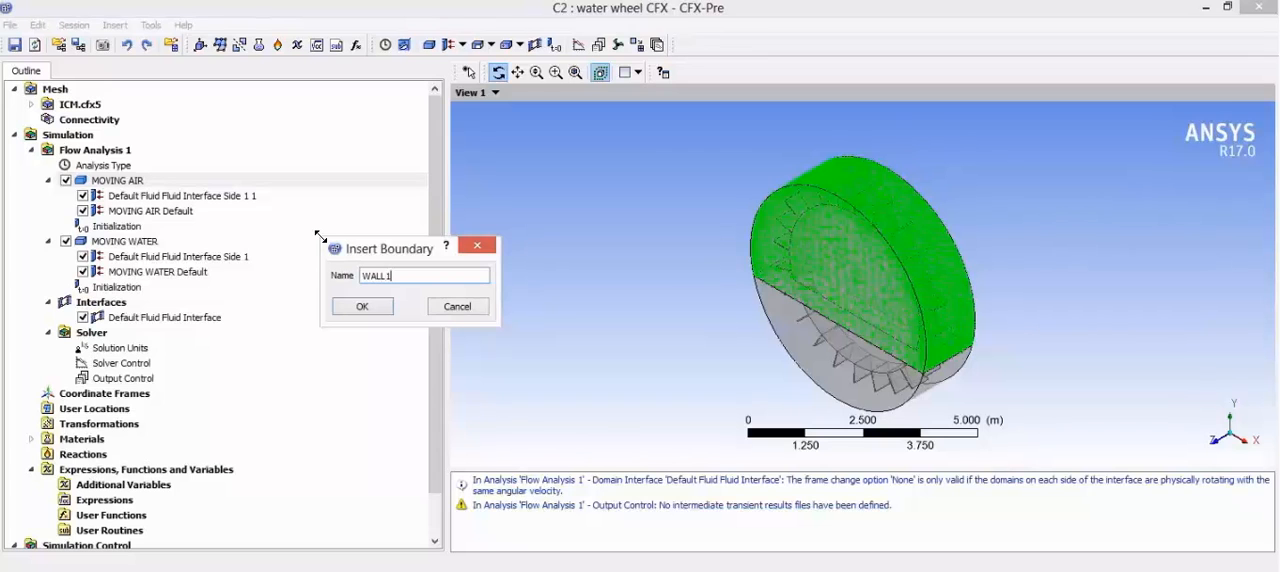
{"action": "key", "text": "Return"}
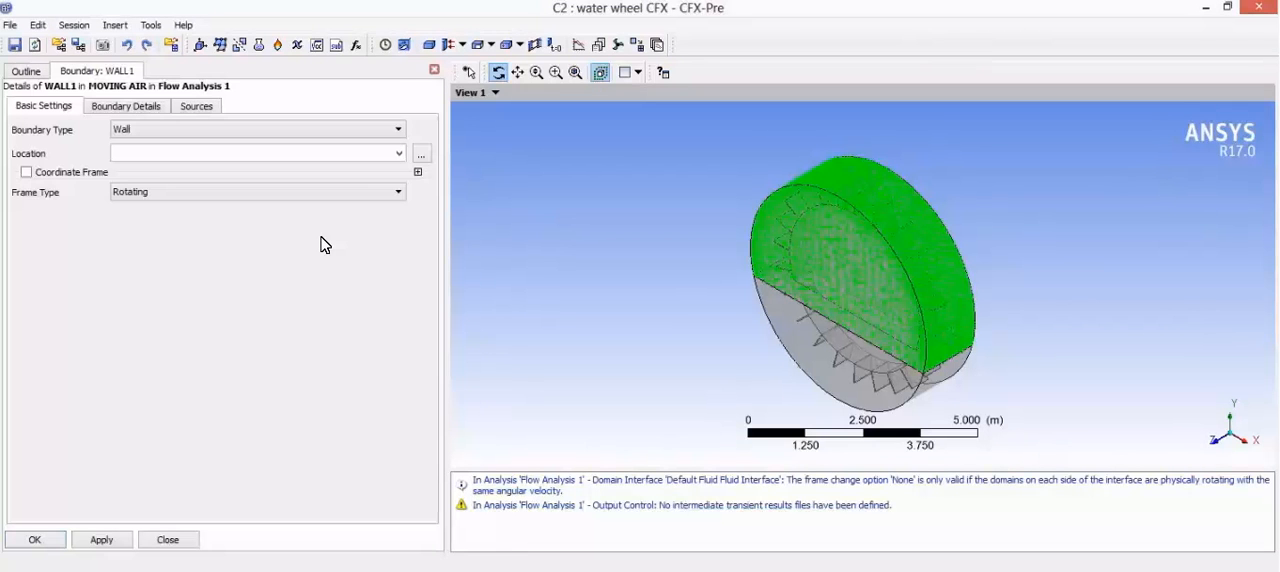
Step: Assign Primitive 2D C and Primitive 2D A as the location of the WALL1 boundary and commit it
{"action": "left_click", "coordinate": [421, 155]}
{"action": "left_click", "coordinate": [601, 70]}
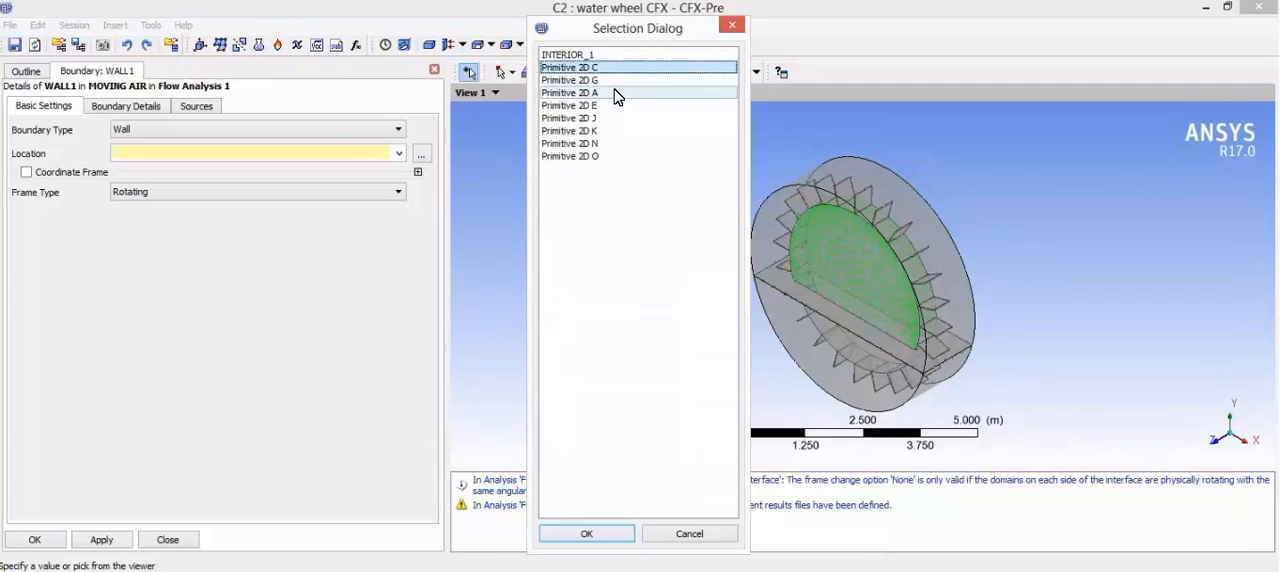
{"action": "left_click", "coordinate": [612, 93], "text": "ctrl"}
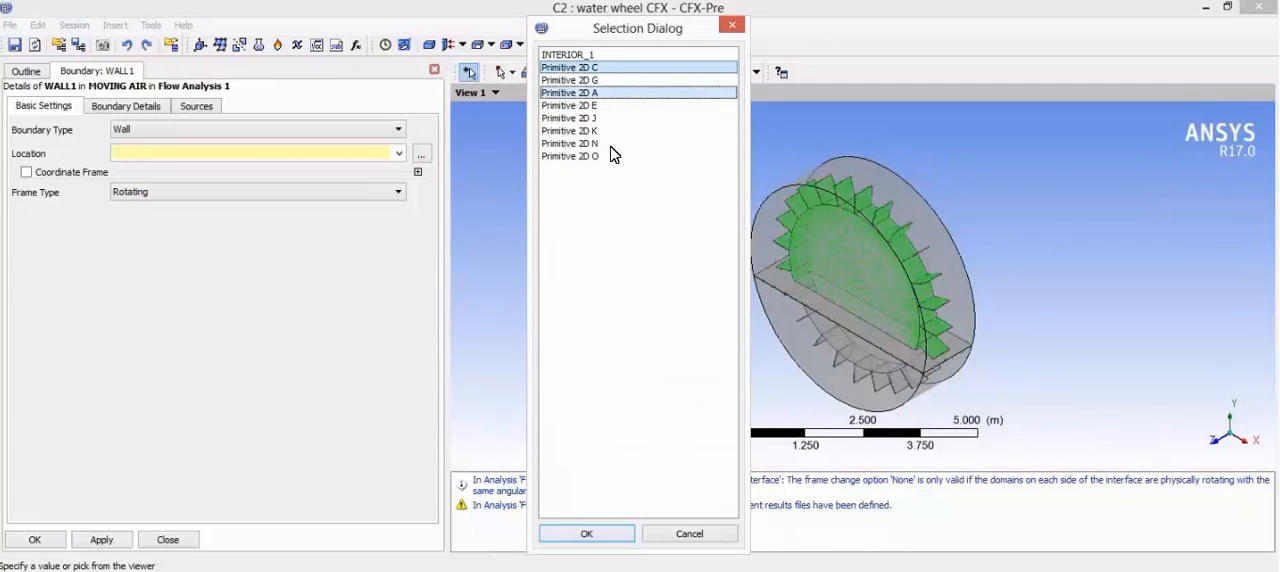
{"action": "left_click", "coordinate": [587, 533]}
{"action": "left_click", "coordinate": [124, 110]}
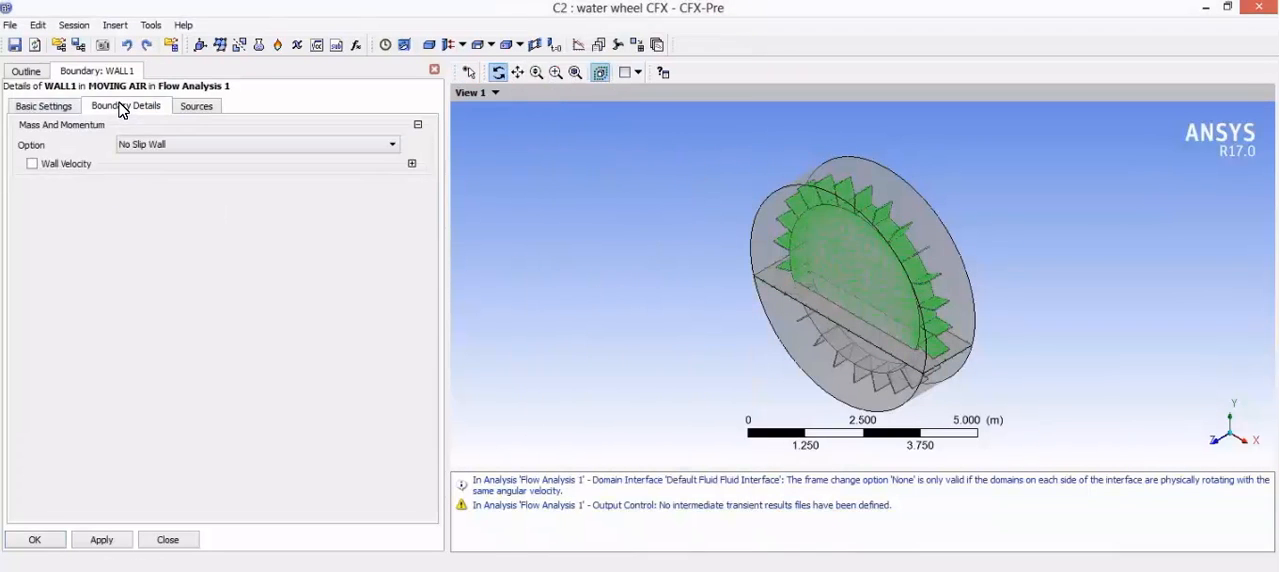
{"action": "left_click", "coordinate": [66, 108]}
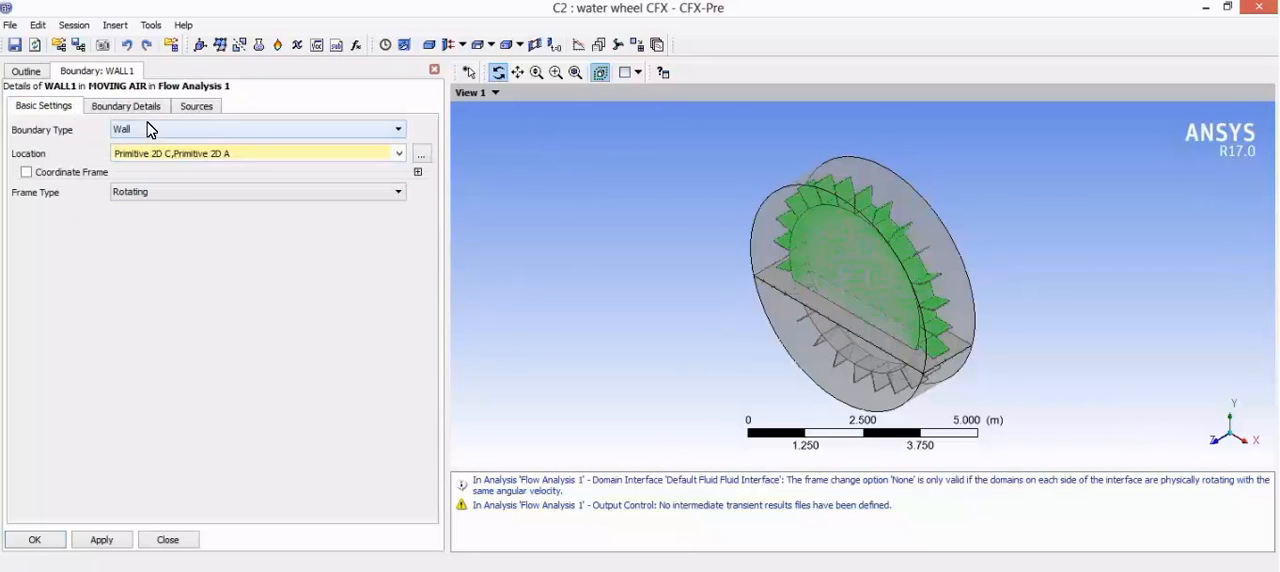
{"action": "left_click", "coordinate": [99, 540]}
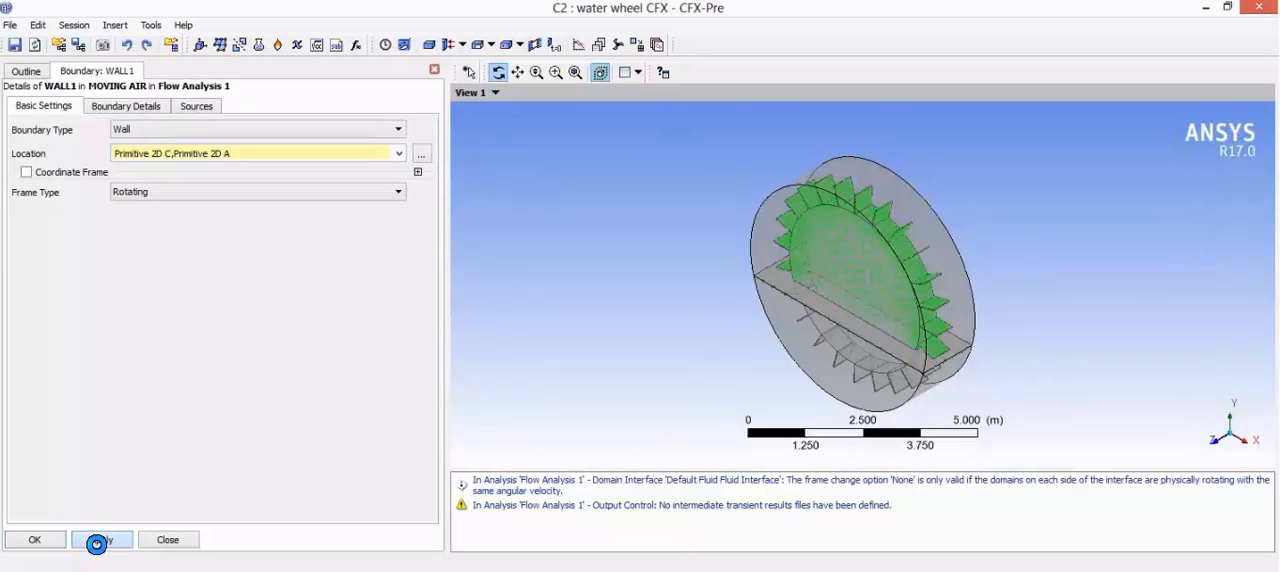
{"action": "left_click", "coordinate": [38, 540]}
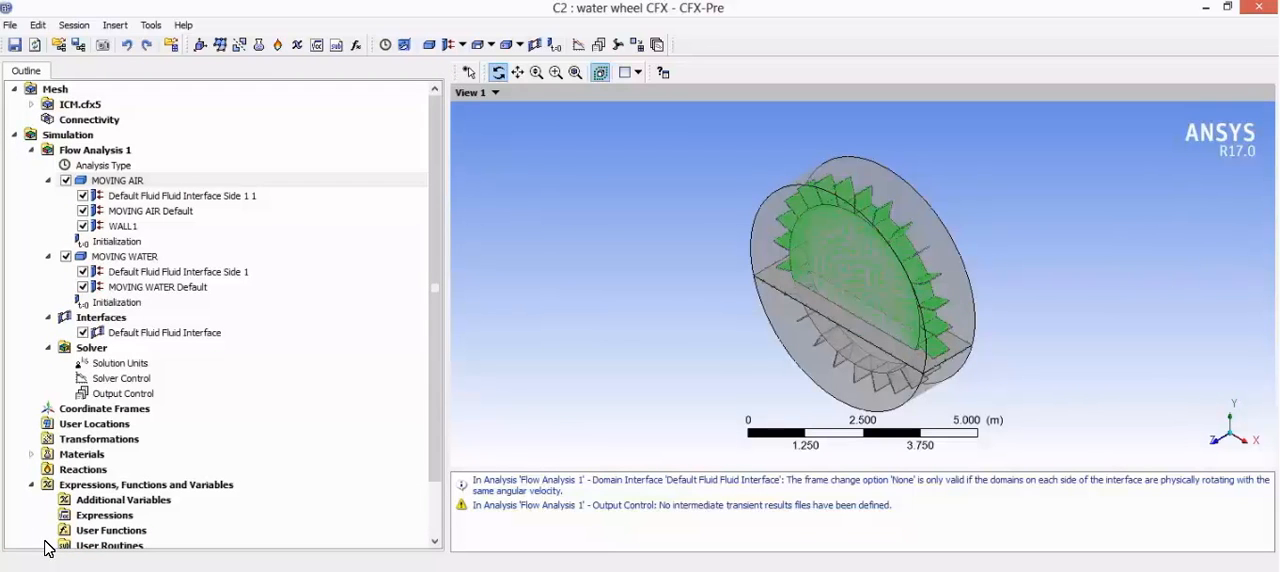
Step: Insert a boundary named OPENING in the MOVING AIR domain
{"action": "left_click", "coordinate": [150, 182]}
{"action": "right_click", "coordinate": [150, 182]}
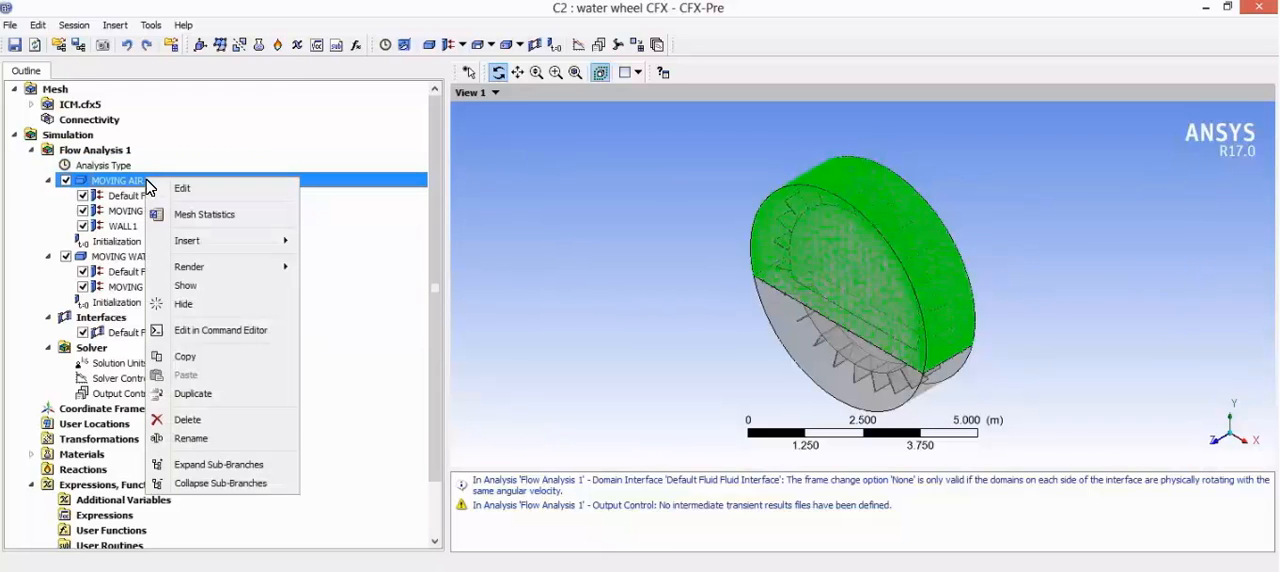
{"action": "mouse_move", "coordinate": [240, 243]}
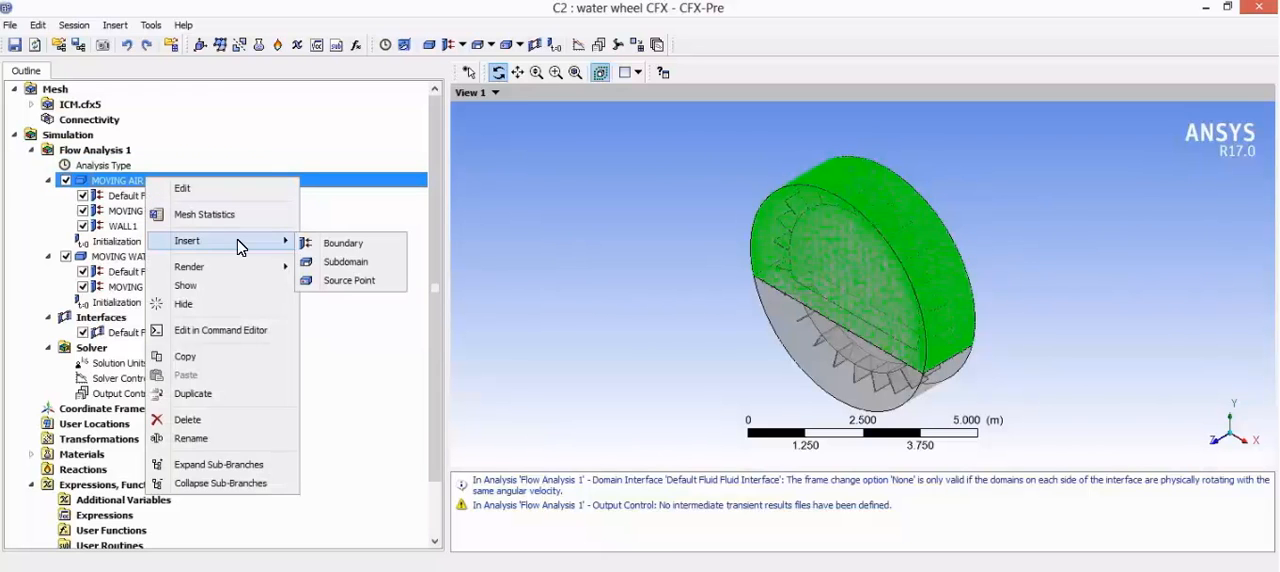
{"action": "left_click", "coordinate": [345, 245]}
{"action": "type", "text": "OPENING"}
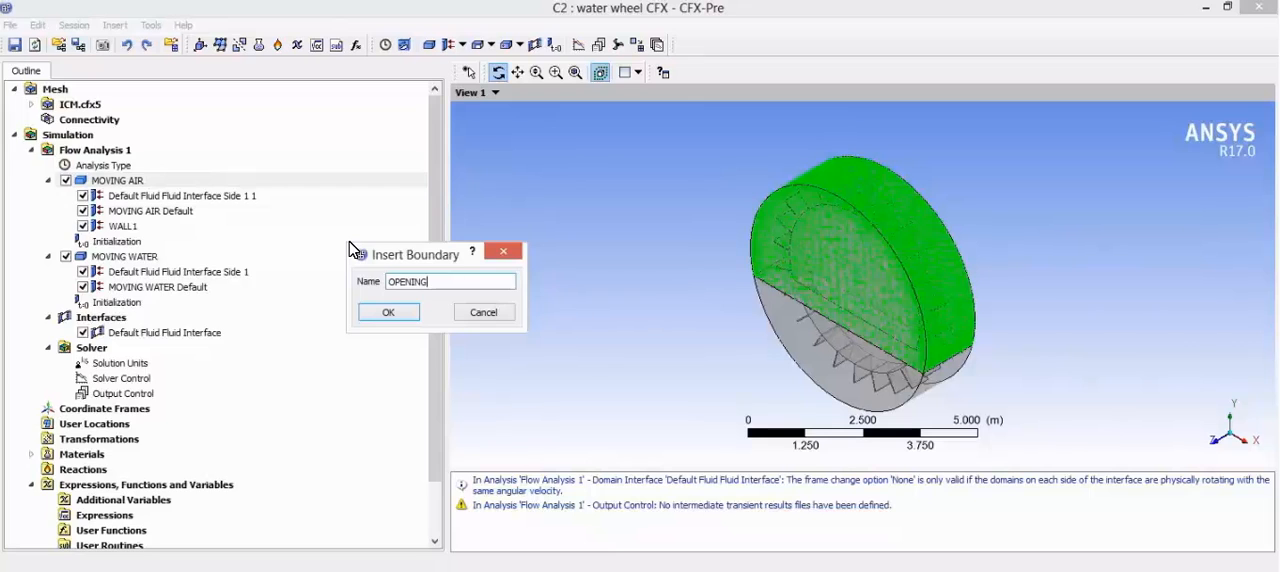
{"action": "key", "text": "Return"}
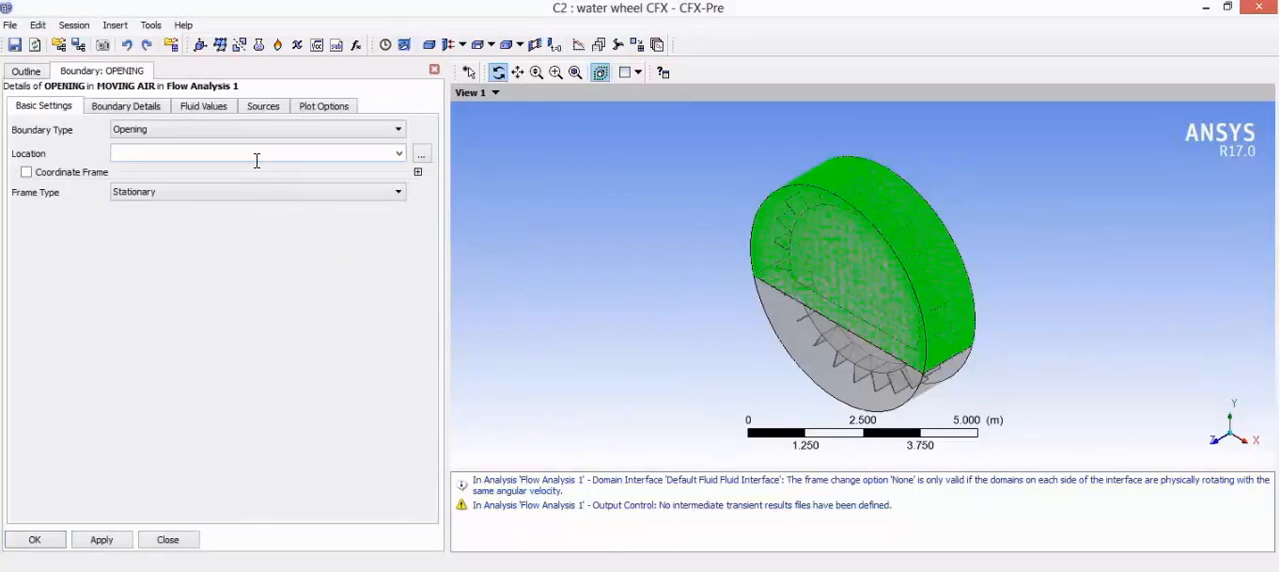
Step: Assign Primitive 2D G as the location of the OPENING boundary and set its relative pressure to 0 Pa
{"action": "left_click", "coordinate": [421, 155]}
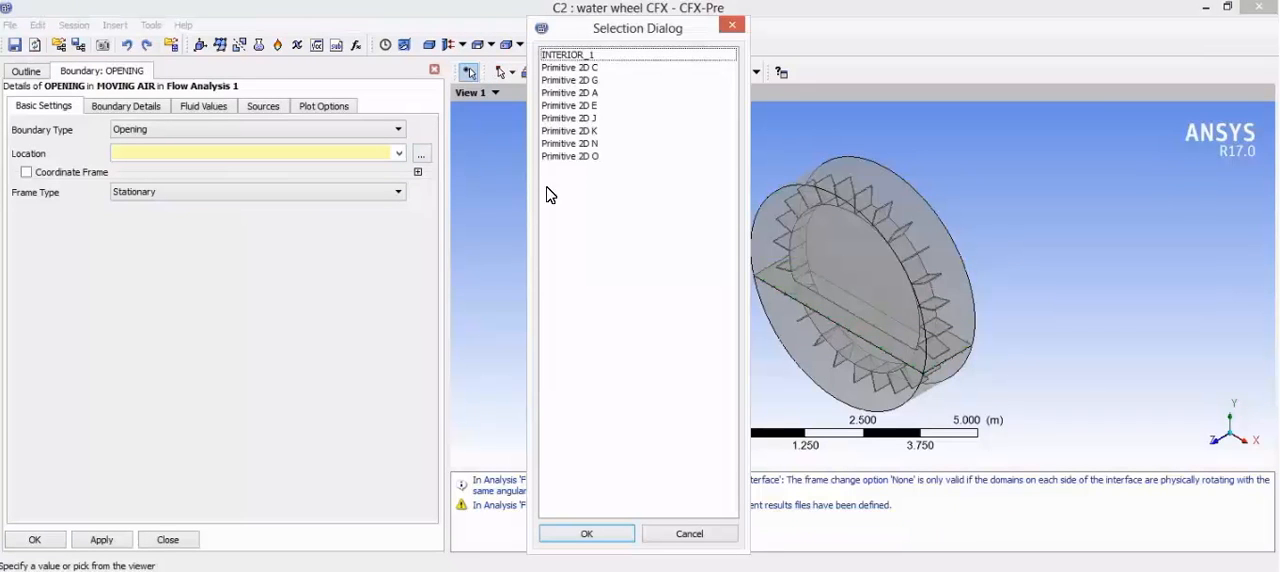
{"action": "left_click", "coordinate": [601, 81]}
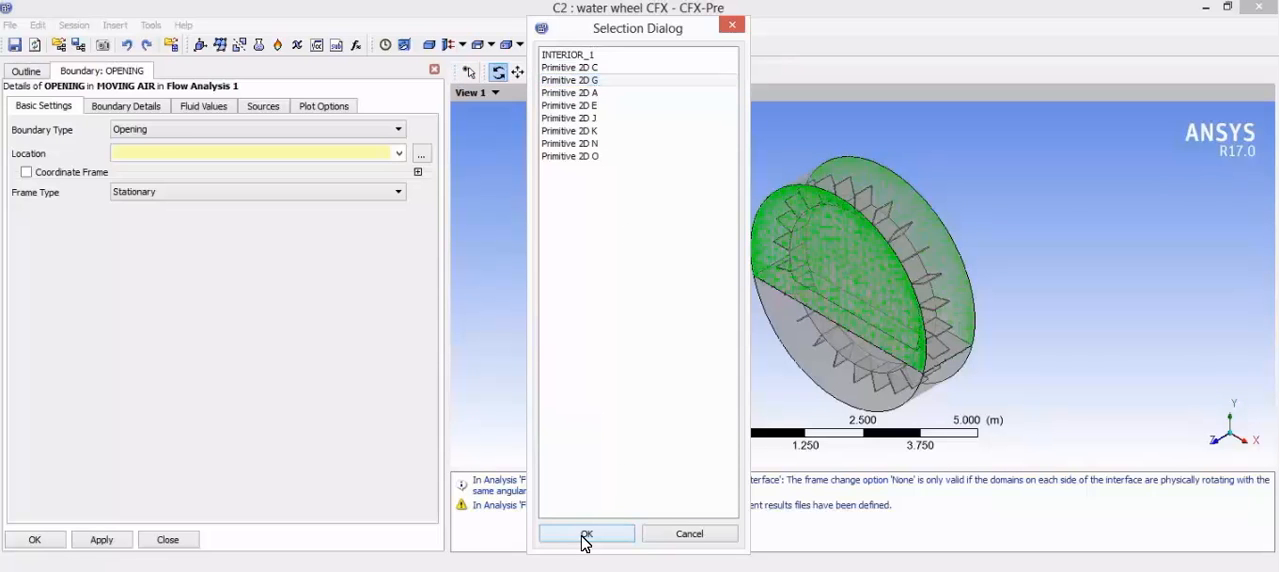
{"action": "left_click", "coordinate": [585, 535]}
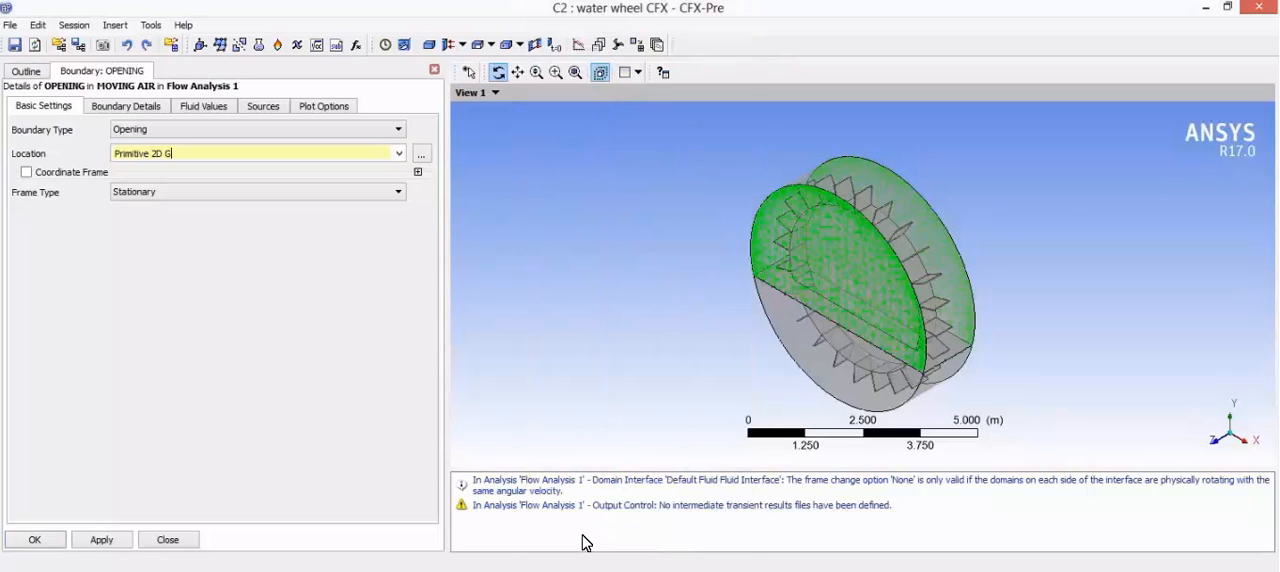
{"action": "left_click", "coordinate": [150, 107]}
{"action": "left_click", "coordinate": [186, 211]}
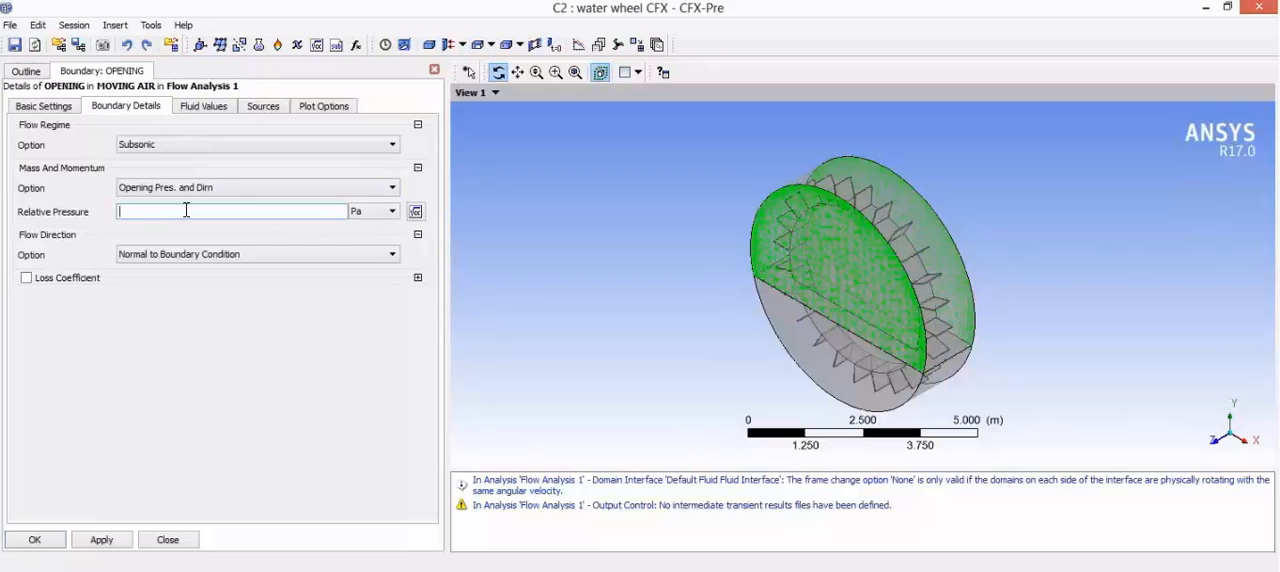
{"action": "left_click", "coordinate": [197, 318]}
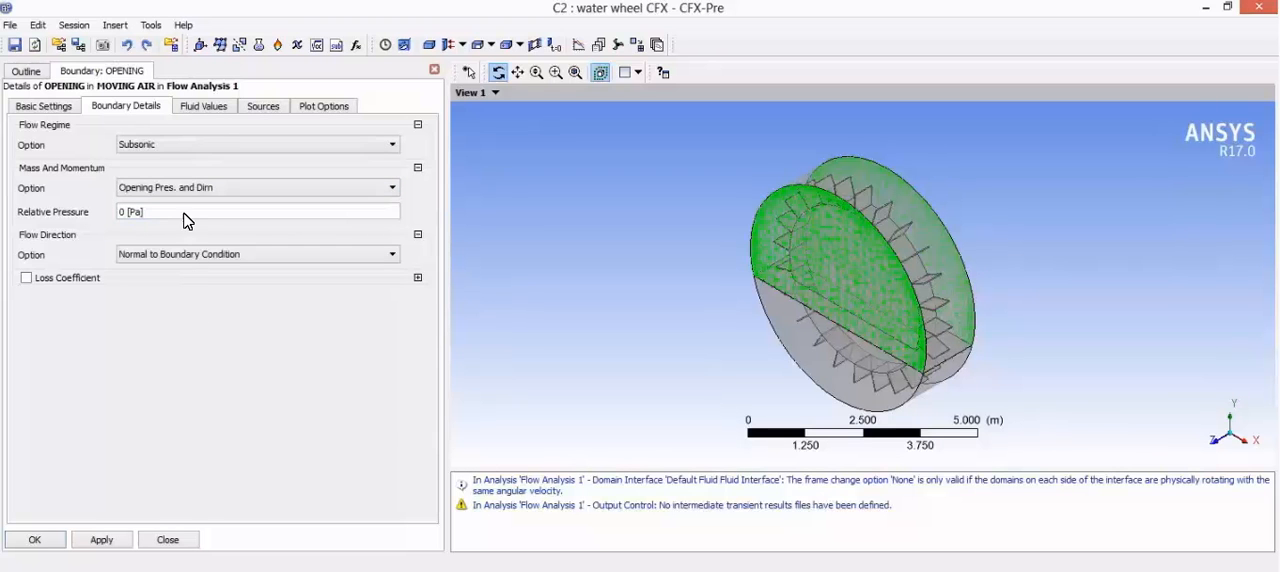
Step: Set the OPENING boundary's volume fraction to 1 for air and 0 for water, and commit the boundary
{"action": "left_click", "coordinate": [206, 106]}
{"action": "left_click", "coordinate": [110, 143]}
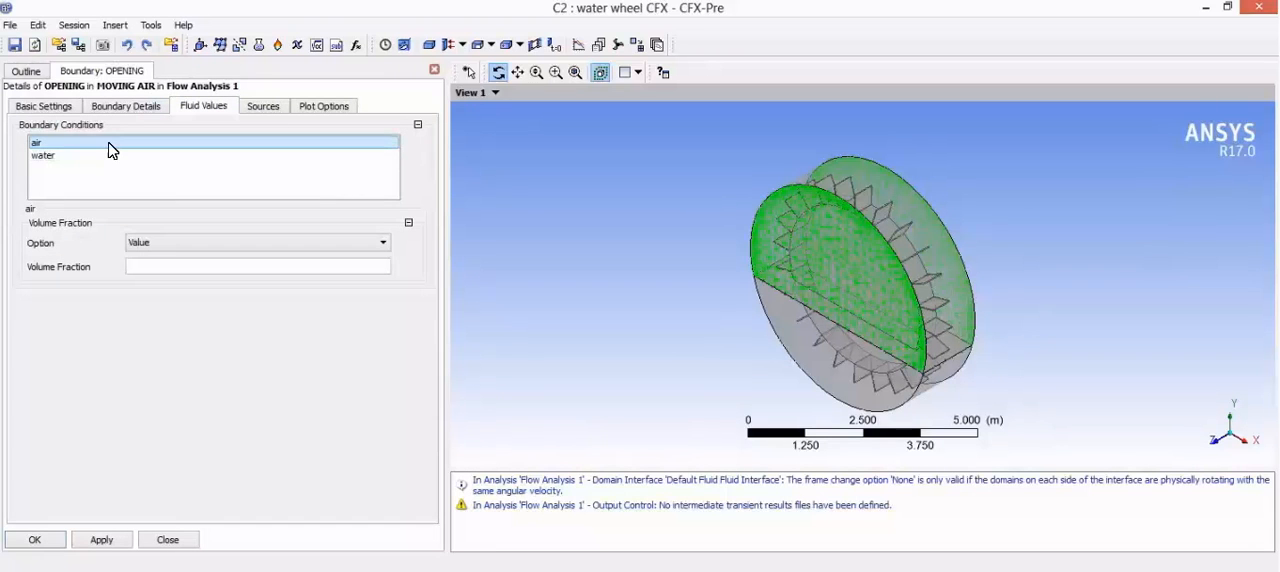
{"action": "left_click", "coordinate": [197, 265]}
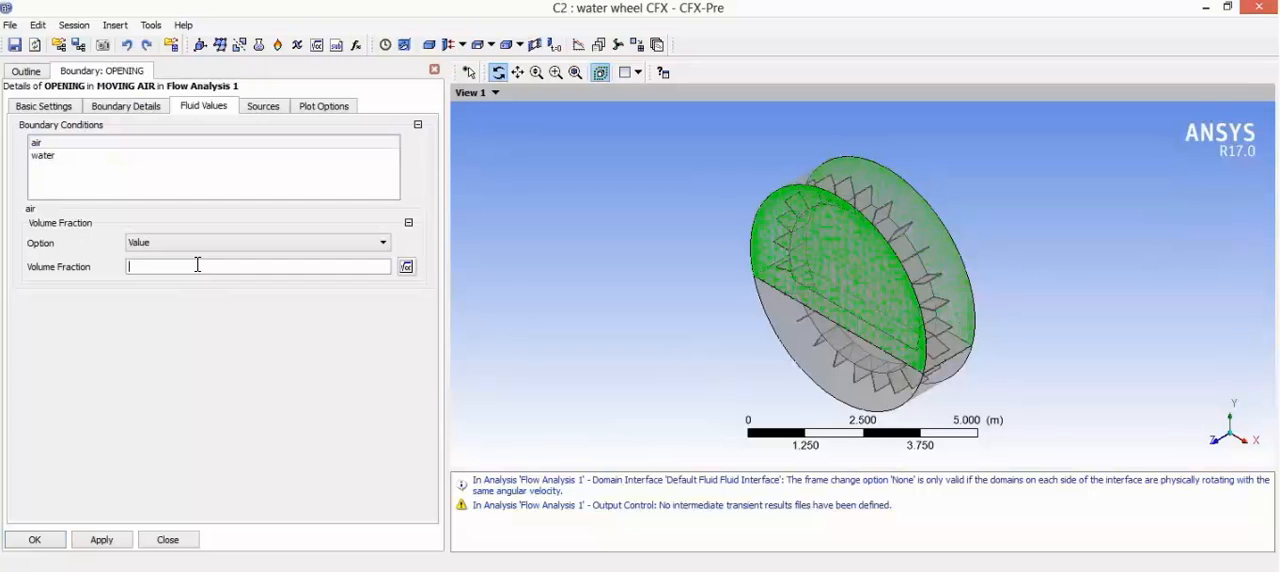
{"action": "left_click", "coordinate": [207, 306]}
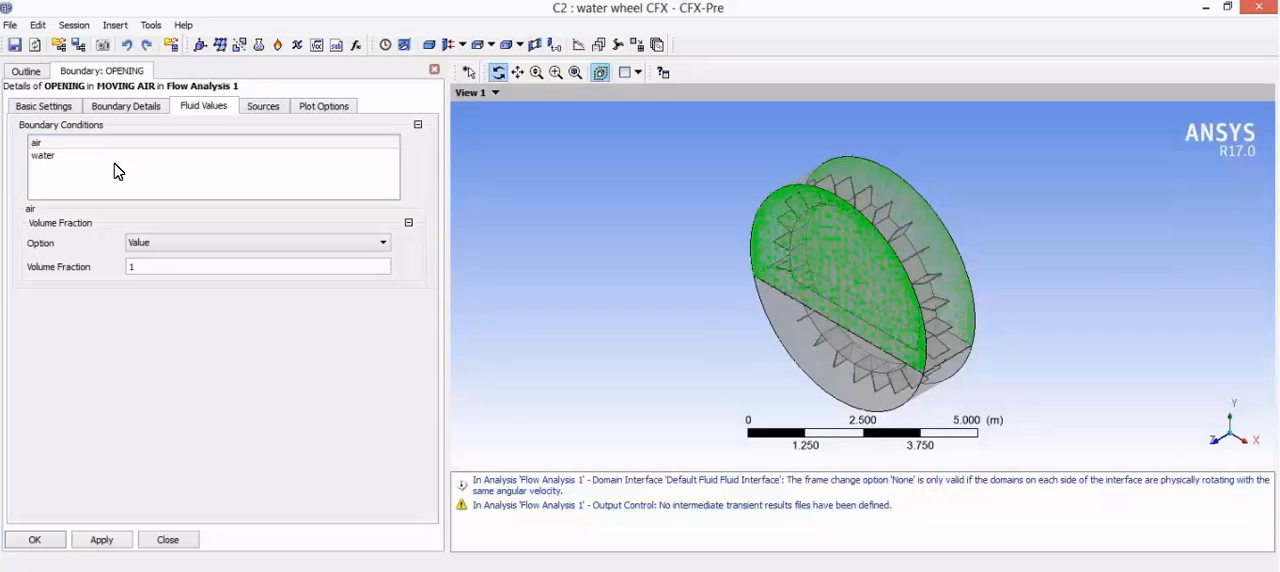
{"action": "left_click", "coordinate": [115, 156]}
{"action": "left_click", "coordinate": [179, 265]}
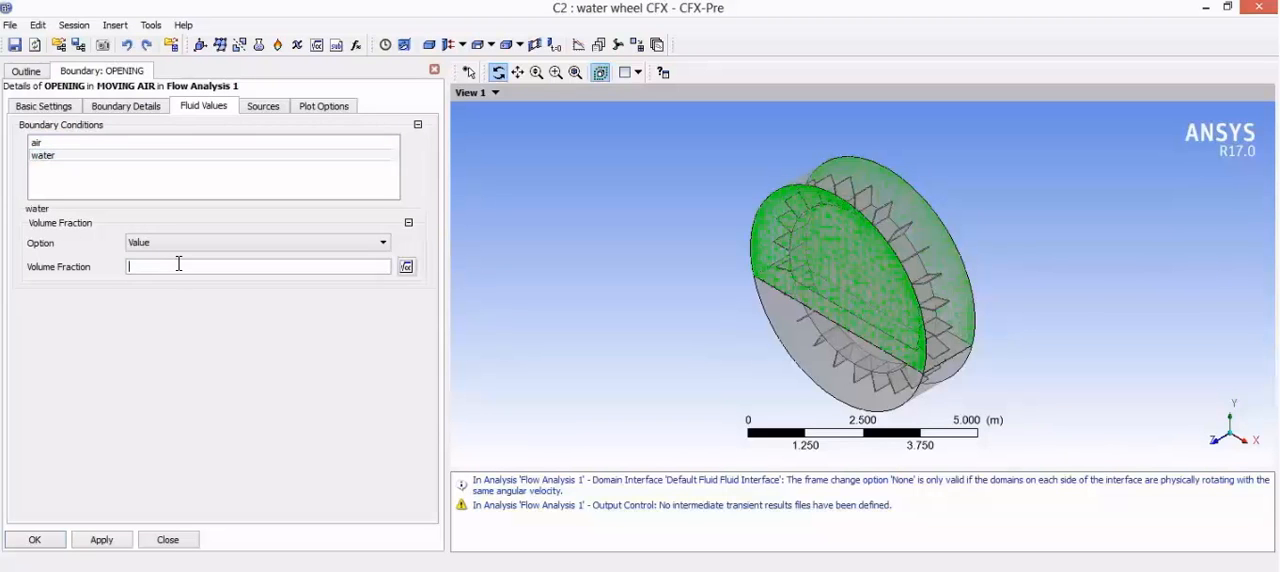
{"action": "left_click", "coordinate": [197, 323]}
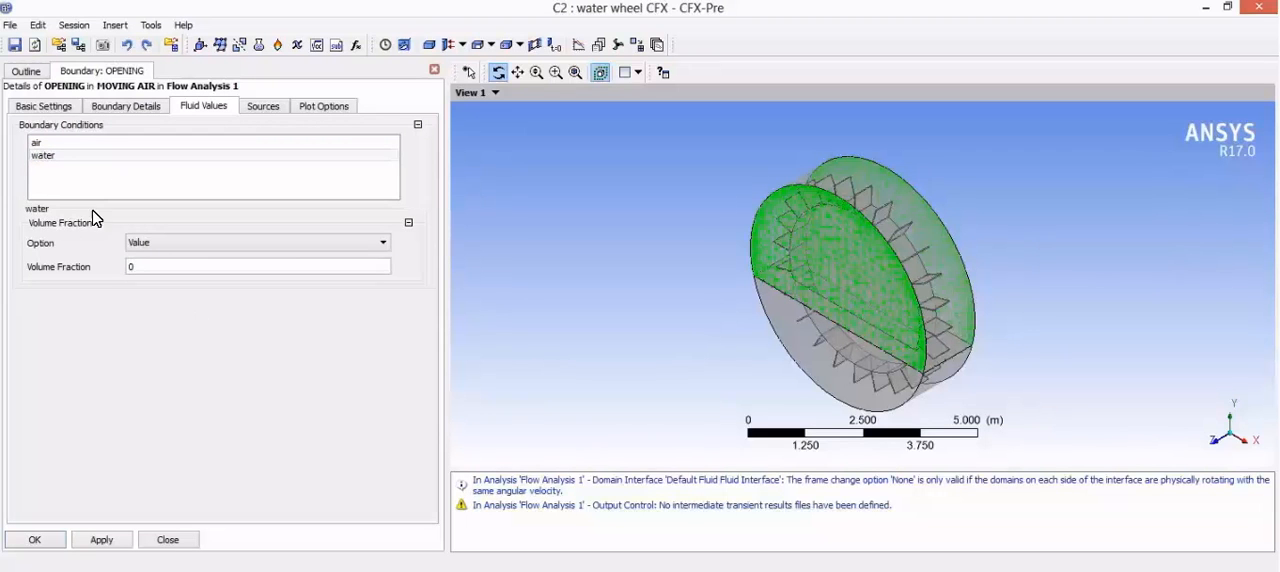
{"action": "left_click", "coordinate": [95, 145]}
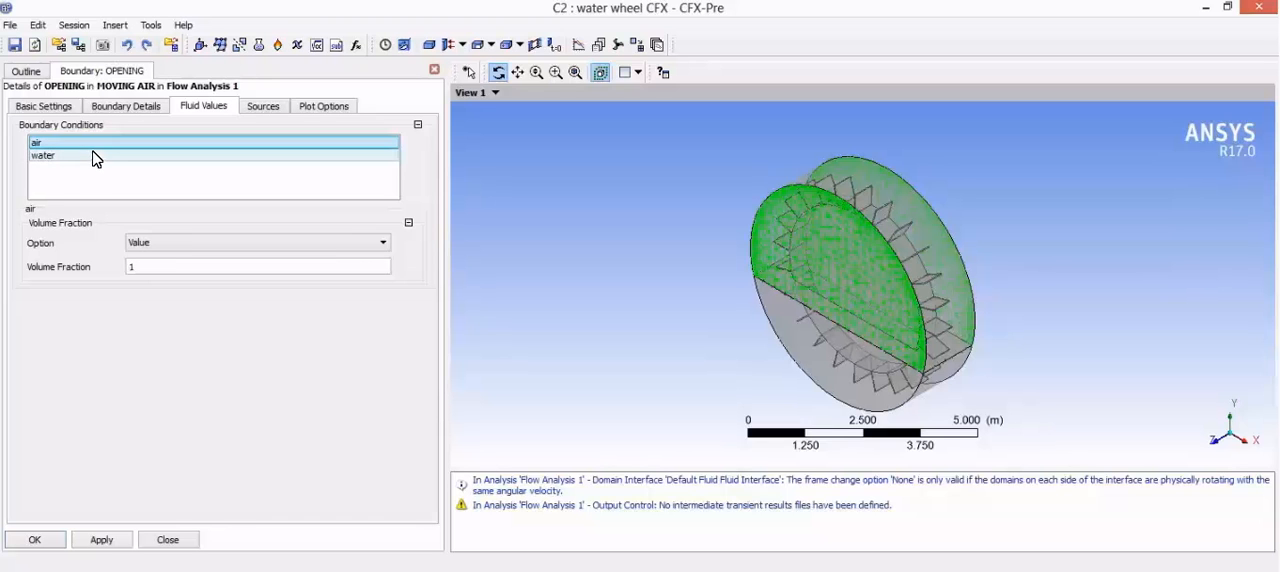
{"action": "left_click", "coordinate": [95, 156]}
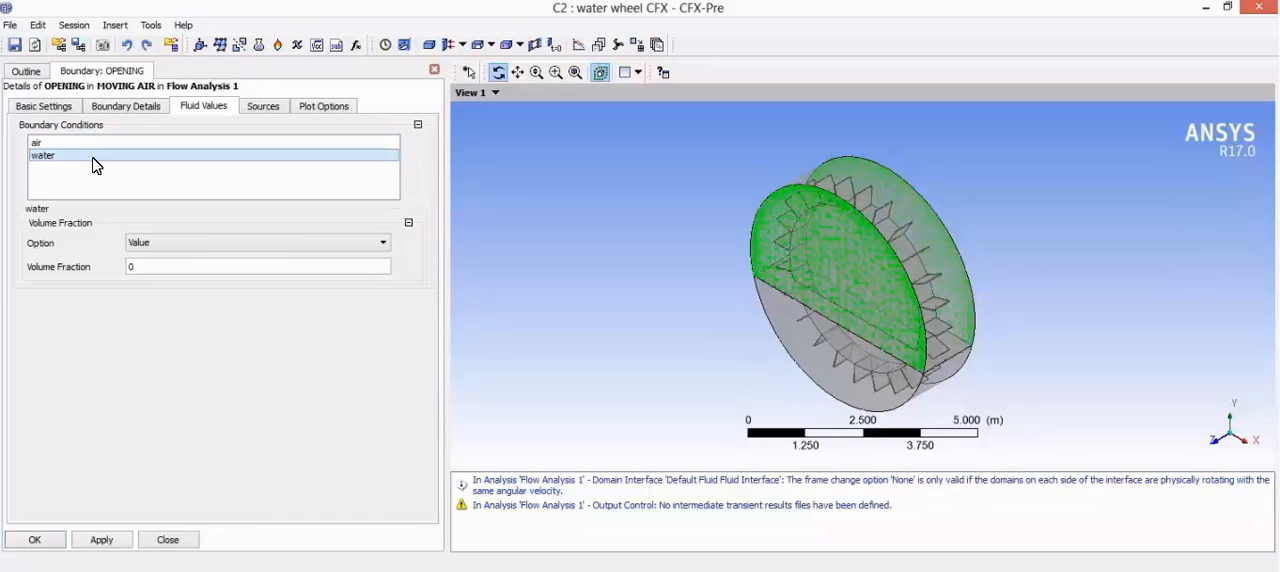
{"action": "left_click", "coordinate": [42, 538]}
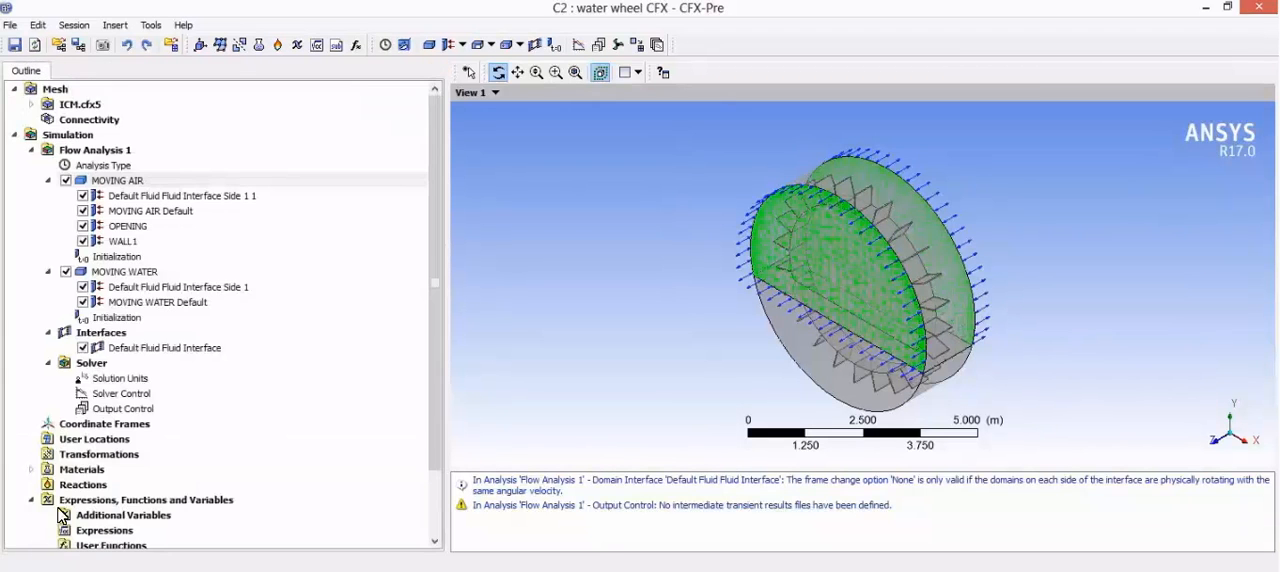
Step: Insert a boundary named WALL2 in the MOVING WATER domain
{"action": "left_click", "coordinate": [134, 276]}
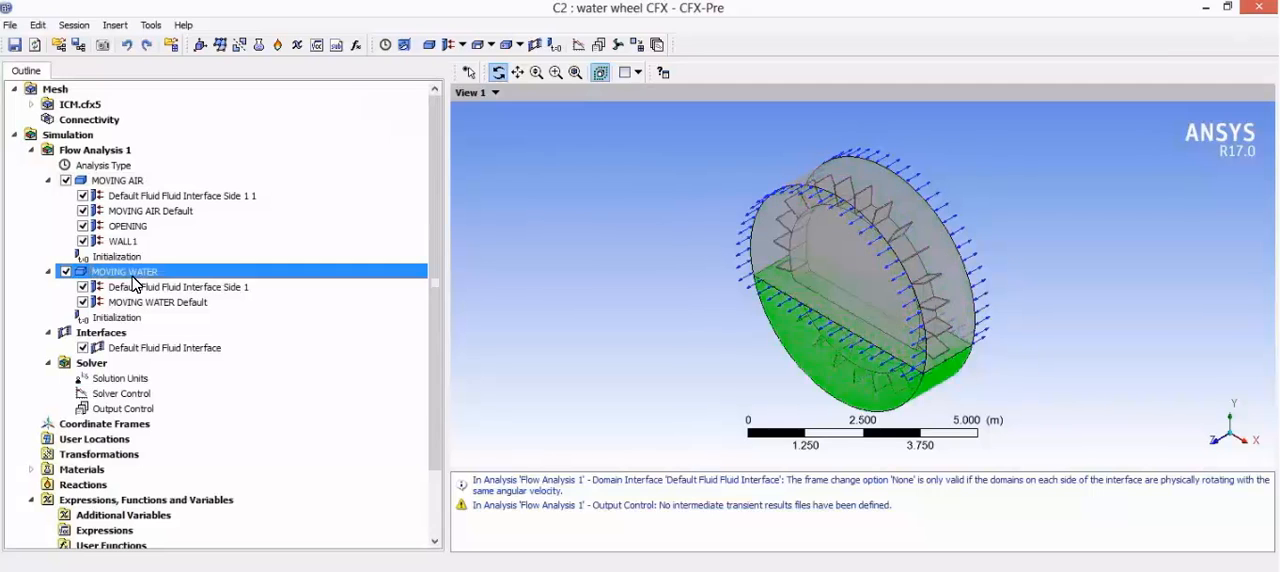
{"action": "right_click", "coordinate": [134, 278]}
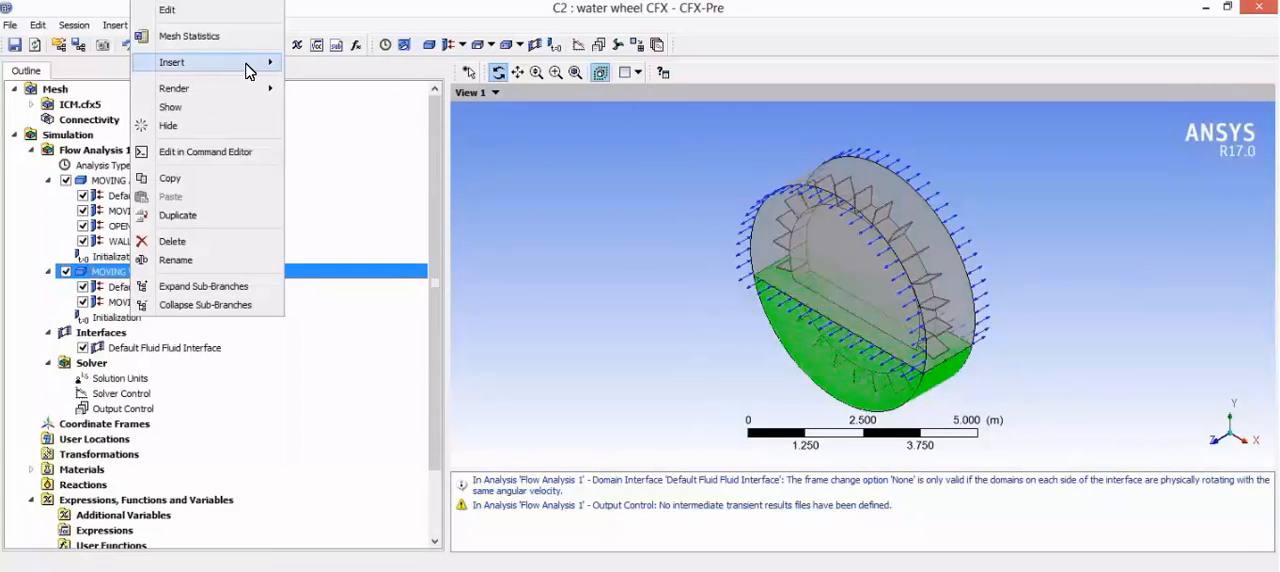
{"action": "mouse_move", "coordinate": [249, 62]}
{"action": "left_click", "coordinate": [325, 65]}
{"action": "type", "text": "WALL2"}
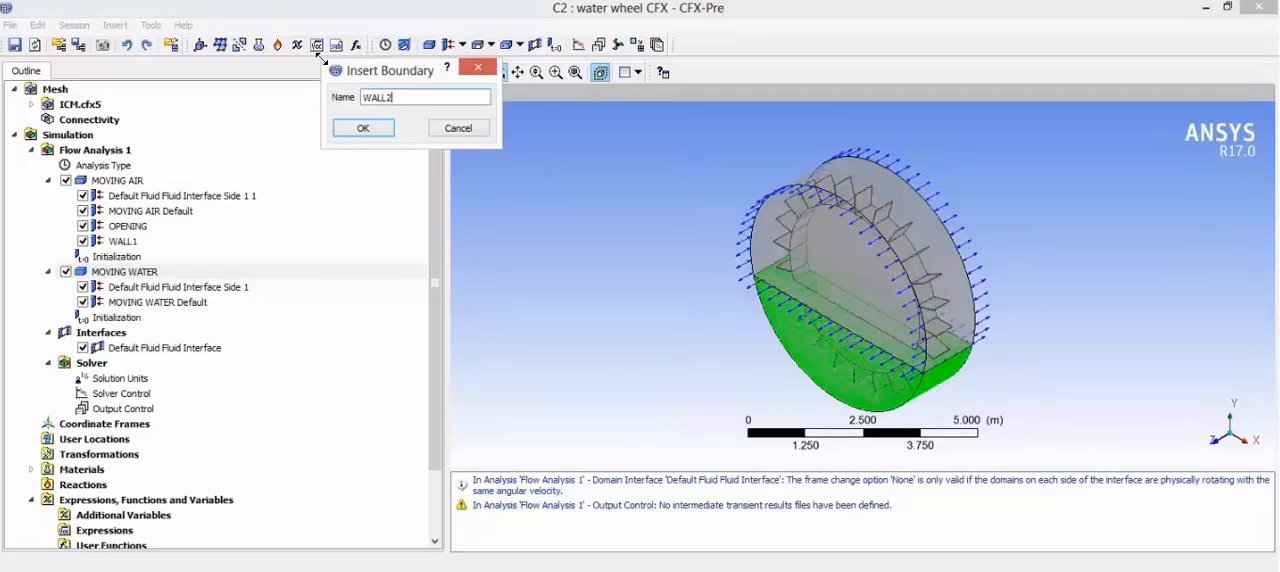
{"action": "key", "text": "Return"}
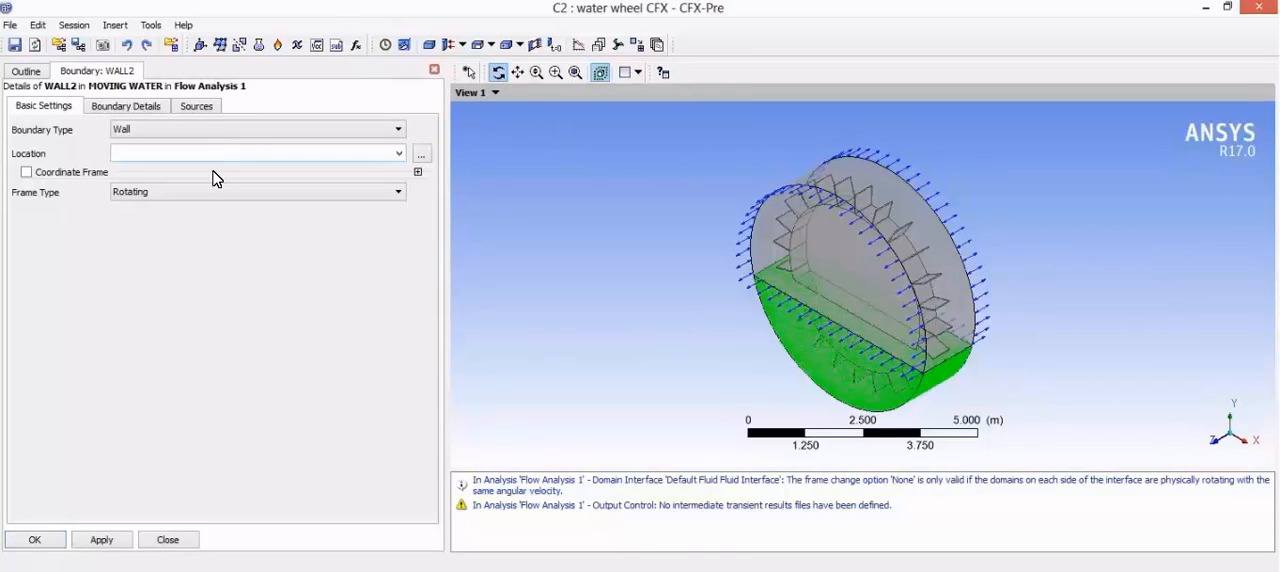
Step: Assign Primitive 2D B and Primitive 2D as the location of the WALL2 boundary and commit it
{"action": "left_click", "coordinate": [421, 156]}
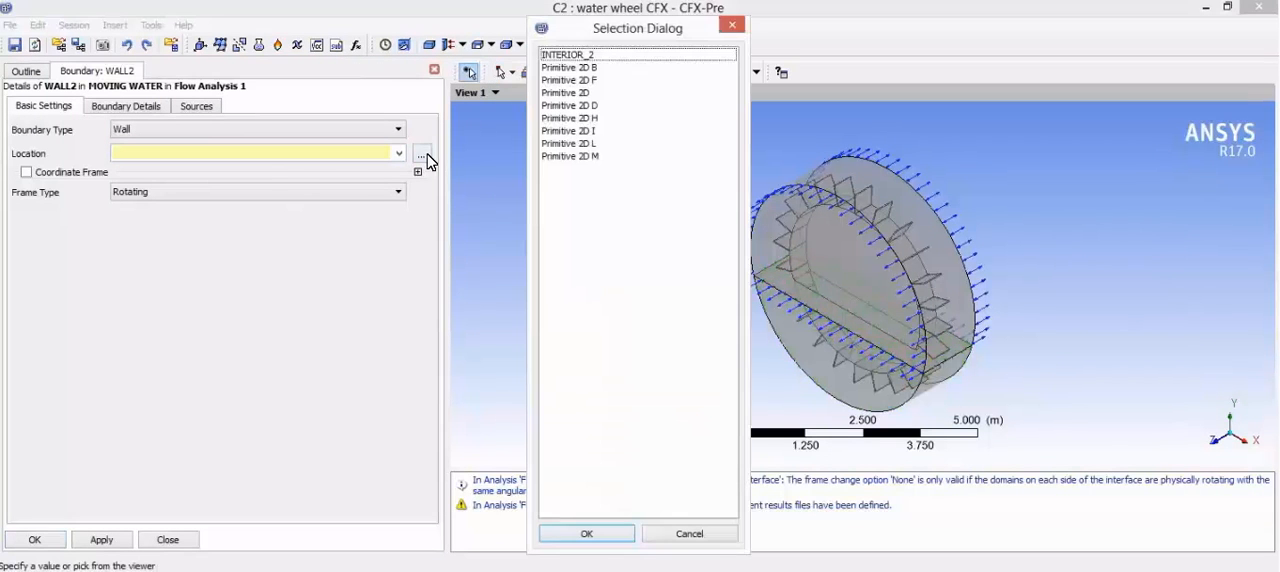
{"action": "left_click", "coordinate": [613, 80], "text": "ctrl"}
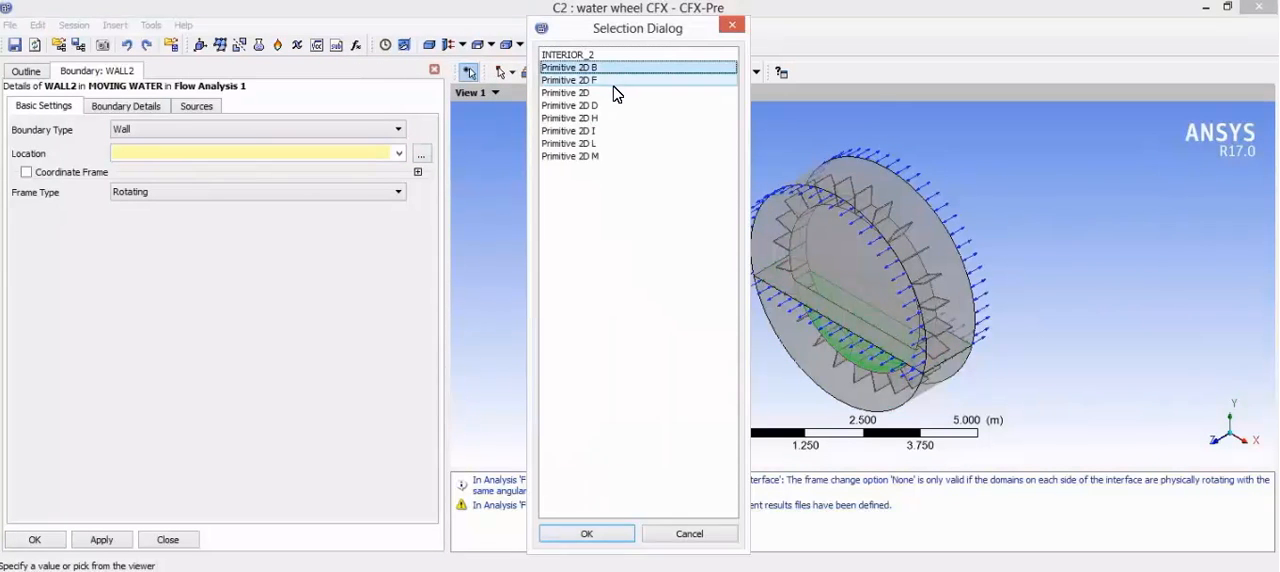
{"action": "left_click", "coordinate": [613, 90], "text": "ctrl"}
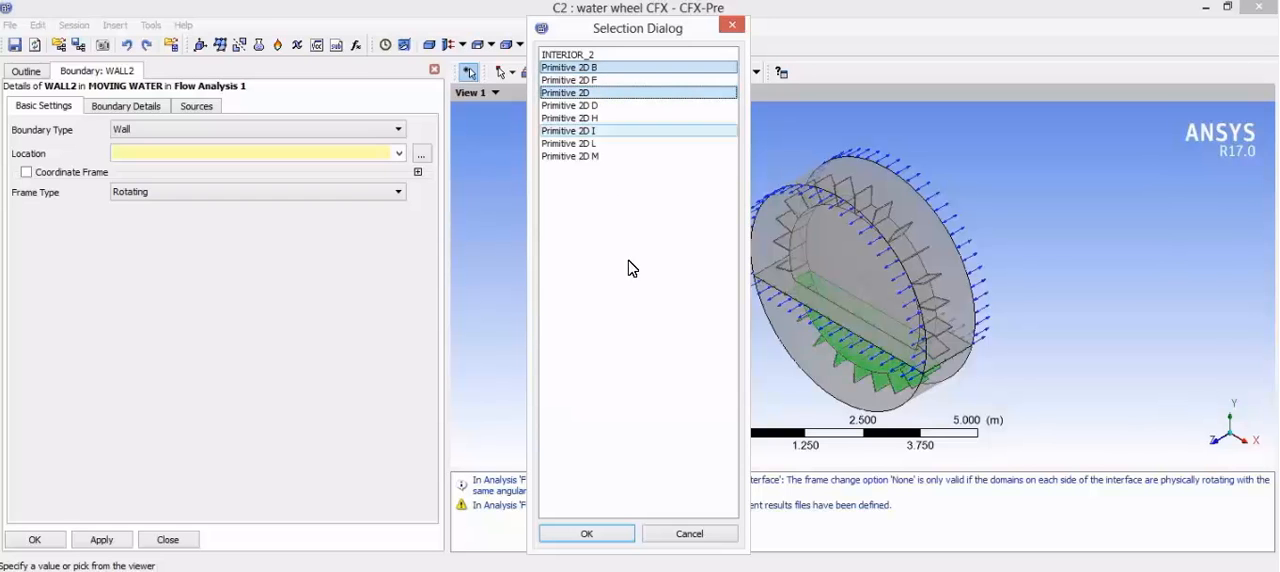
{"action": "left_click", "coordinate": [588, 535]}
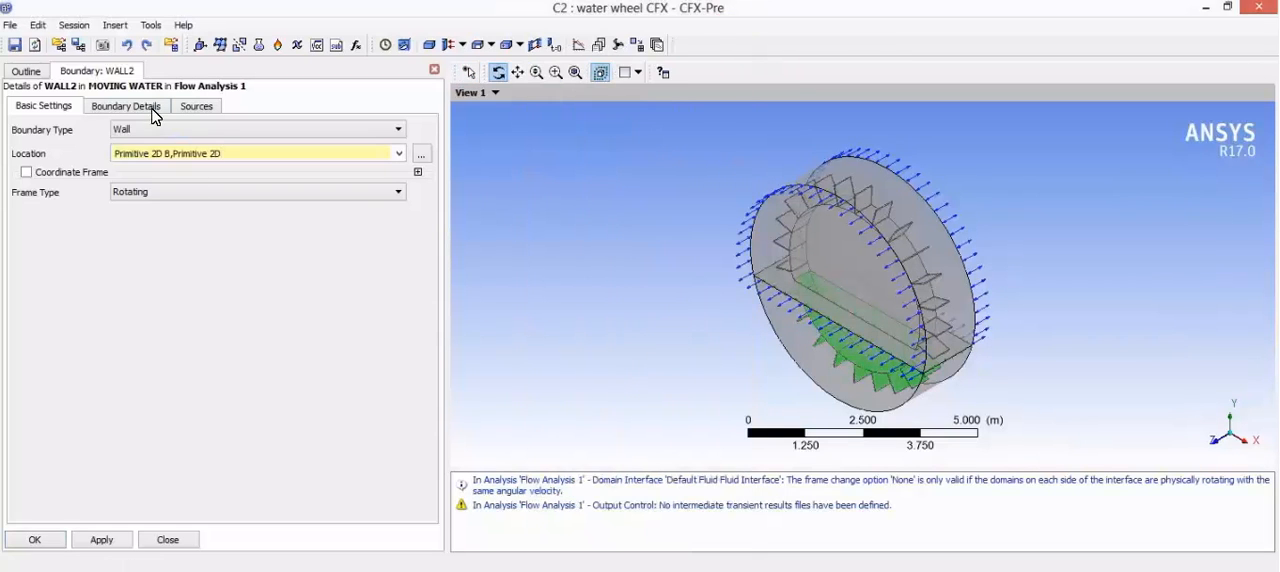
{"action": "left_click", "coordinate": [155, 108]}
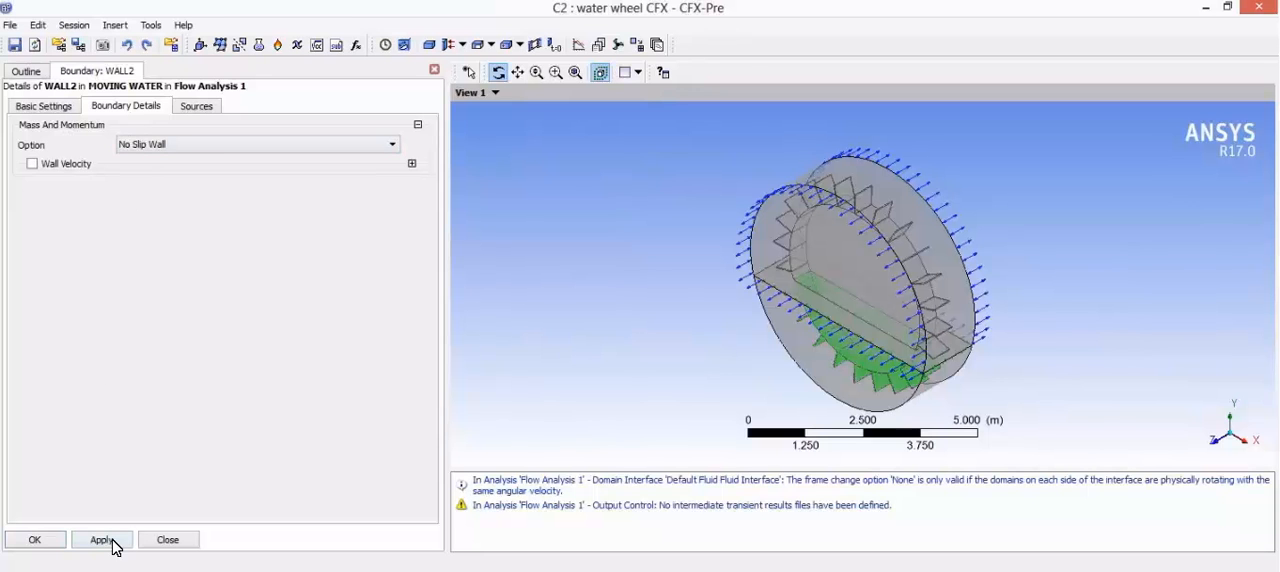
{"action": "left_click", "coordinate": [52, 539]}
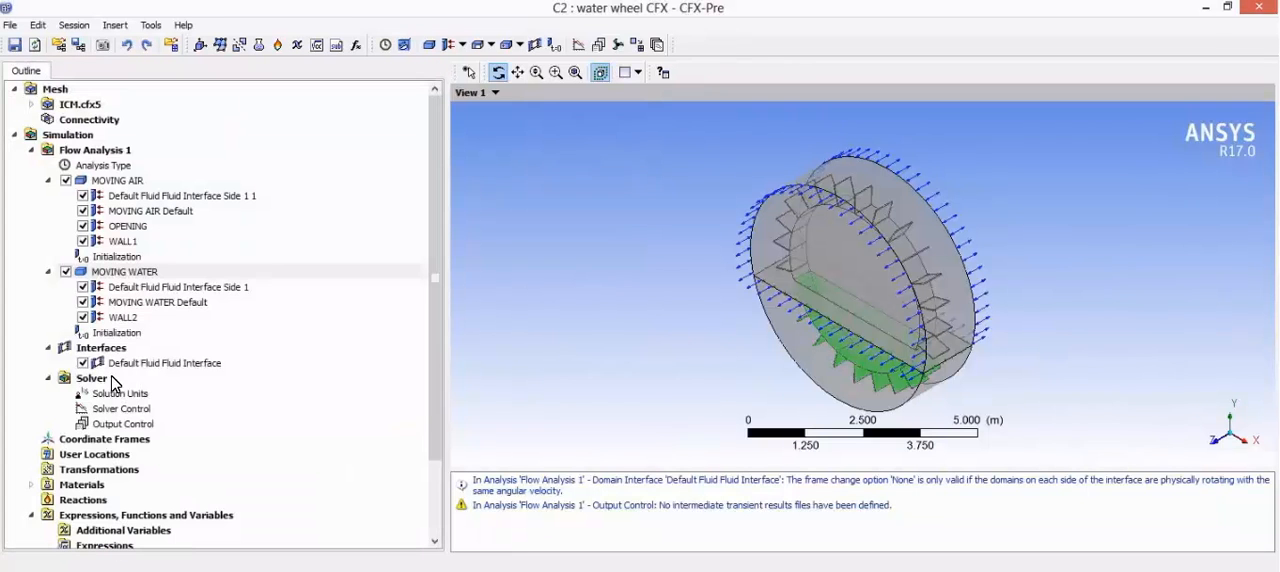
Step: Insert a boundary named OPENING2 in the MOVING WATER domain
{"action": "right_click", "coordinate": [147, 277]}
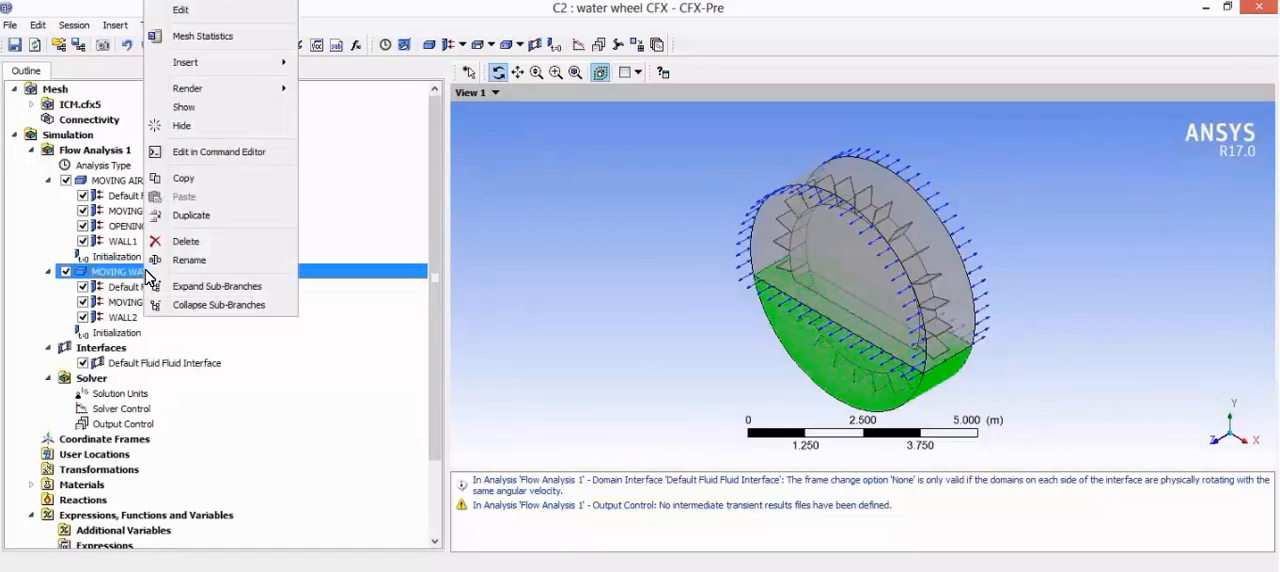
{"action": "mouse_move", "coordinate": [244, 62]}
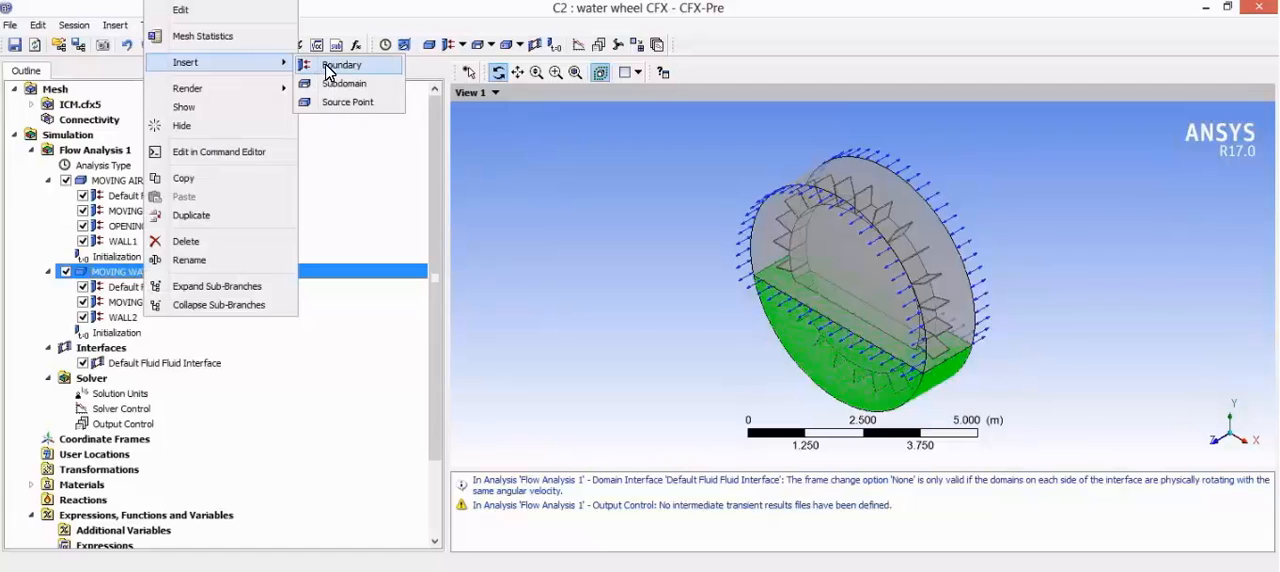
{"action": "left_click", "coordinate": [328, 66]}
{"action": "type", "text": "OPENING2"}
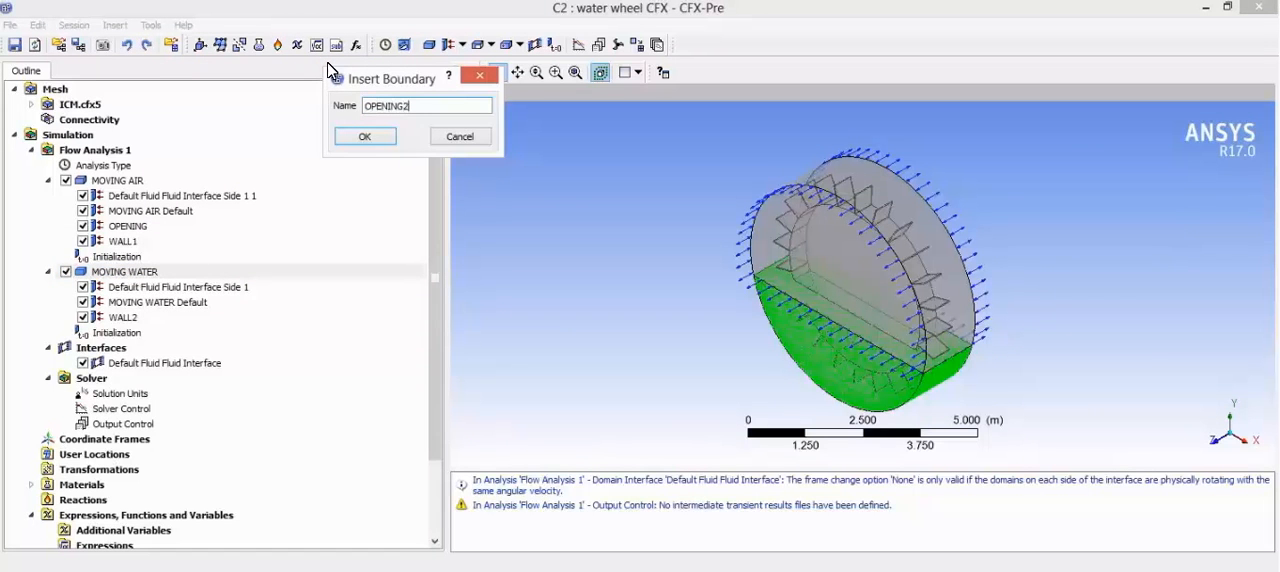
{"action": "key", "text": "Return"}
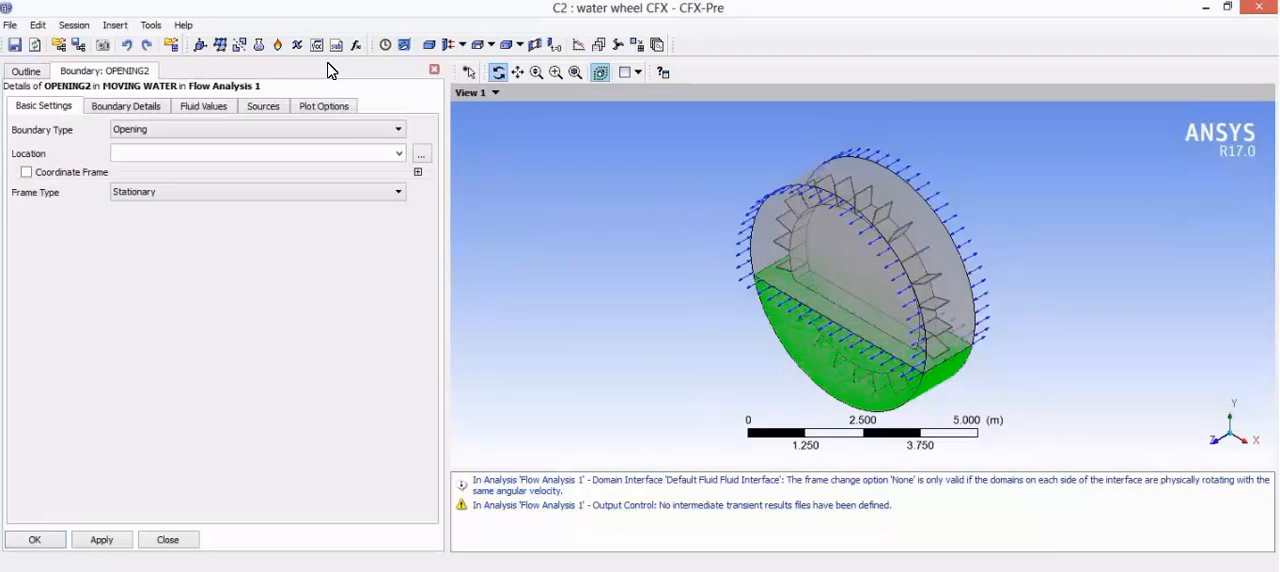
Step: Assign Primitive 2D F as the location of the OPENING2 boundary and set its relative pressure to 0 Pa
{"action": "left_click", "coordinate": [421, 154]}
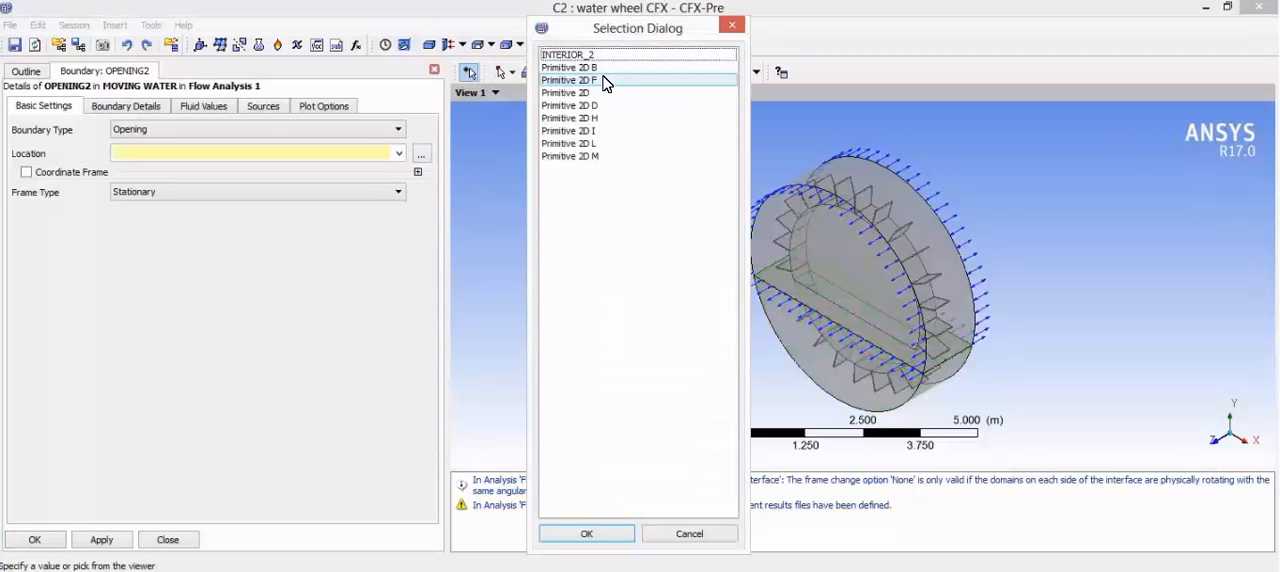
{"action": "left_click", "coordinate": [604, 80]}
{"action": "left_click", "coordinate": [587, 533]}
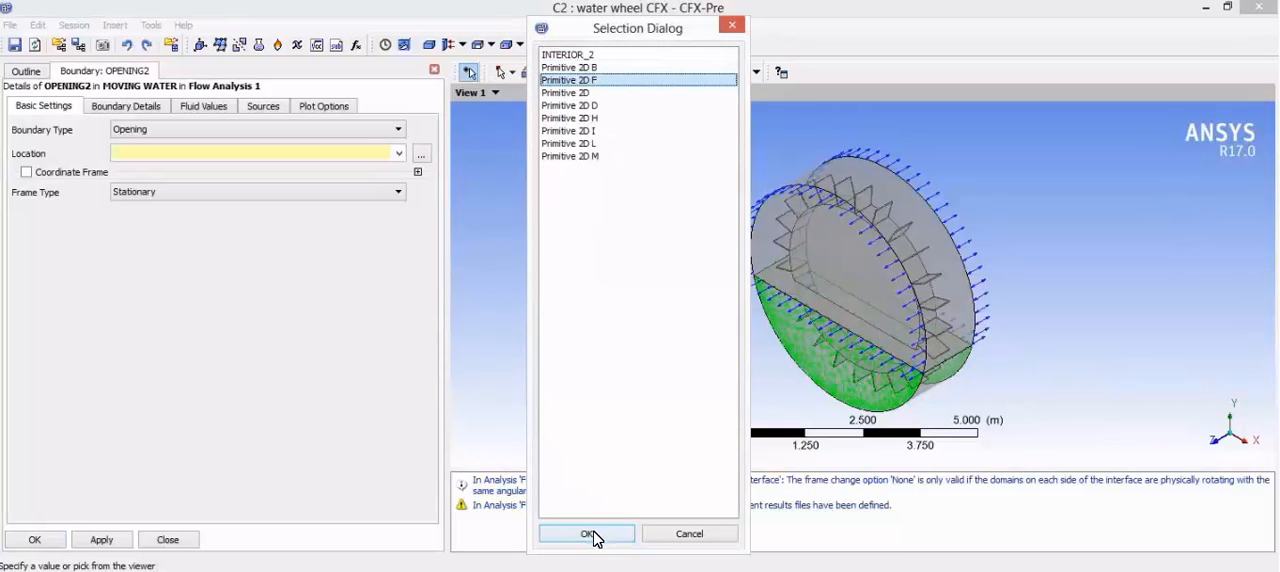
{"action": "left_click", "coordinate": [127, 107]}
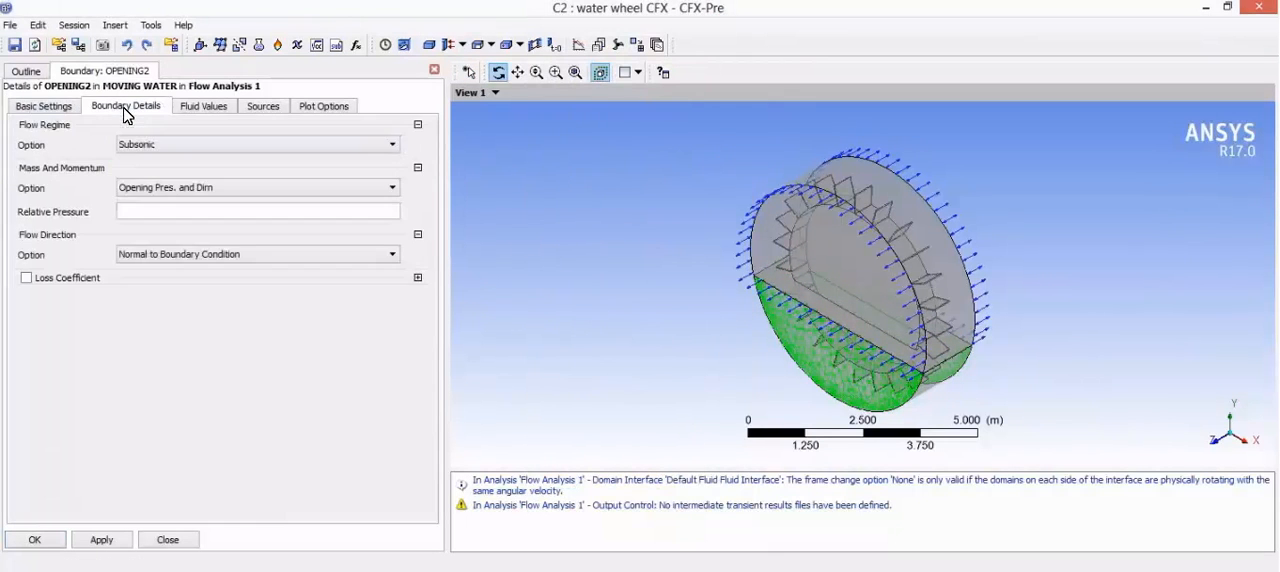
{"action": "left_click", "coordinate": [144, 213]}
{"action": "type", "text": "0"}
{"action": "left_click", "coordinate": [157, 380]}
{"action": "left_click", "coordinate": [200, 108]}
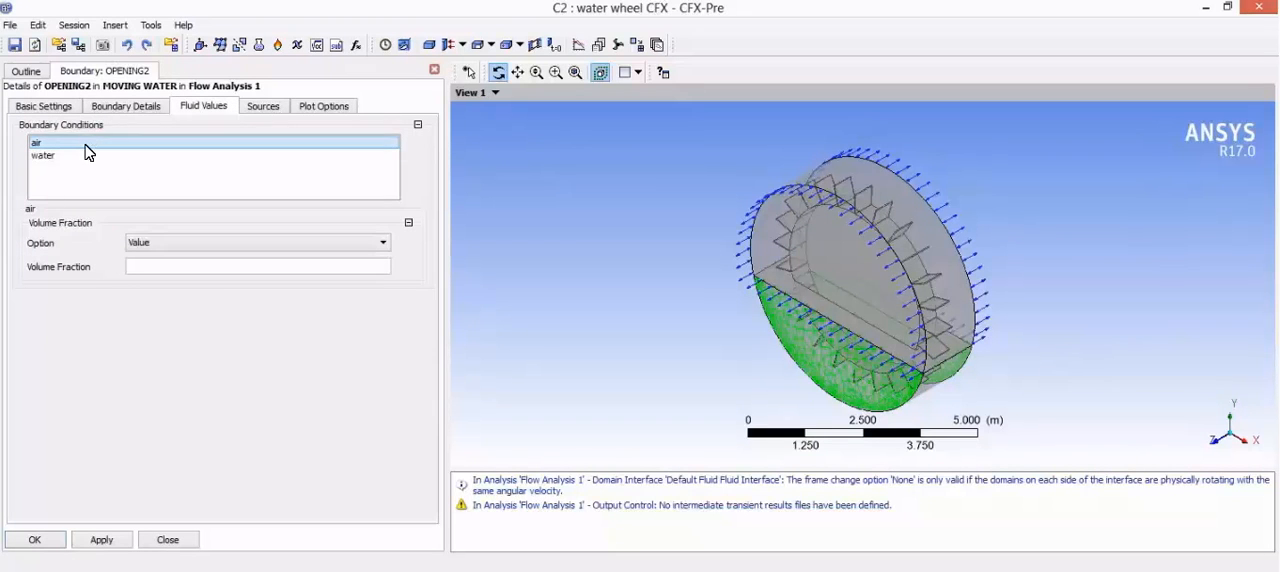
Step: Set the air volume fraction of OPENING2, set its water volume fraction to 1, and commit the boundary
{"action": "left_click", "coordinate": [195, 267]}
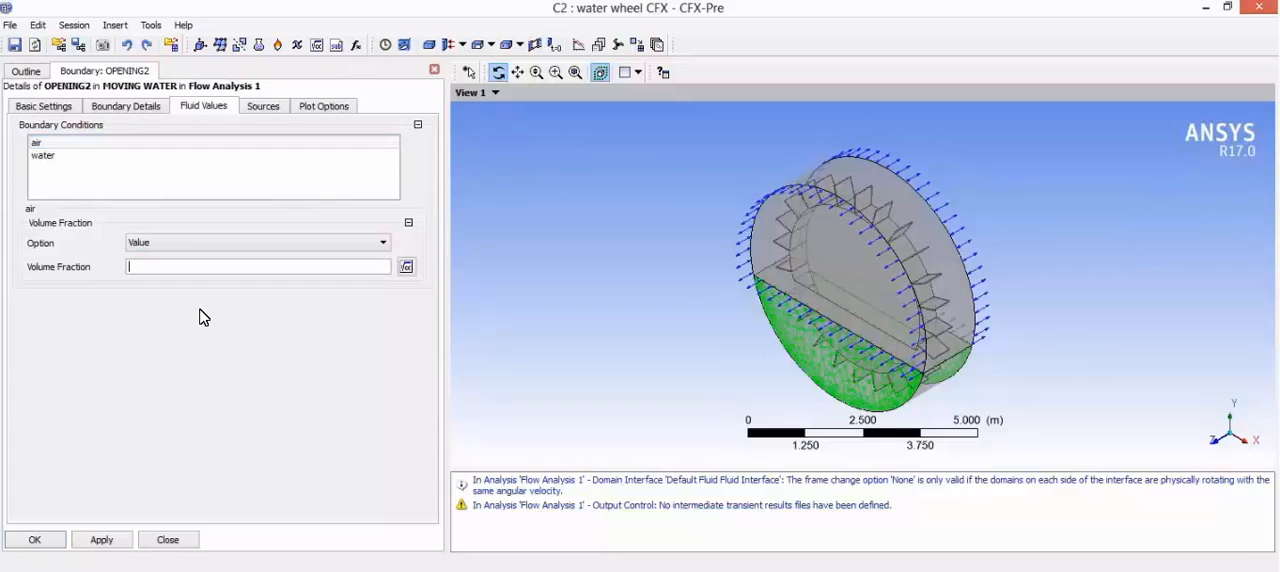
{"action": "left_click", "coordinate": [200, 315]}
{"action": "left_click", "coordinate": [118, 157]}
{"action": "left_click", "coordinate": [165, 267]}
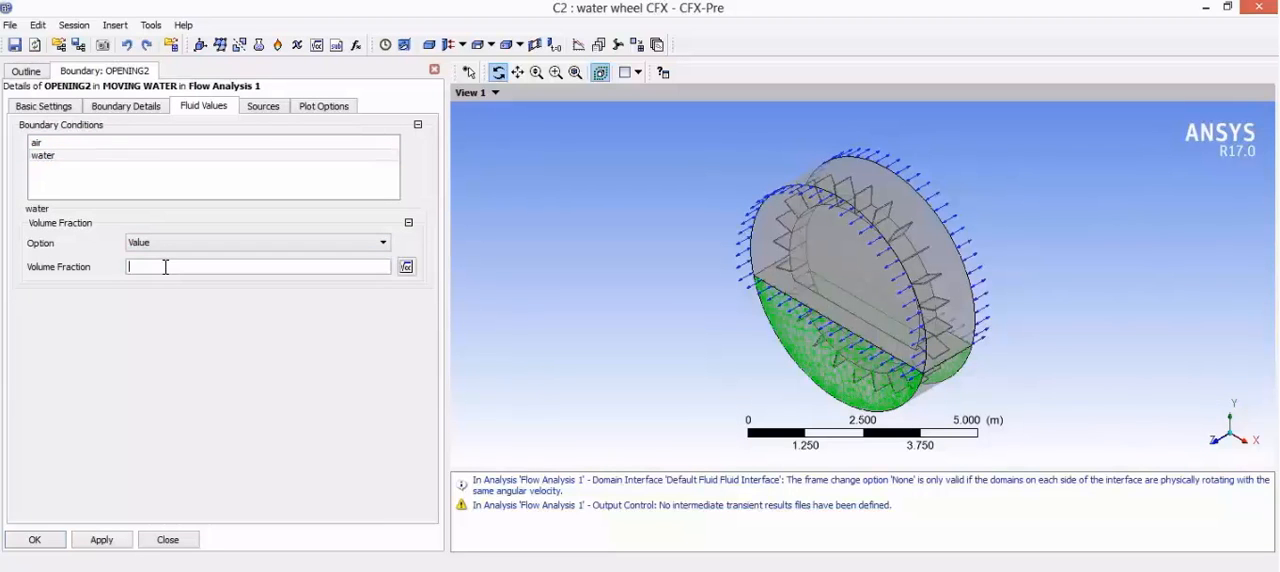
{"action": "left_click", "coordinate": [174, 300]}
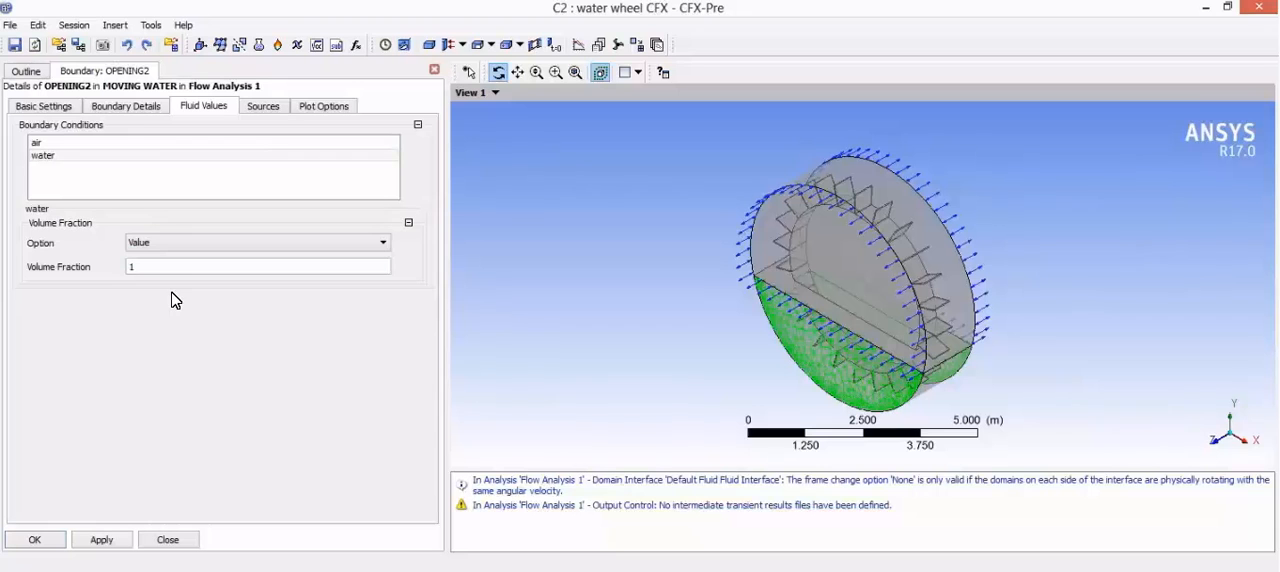
{"action": "left_click", "coordinate": [118, 157]}
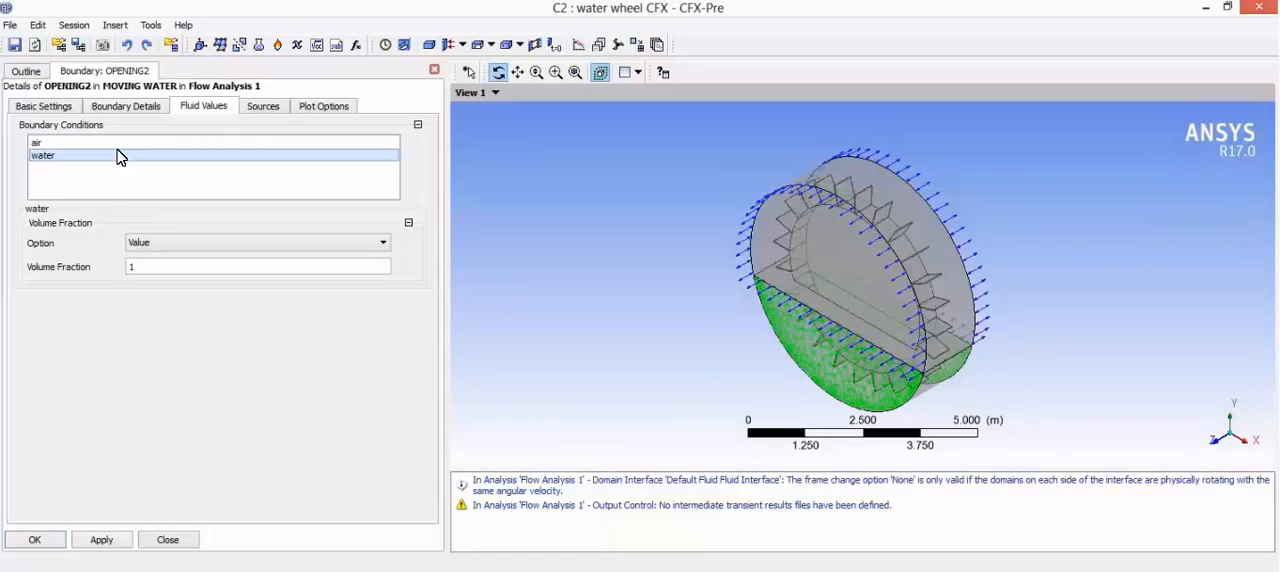
{"action": "left_click", "coordinate": [104, 539]}
{"action": "left_click", "coordinate": [50, 539]}
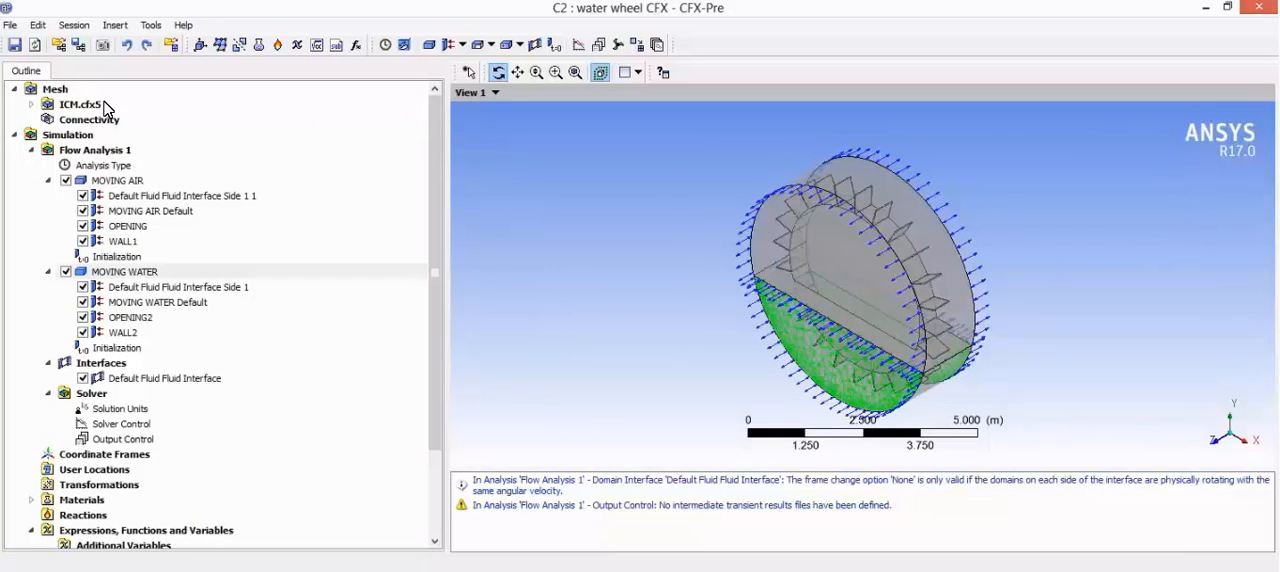
Step: Import the ICEM CFD mesh ICM-1.cfx5 from the ICM-1 folder with metres as mesh units
{"action": "left_click", "coordinate": [55, 89]}
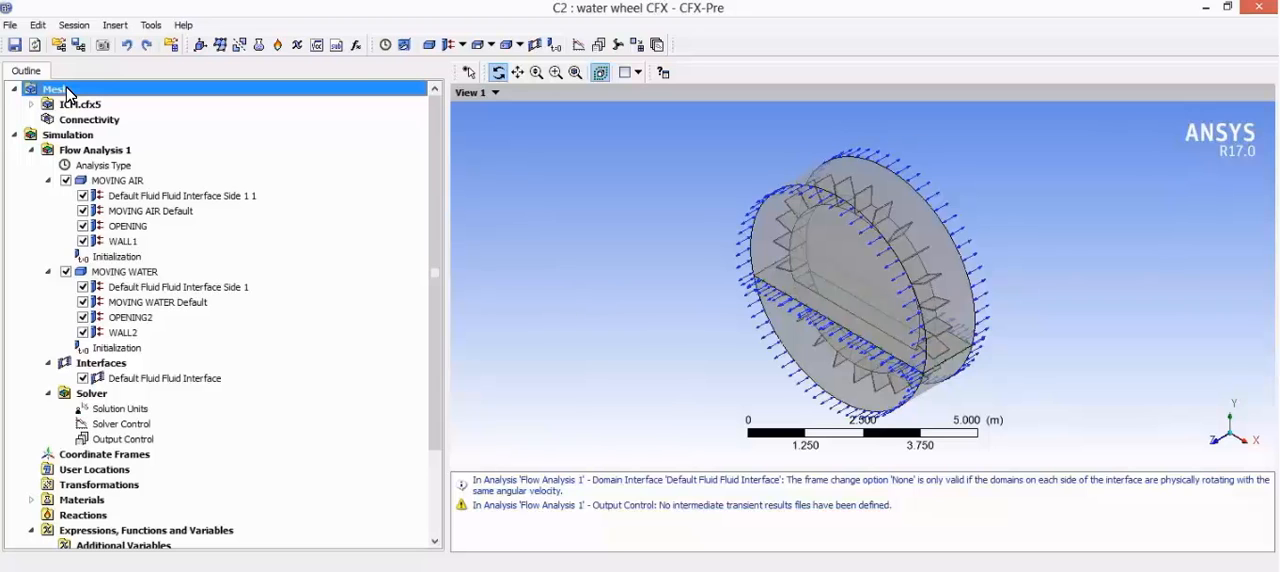
{"action": "right_click", "coordinate": [68, 93]}
{"action": "mouse_move", "coordinate": [150, 97]}
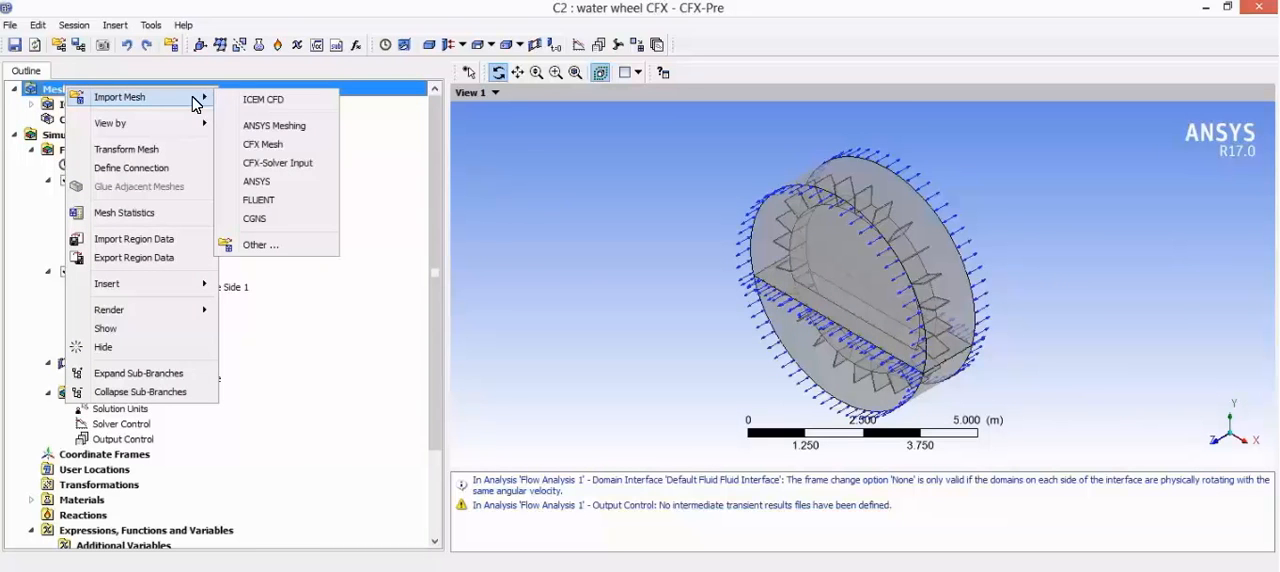
{"action": "left_click", "coordinate": [262, 101]}
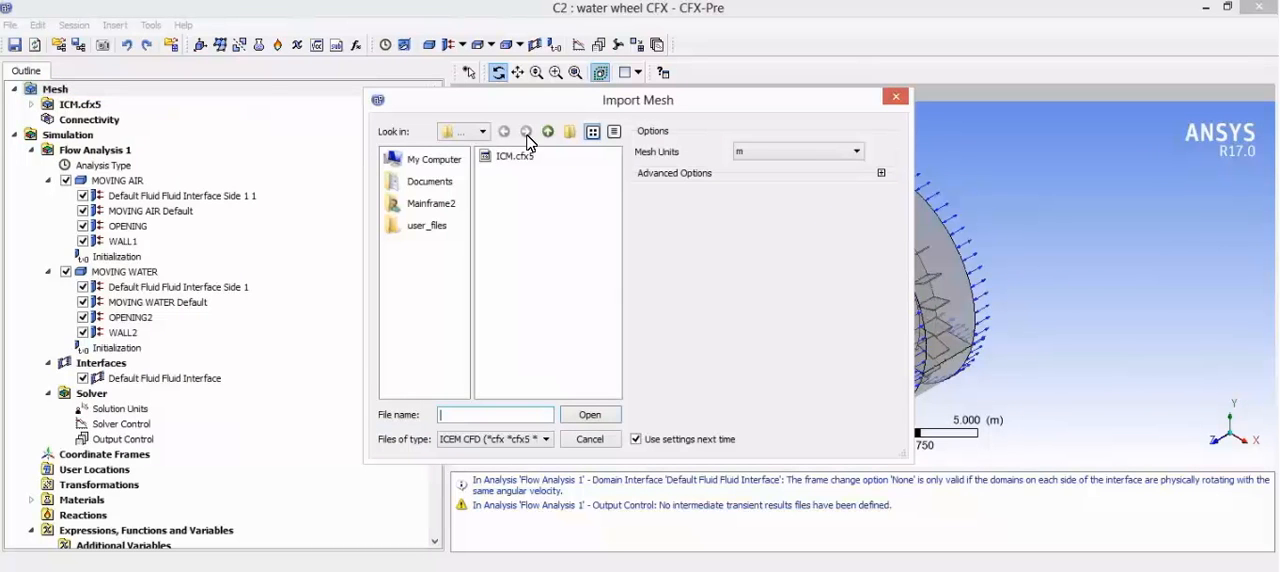
{"action": "left_click", "coordinate": [548, 132]}
{"action": "left_click", "coordinate": [548, 132]}
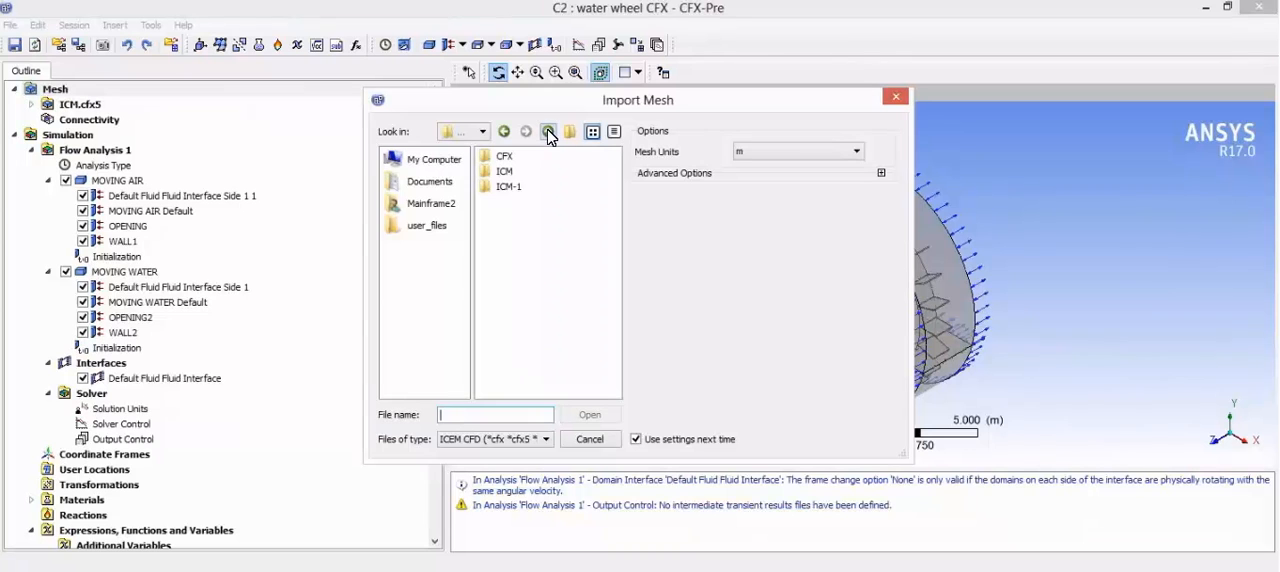
{"action": "double_click", "coordinate": [518, 187]}
{"action": "double_click", "coordinate": [512, 158]}
{"action": "double_click", "coordinate": [509, 160]}
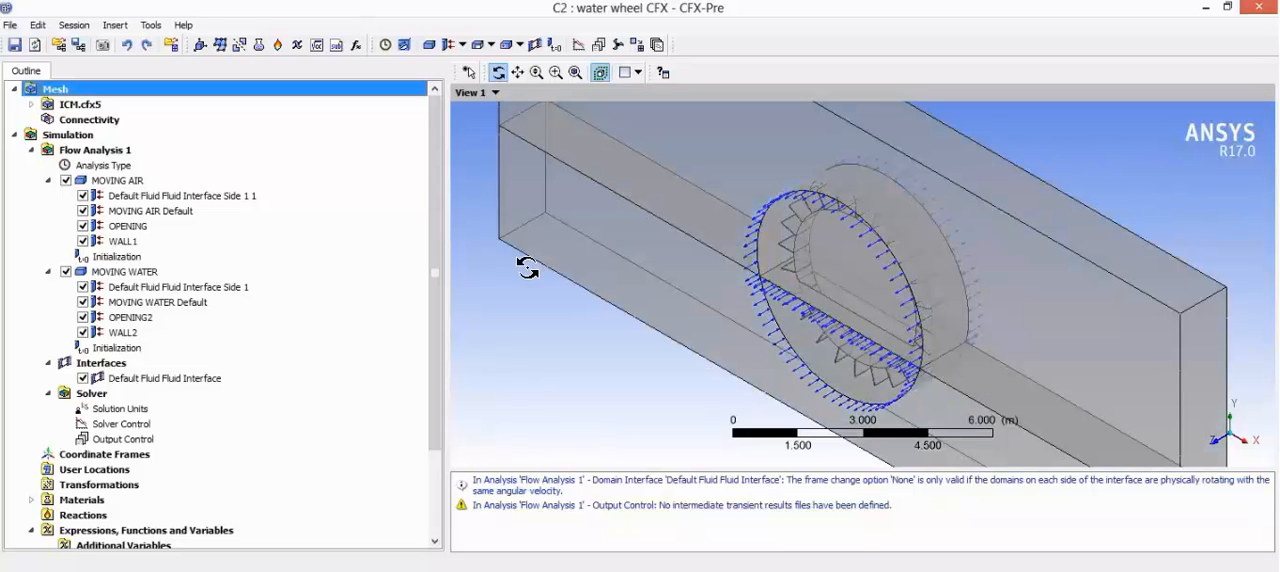
Step: Insert a new domain named STATIONARY AIR in Flow Analysis 1
{"action": "scroll", "coordinate": [627, 317], "scroll_direction": "up", "scroll_amount": 2}
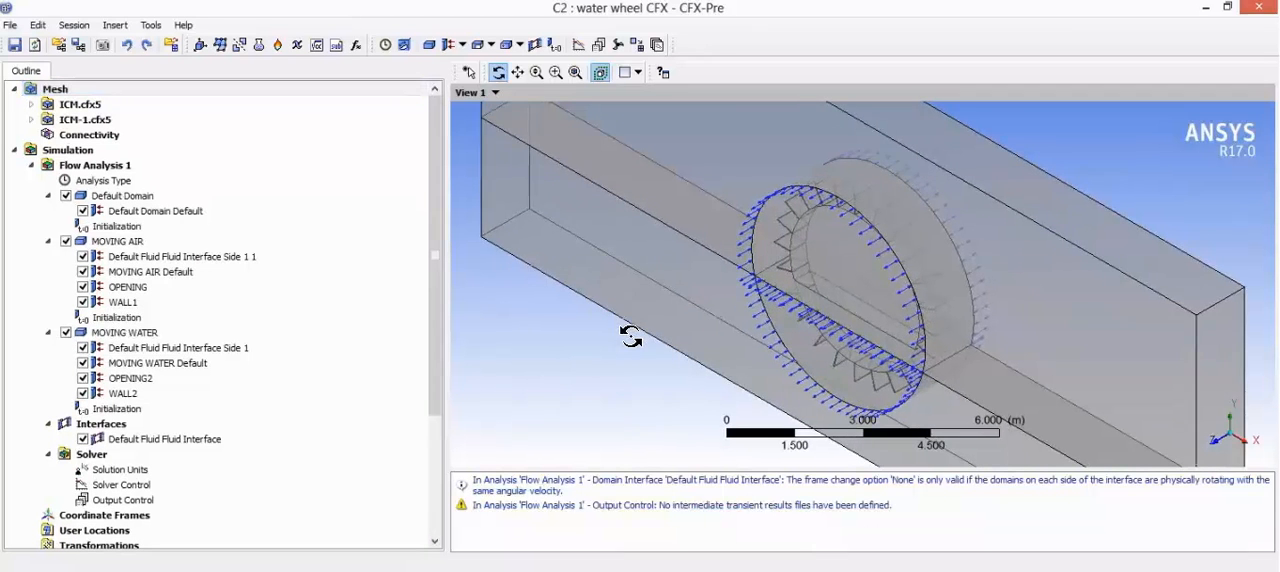
{"action": "scroll", "coordinate": [632, 336], "scroll_direction": "down", "scroll_amount": 7}
{"action": "left_click_drag", "start_coordinate": [661, 307], "coordinate": [714, 302]}
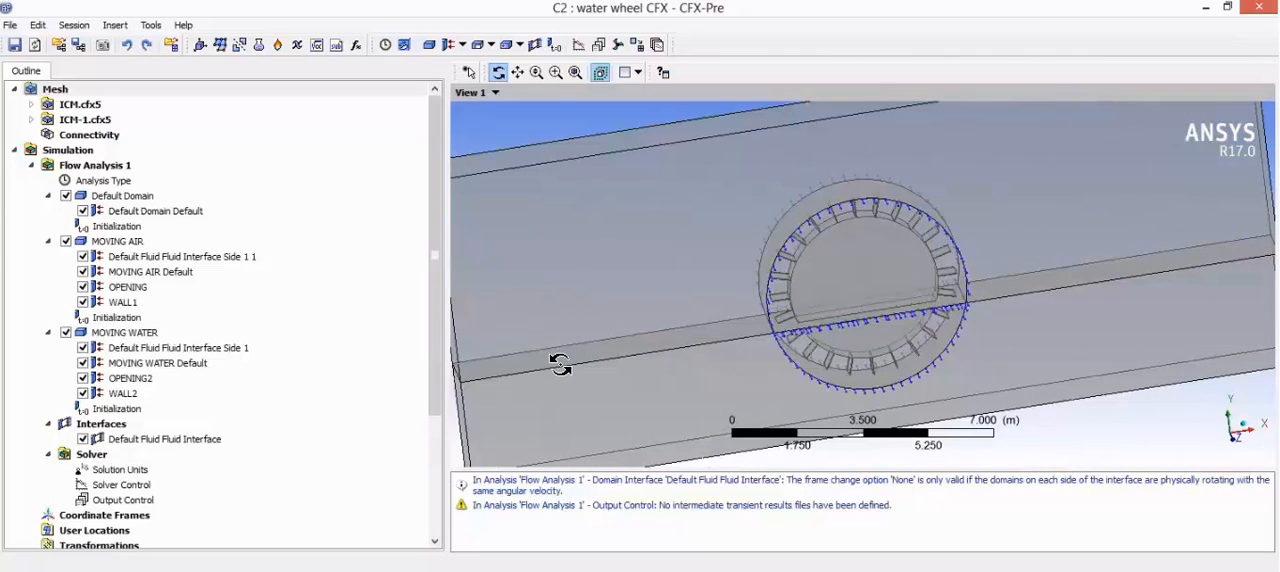
{"action": "left_click", "coordinate": [141, 196]}
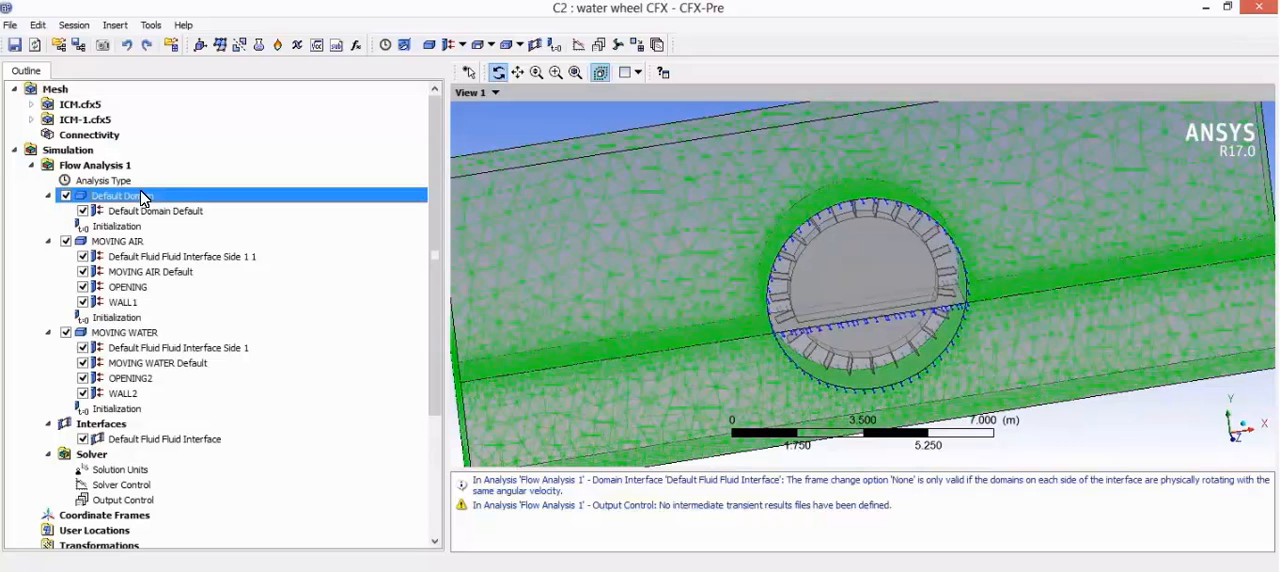
{"action": "right_click", "coordinate": [122, 170]}
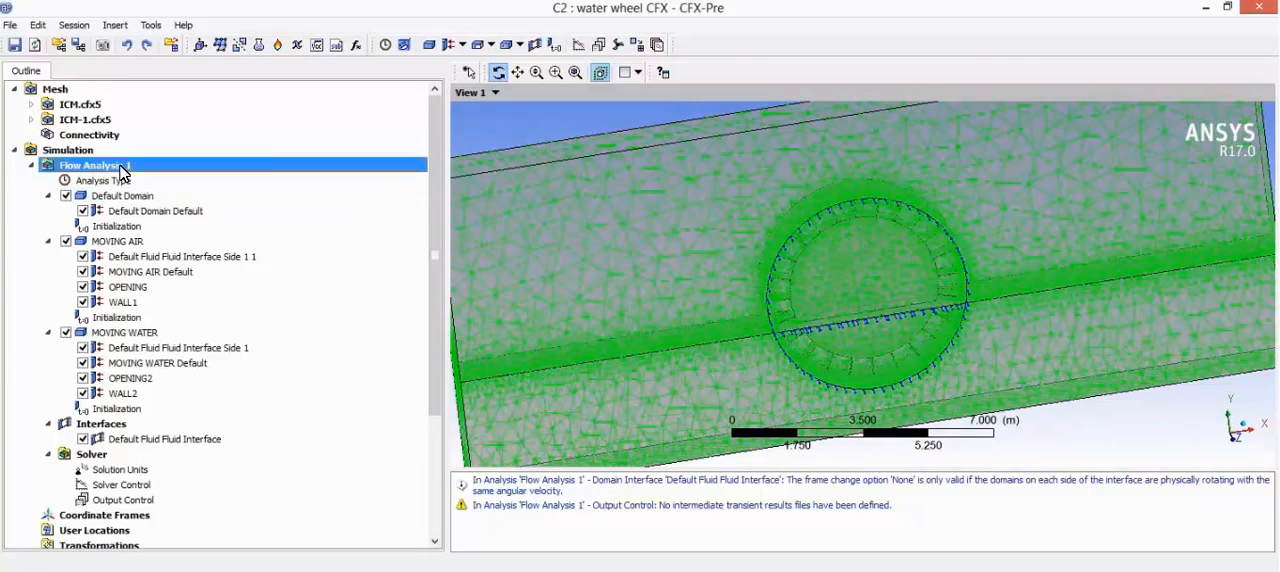
{"action": "mouse_move", "coordinate": [195, 180]}
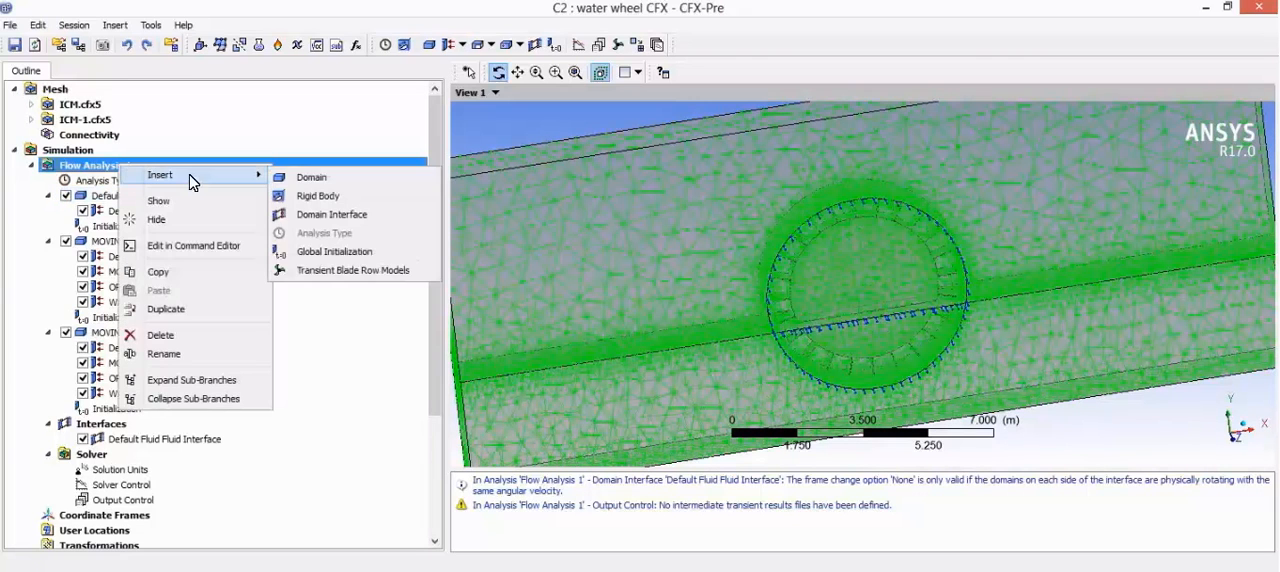
{"action": "left_click", "coordinate": [312, 178]}
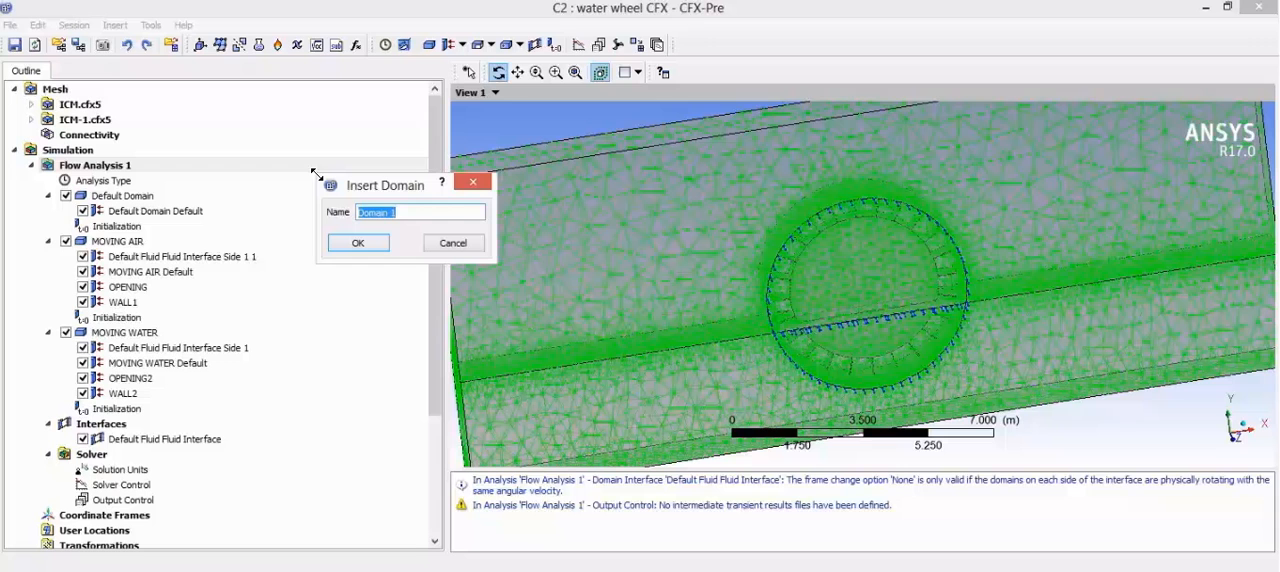
{"action": "type", "text": "S"}
{"action": "key", "text": "Return"}
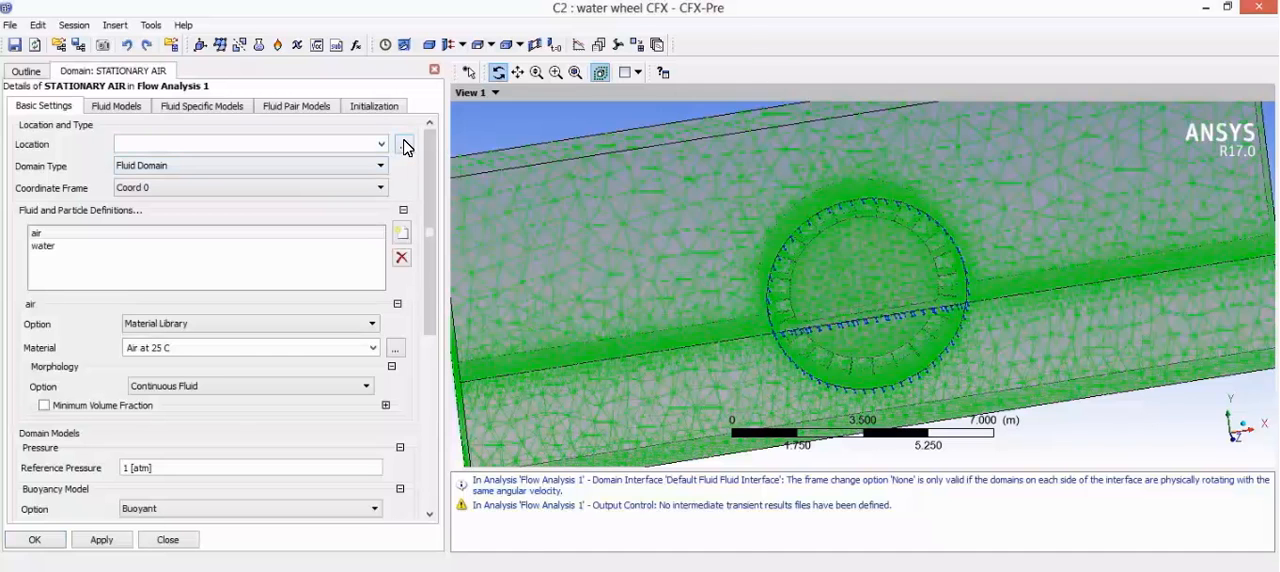
Step: Assign AIR_STATIONARY as the location of the STATIONARY AIR domain
{"action": "left_click", "coordinate": [403, 144]}
{"action": "left_click", "coordinate": [590, 68]}
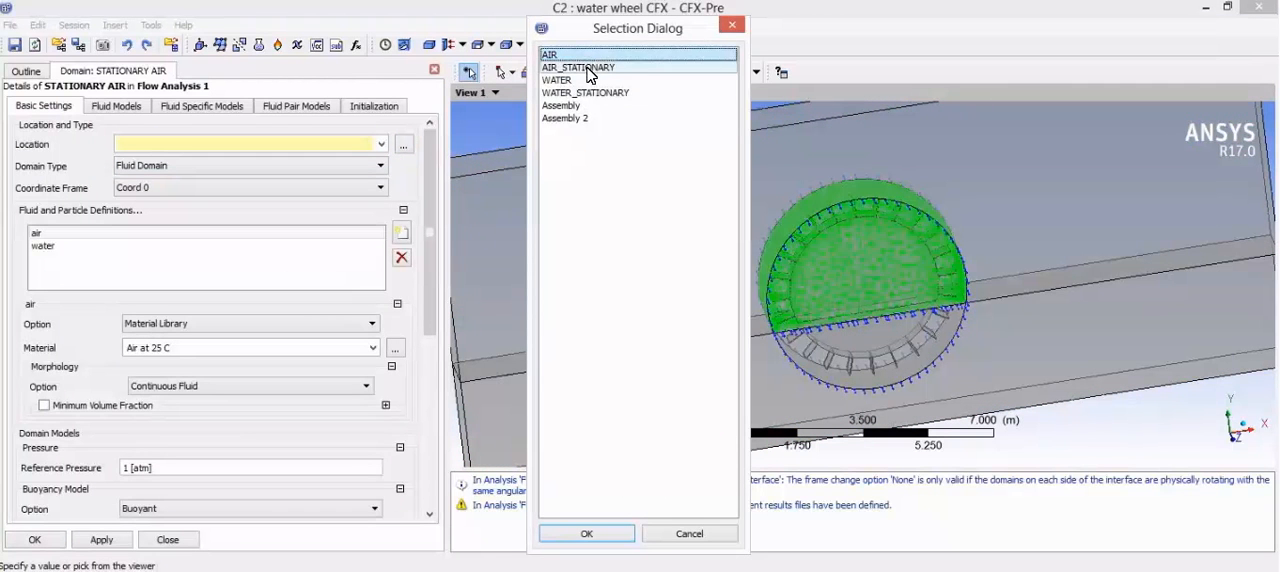
{"action": "left_click", "coordinate": [587, 533]}
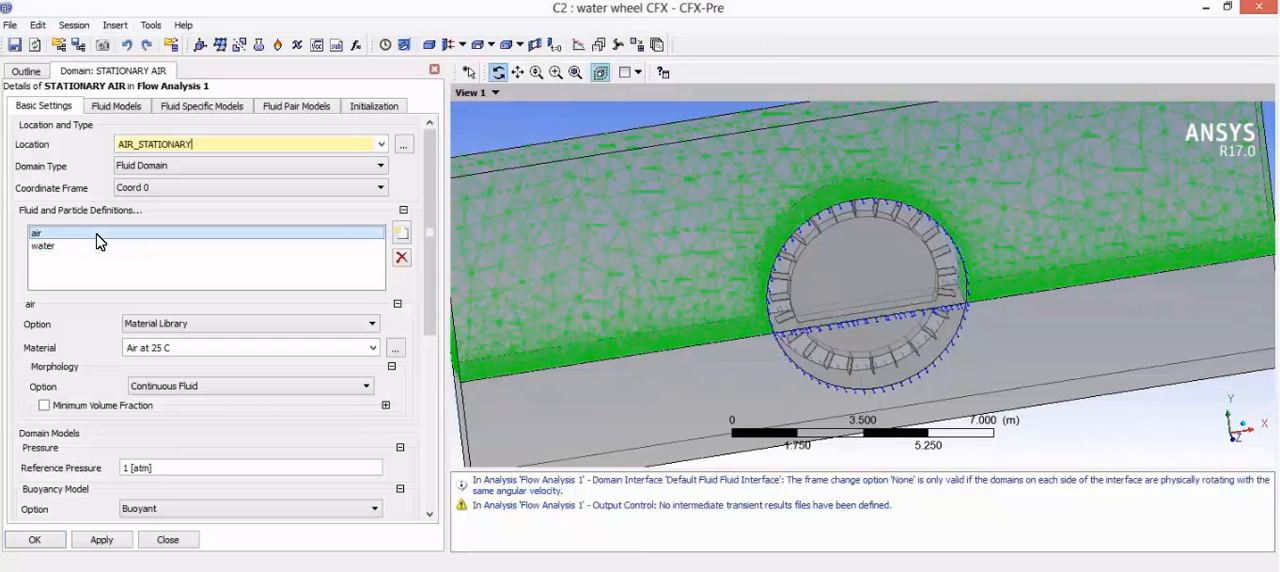
Step: Set the STATIONARY AIR domain's buoyancy reference density to 1.22 kg m^-3 and its domain motion to Stationary
{"action": "scroll", "coordinate": [197, 397], "scroll_direction": "down", "scroll_amount": 5}
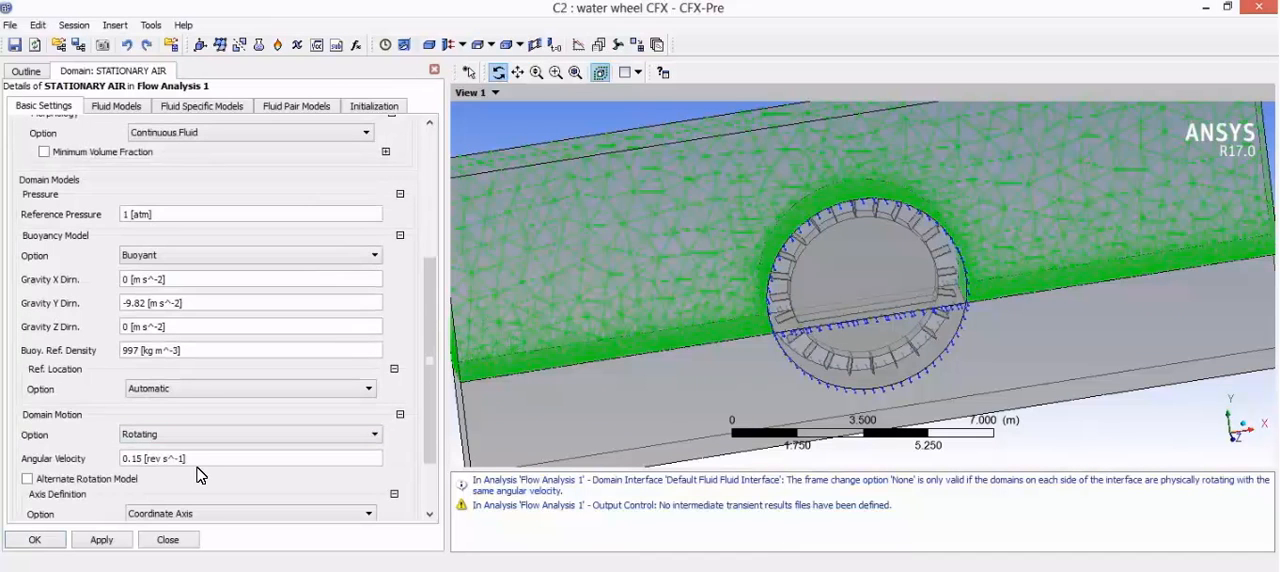
{"action": "scroll", "coordinate": [189, 394], "scroll_direction": "down", "scroll_amount": 1}
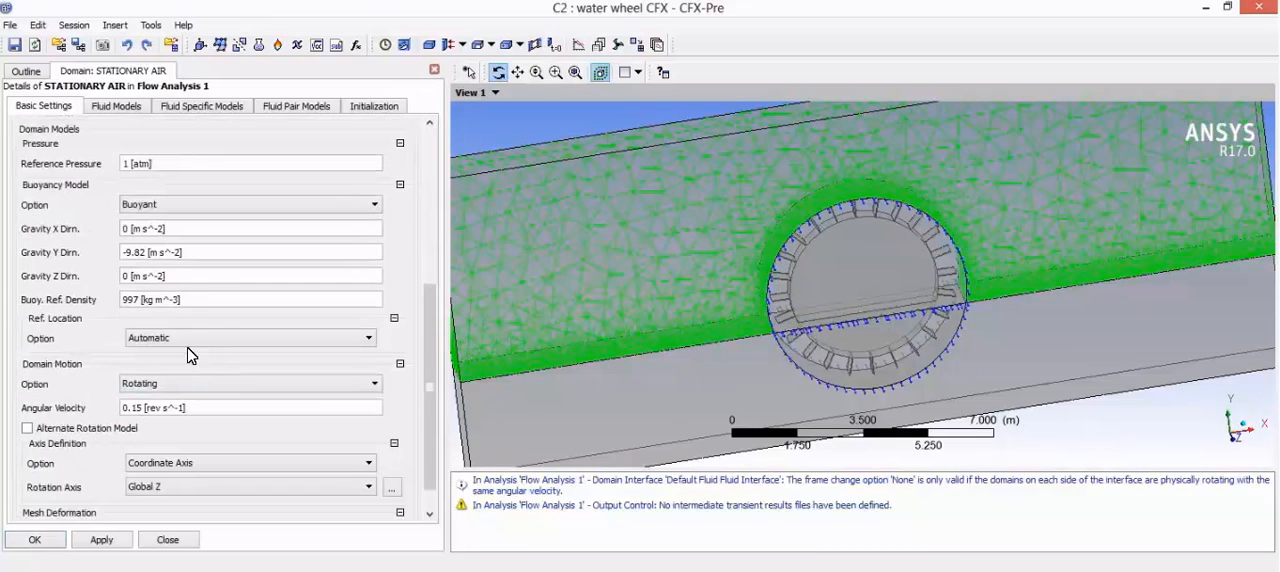
{"action": "left_click", "coordinate": [213, 300]}
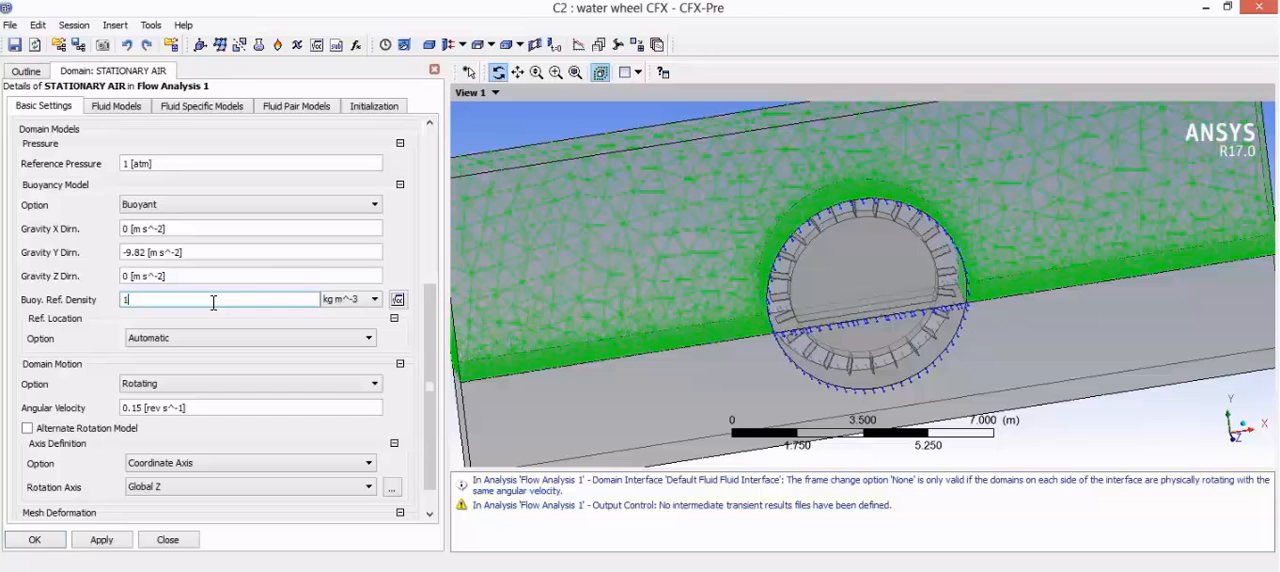
{"action": "type", "text": "1.22"}
{"action": "key", "text": "Return"}
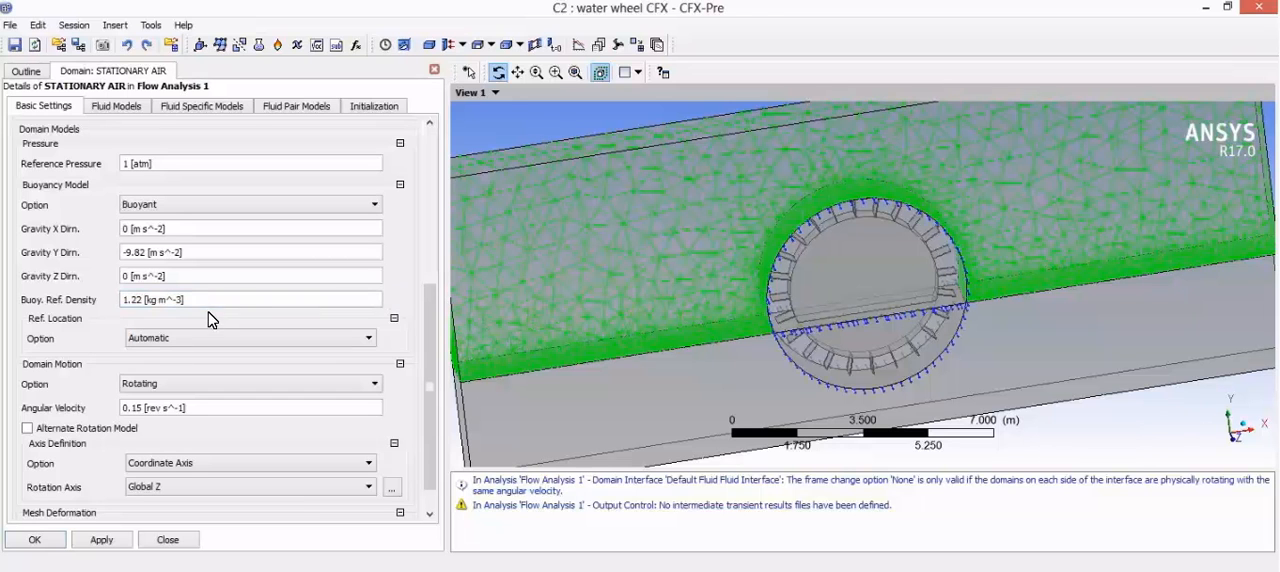
{"action": "left_click", "coordinate": [167, 383]}
{"action": "left_click", "coordinate": [167, 398]}
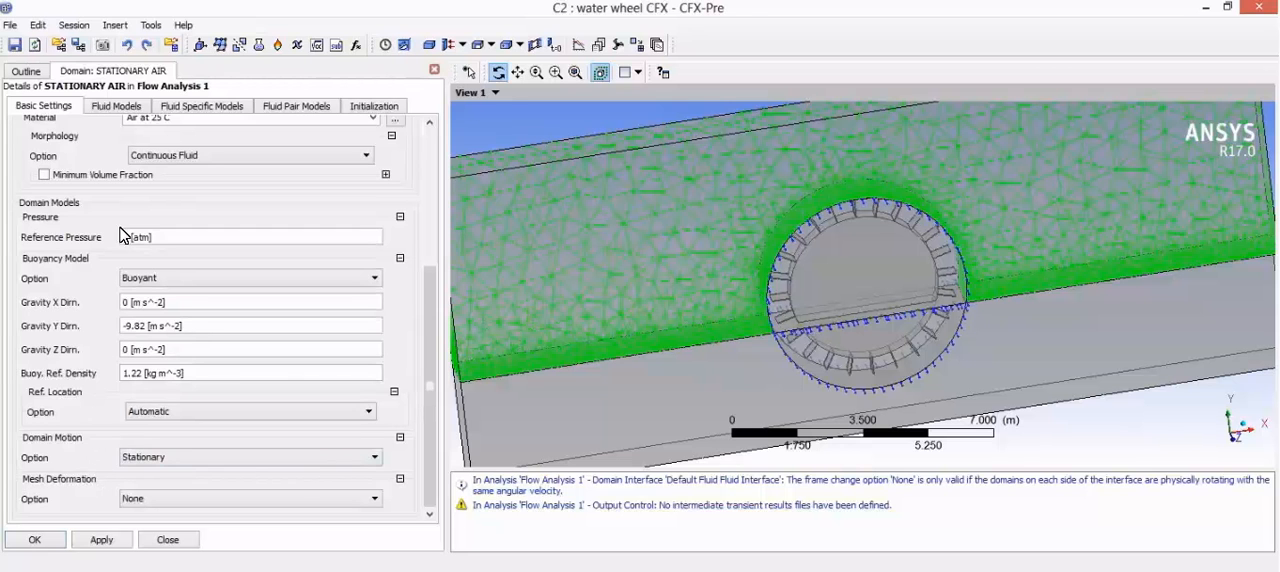
Step: Review the fluid models of STATIONARY AIR and set air's initial volume fraction to 1
{"action": "left_click", "coordinate": [118, 107]}
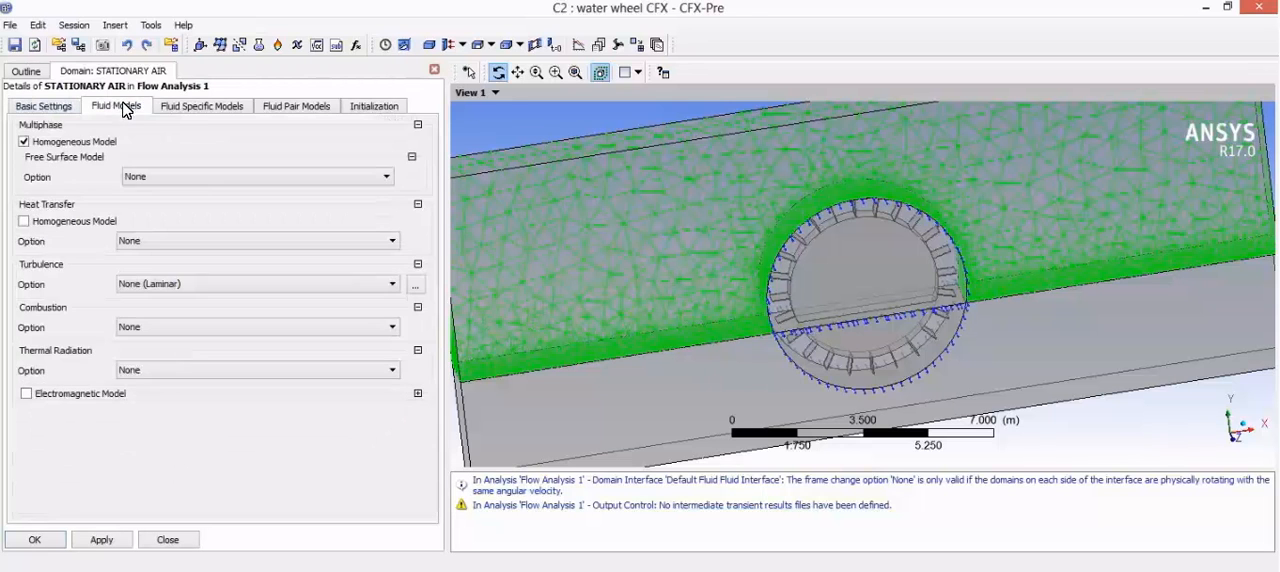
{"action": "left_click", "coordinate": [201, 107]}
{"action": "left_click", "coordinate": [286, 107]}
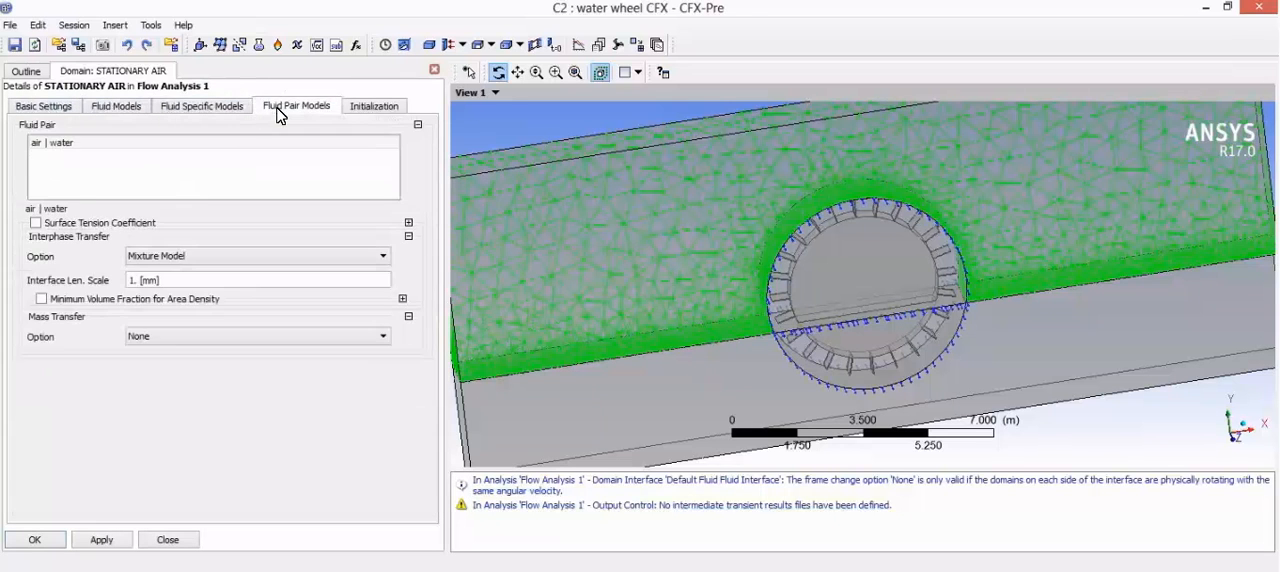
{"action": "left_click", "coordinate": [352, 107]}
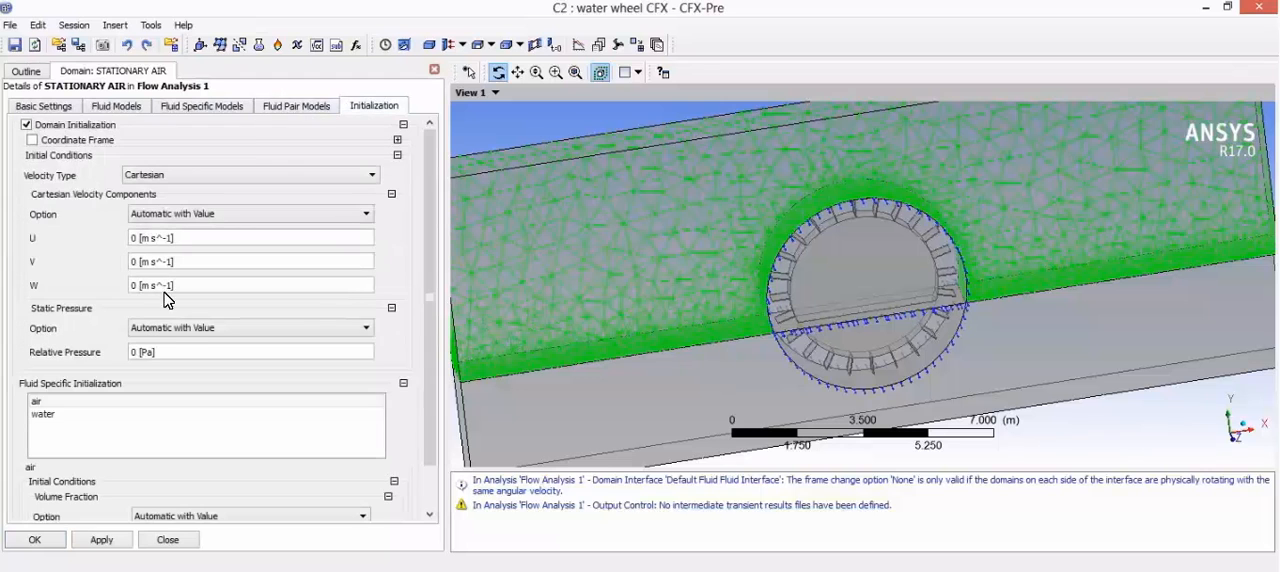
{"action": "scroll", "coordinate": [123, 380], "scroll_direction": "down", "scroll_amount": 1}
{"action": "left_click", "coordinate": [50, 366]}
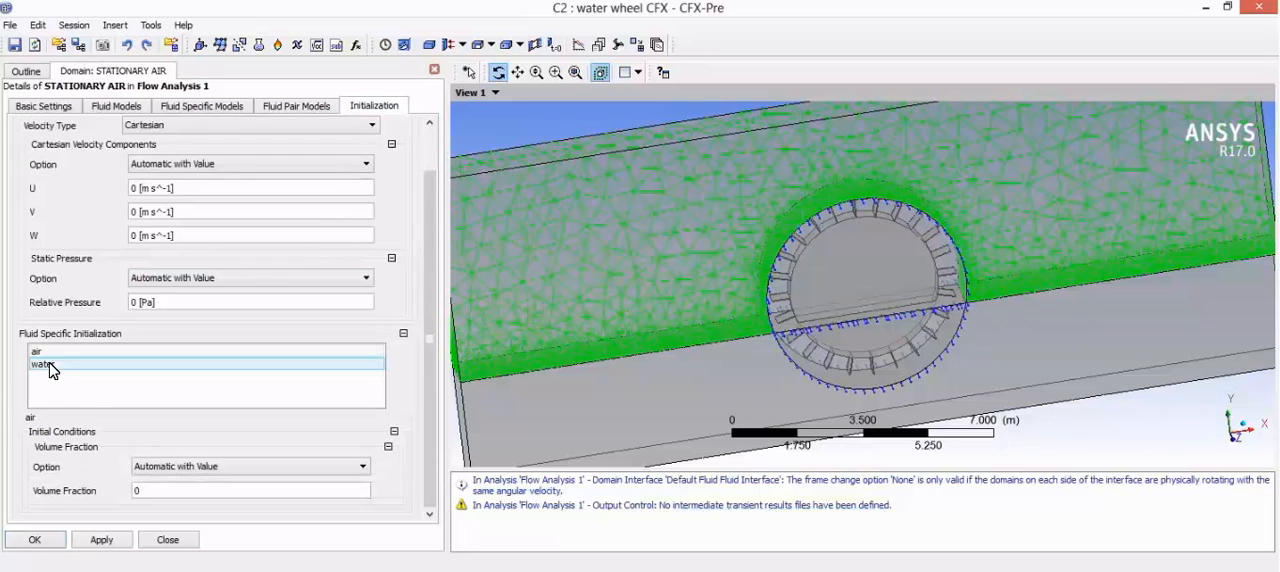
{"action": "double_click", "coordinate": [155, 489]}
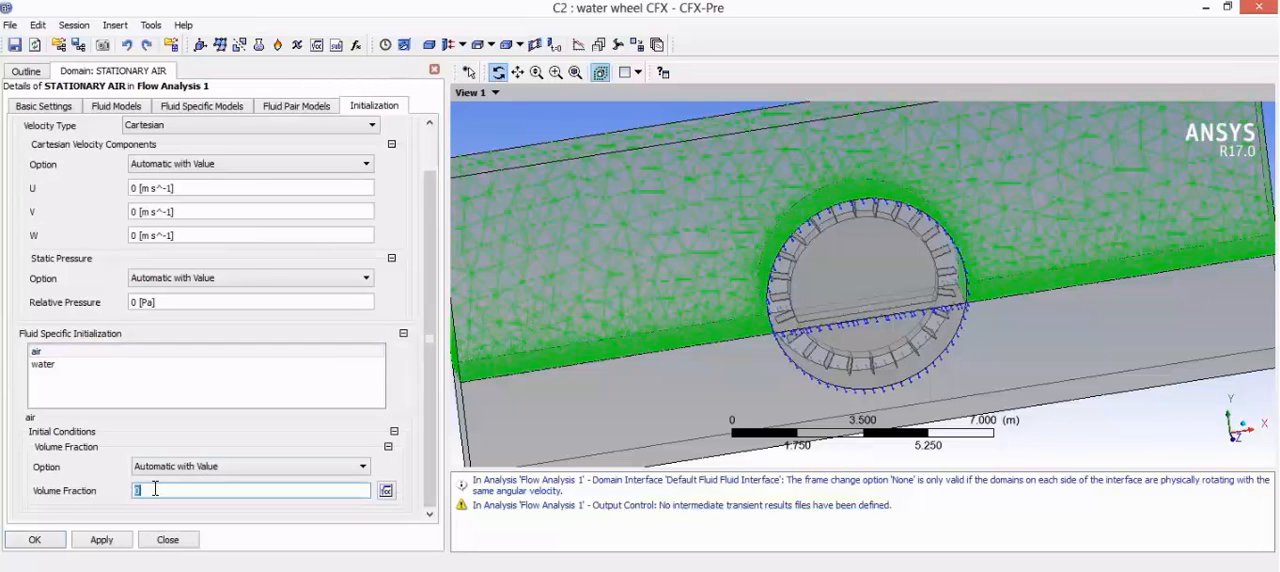
Step: Set water's initial volume fraction to 0 in STATIONARY AIR and commit the domain
{"action": "left_click", "coordinate": [84, 365]}
{"action": "scroll", "coordinate": [125, 453], "scroll_direction": "down", "scroll_amount": 1}
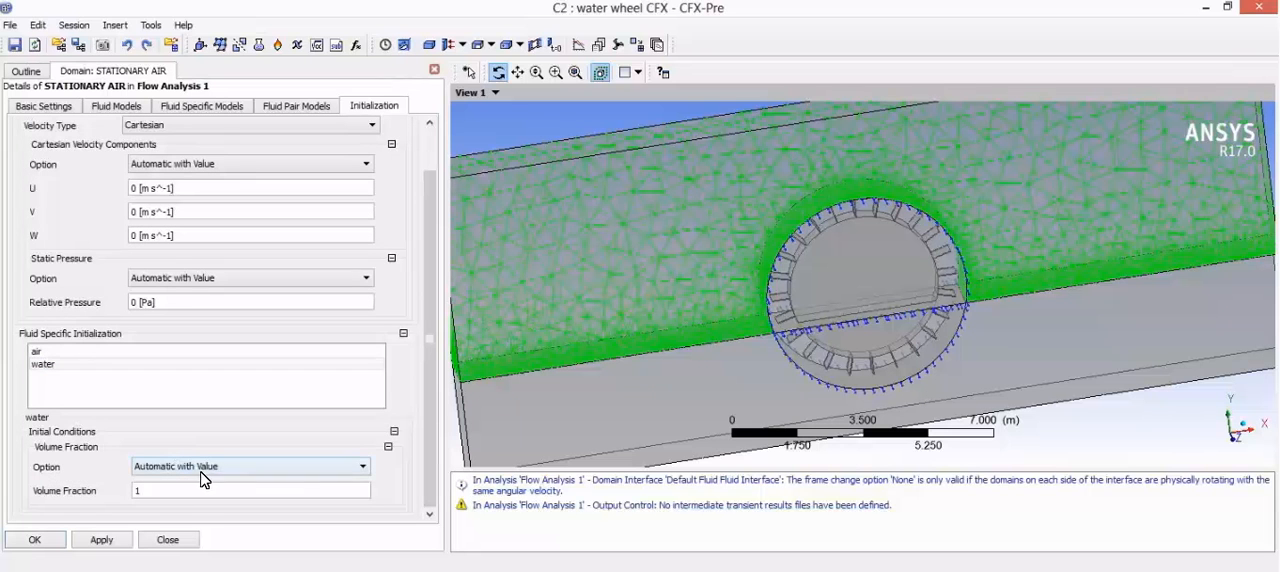
{"action": "double_click", "coordinate": [184, 490]}
{"action": "type", "text": "0"}
{"action": "key", "text": "Return"}
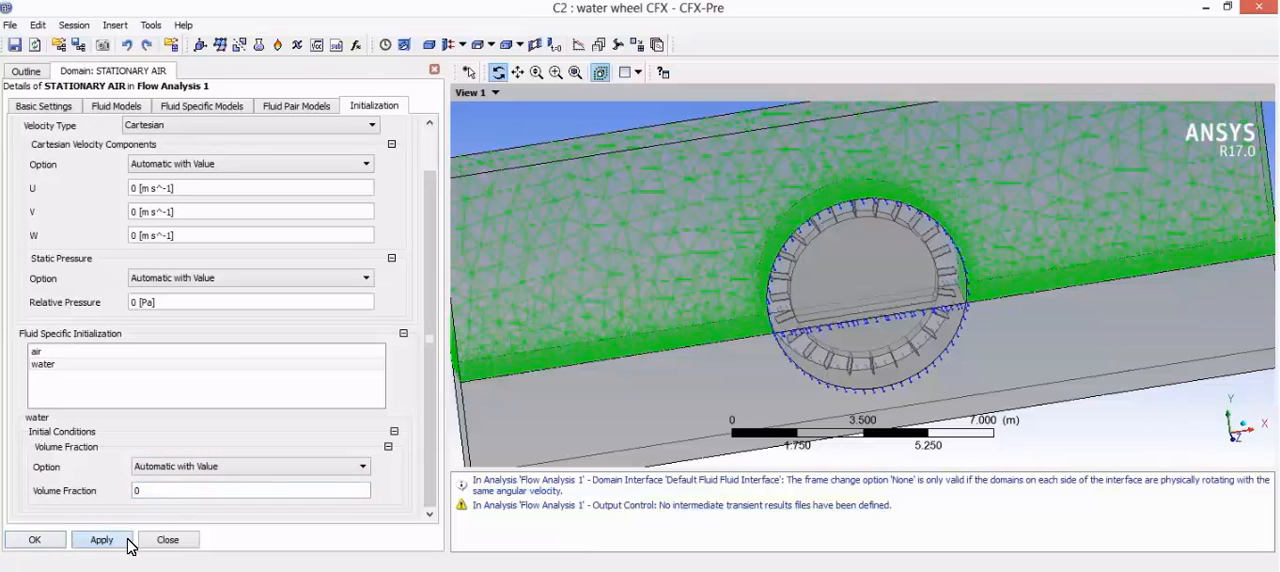
{"action": "left_click", "coordinate": [40, 539]}
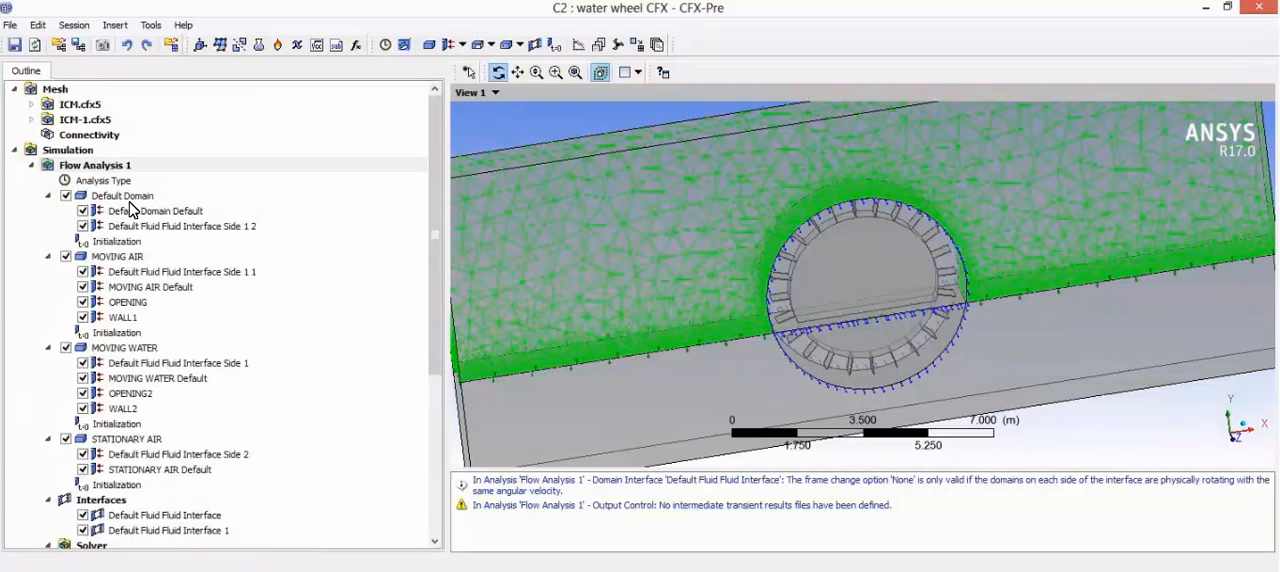
Step: Rename Default Domain to STATIONARY WATER
{"action": "left_click", "coordinate": [131, 203]}
{"action": "right_click", "coordinate": [129, 197]}
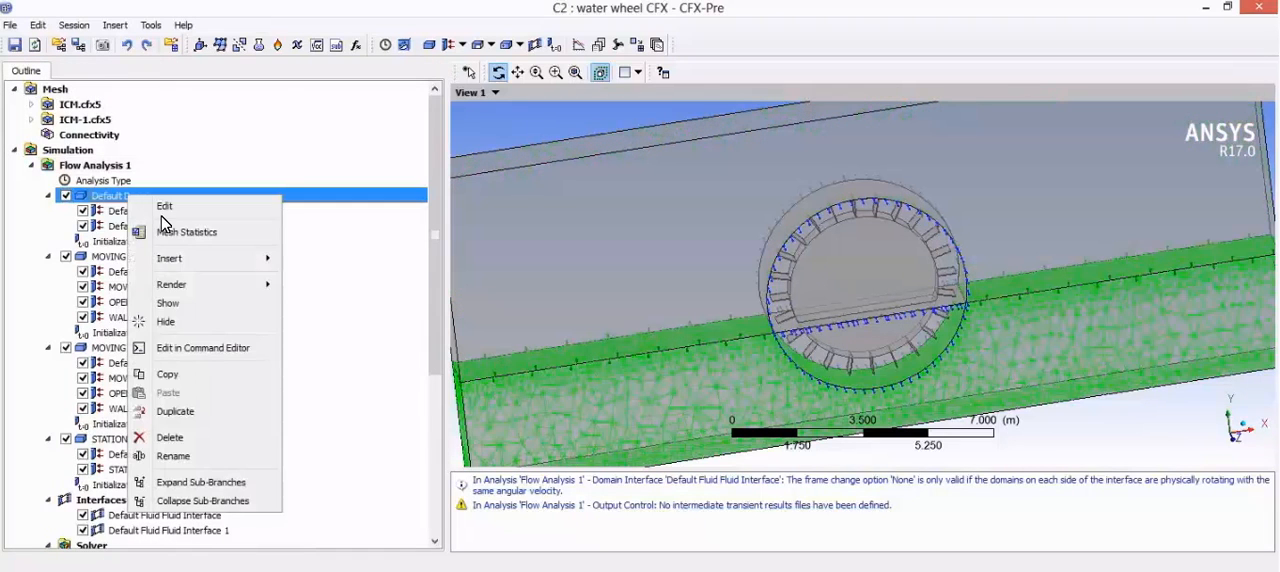
{"action": "left_click", "coordinate": [197, 455]}
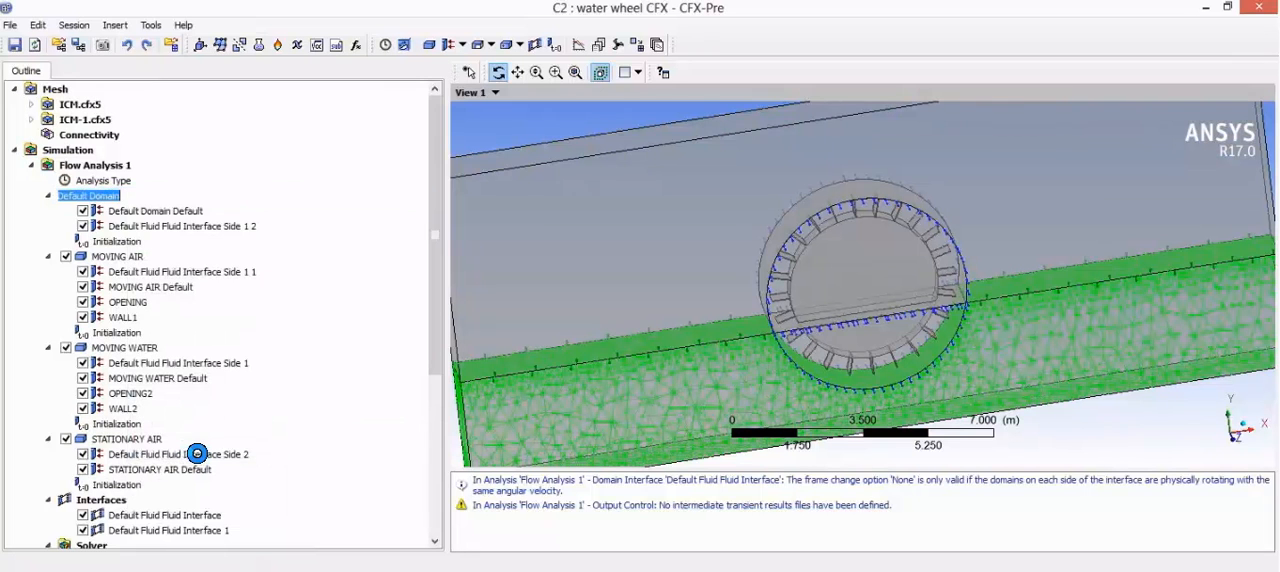
{"action": "type", "text": "STATIONARY WATER"}
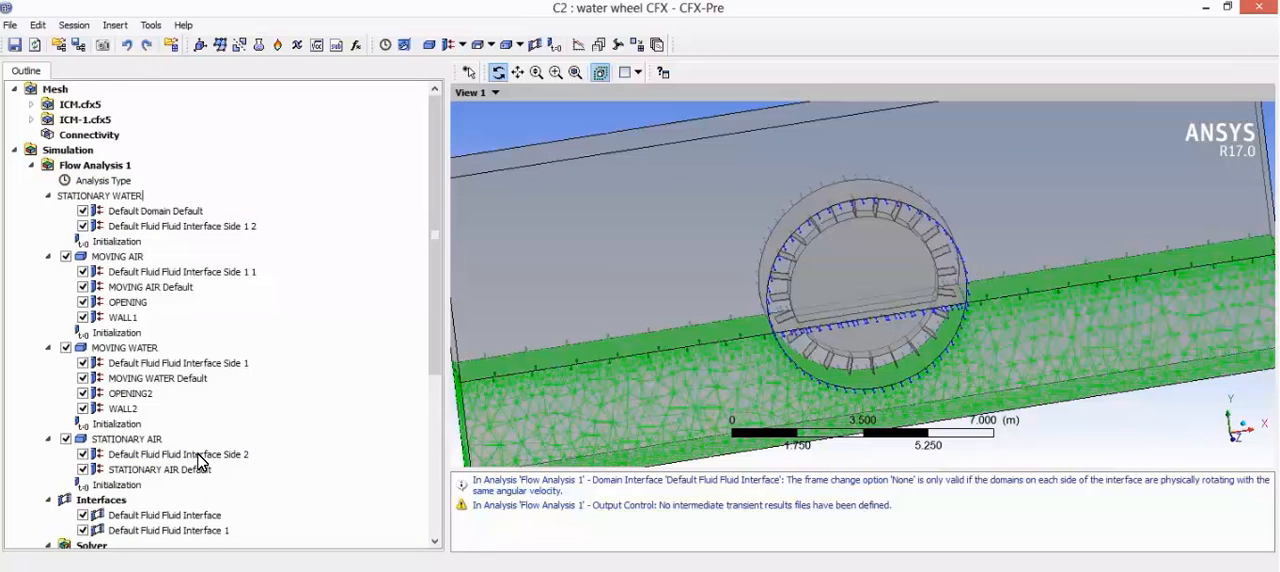
{"action": "key", "text": "Return"}
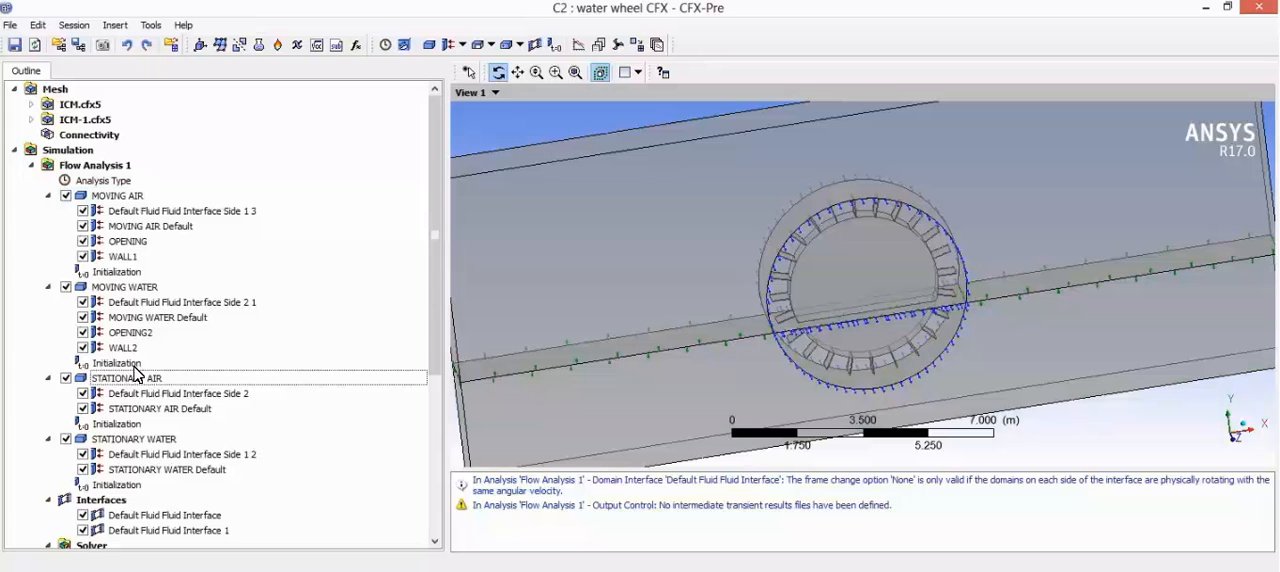
Step: Check the fluid definitions of the STATIONARY WATER domain and set its buoyancy reference density to 997 kg m^-3
{"action": "double_click", "coordinate": [165, 441]}
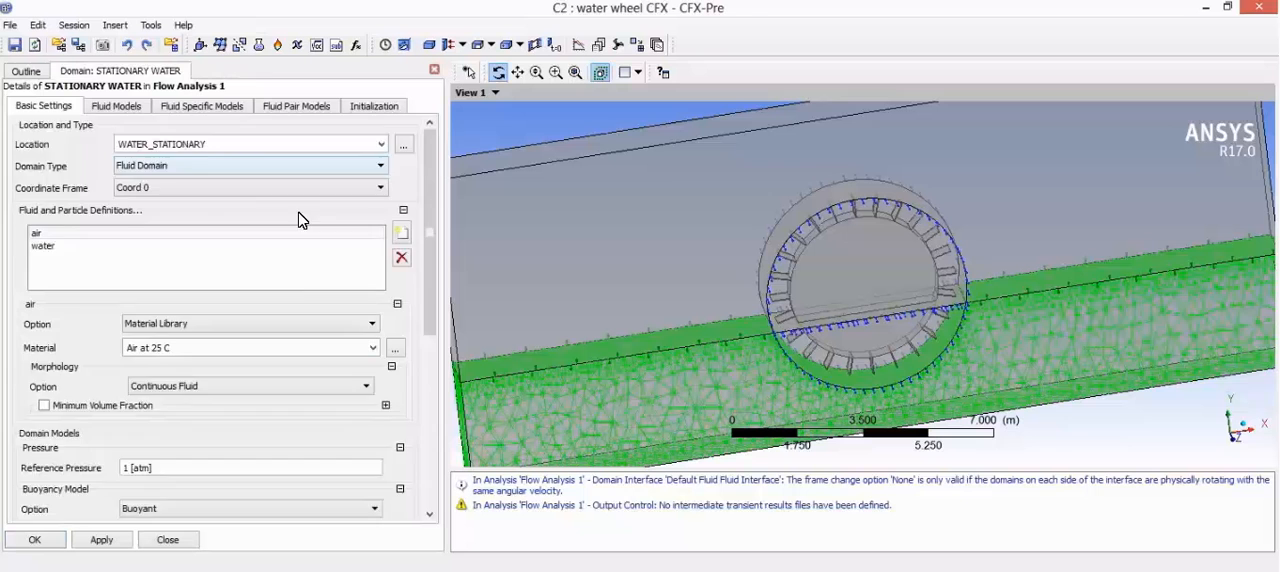
{"action": "scroll", "coordinate": [300, 240], "scroll_direction": "down", "scroll_amount": 3}
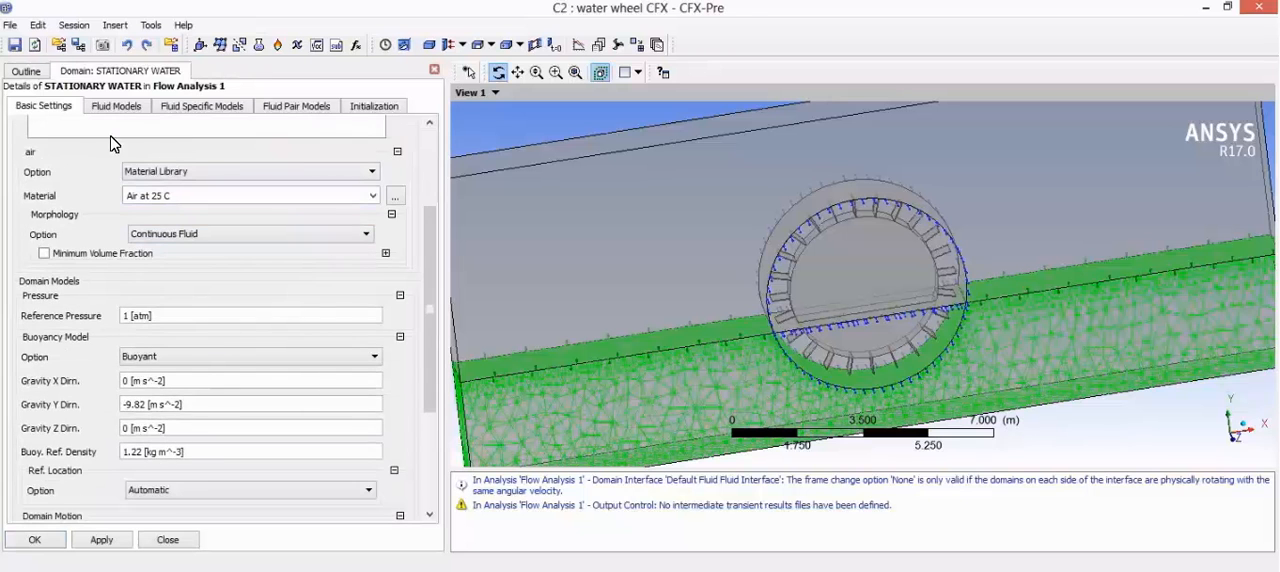
{"action": "scroll", "coordinate": [110, 150], "scroll_direction": "up", "scroll_amount": 2}
{"action": "left_click", "coordinate": [72, 196]}
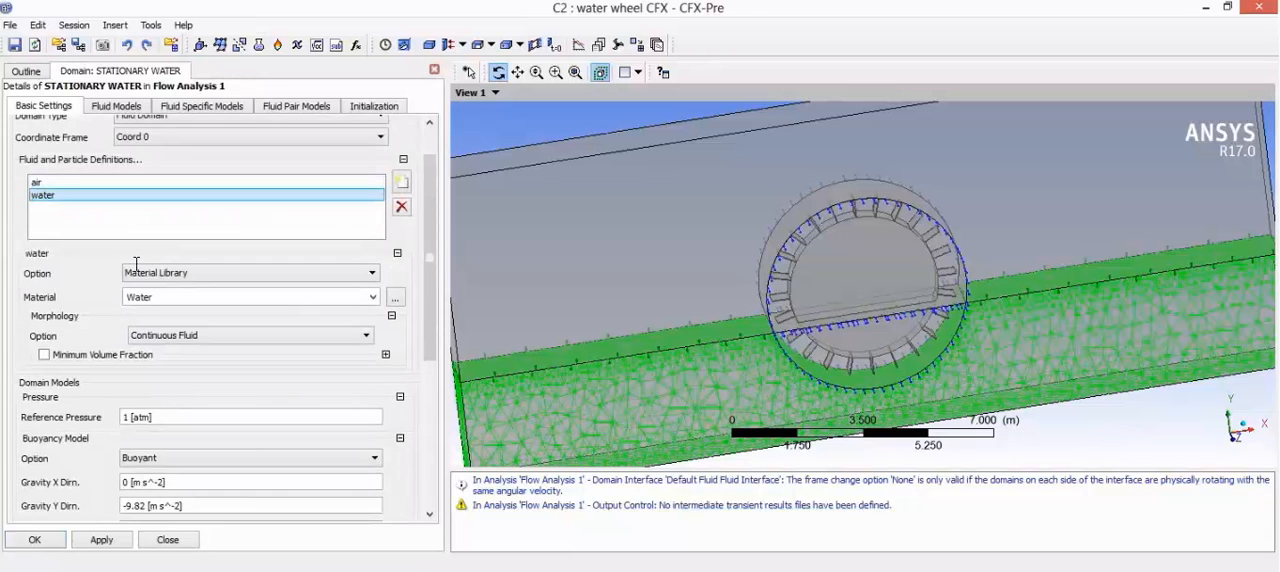
{"action": "scroll", "coordinate": [150, 285], "scroll_direction": "down", "scroll_amount": 4}
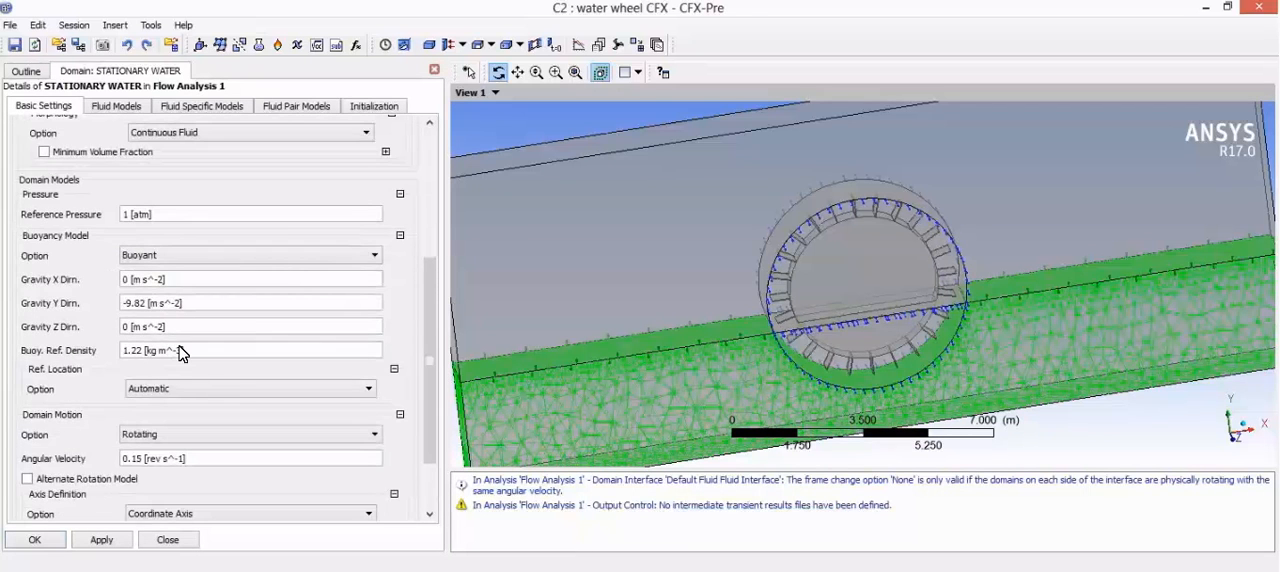
{"action": "left_click", "coordinate": [181, 349]}
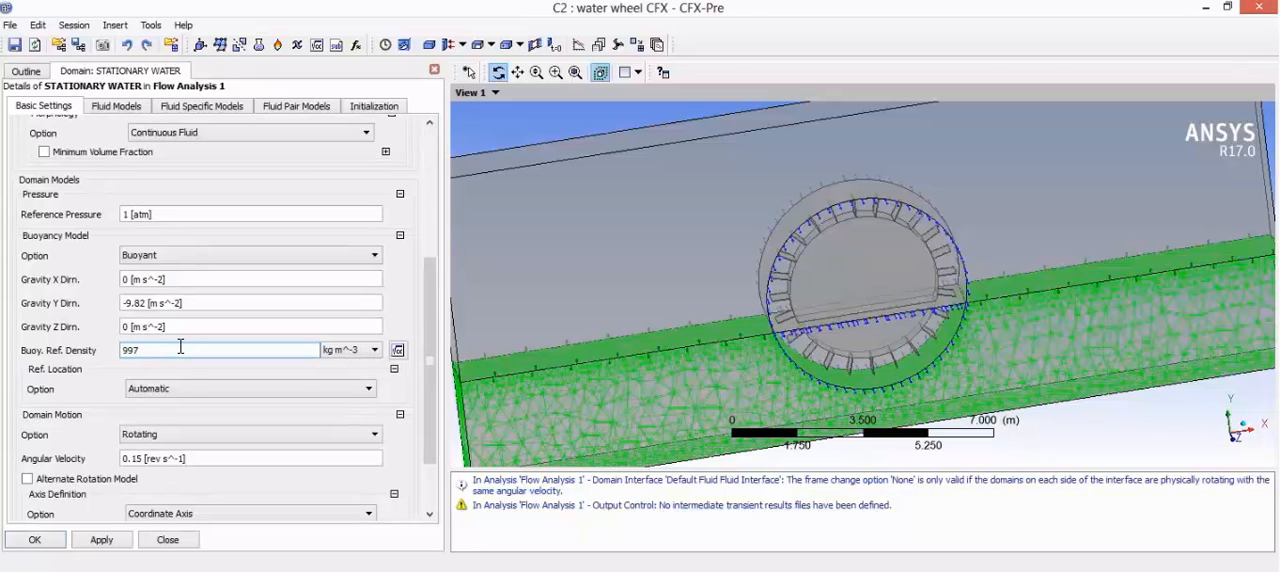
Step: Set the domain motion of STATIONARY WATER to Stationary
{"action": "scroll", "coordinate": [170, 370], "scroll_direction": "down", "scroll_amount": 2}
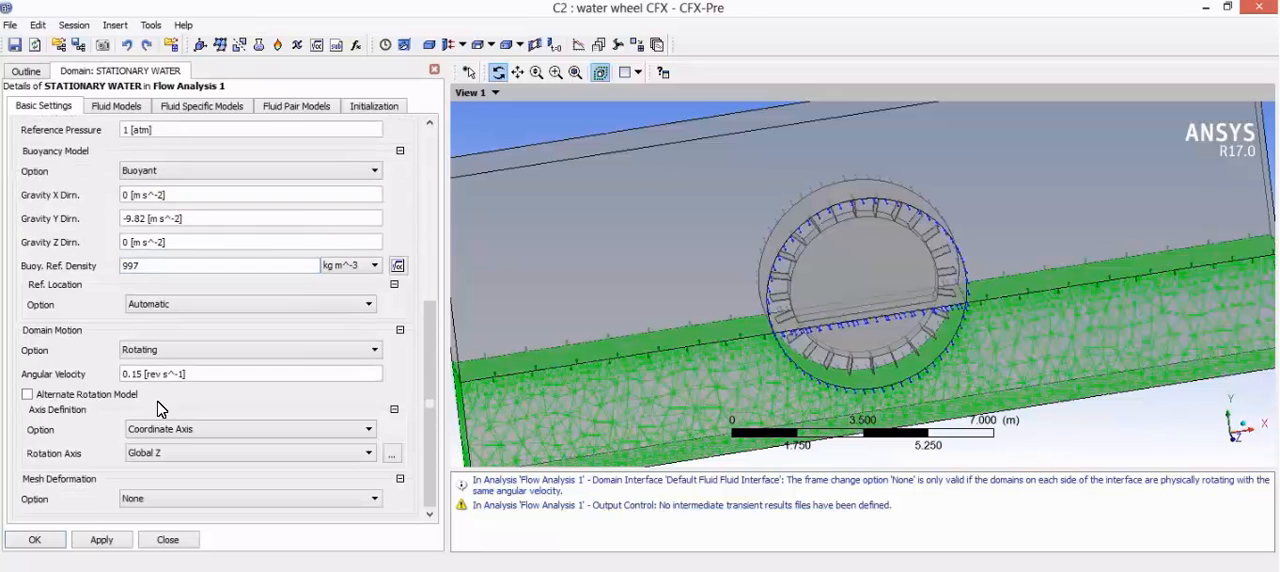
{"action": "left_click", "coordinate": [175, 358]}
{"action": "left_click", "coordinate": [168, 364]}
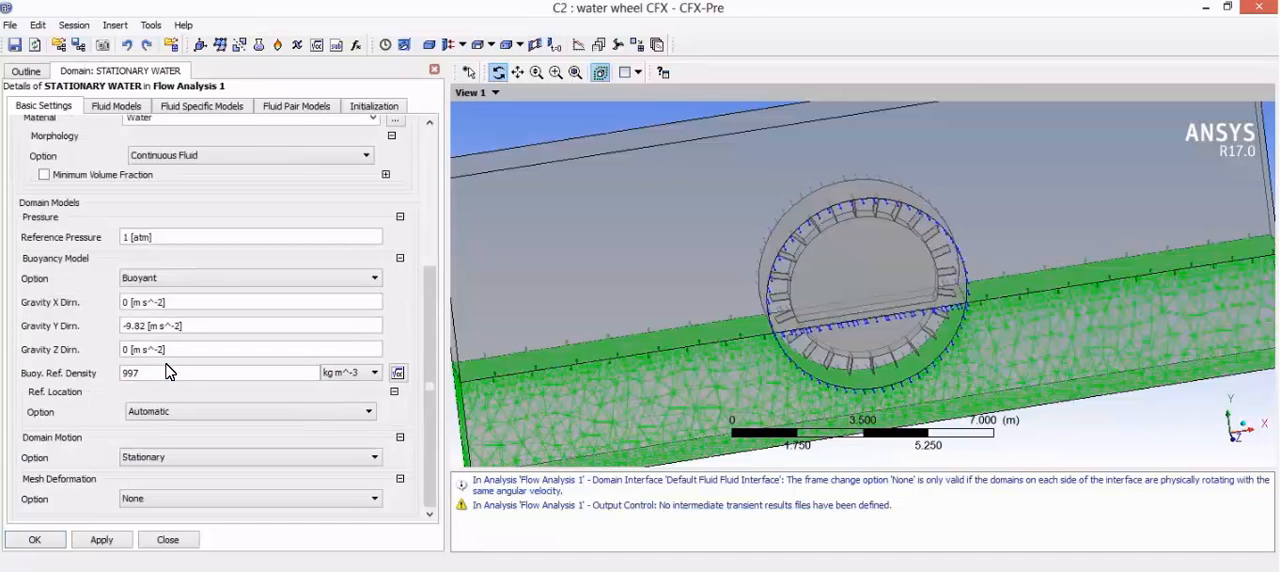
{"action": "scroll", "coordinate": [97, 362], "scroll_direction": "up", "scroll_amount": 5}
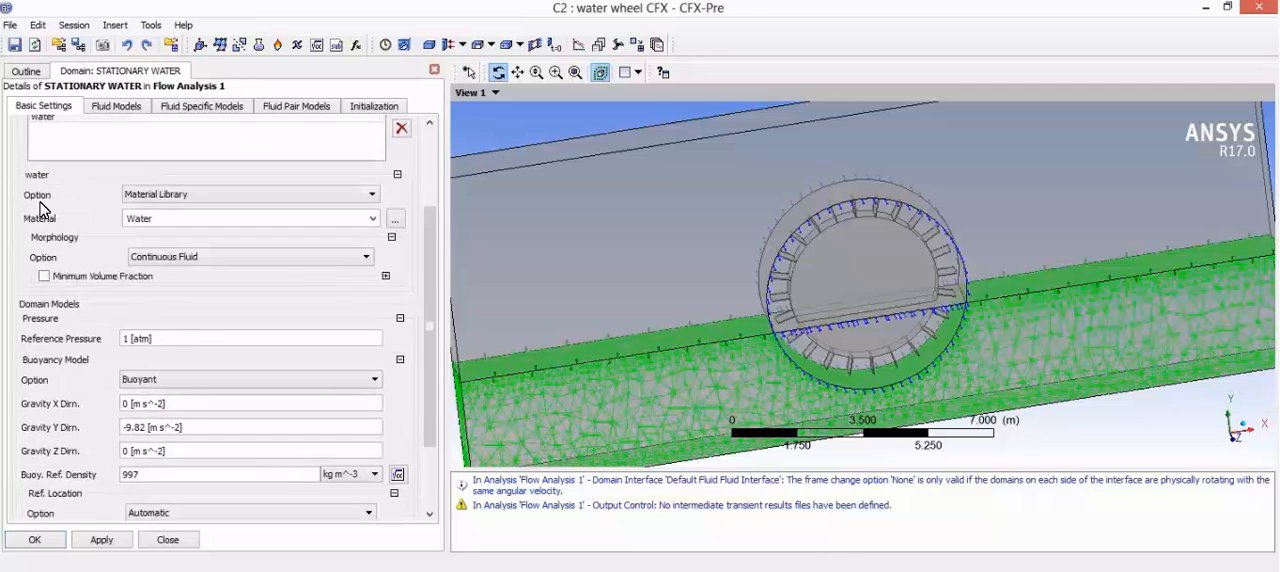
Step: Review the fluid models of STATIONARY WATER and set air's initial volume fraction to 0
{"action": "left_click", "coordinate": [113, 106]}
{"action": "left_click", "coordinate": [197, 106]}
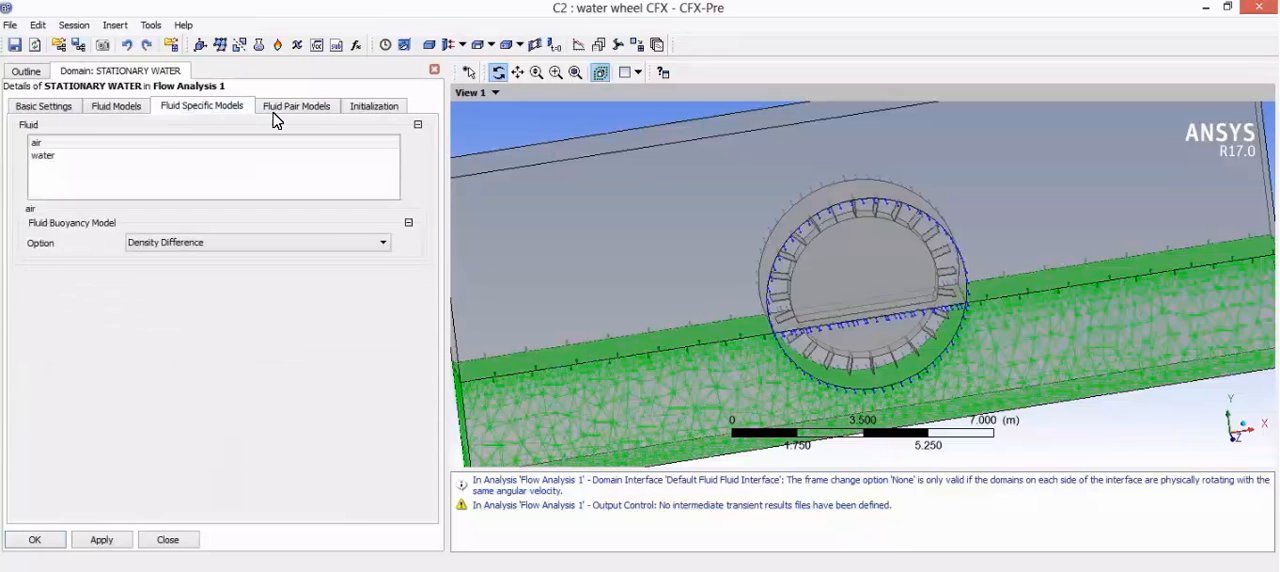
{"action": "left_click", "coordinate": [295, 106]}
{"action": "left_click", "coordinate": [370, 106]}
{"action": "scroll", "coordinate": [137, 260], "scroll_direction": "down", "scroll_amount": 2}
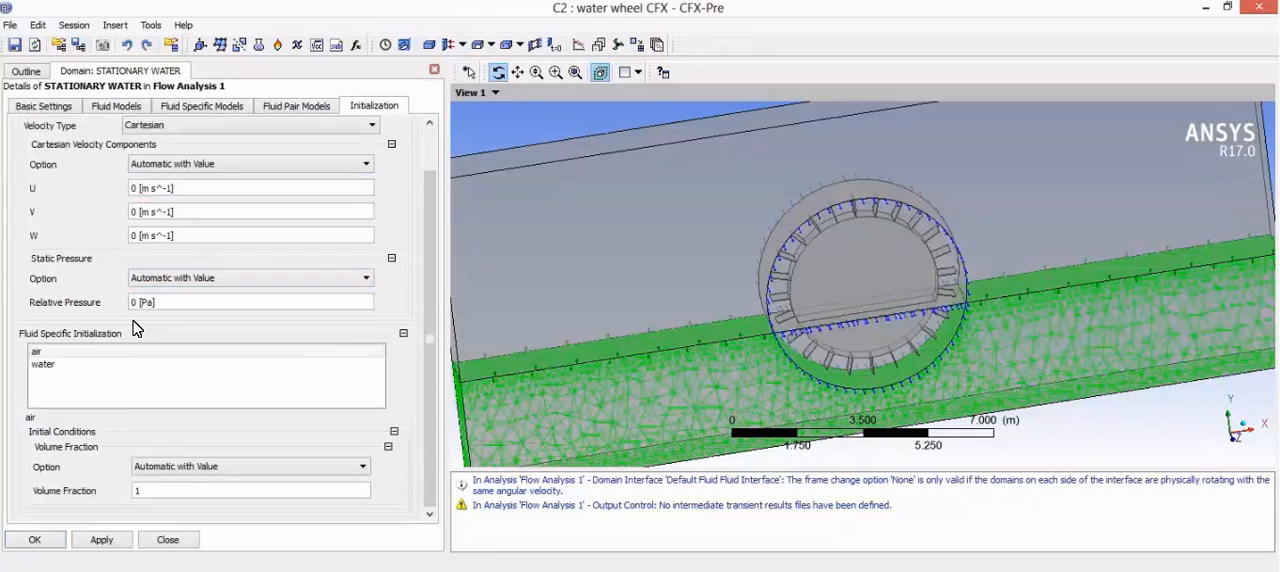
{"action": "left_click", "coordinate": [133, 352]}
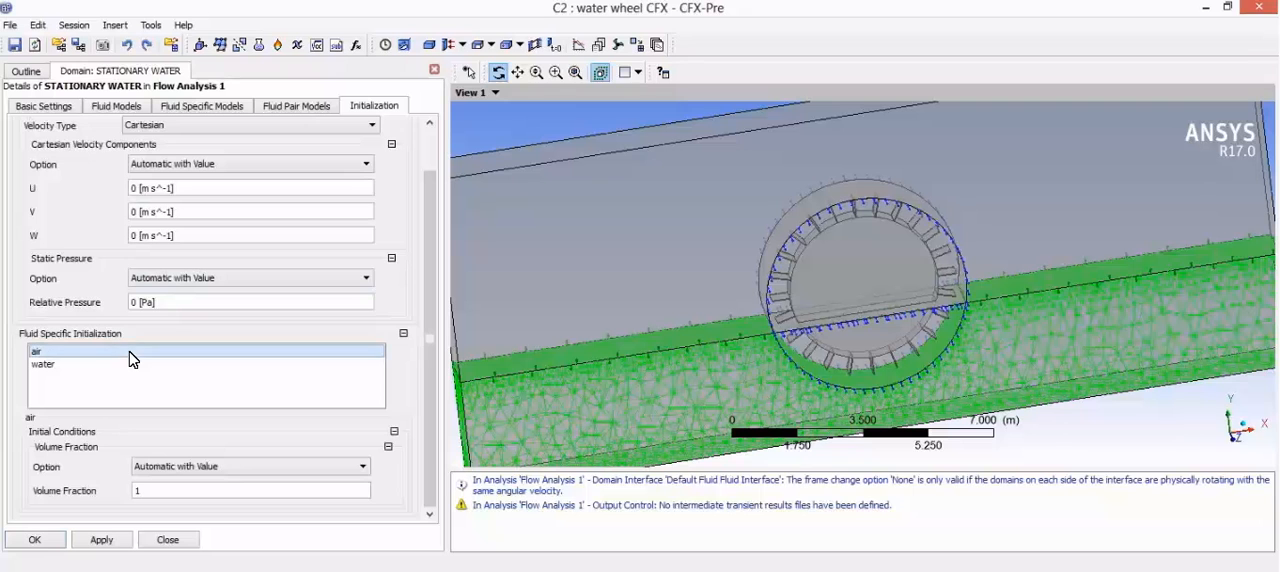
{"action": "left_click", "coordinate": [166, 490]}
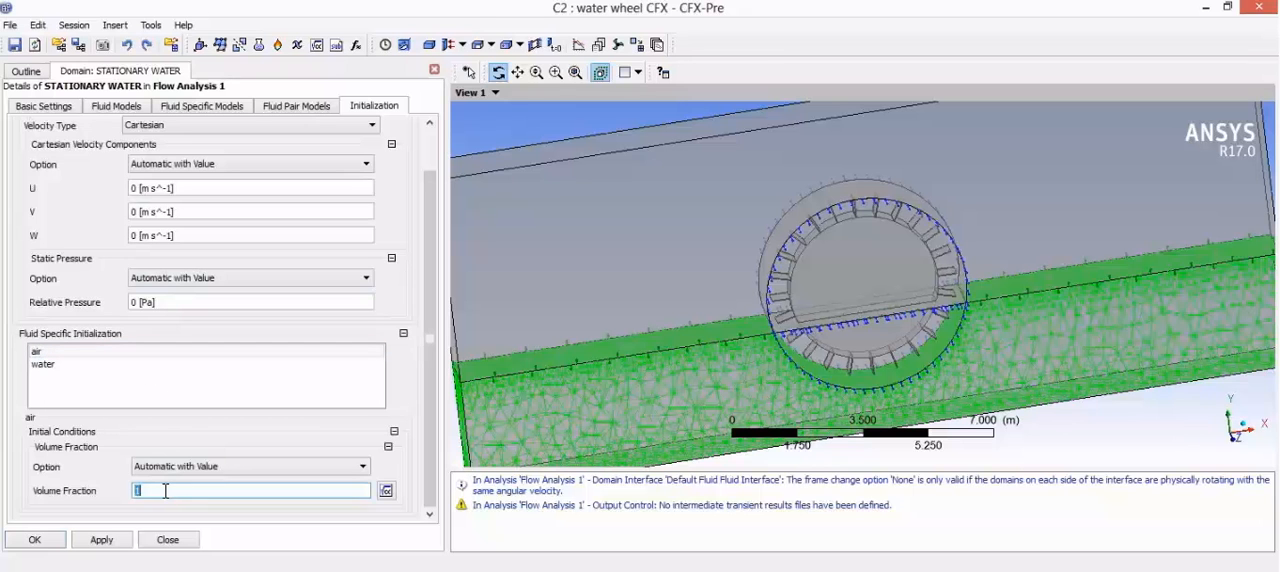
{"action": "type", "text": "0"}
Step: Set water's initial volume fraction to 1 in STATIONARY WATER and commit the domain
{"action": "left_click", "coordinate": [88, 364]}
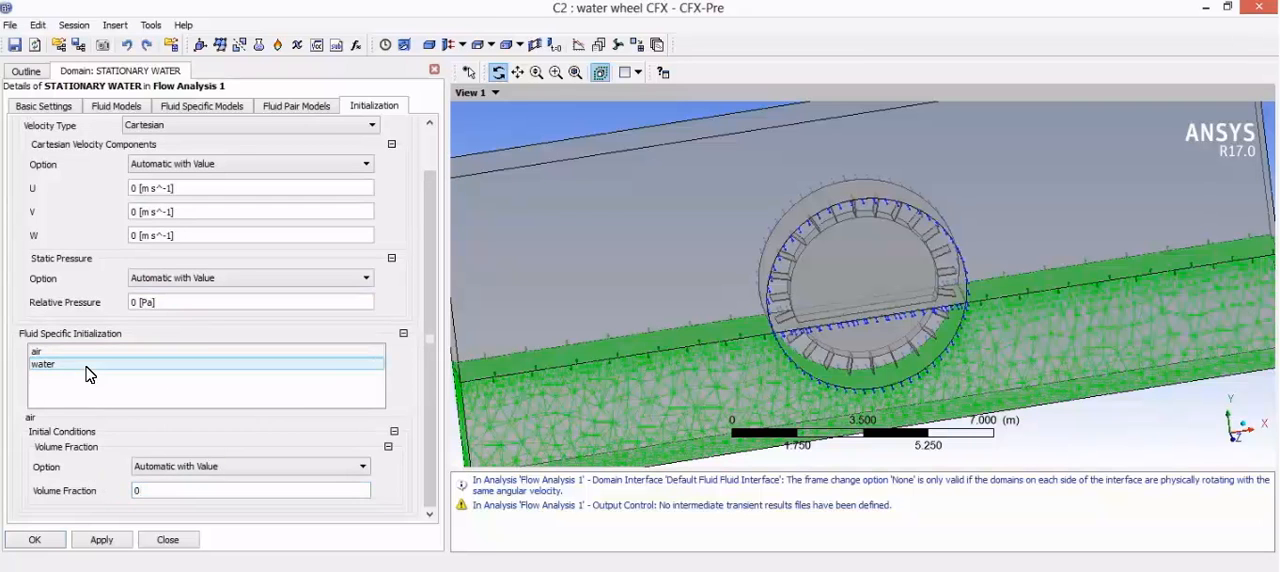
{"action": "scroll", "coordinate": [166, 455], "scroll_direction": "down", "scroll_amount": 1}
{"action": "left_click", "coordinate": [167, 488]}
{"action": "left_click", "coordinate": [118, 452]}
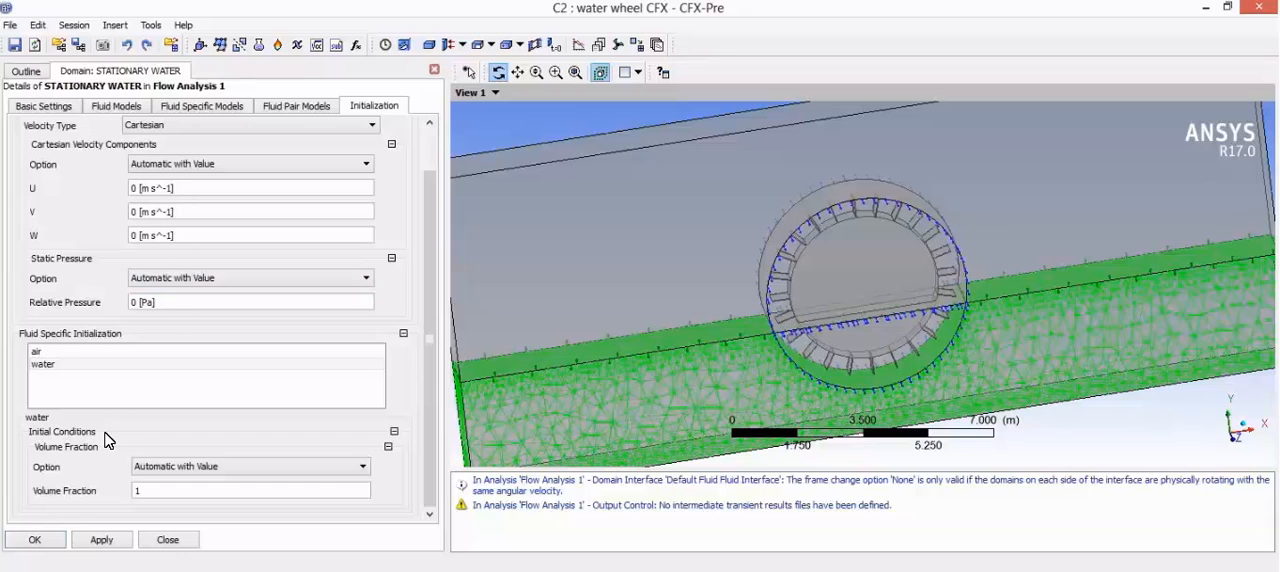
{"action": "left_click", "coordinate": [104, 544]}
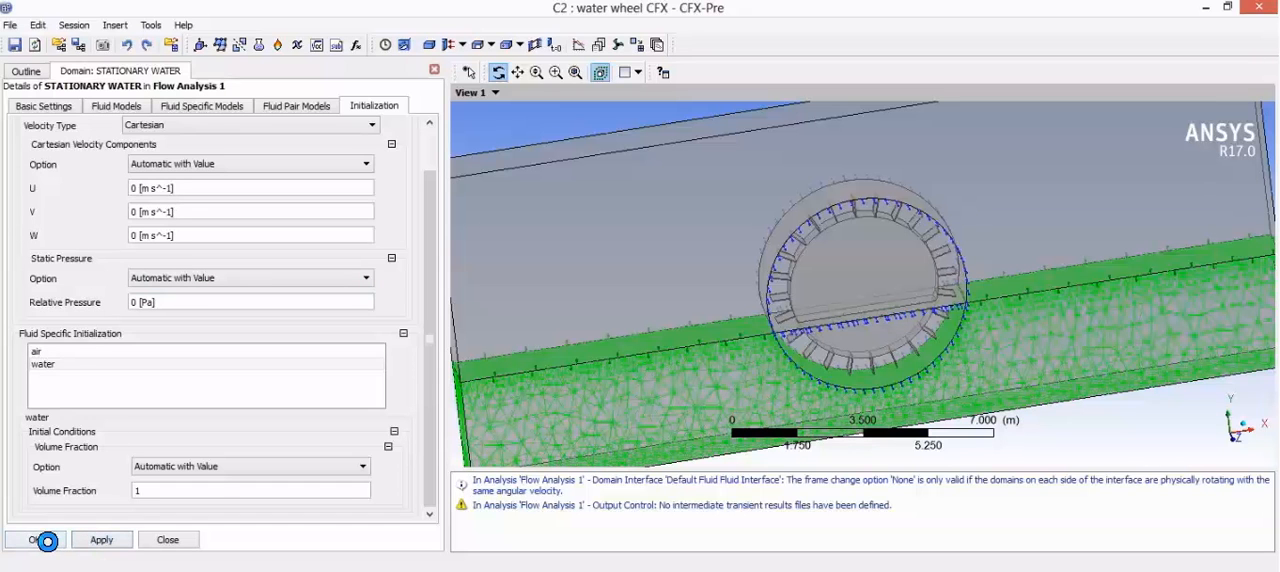
{"action": "left_click", "coordinate": [47, 542]}
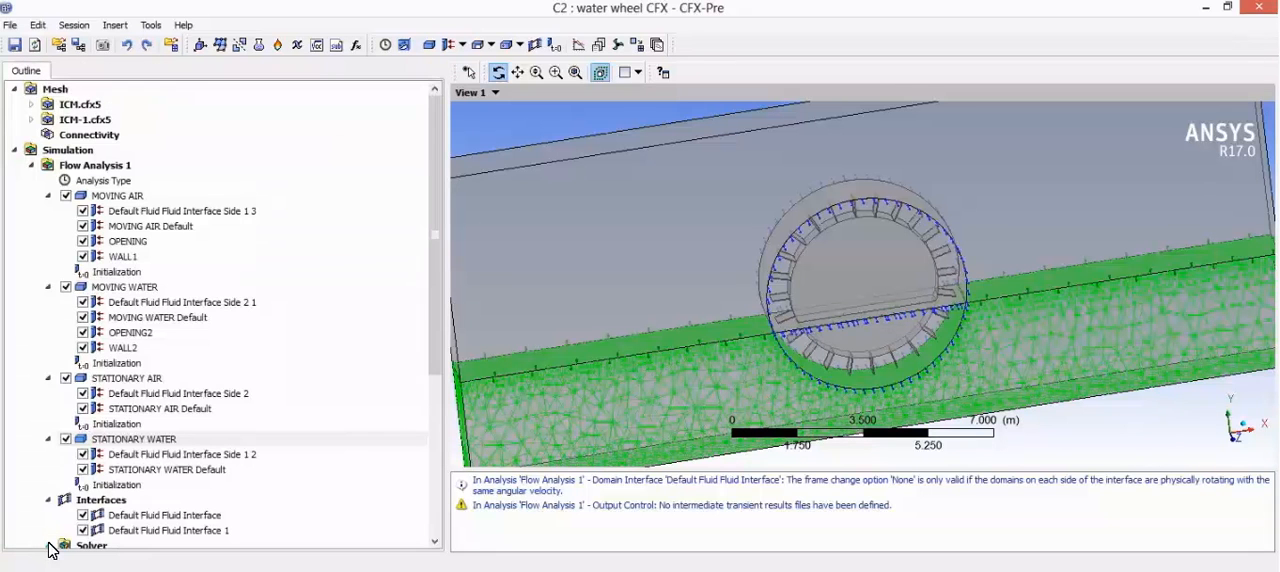
Step: Inspect the two default fluid-fluid interfaces and insert a new domain interface under its default name
{"action": "scroll", "coordinate": [160, 328], "scroll_direction": "down", "scroll_amount": 1}
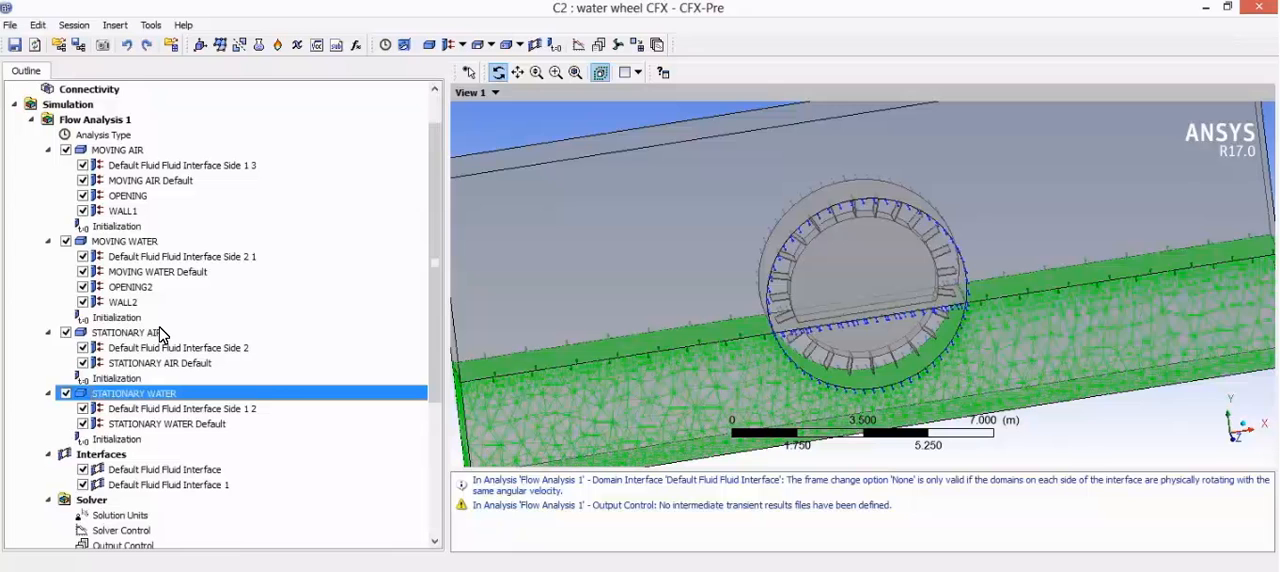
{"action": "left_click", "coordinate": [139, 471]}
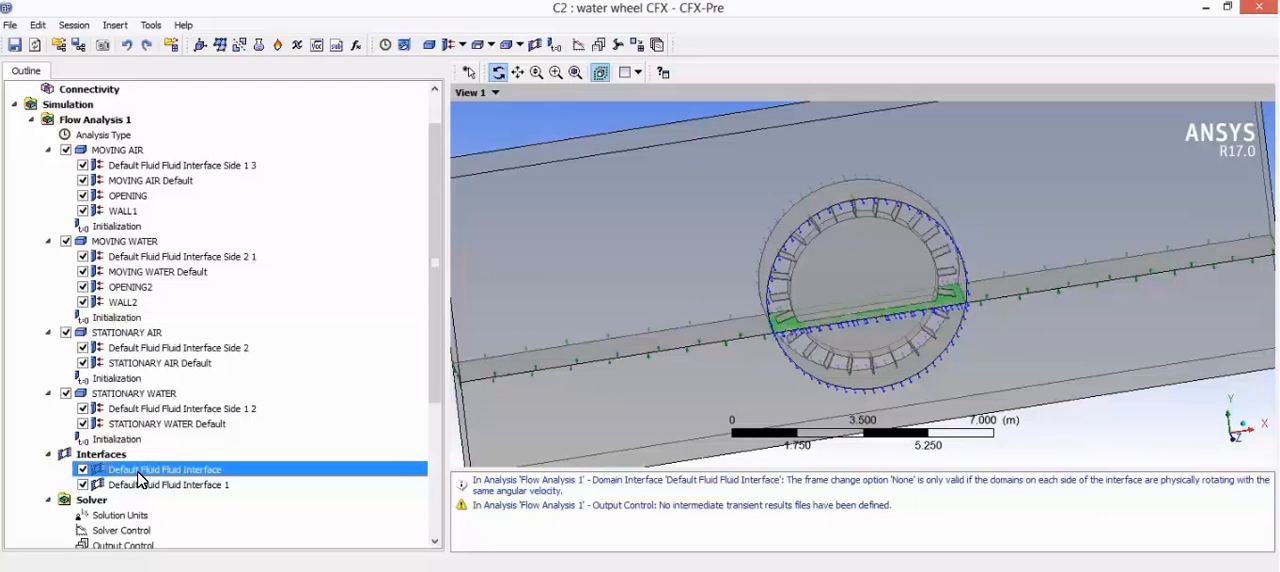
{"action": "left_click", "coordinate": [158, 486]}
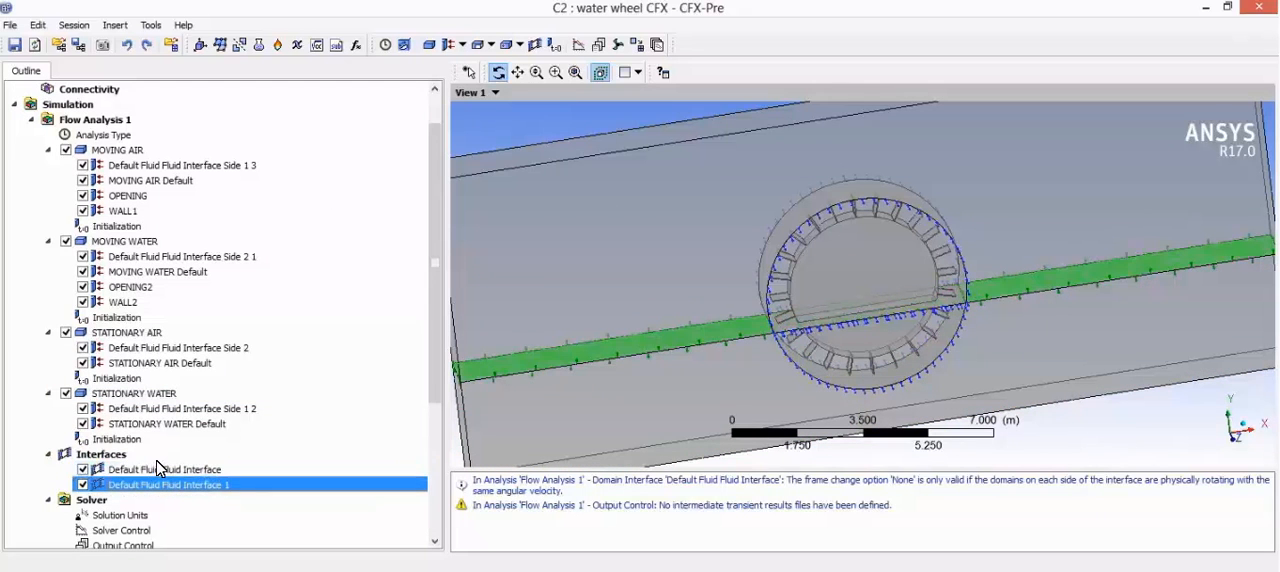
{"action": "left_click", "coordinate": [154, 467]}
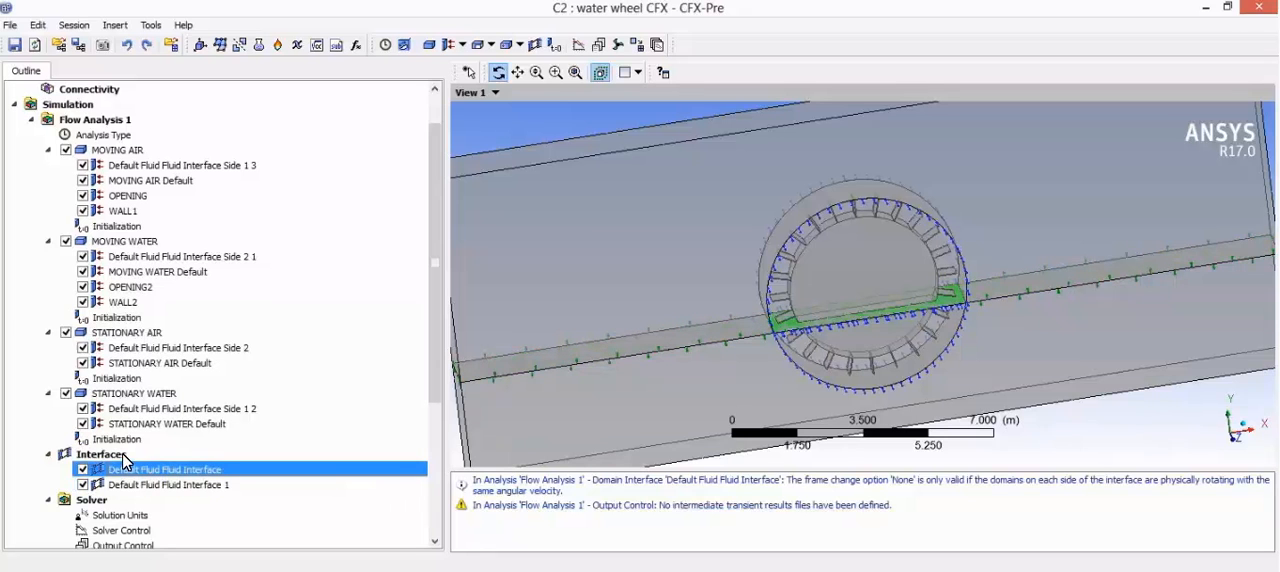
{"action": "left_click", "coordinate": [122, 453]}
{"action": "right_click", "coordinate": [122, 453]}
{"action": "mouse_move", "coordinate": [230, 465]}
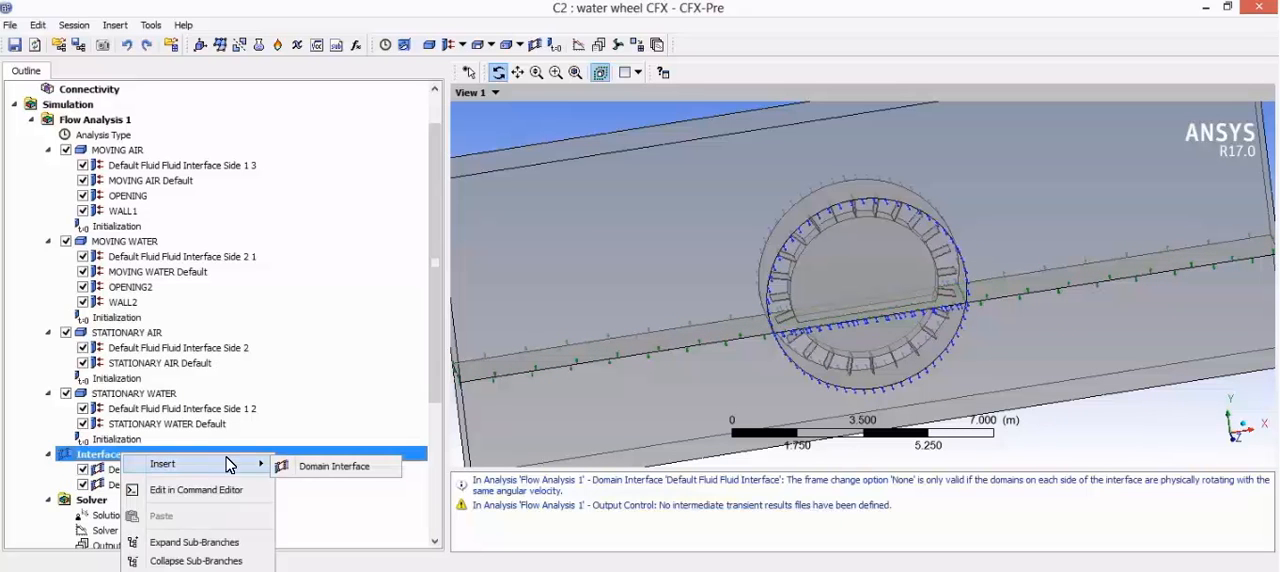
{"action": "left_click", "coordinate": [320, 467]}
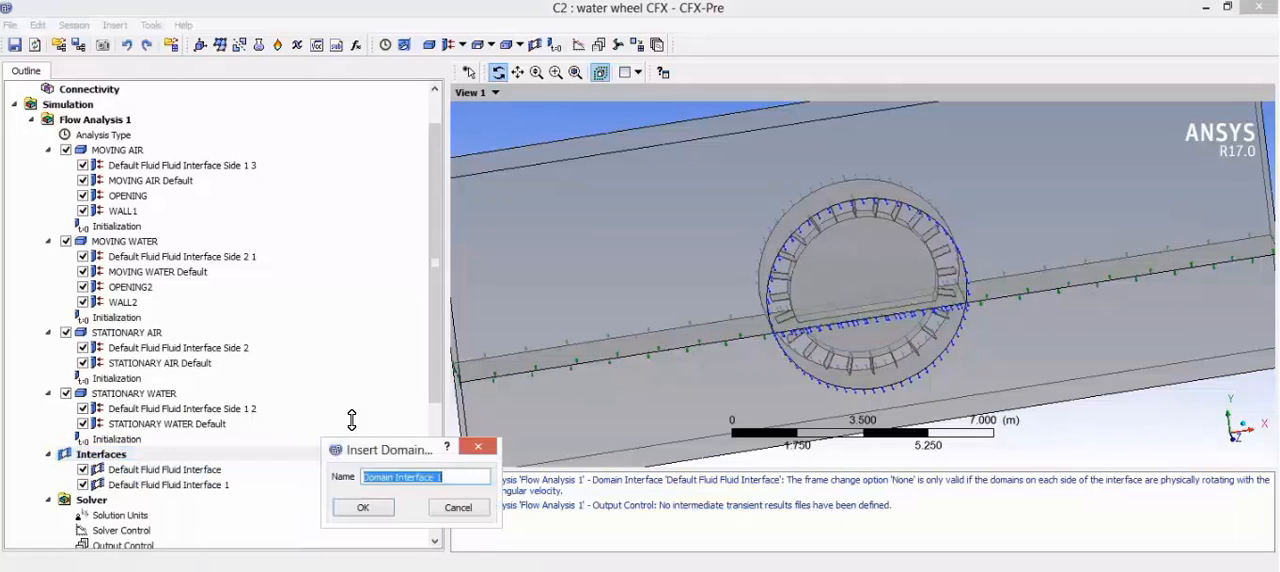
{"action": "left_click", "coordinate": [364, 508]}
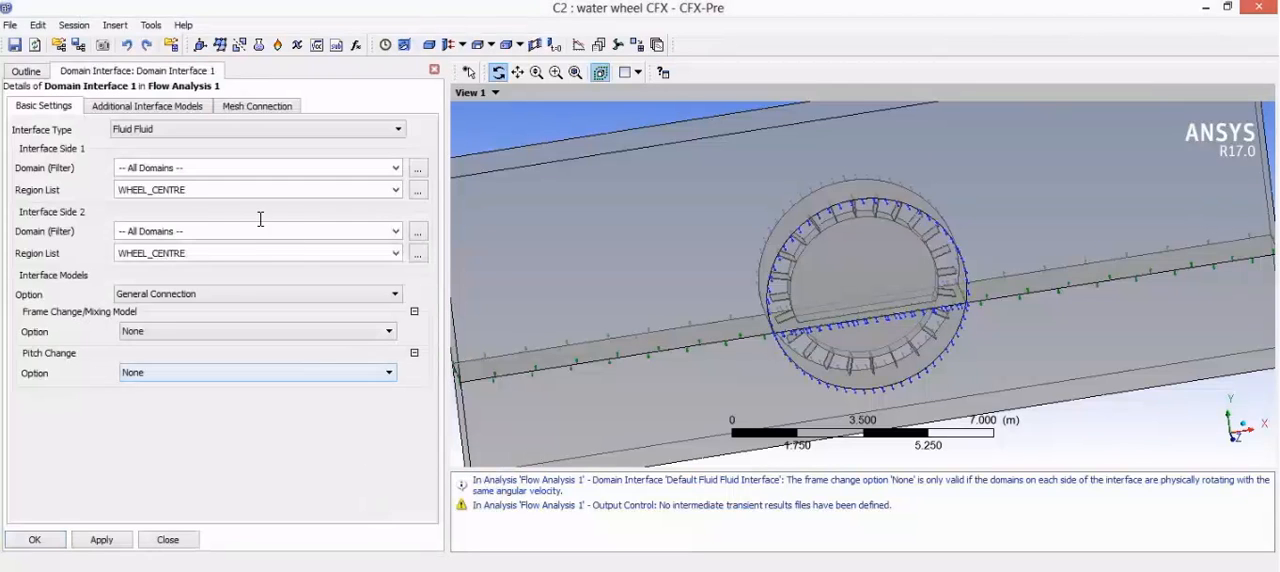
Step: Assign Primitive 2D 2 and Primitive 2D A 2 as the regions of interface side 1
{"action": "left_click", "coordinate": [418, 194]}
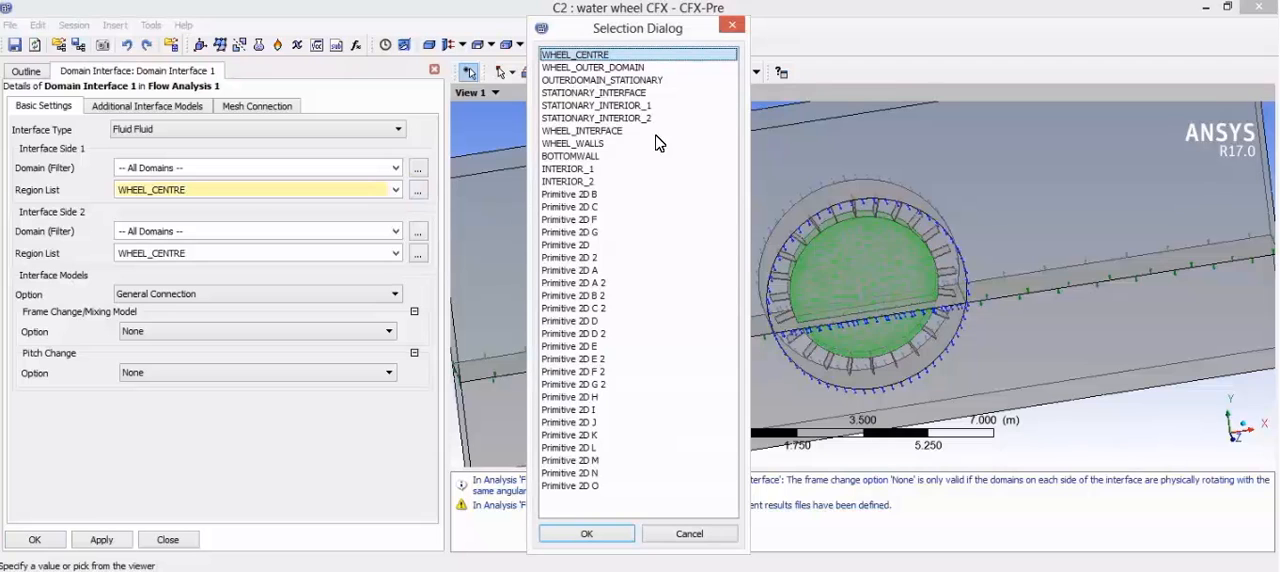
{"action": "left_click", "coordinate": [635, 264]}
{"action": "left_click", "coordinate": [635, 283], "text": "ctrl"}
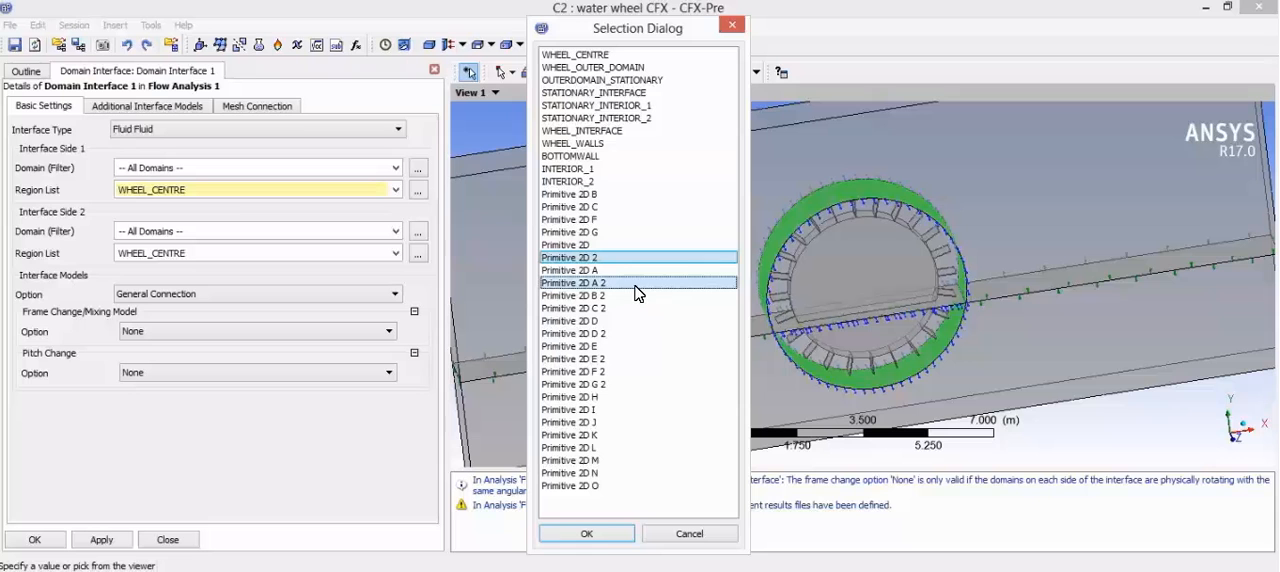
{"action": "left_click", "coordinate": [613, 537]}
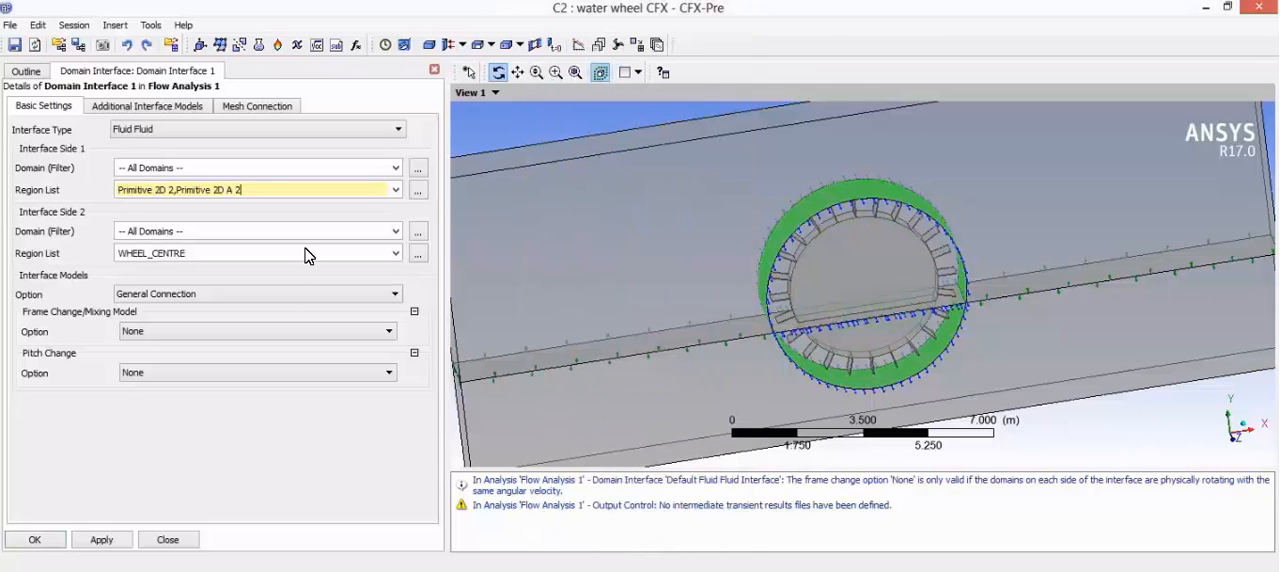
Step: Assign Primitive 2D D and Primitive 2D E as the regions of interface side 2
{"action": "left_click", "coordinate": [417, 258]}
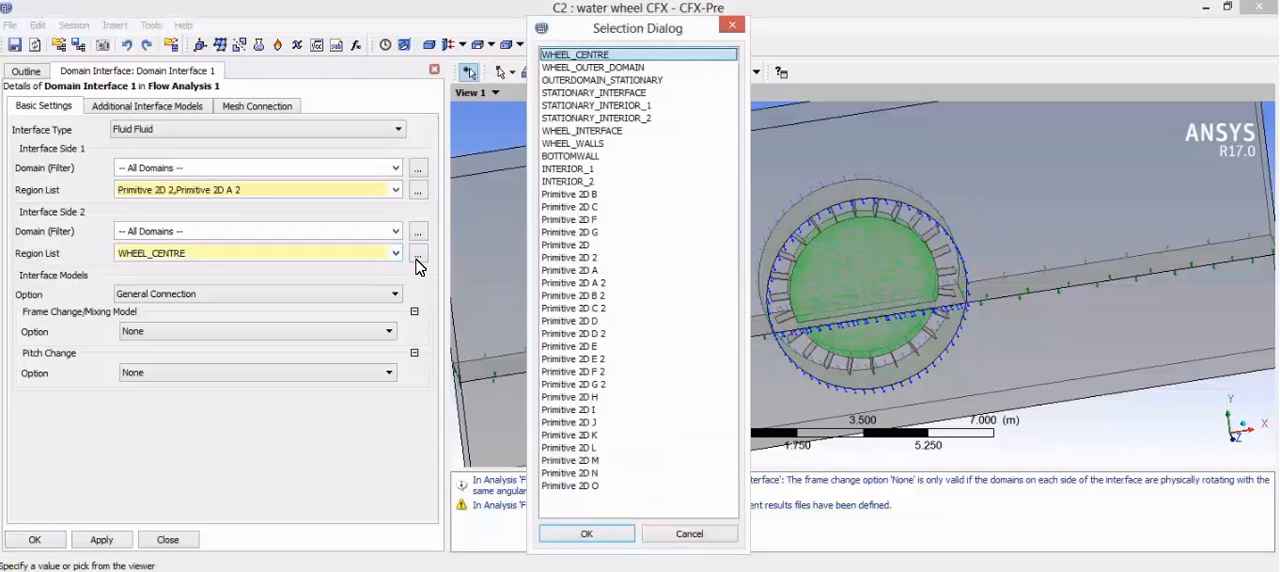
{"action": "left_click", "coordinate": [617, 296]}
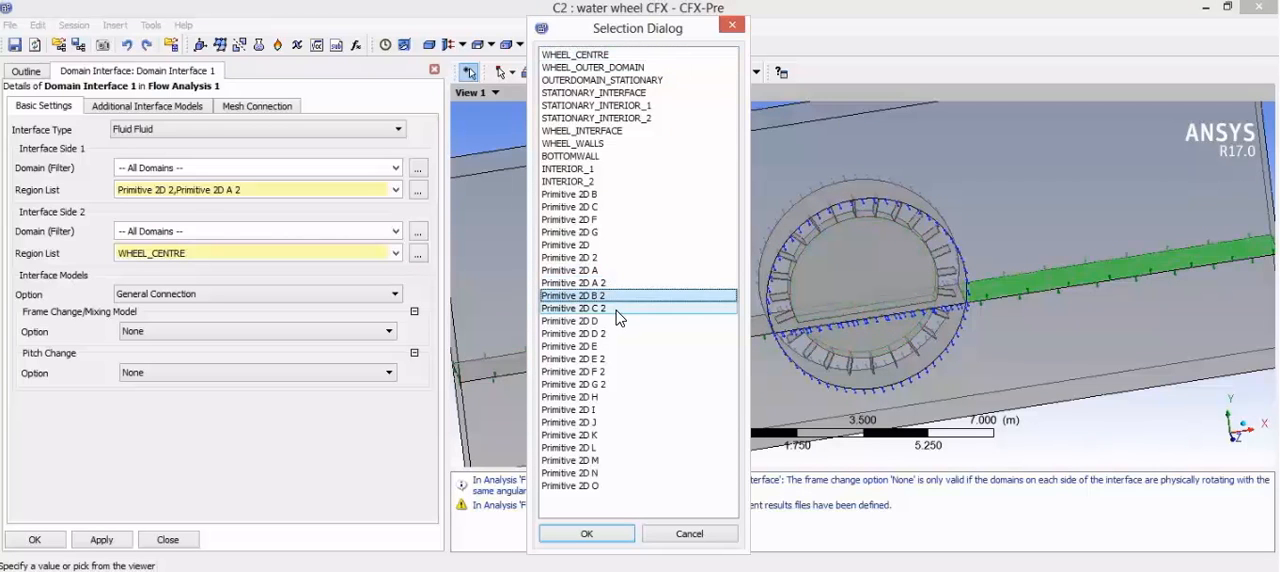
{"action": "left_click", "coordinate": [617, 309]}
{"action": "left_click", "coordinate": [617, 322]}
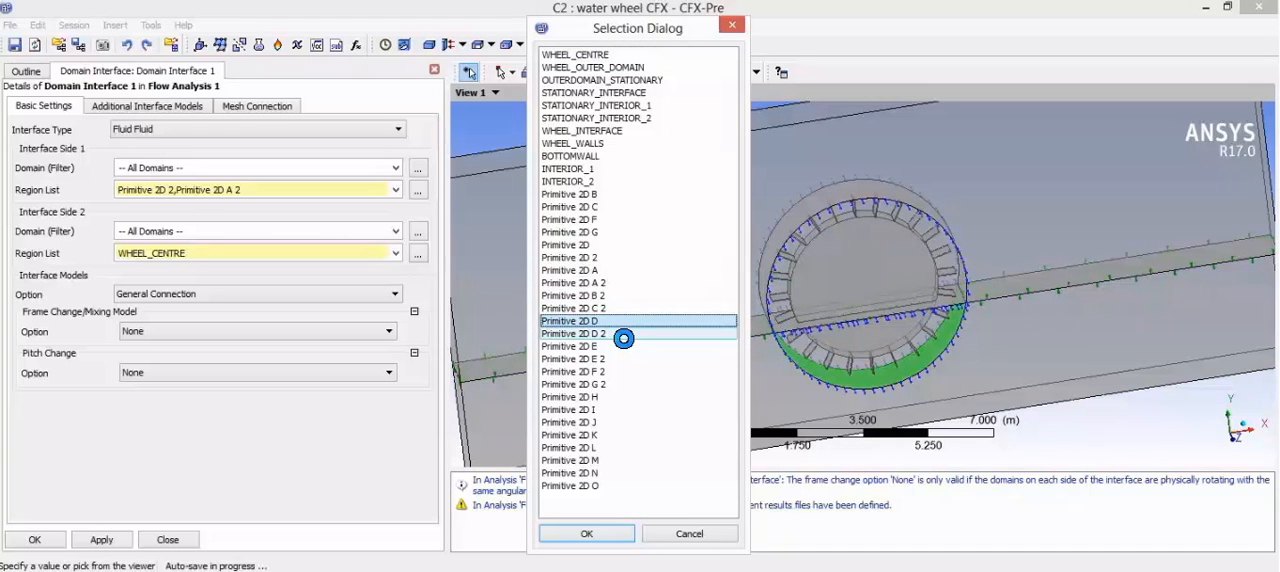
{"action": "left_click", "coordinate": [627, 335], "text": "ctrl"}
{"action": "left_click", "coordinate": [630, 333], "text": "ctrl"}
{"action": "left_click", "coordinate": [630, 345], "text": "ctrl"}
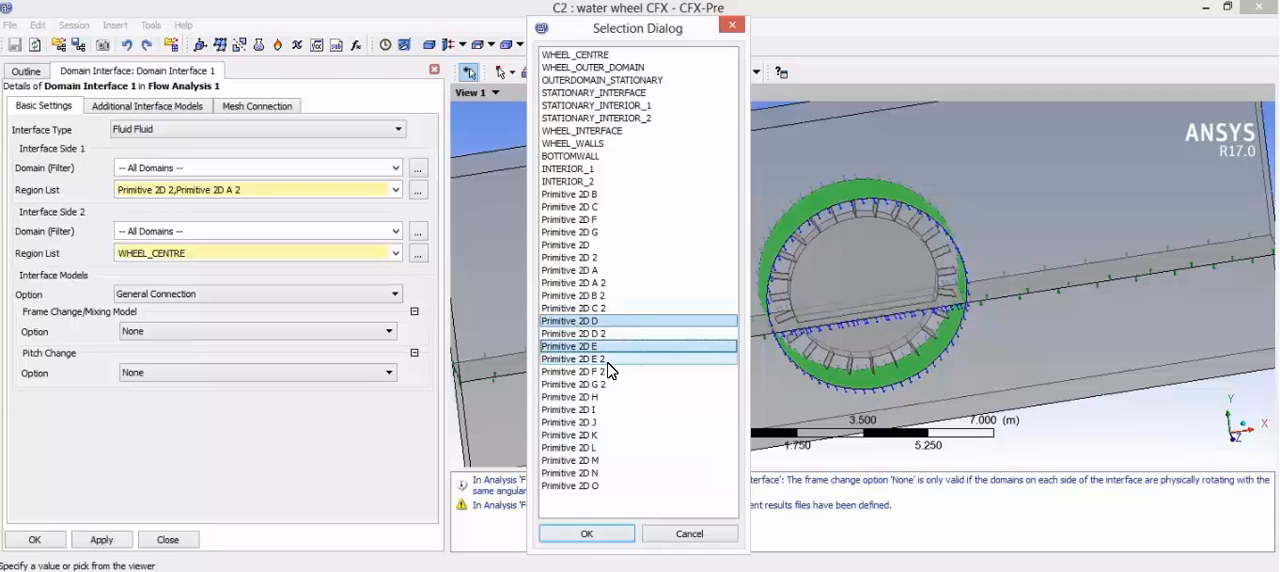
{"action": "left_click", "coordinate": [586, 533]}
Step: Set the frame change model of Domain Interface 1 to Transient Rotor Stator and commit the fluid-fluid interface
{"action": "left_click", "coordinate": [220, 332]}
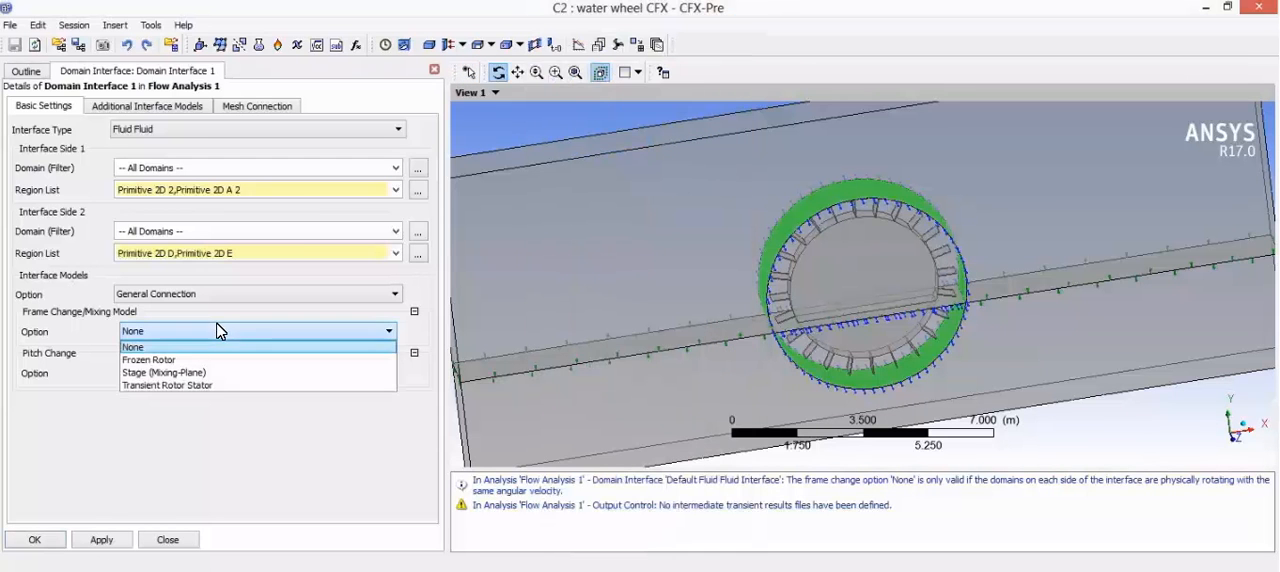
{"action": "left_click", "coordinate": [210, 386]}
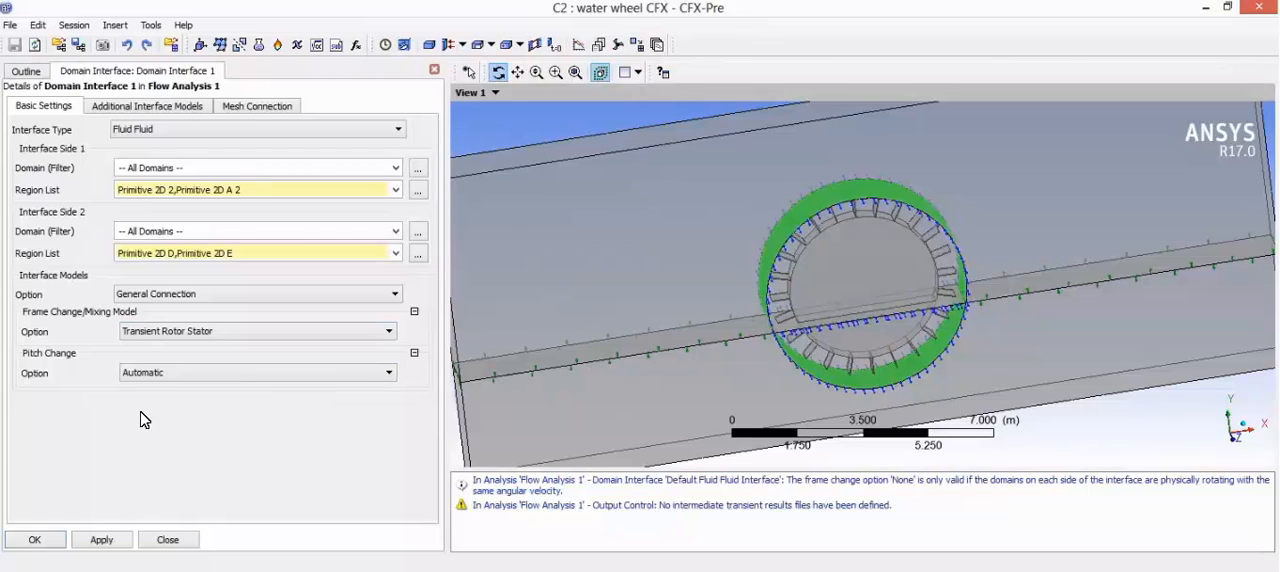
{"action": "left_click", "coordinate": [194, 136]}
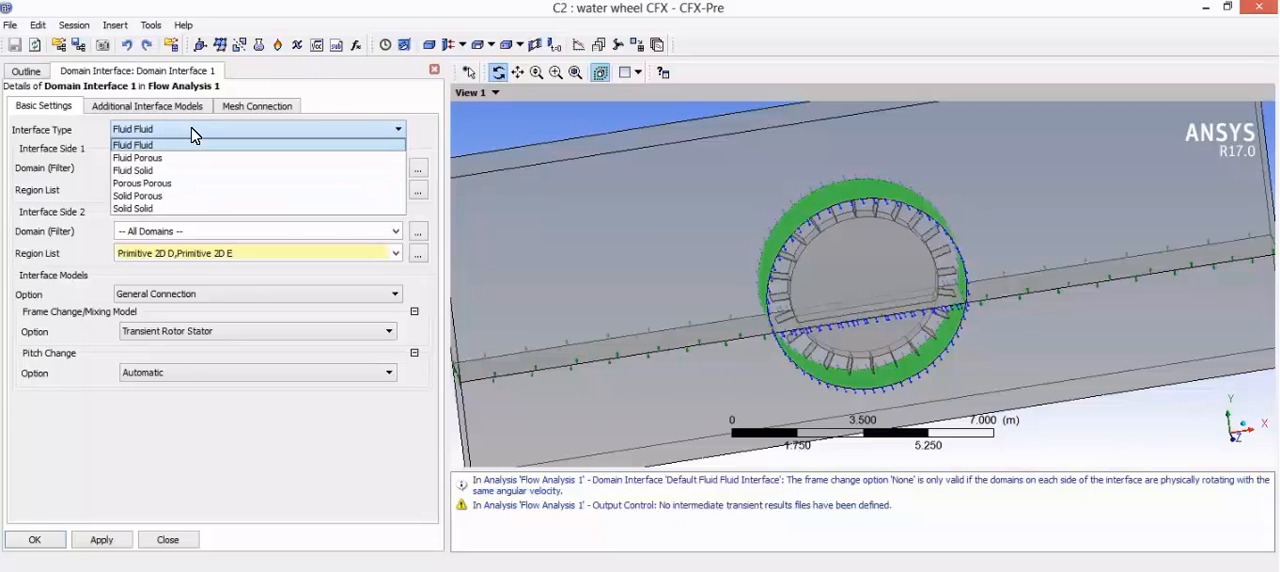
{"action": "left_click", "coordinate": [194, 130]}
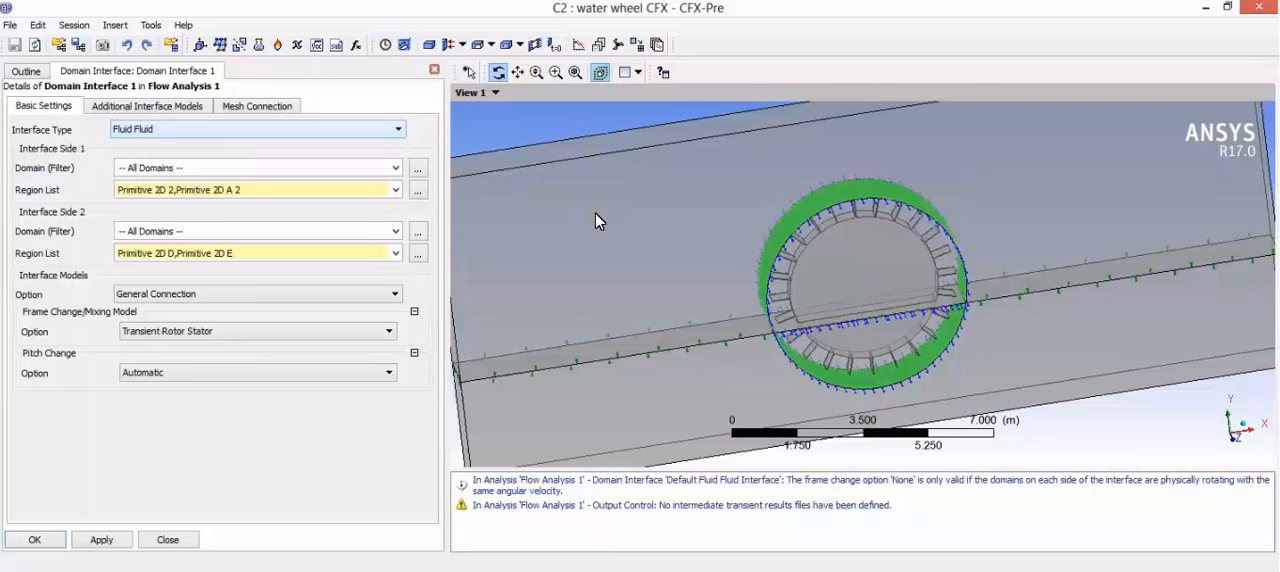
{"action": "left_click_drag", "start_coordinate": [755, 259], "coordinate": [742, 239]}
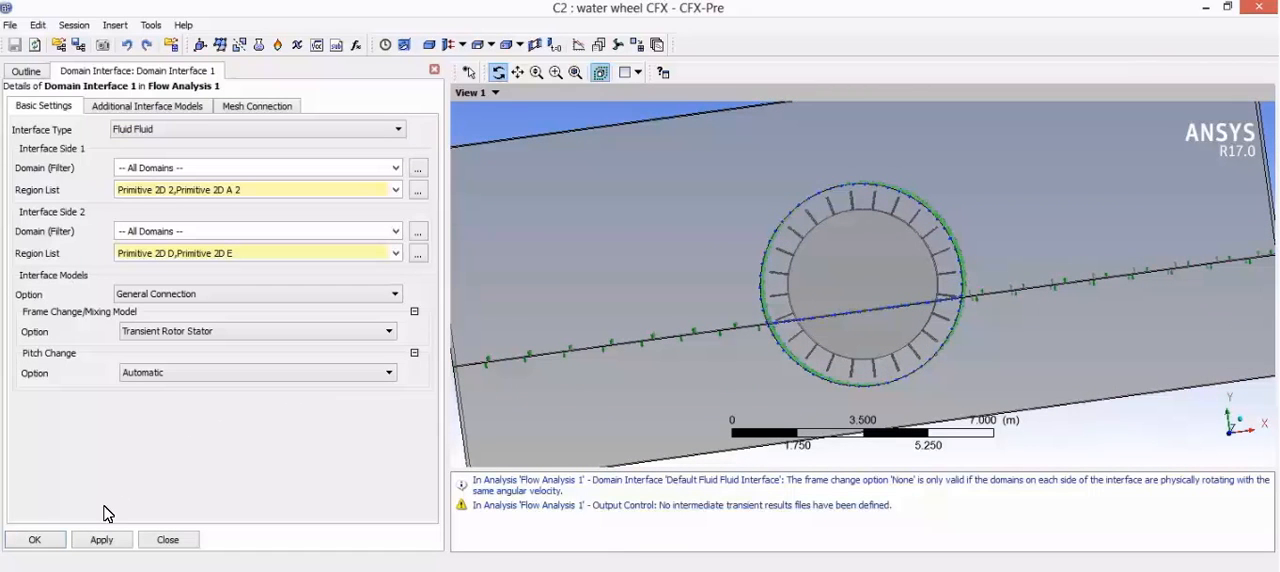
{"action": "left_click", "coordinate": [34, 539]}
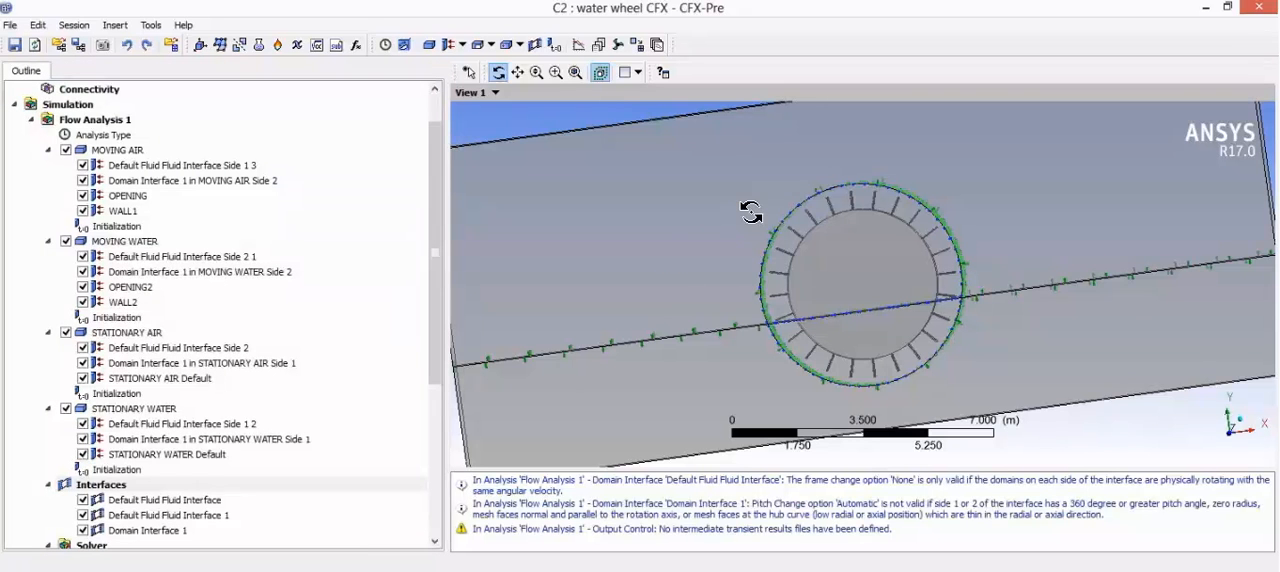
Step: Set the transient scheme in Solver Control to First Order Backward Euler and commit the solver settings
{"action": "left_click_drag", "start_coordinate": [757, 213], "coordinate": [767, 219]}
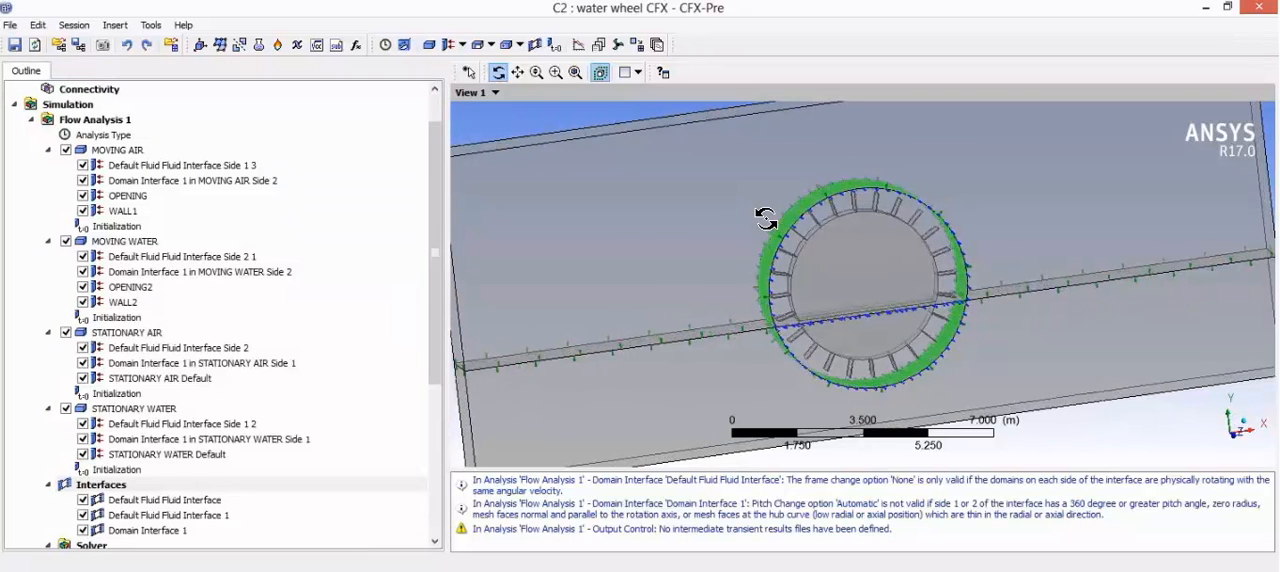
{"action": "left_click", "coordinate": [130, 502]}
{"action": "scroll", "coordinate": [207, 445], "scroll_direction": "down", "scroll_amount": 2}
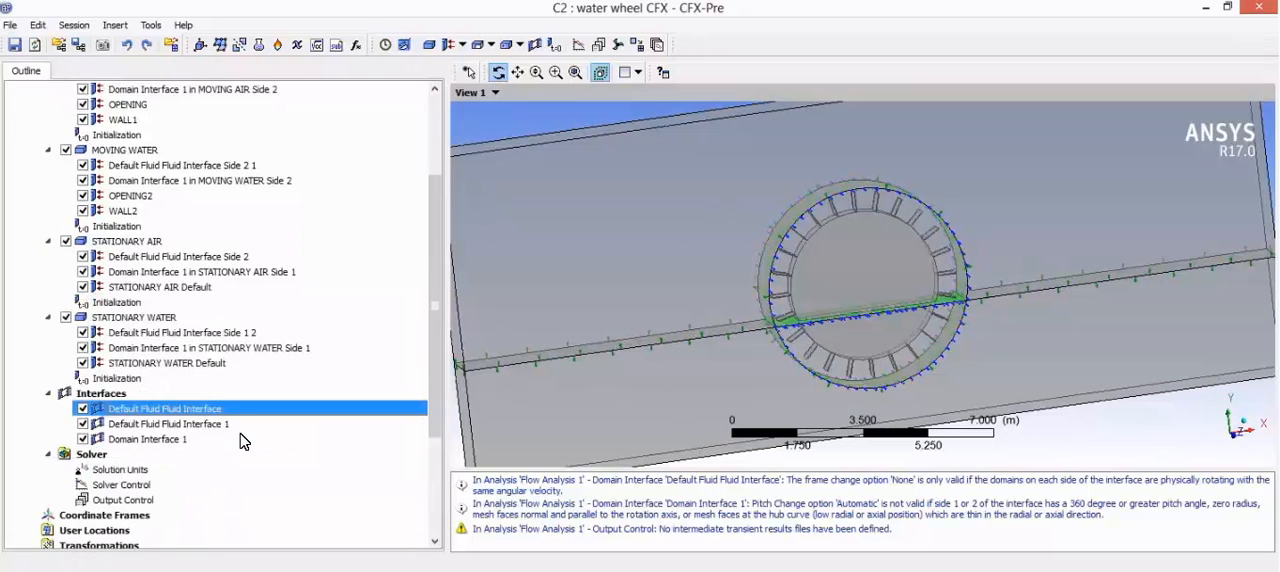
{"action": "double_click", "coordinate": [129, 486]}
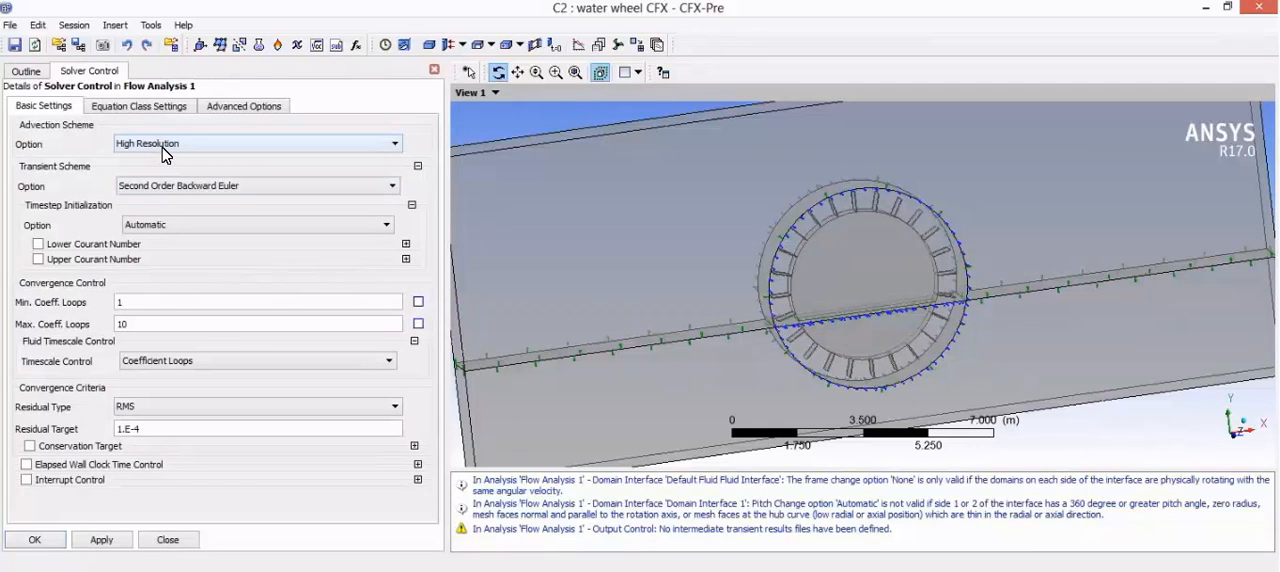
{"action": "left_click", "coordinate": [165, 187]}
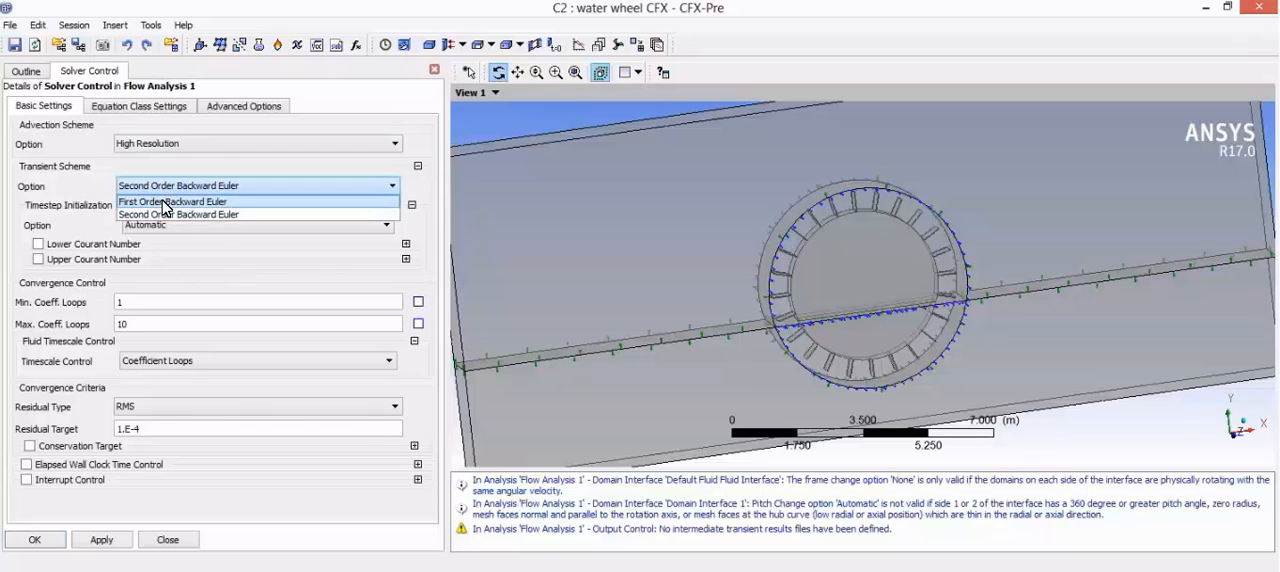
{"action": "left_click", "coordinate": [165, 202]}
{"action": "left_click", "coordinate": [101, 540]}
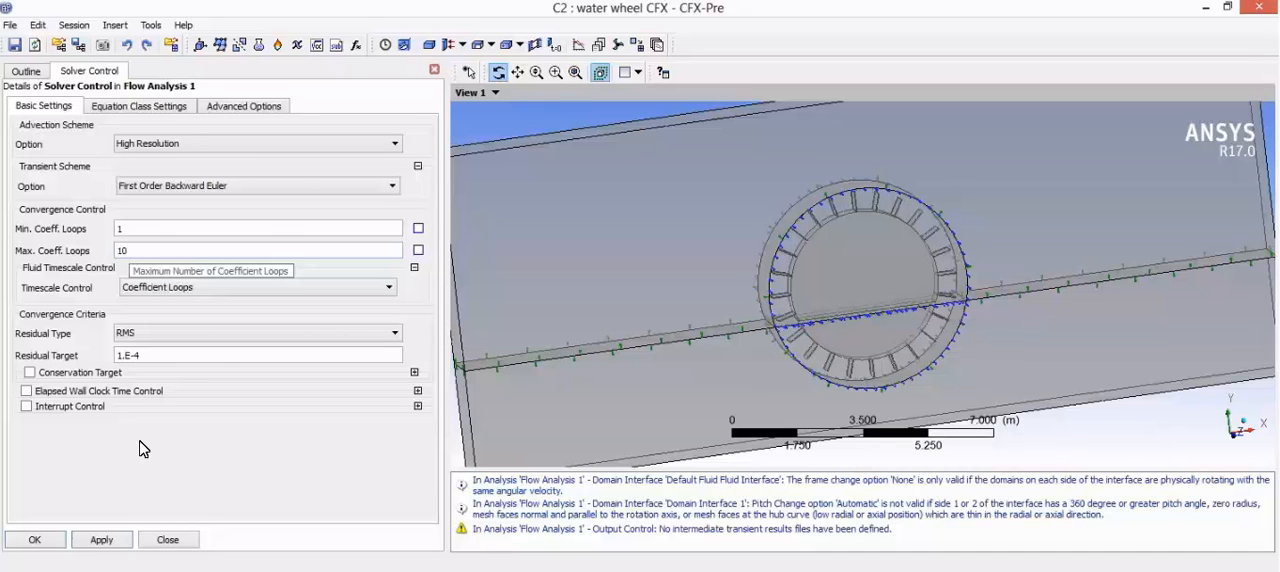
{"action": "left_click", "coordinate": [36, 540]}
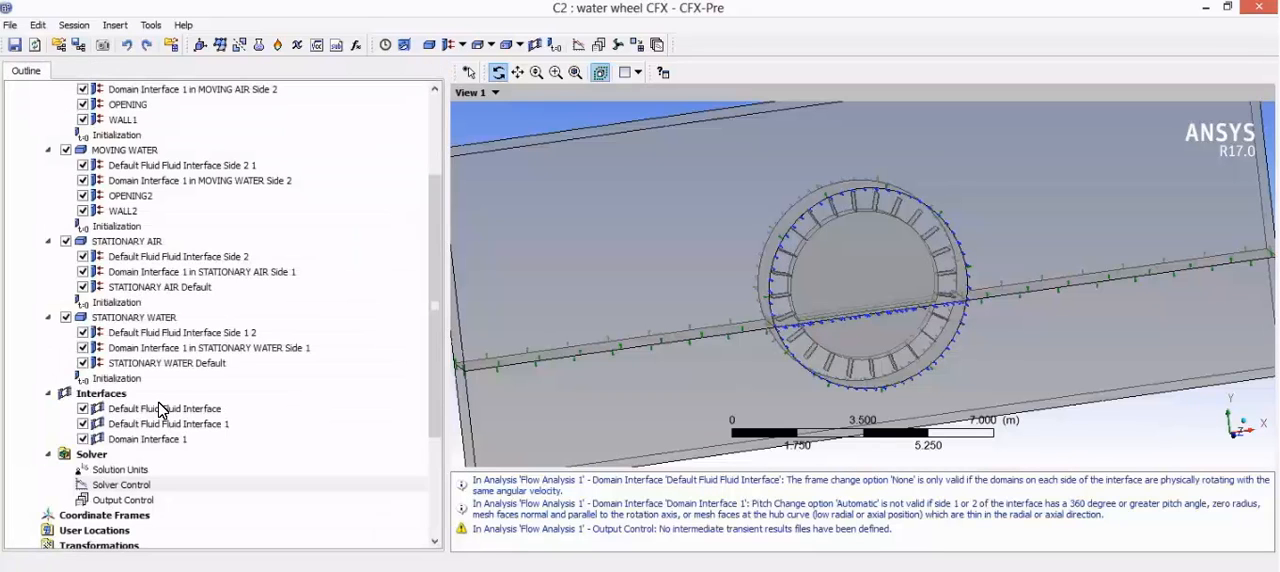
Step: Add a transient results entry in Output Control under its default name
{"action": "scroll", "coordinate": [188, 412], "scroll_direction": "down", "scroll_amount": 1}
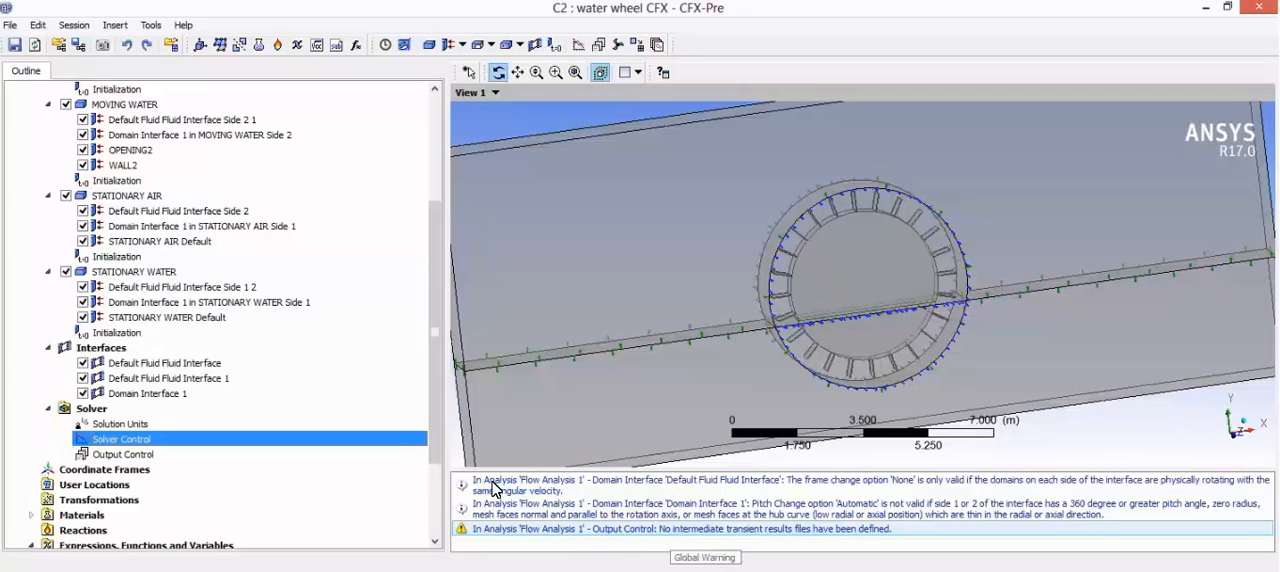
{"action": "double_click", "coordinate": [125, 456]}
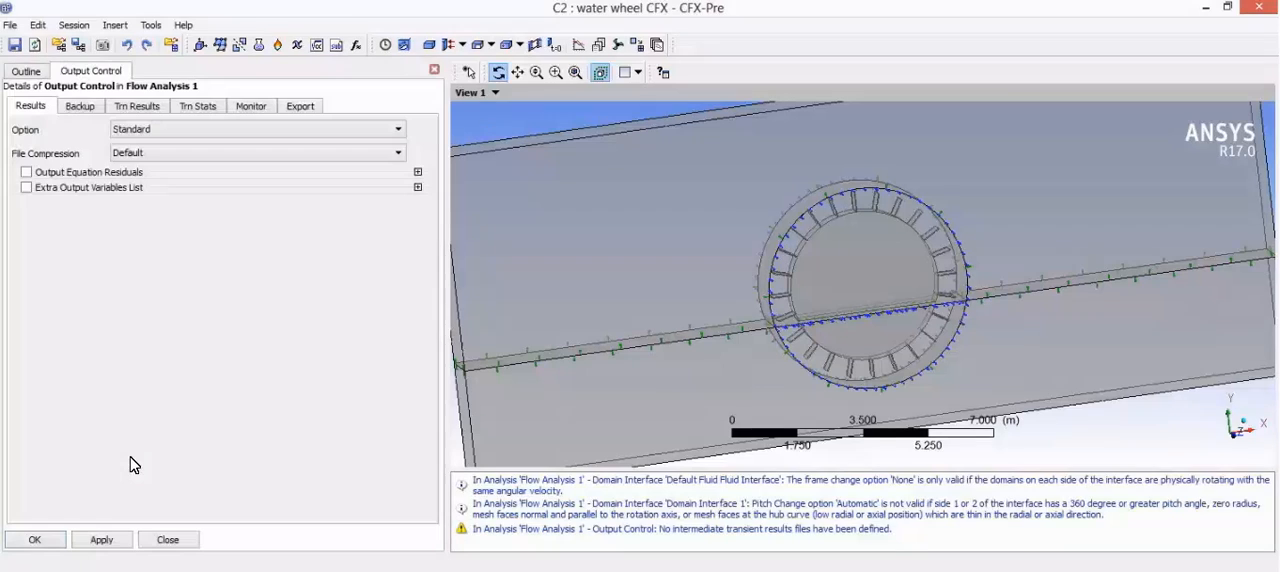
{"action": "left_click", "coordinate": [133, 108]}
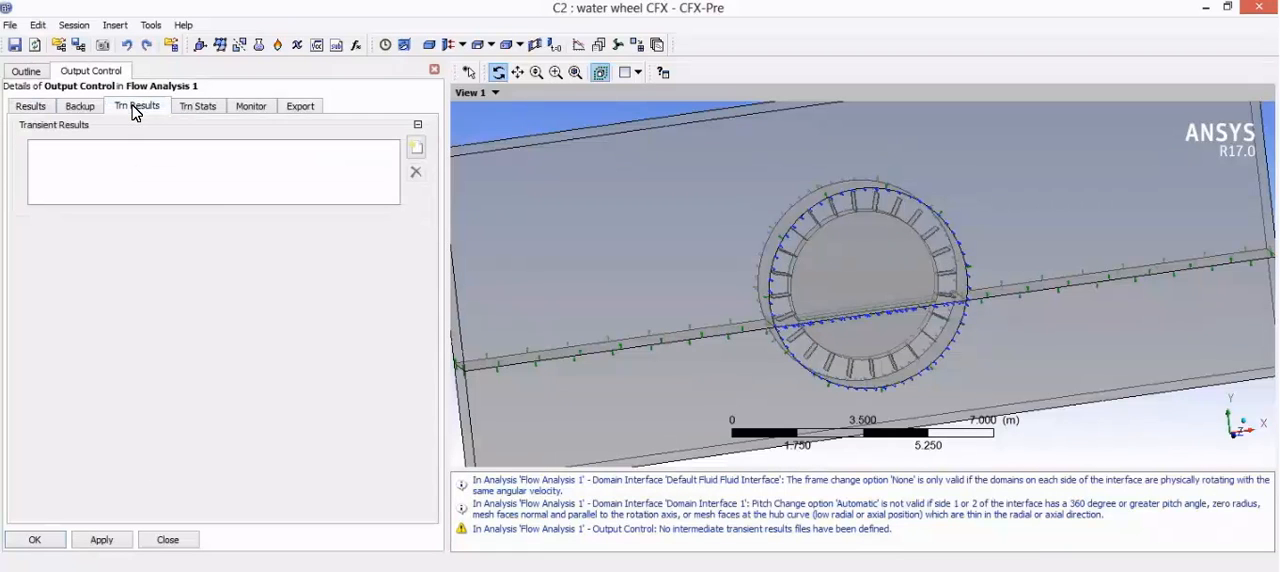
{"action": "left_click", "coordinate": [417, 150]}
{"action": "left_click", "coordinate": [462, 217]}
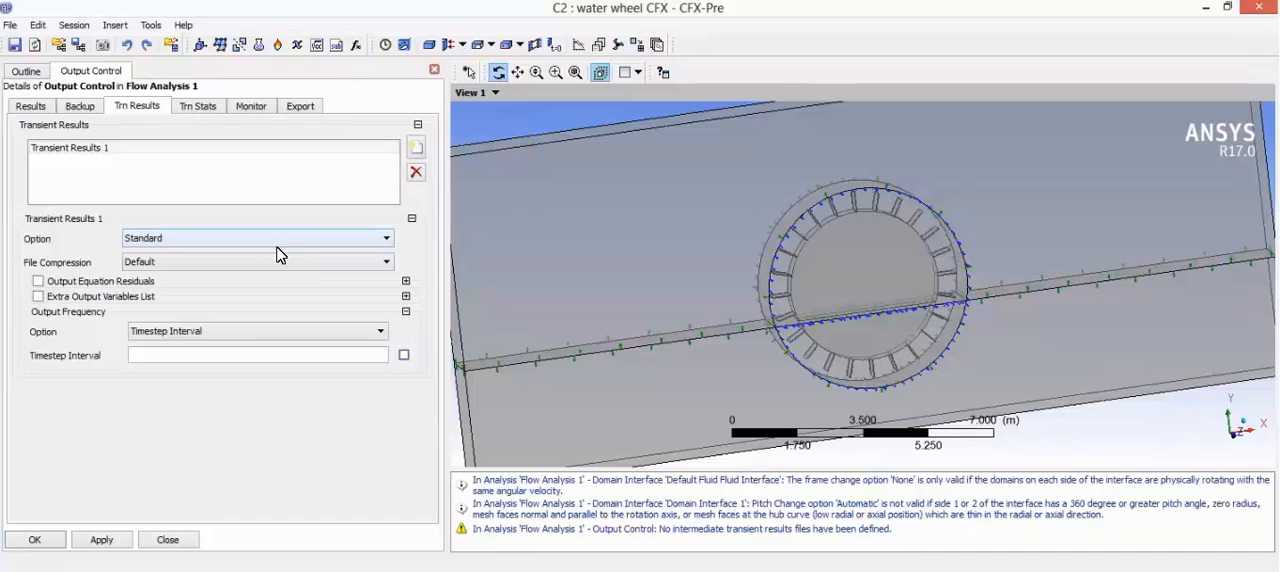
{"action": "left_click", "coordinate": [222, 240]}
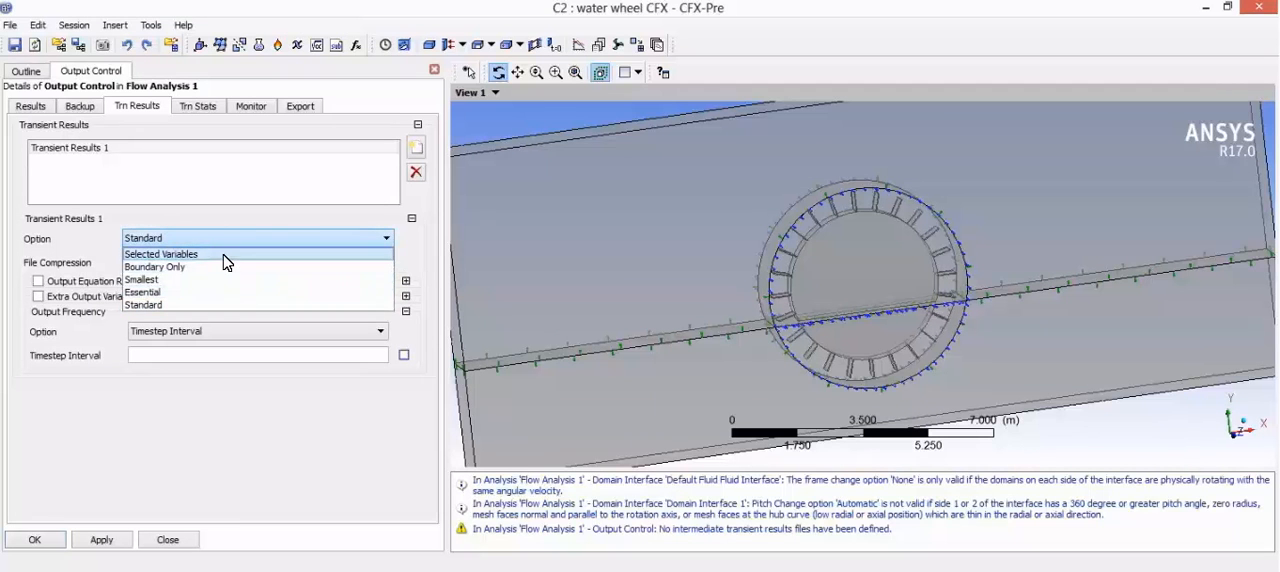
{"action": "left_click", "coordinate": [224, 256]}
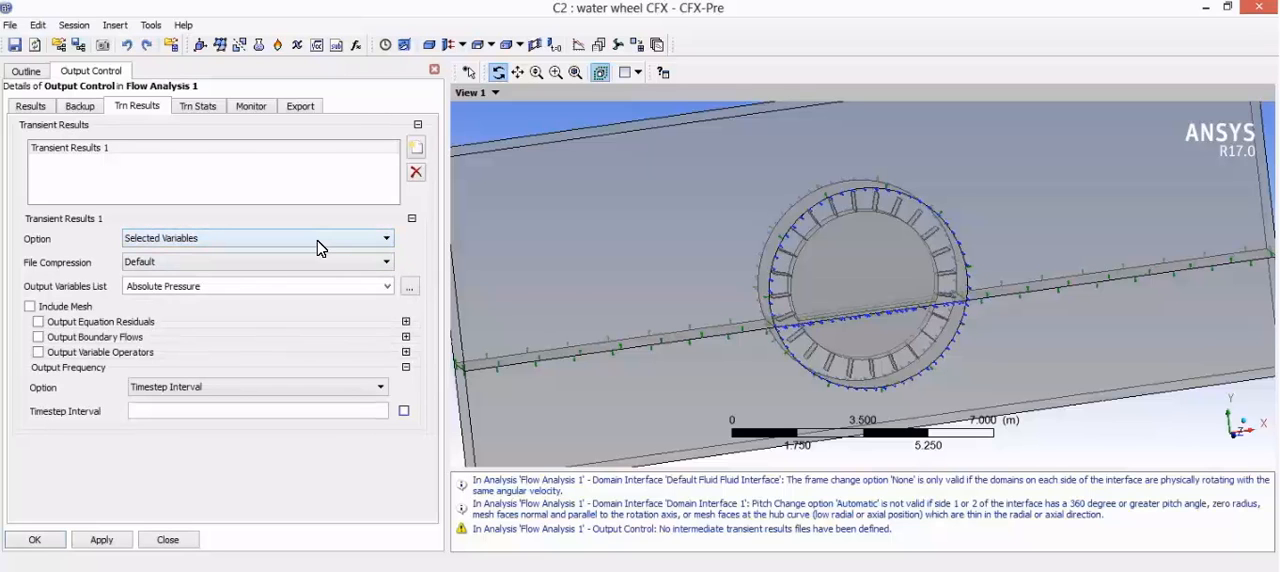
{"action": "left_click", "coordinate": [309, 249]}
{"action": "left_click", "coordinate": [204, 309]}
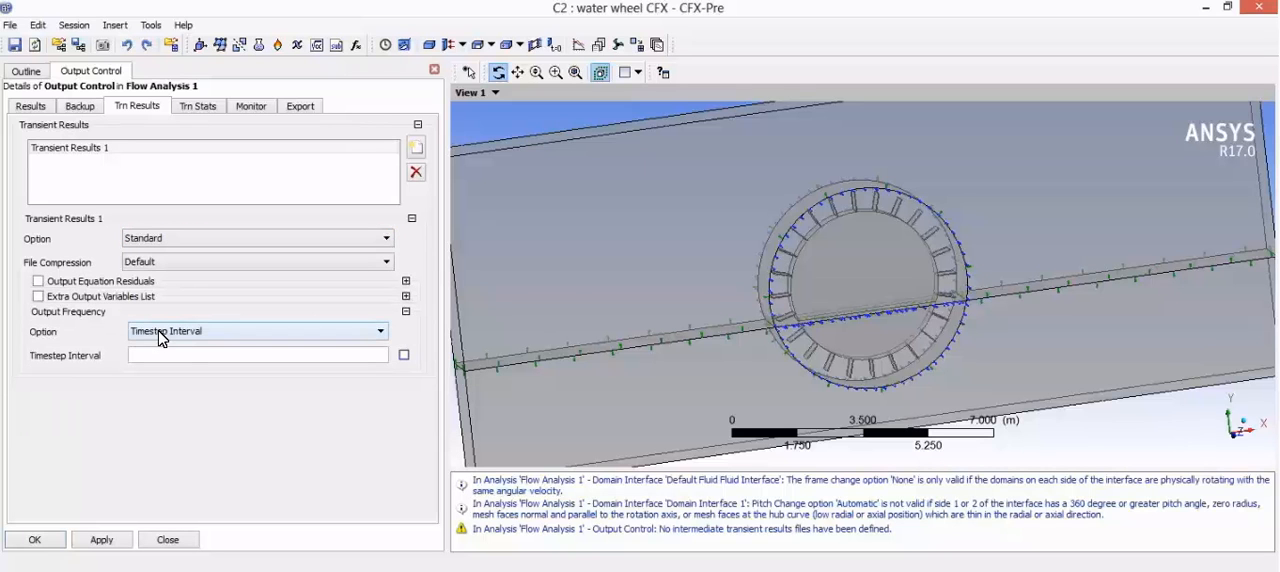
Step: Set the output frequency of Transient Results 1 to Every Timestep and apply it
{"action": "left_click", "coordinate": [162, 334]}
{"action": "left_click", "coordinate": [165, 359]}
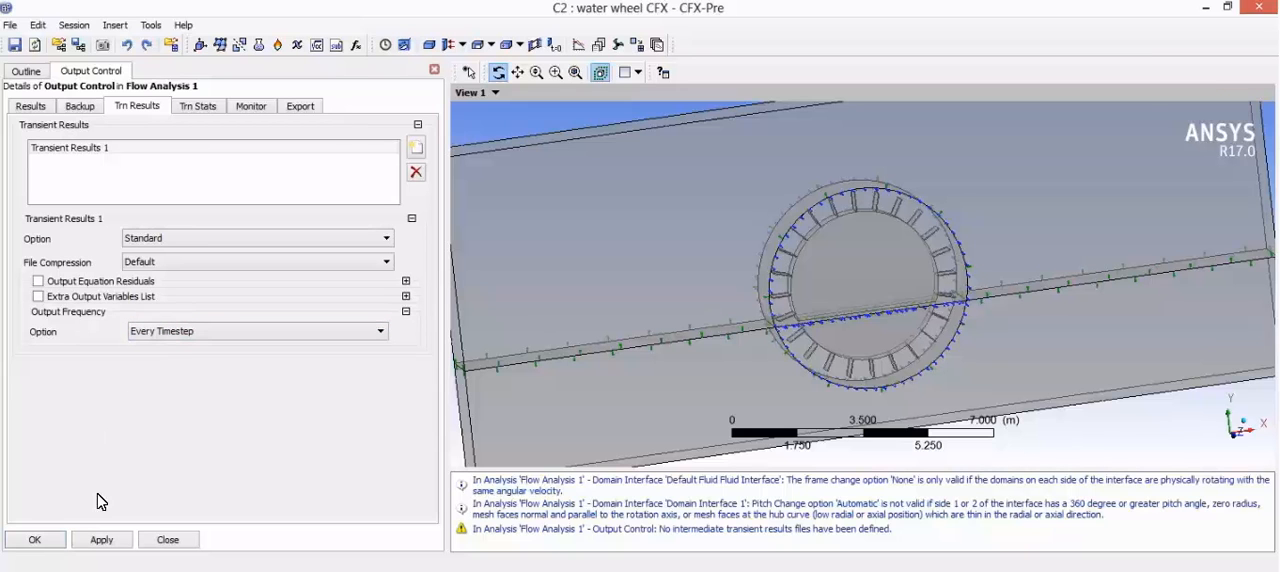
{"action": "left_click", "coordinate": [36, 542]}
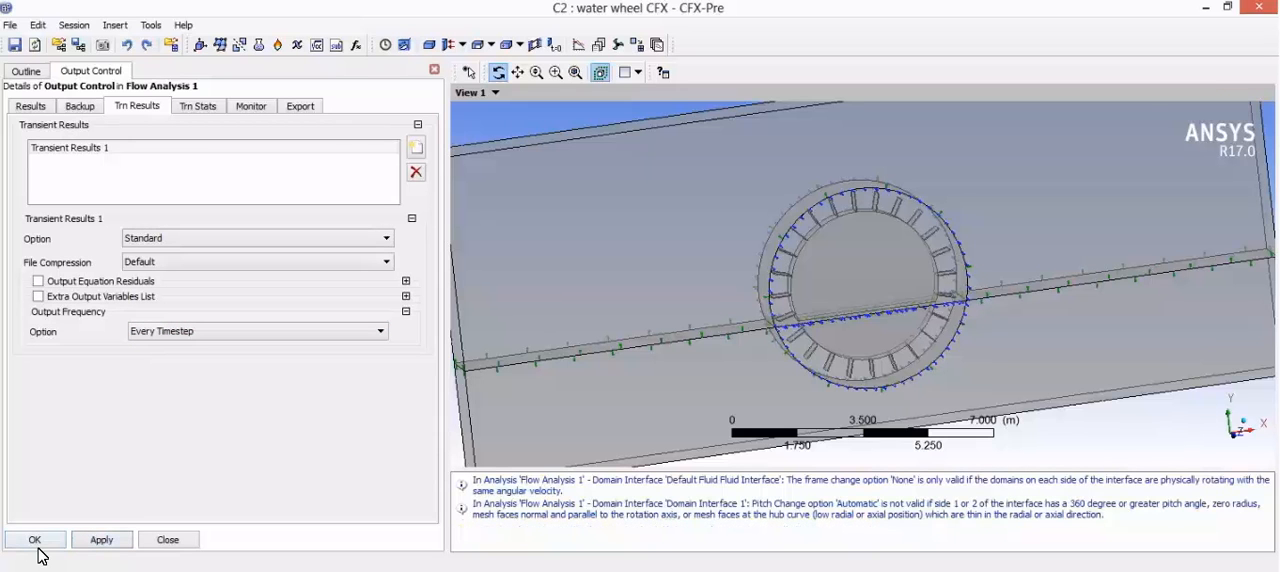
Step: Enable Monitor Objects in Output Control and commit the output settings
{"action": "left_click", "coordinate": [250, 108]}
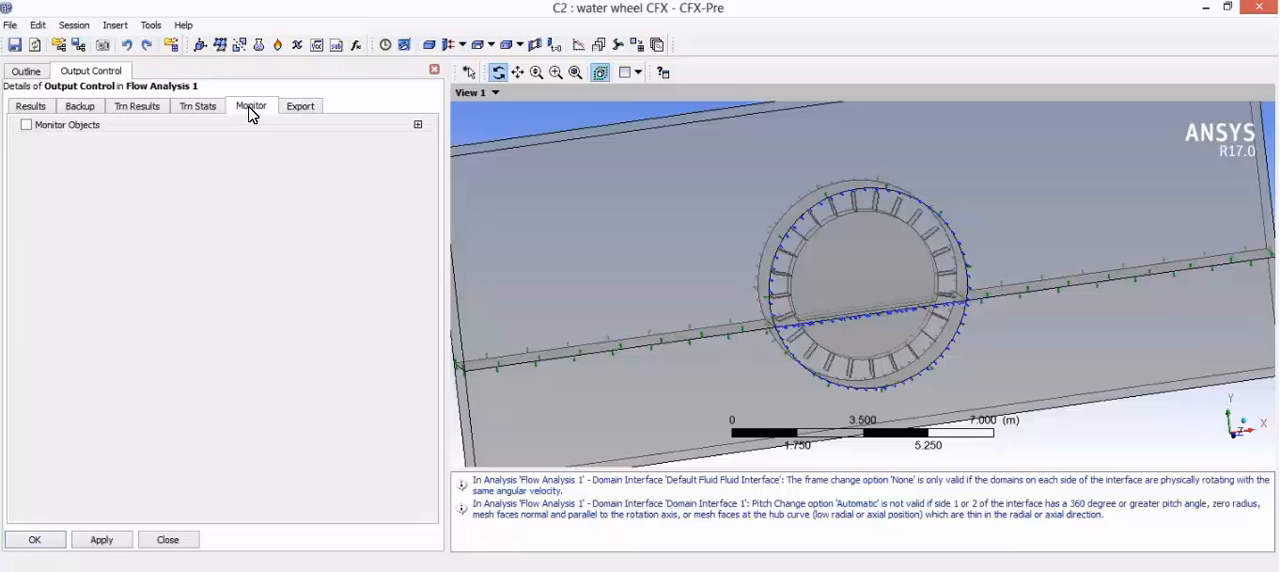
{"action": "left_click", "coordinate": [26, 125]}
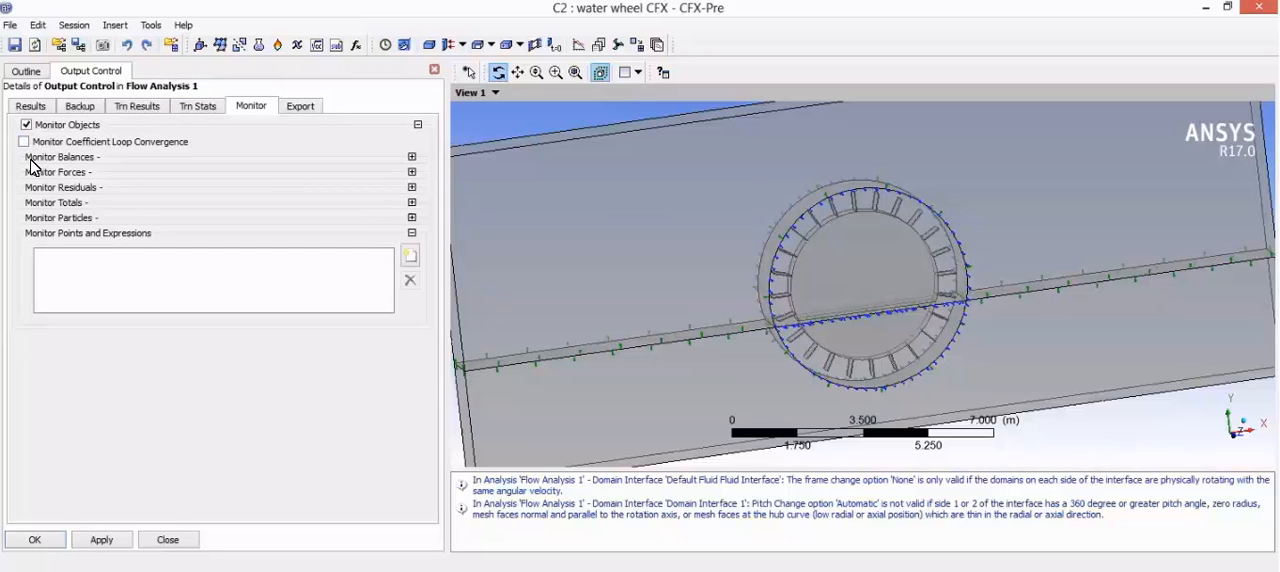
{"action": "left_click", "coordinate": [126, 110]}
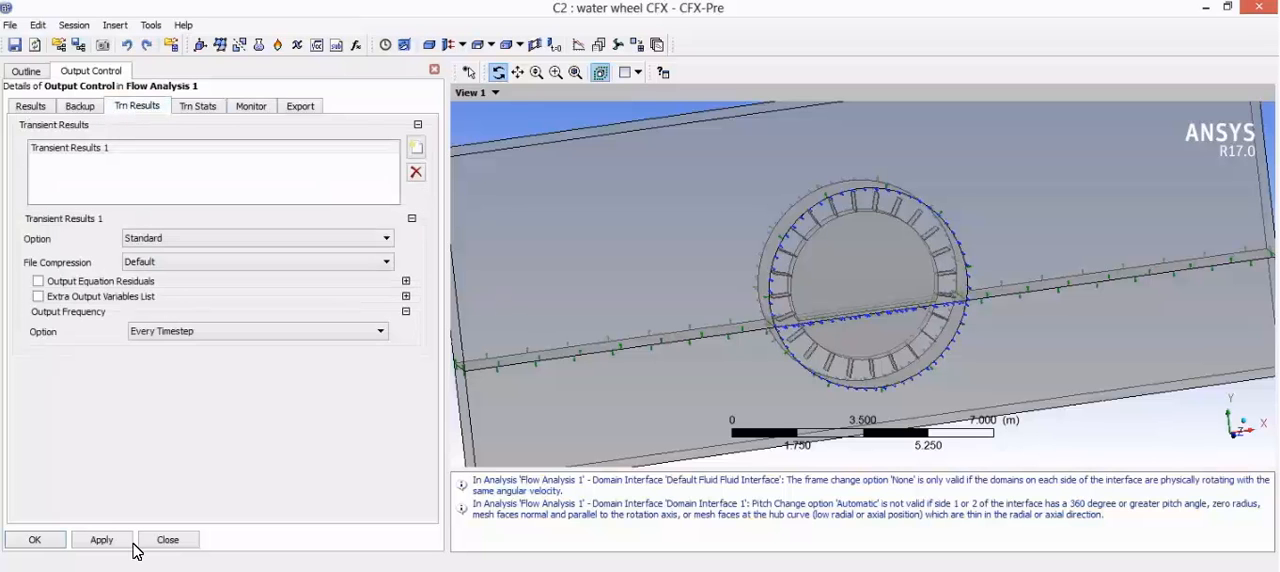
{"action": "left_click", "coordinate": [53, 537]}
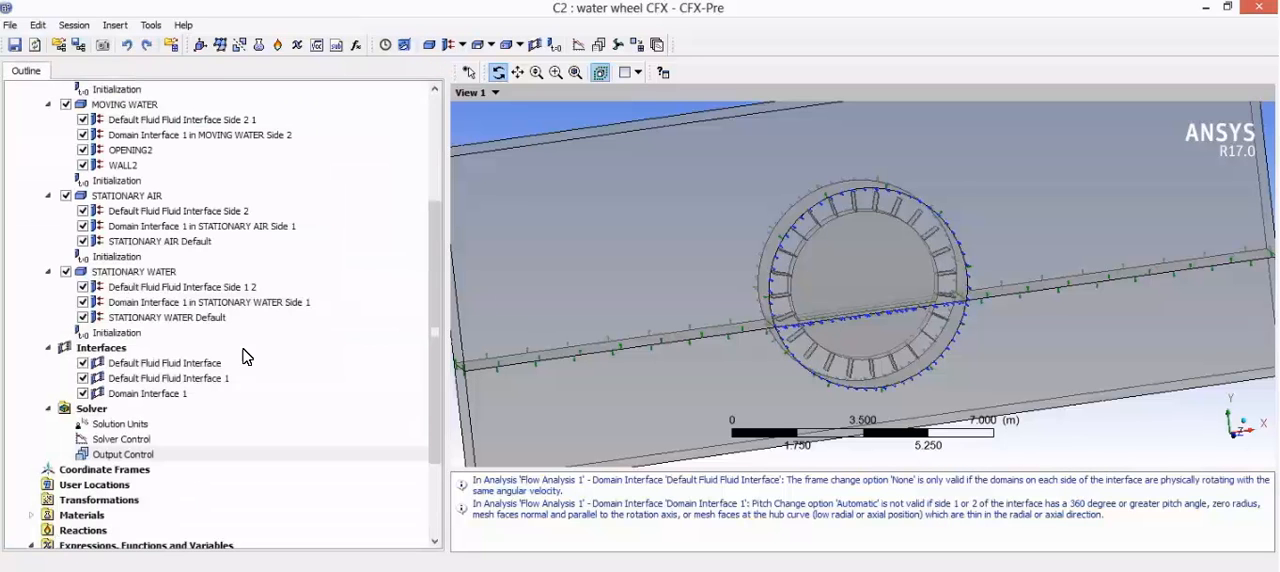
Step: Save the project and close CFX-Pre to return to Workbench
{"action": "scroll", "coordinate": [172, 378], "scroll_direction": "up", "scroll_amount": 2}
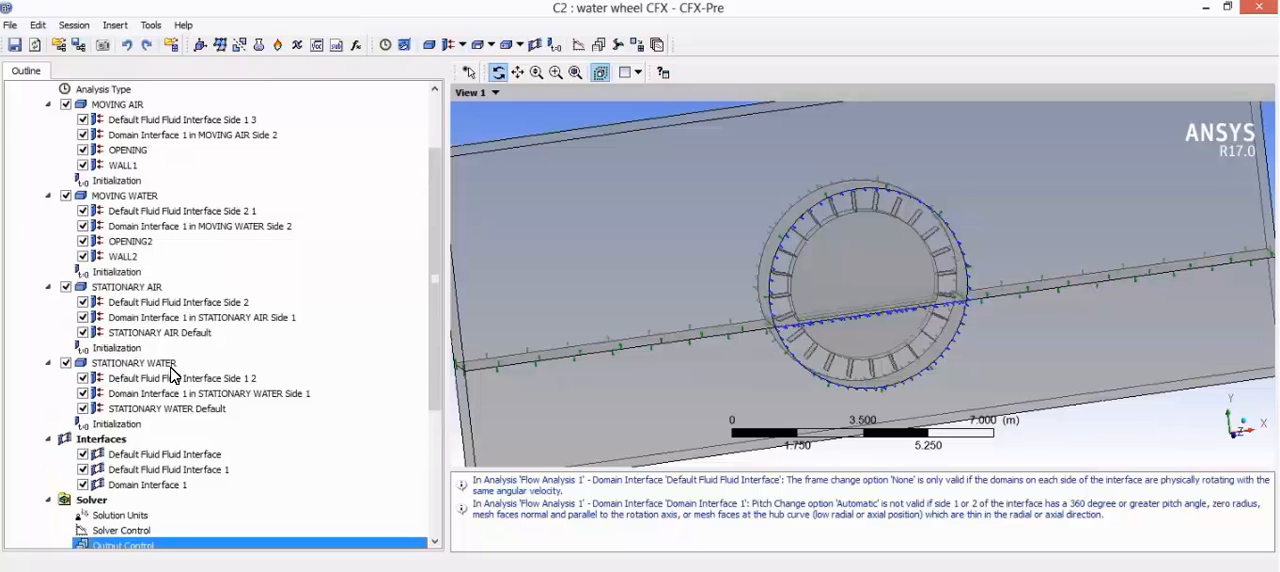
{"action": "scroll", "coordinate": [172, 378], "scroll_direction": "up", "scroll_amount": 2}
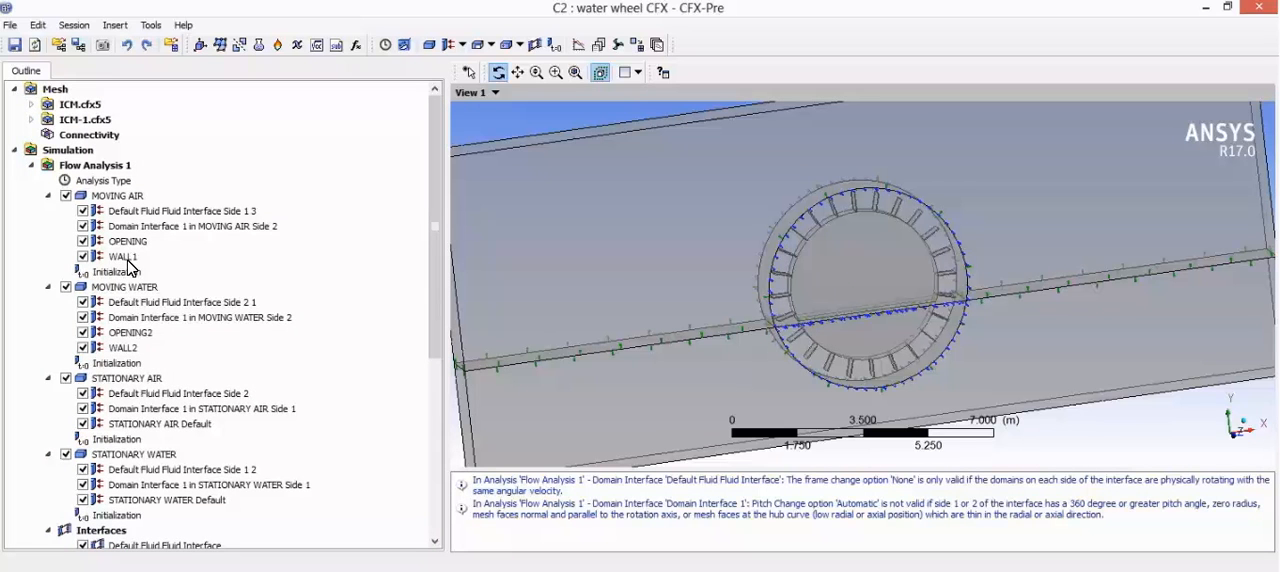
{"action": "left_click", "coordinate": [17, 46]}
{"action": "left_click", "coordinate": [11, 25]}
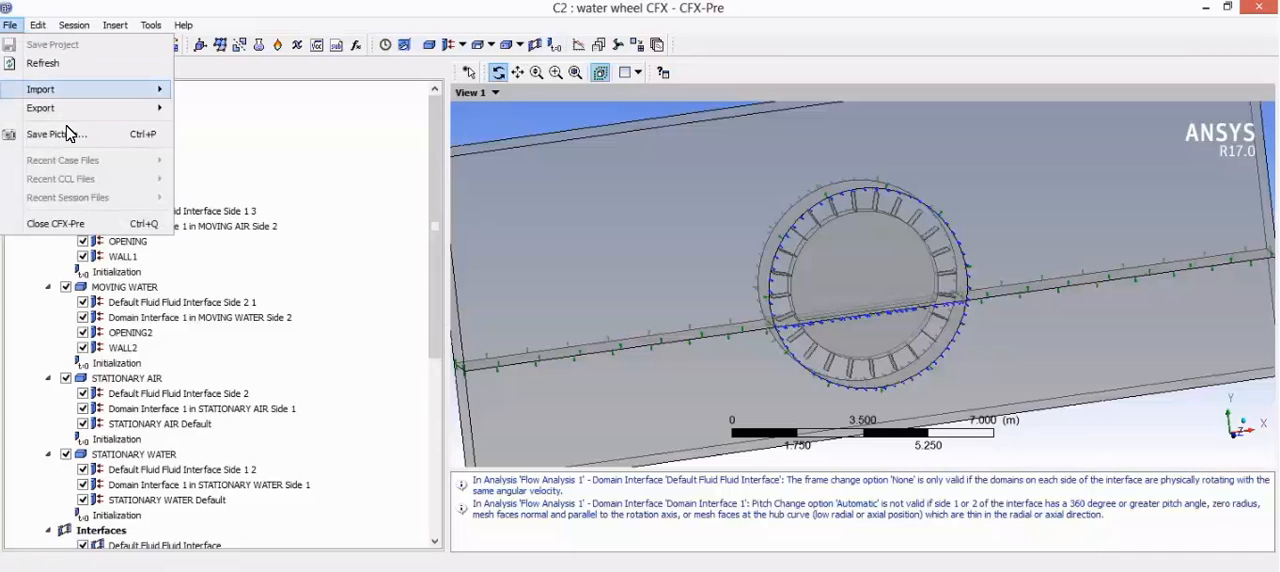
{"action": "left_click", "coordinate": [166, 226]}
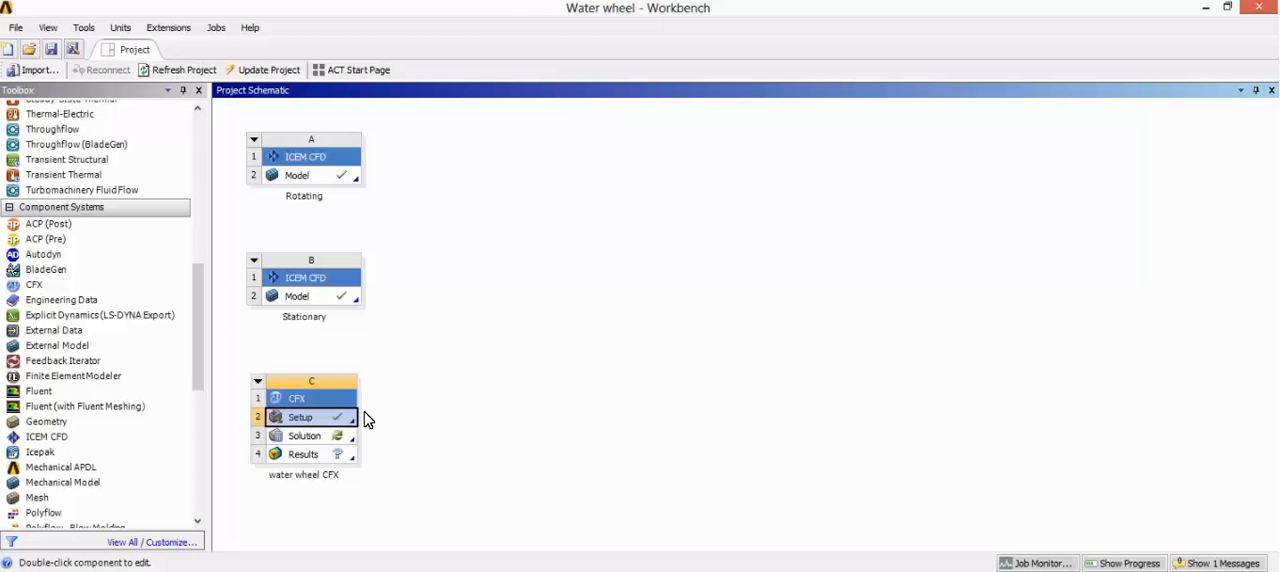
Step: Open the Solution cell of the water wheel CFX system and start the solver run in Serial mode
{"action": "left_click", "coordinate": [330, 442]}
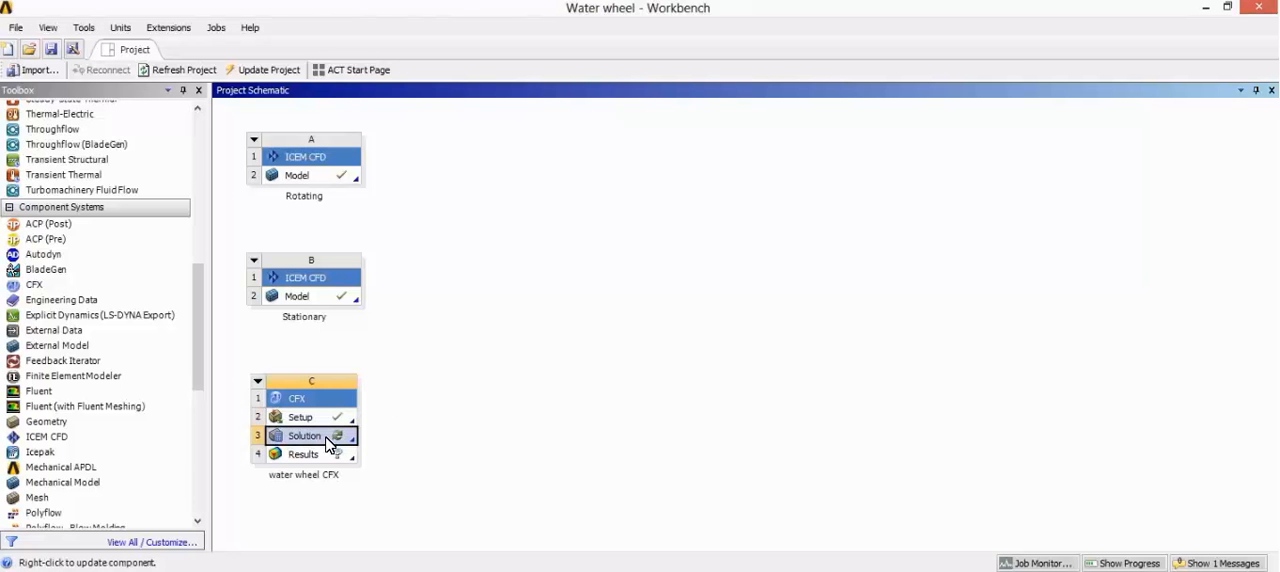
{"action": "double_click", "coordinate": [330, 442]}
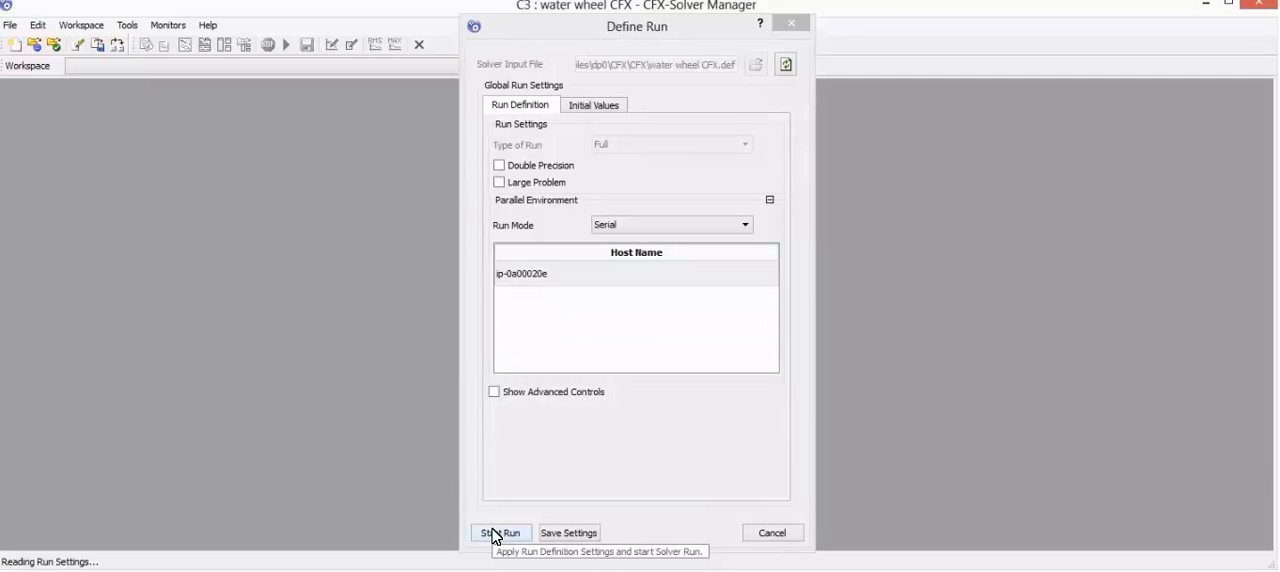
{"action": "left_click", "coordinate": [497, 535]}
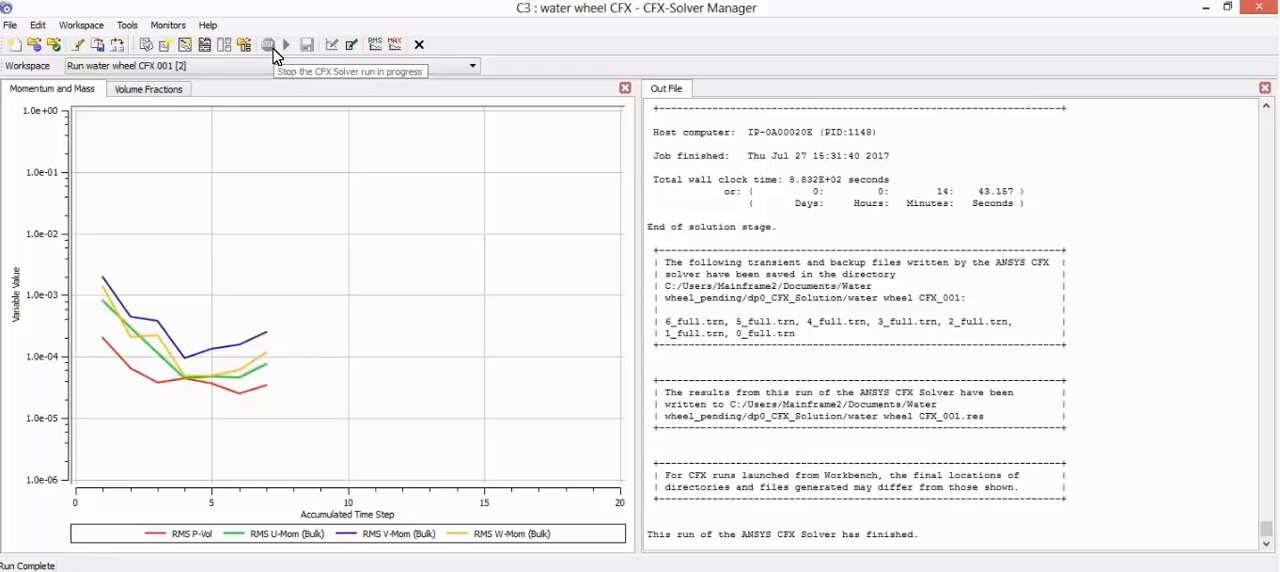
Step: Close CFX-Solver Manager and return to the Workbench project schematic
{"action": "left_click", "coordinate": [12, 28]}
{"action": "left_click", "coordinate": [12, 28]}
{"action": "left_click", "coordinate": [13, 28]}
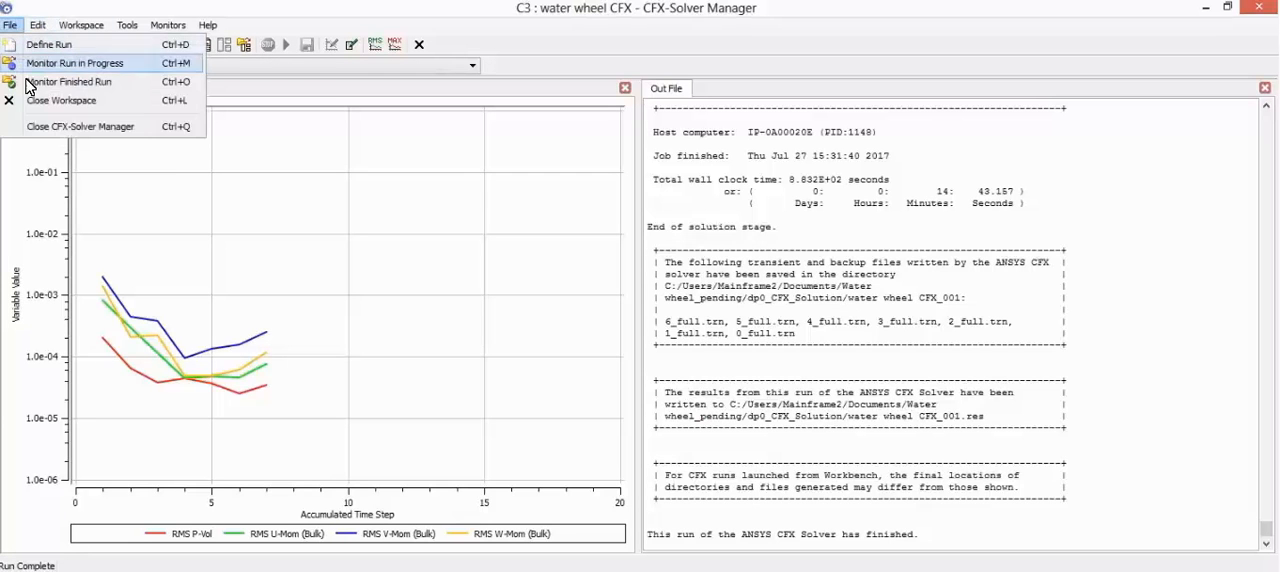
{"action": "left_click", "coordinate": [72, 128]}
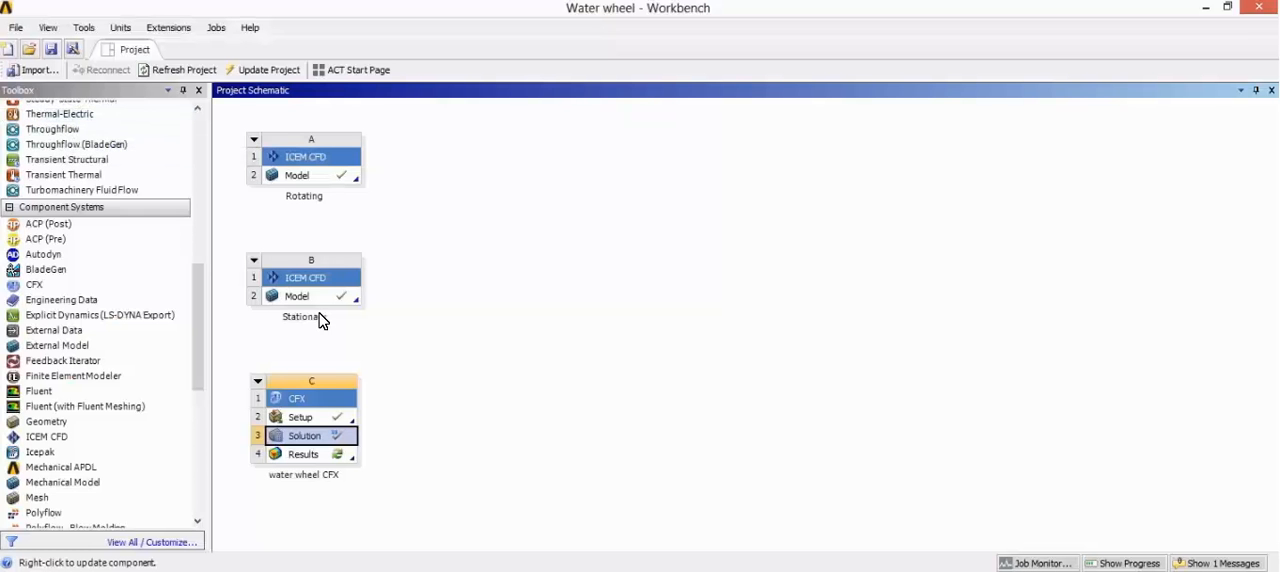
Step: Accept the interrupted water wheel CFX solution as up-to-date and open its Results cell in a maximized CFD-Post window
{"action": "right_click", "coordinate": [319, 446]}
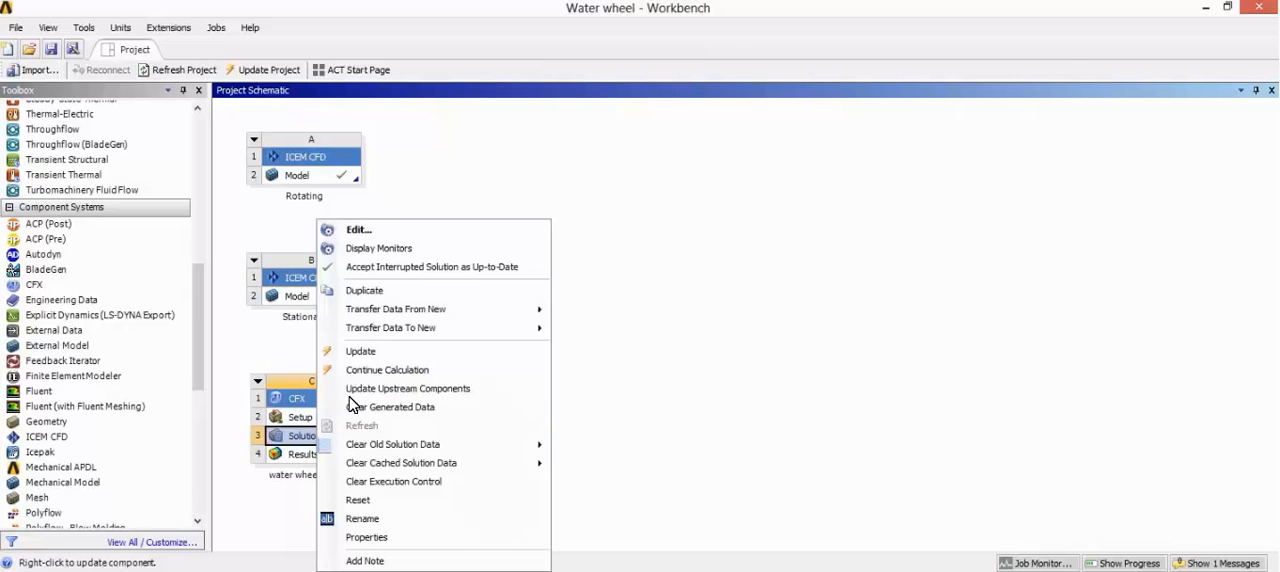
{"action": "left_click", "coordinate": [410, 268]}
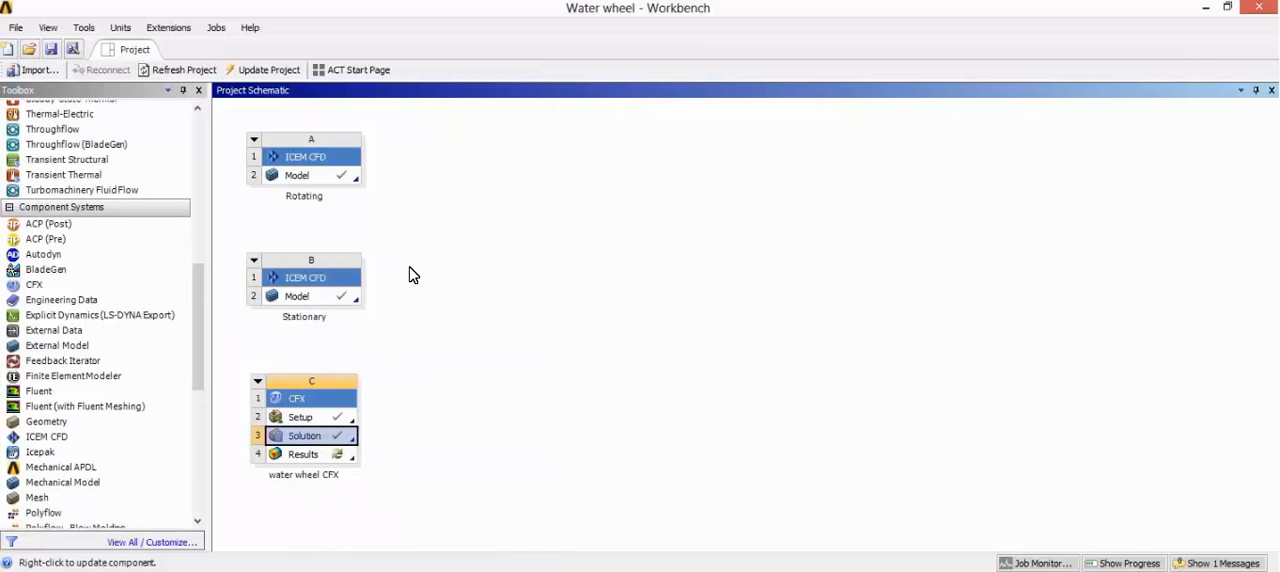
{"action": "double_click", "coordinate": [313, 458]}
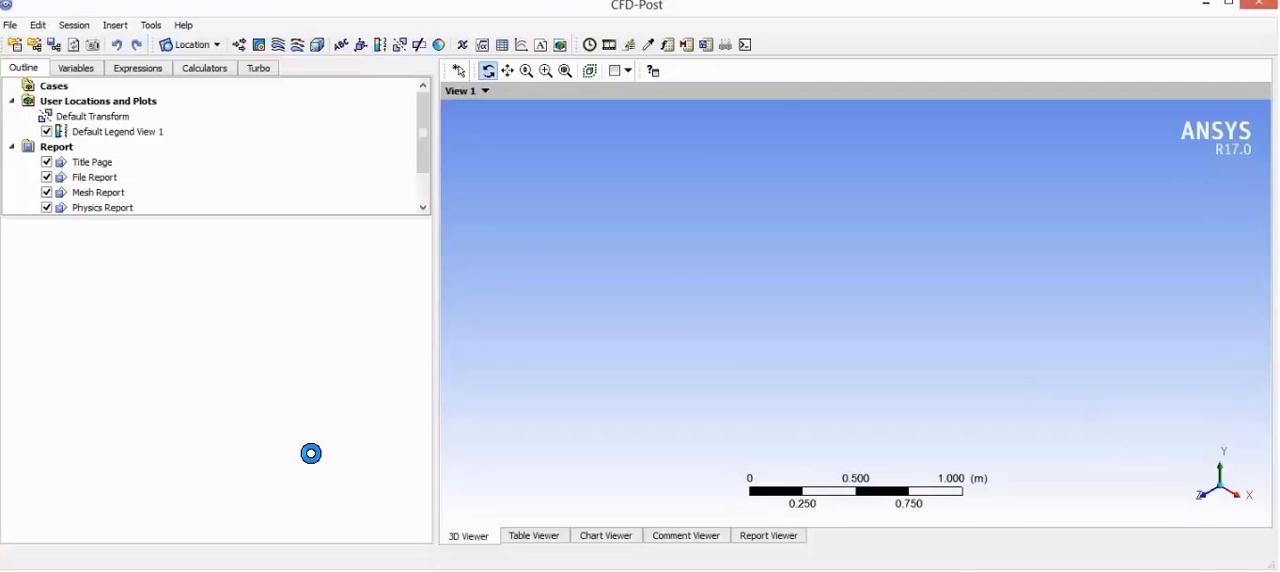
{"action": "left_click", "coordinate": [1224, 5]}
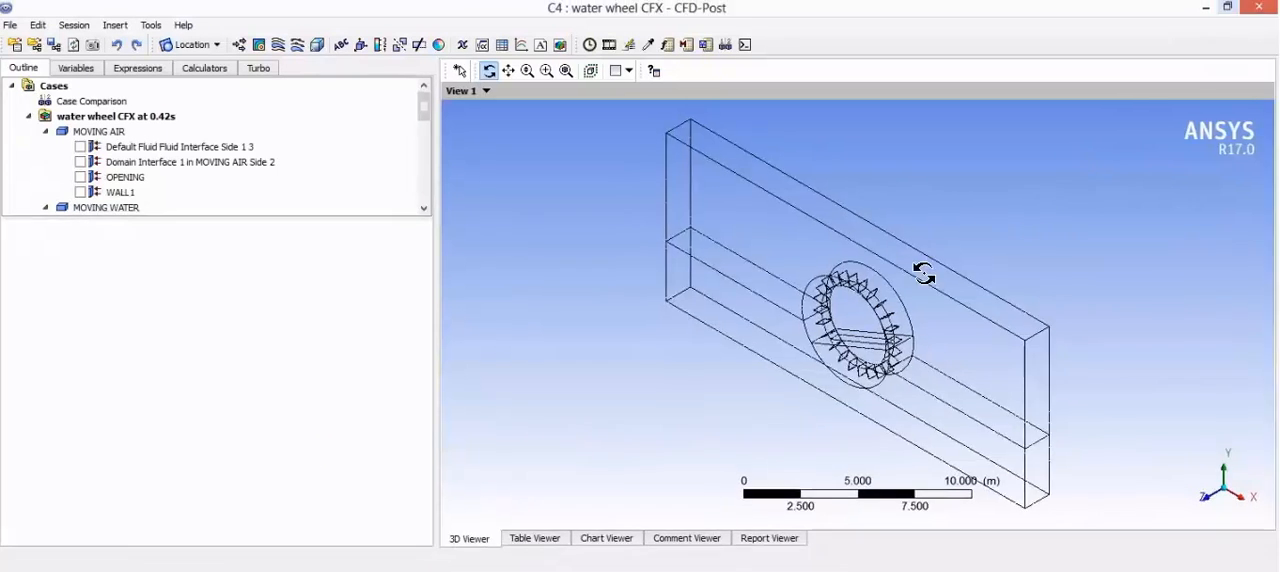
Step: Insert a location plane named XYMidplane across all domains, using the XY Plane method with Z set to 0.25 m
{"action": "left_click_drag", "start_coordinate": [923, 273], "coordinate": [909, 316]}
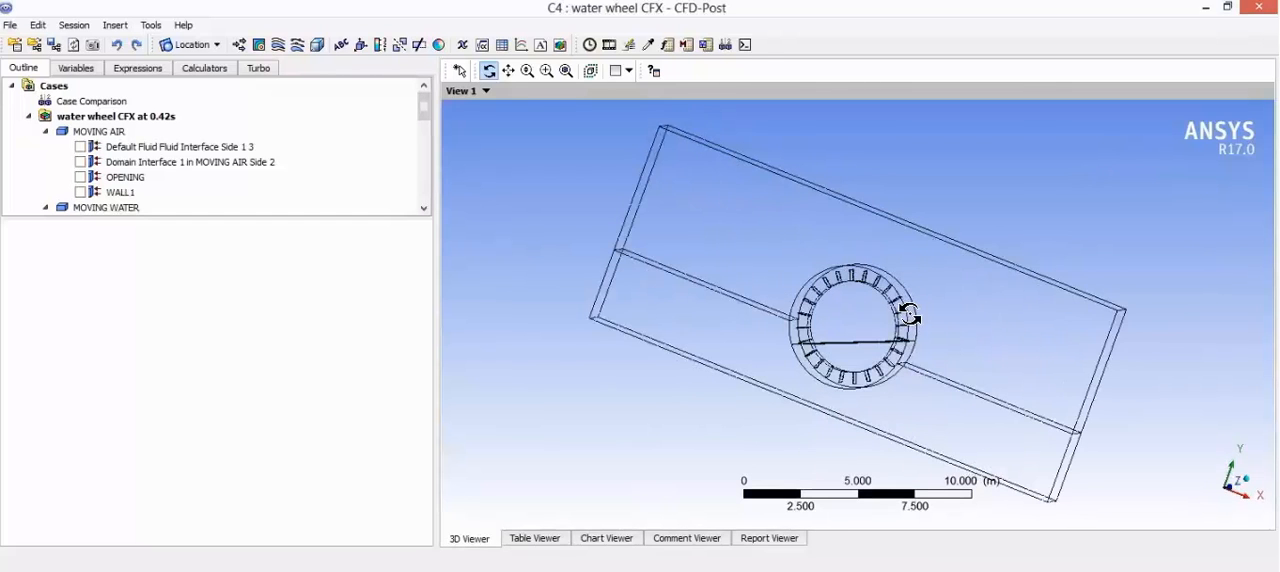
{"action": "left_click", "coordinate": [1235, 487]}
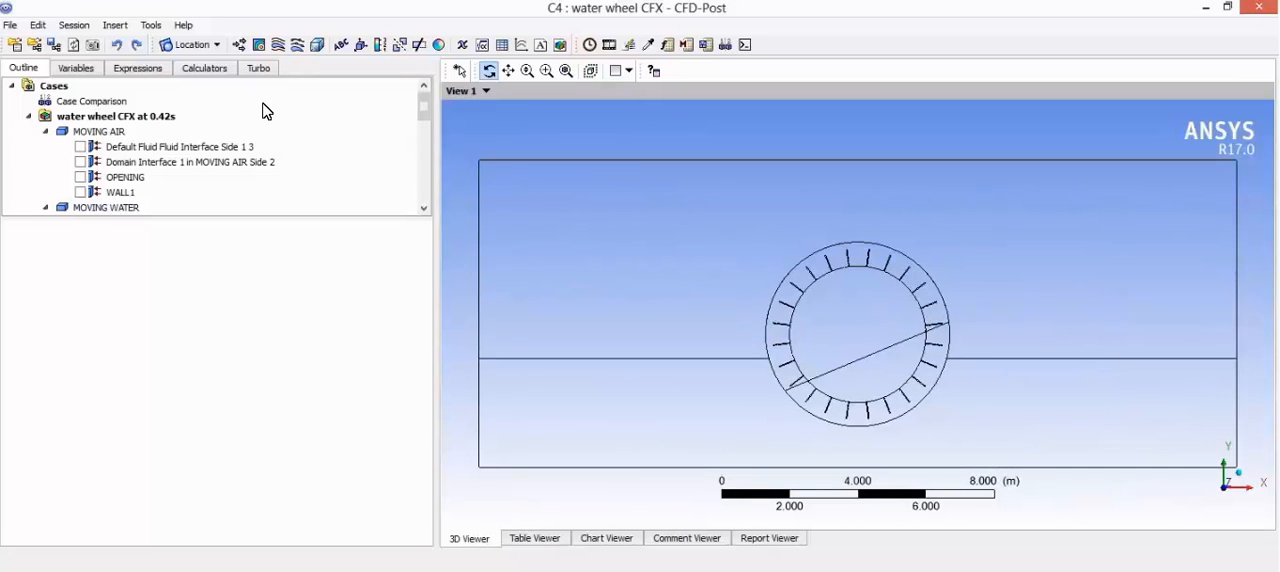
{"action": "left_click_drag", "start_coordinate": [706, 246], "coordinate": [769, 275]}
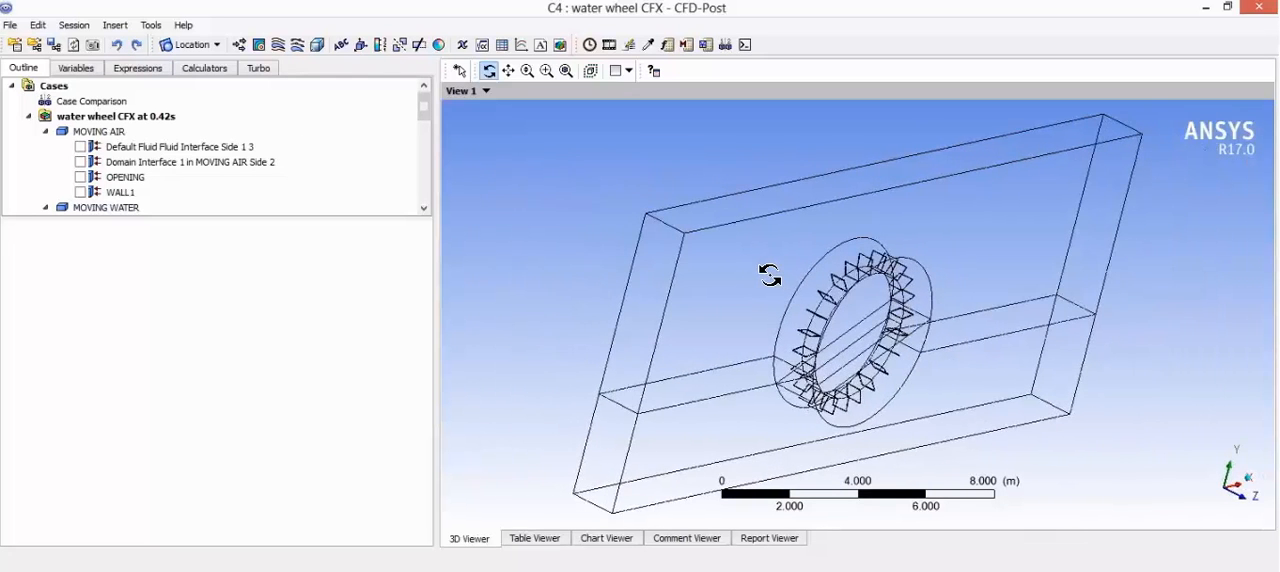
{"action": "left_click", "coordinate": [113, 26]}
{"action": "mouse_move", "coordinate": [160, 46]}
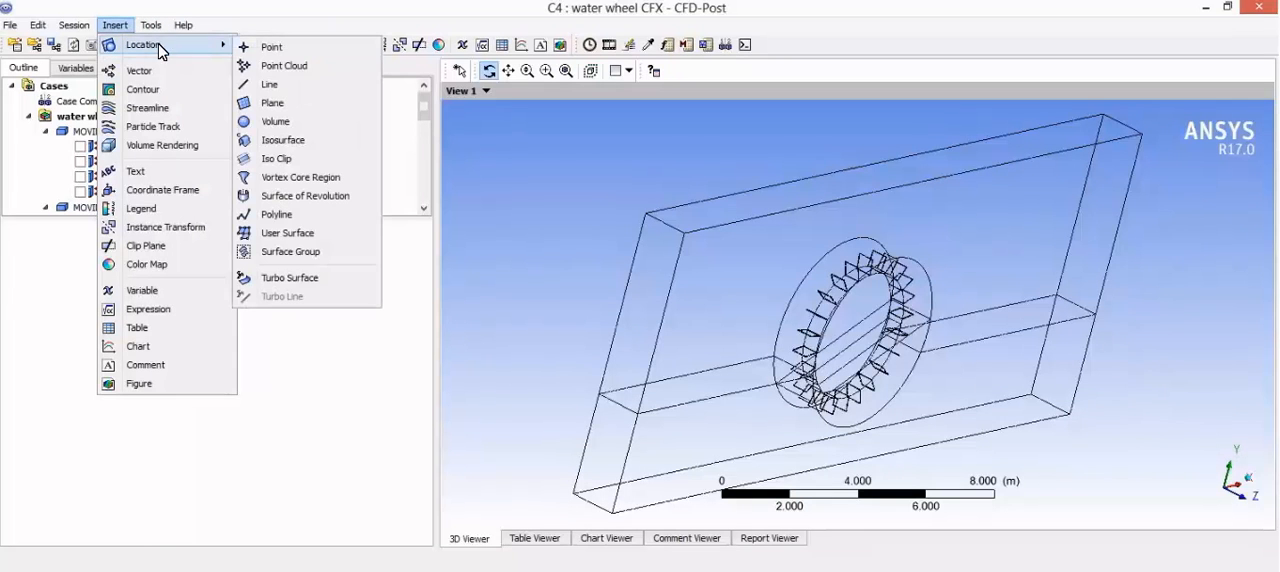
{"action": "left_click", "coordinate": [292, 106]}
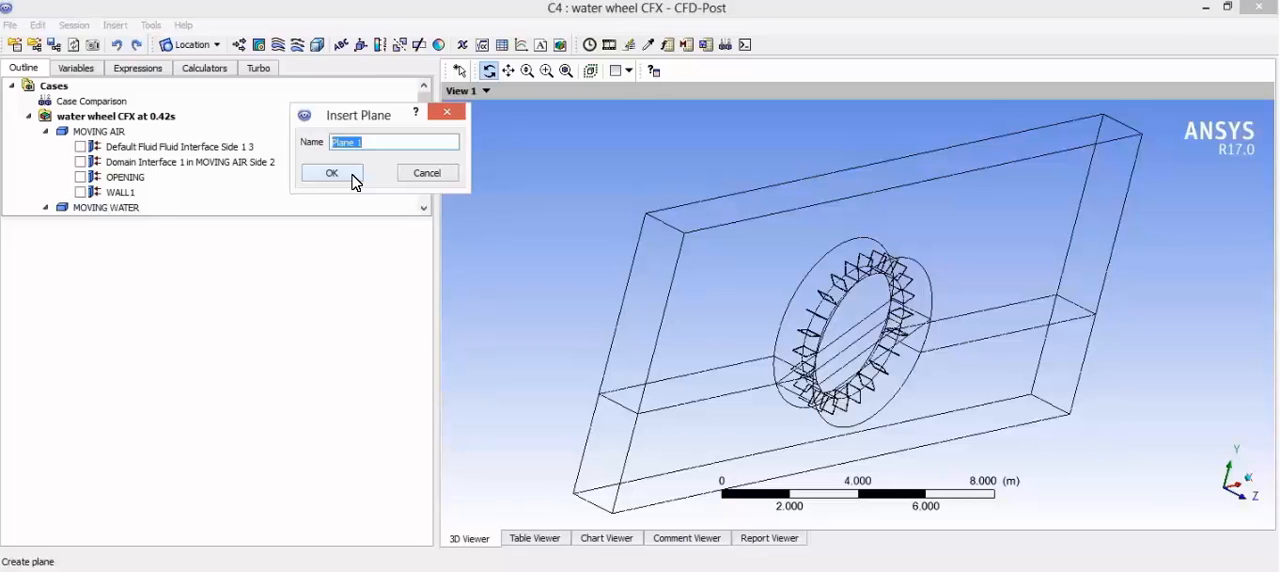
{"action": "type", "text": "XYMidp"}
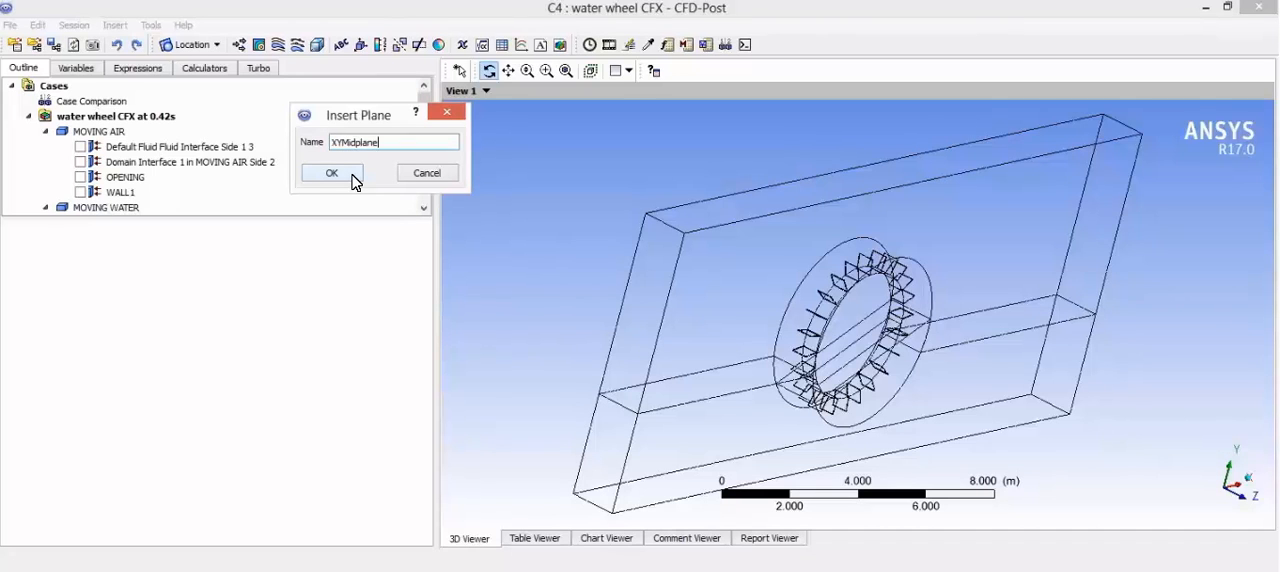
{"action": "left_click", "coordinate": [352, 176]}
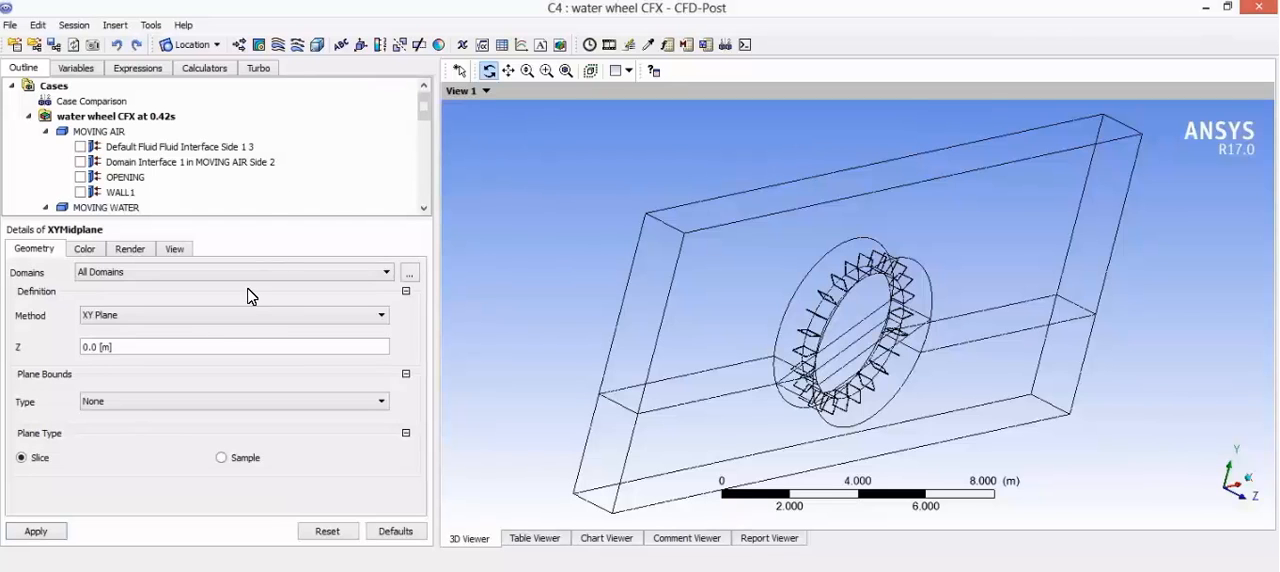
{"action": "left_click", "coordinate": [155, 348]}
{"action": "type", "text": "0.25"}
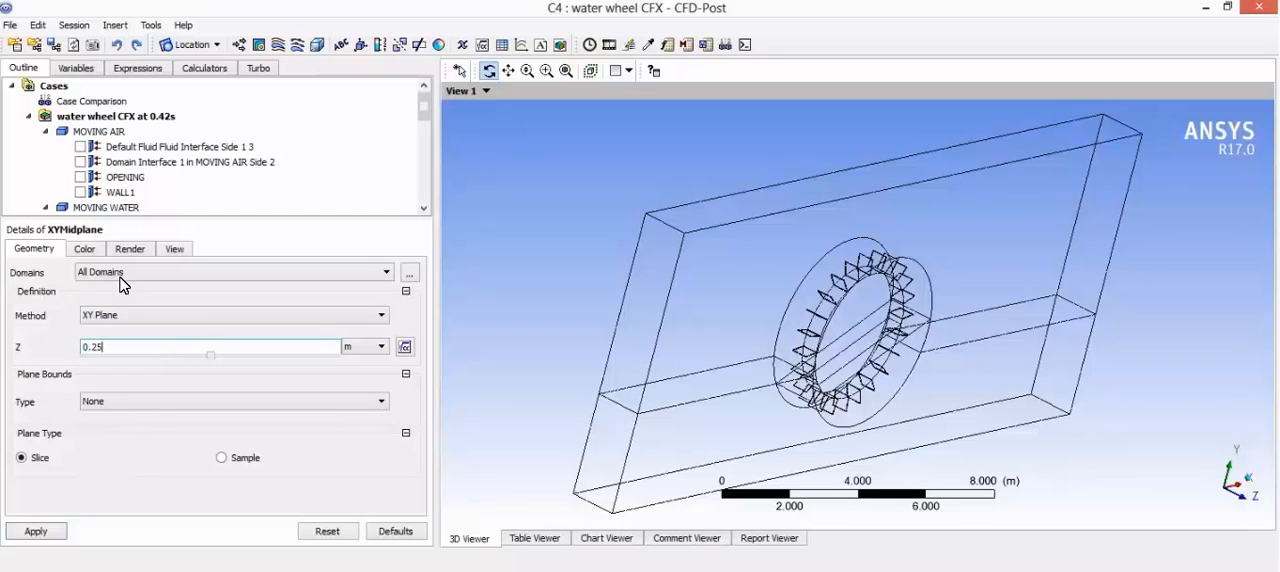
Step: Color XYMidplane by the Density variable and apply the plane settings
{"action": "left_click", "coordinate": [85, 250]}
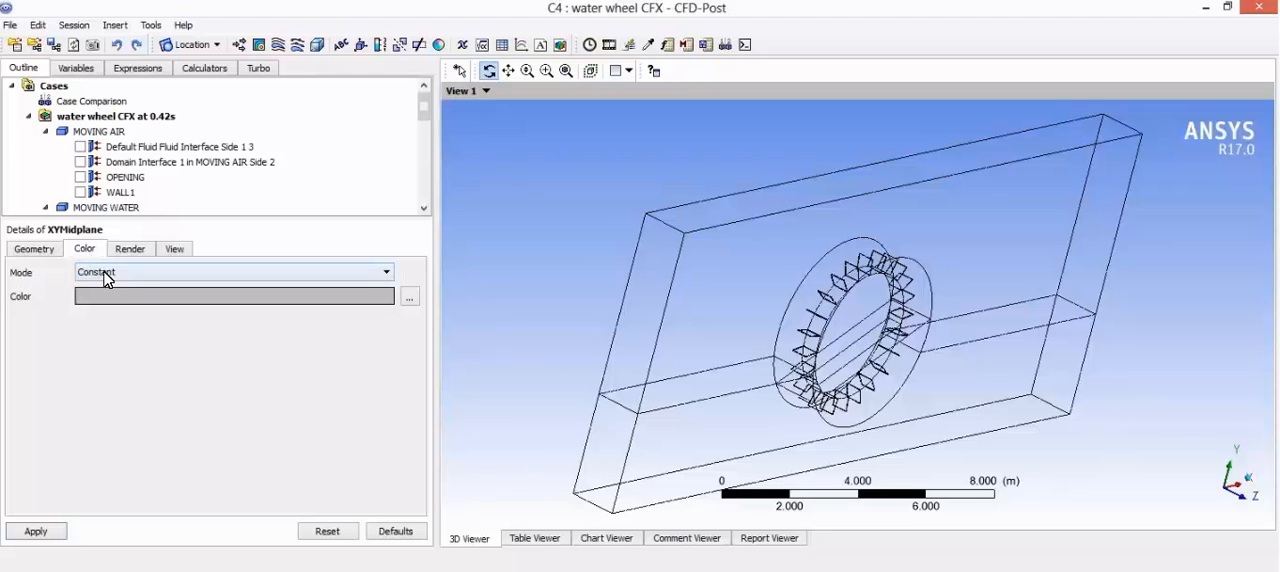
{"action": "left_click", "coordinate": [106, 273]}
{"action": "left_click", "coordinate": [126, 303]}
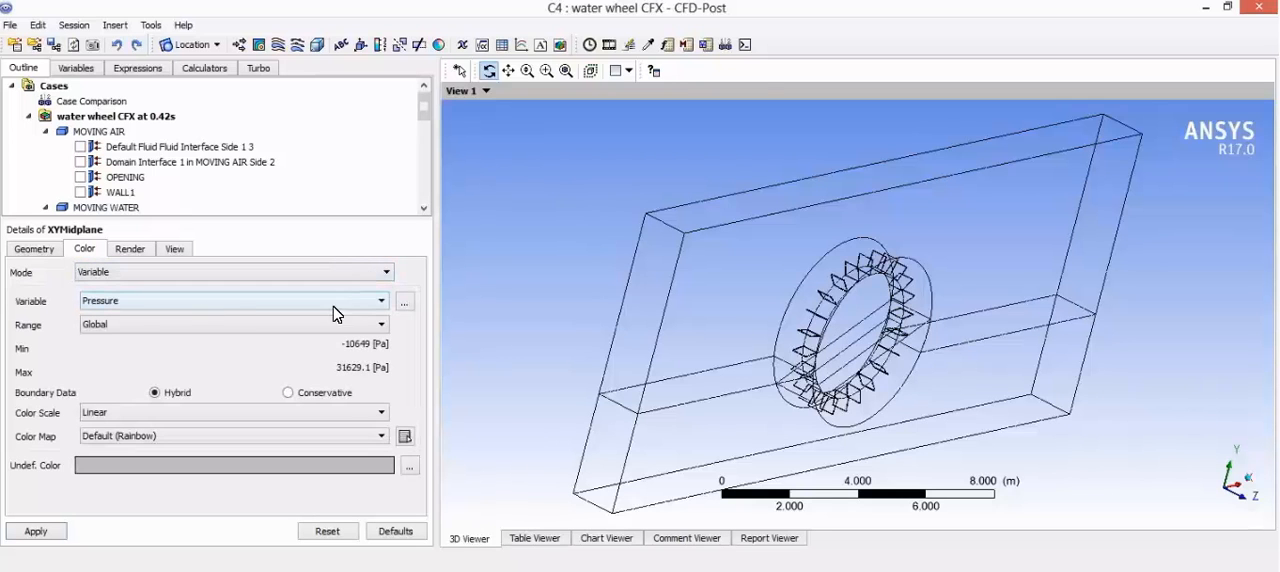
{"action": "left_click", "coordinate": [405, 302]}
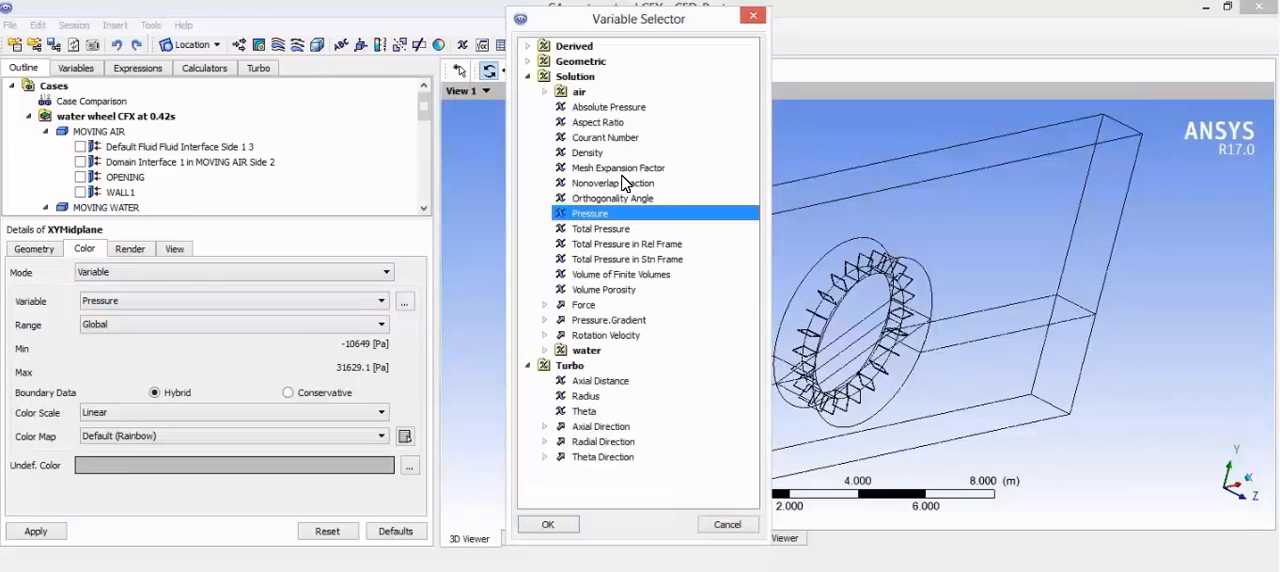
{"action": "left_click", "coordinate": [612, 154]}
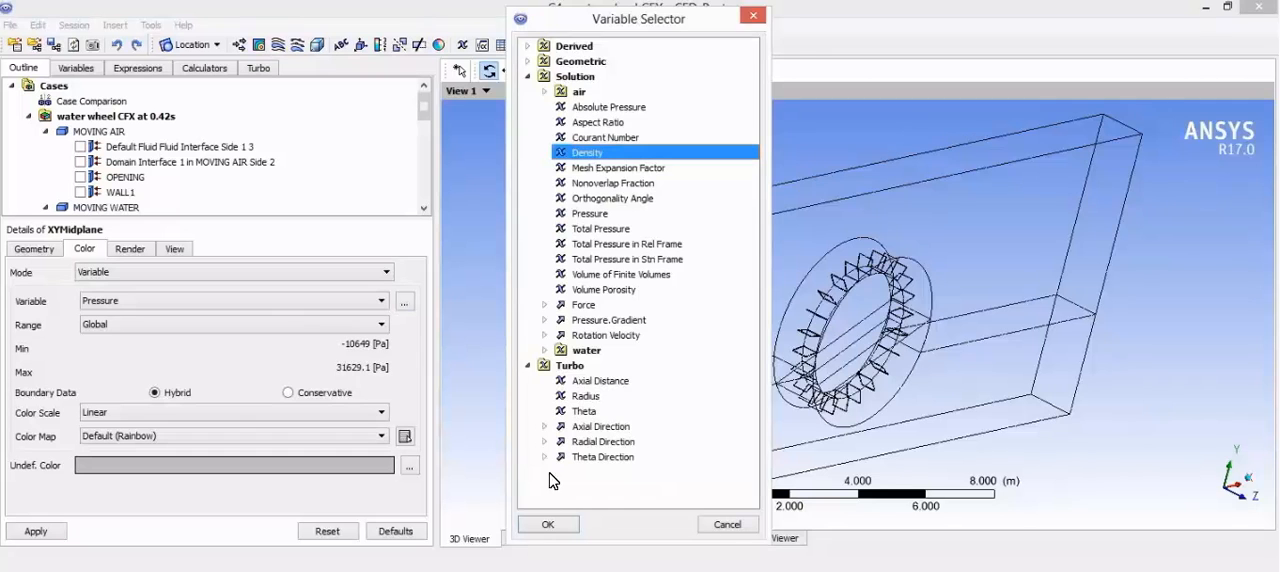
{"action": "left_click", "coordinate": [548, 524]}
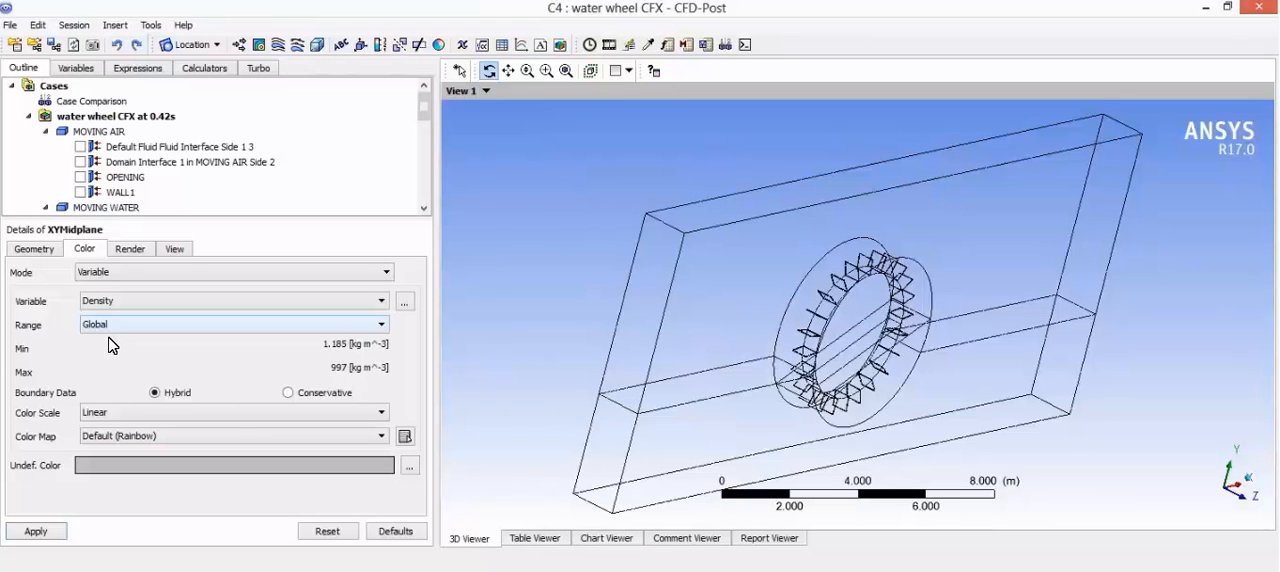
{"action": "left_click", "coordinate": [62, 527]}
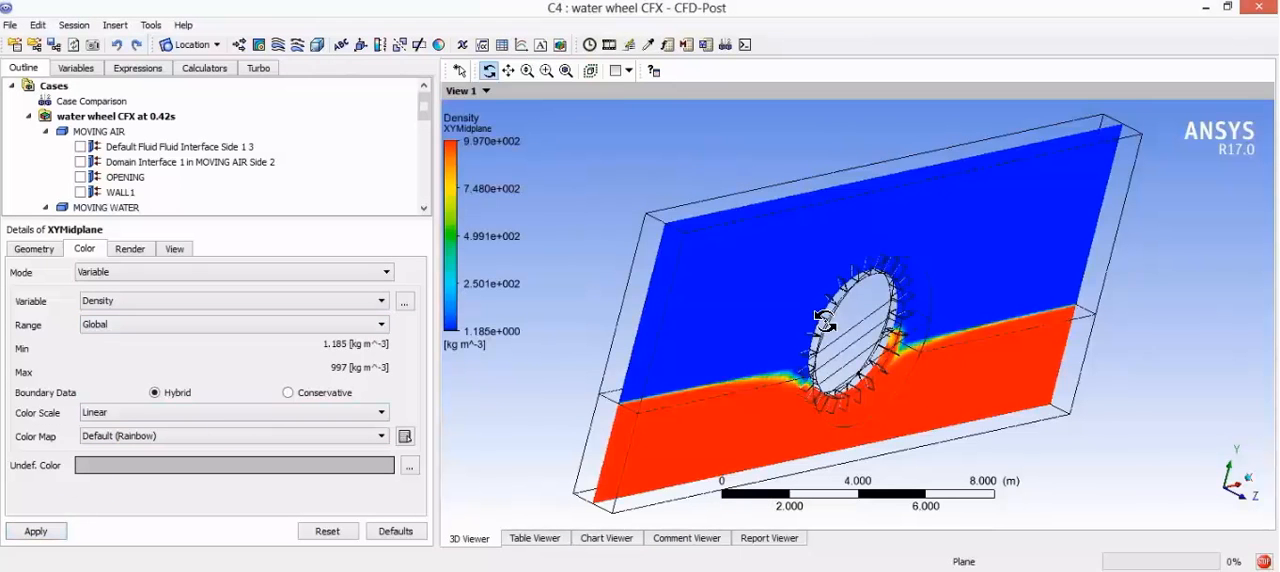
Step: Play the density plane as a Timestep Animation with endless repeat, and stop the playback
{"action": "key", "text": "z"}
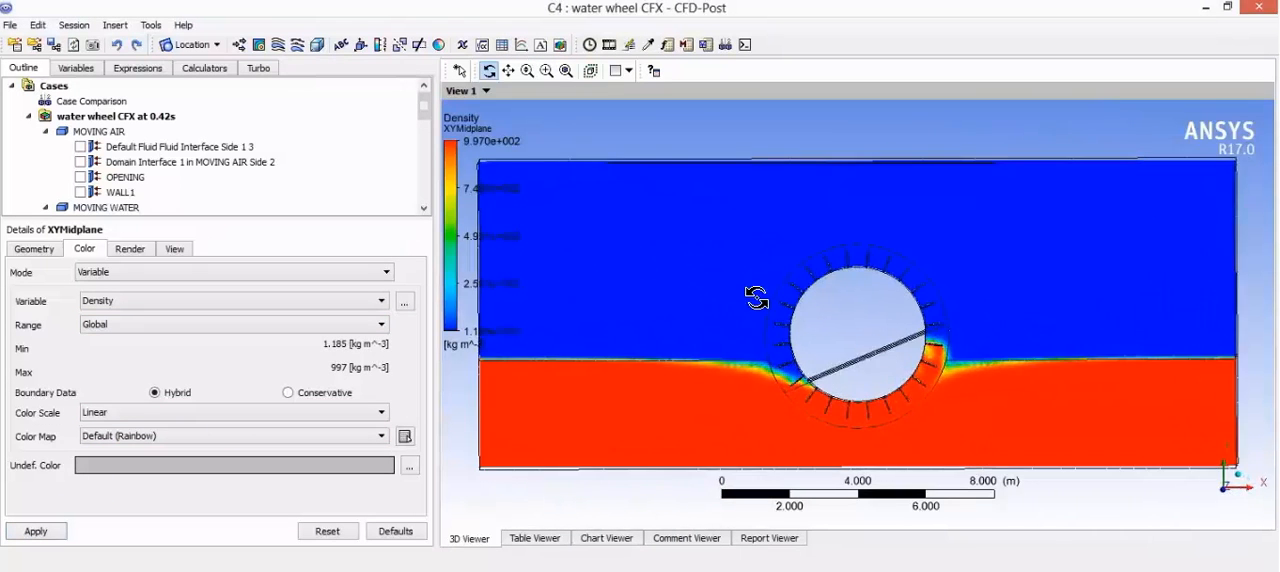
{"action": "left_click_drag", "start_coordinate": [757, 298], "coordinate": [763, 280]}
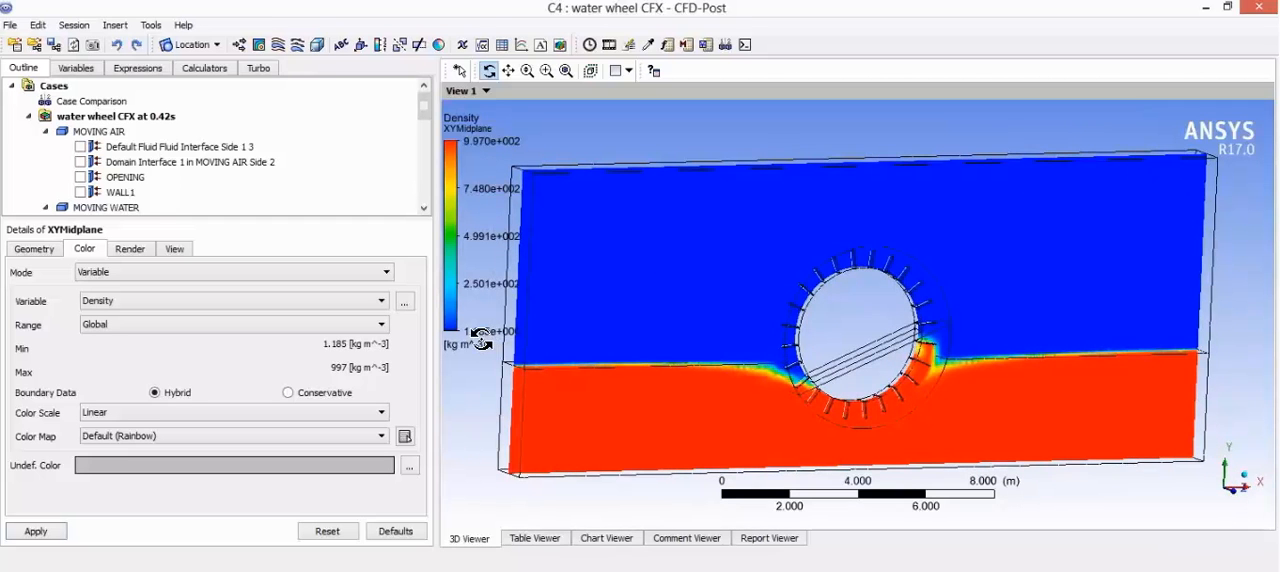
{"action": "left_click_drag", "start_coordinate": [920, 348], "coordinate": [886, 338]}
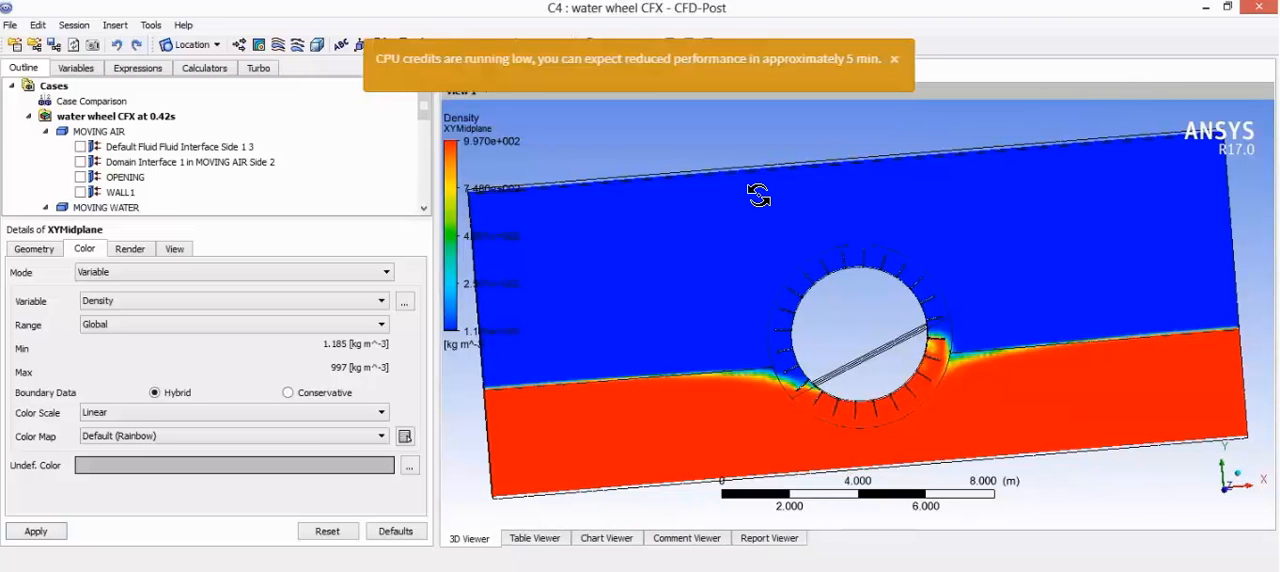
{"action": "left_click", "coordinate": [895, 58]}
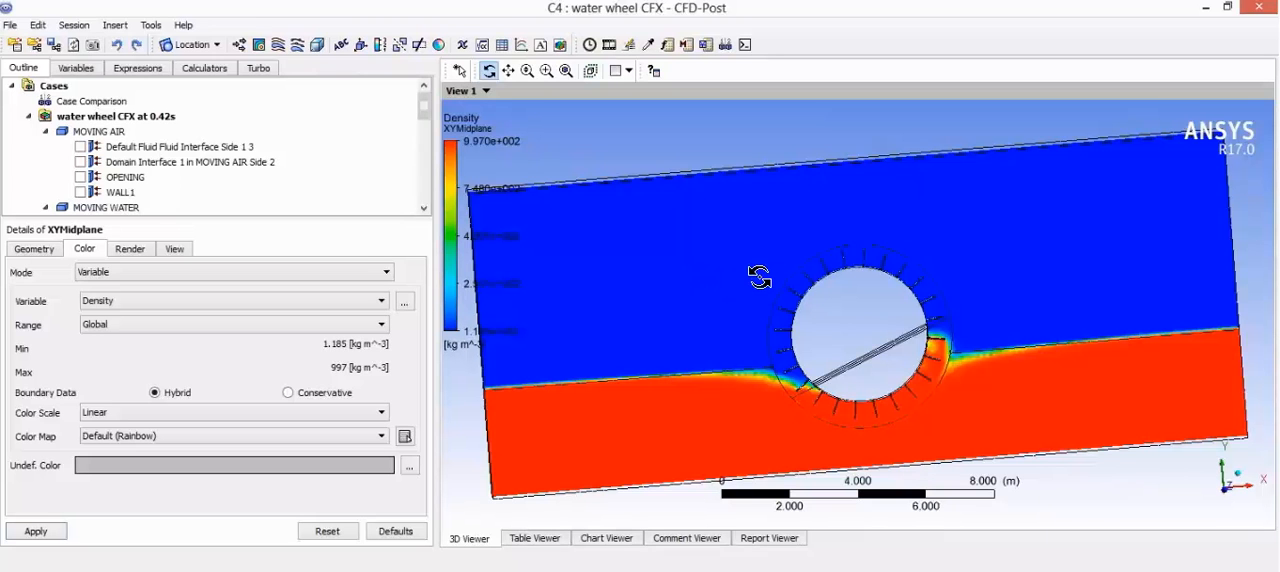
{"action": "left_click_drag", "start_coordinate": [758, 278], "coordinate": [792, 268]}
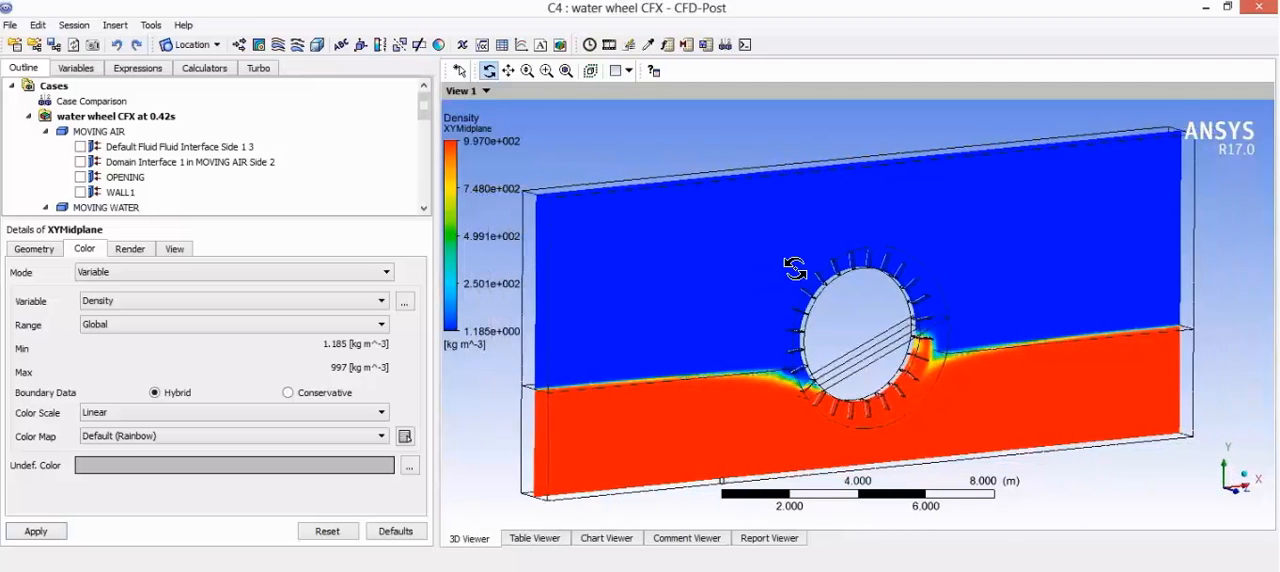
{"action": "left_click", "coordinate": [610, 45]}
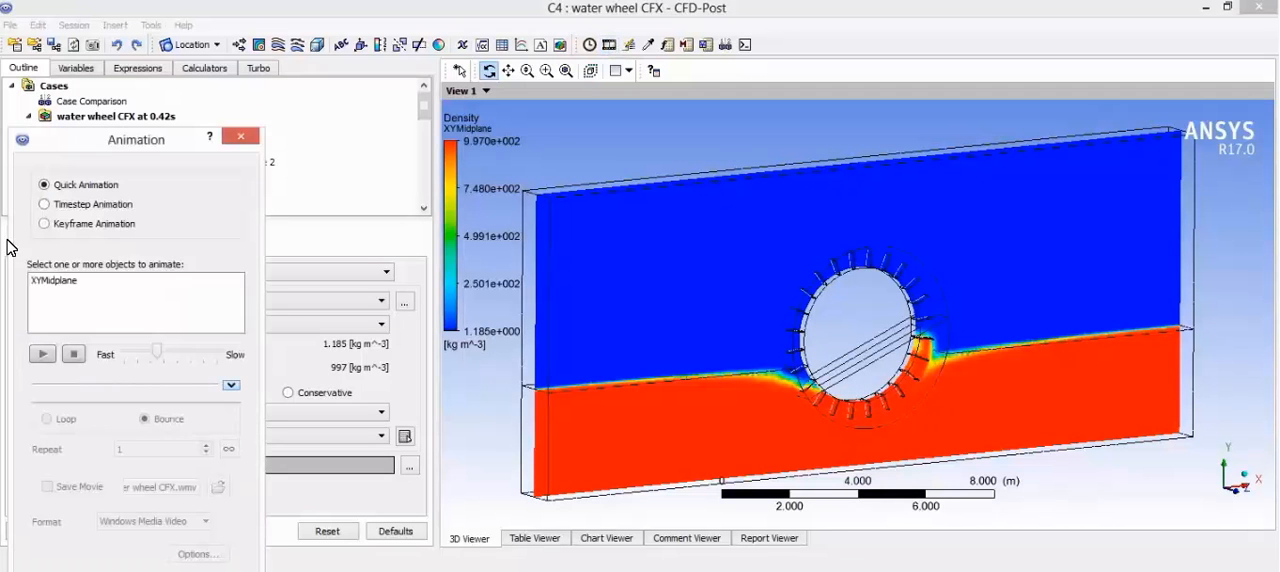
{"action": "left_click", "coordinate": [45, 205]}
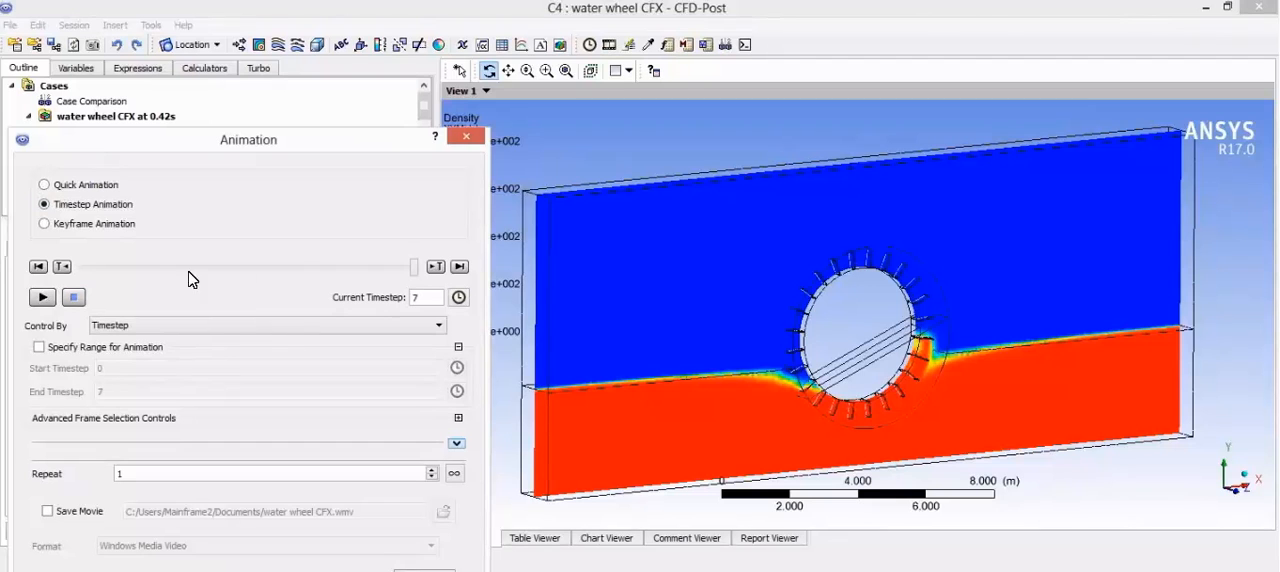
{"action": "left_click", "coordinate": [455, 475]}
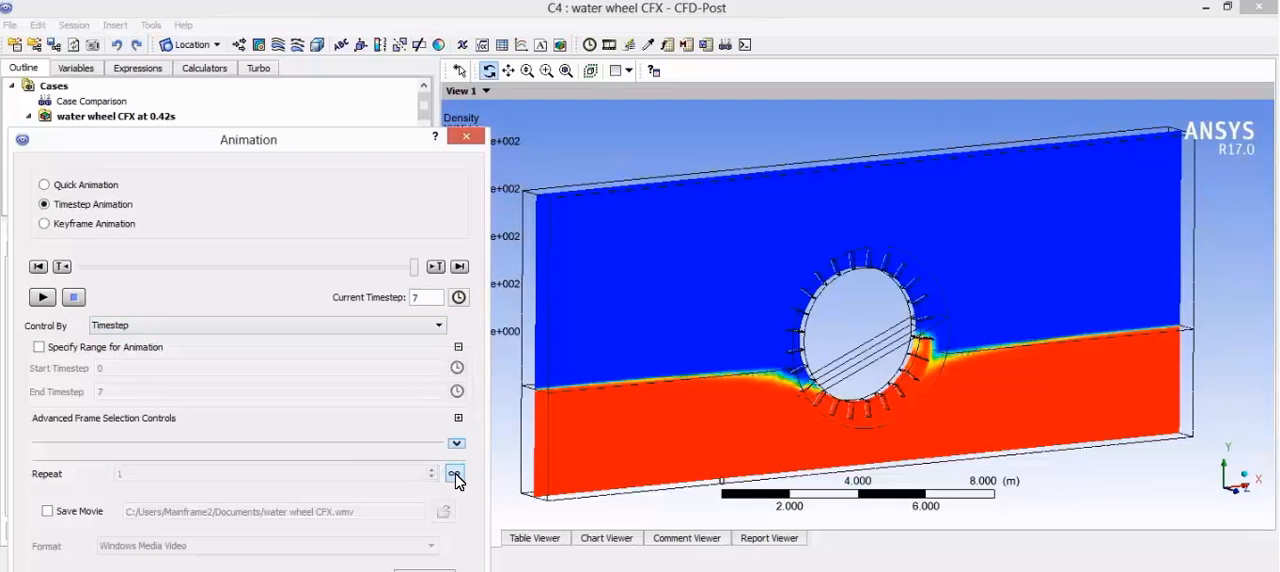
{"action": "left_click", "coordinate": [42, 299]}
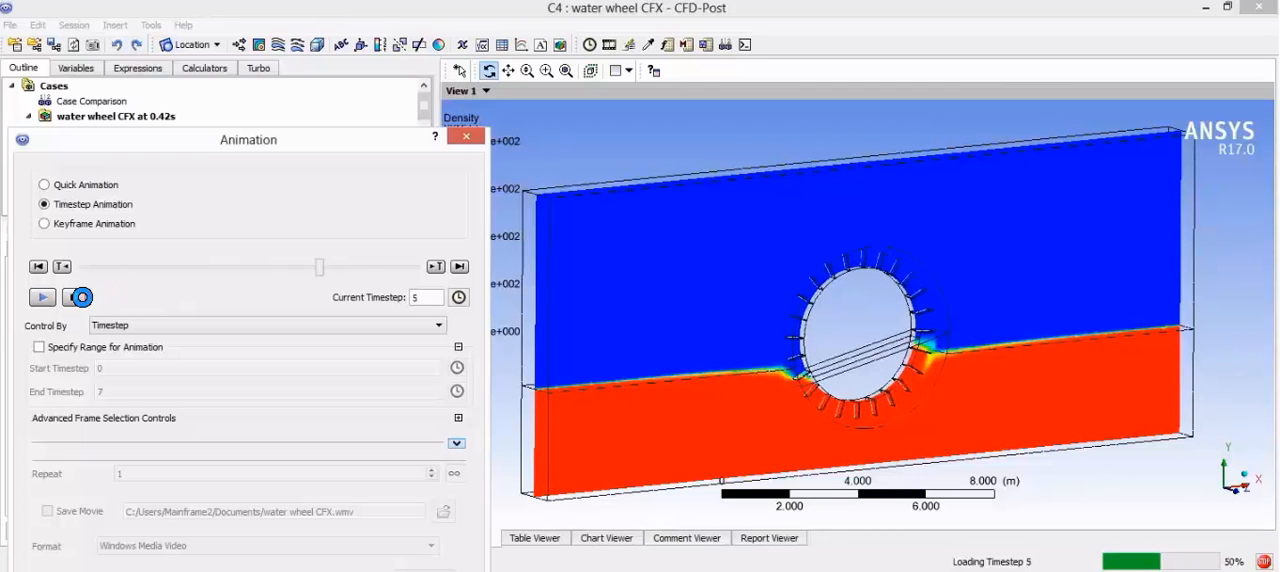
{"action": "left_click", "coordinate": [77, 298]}
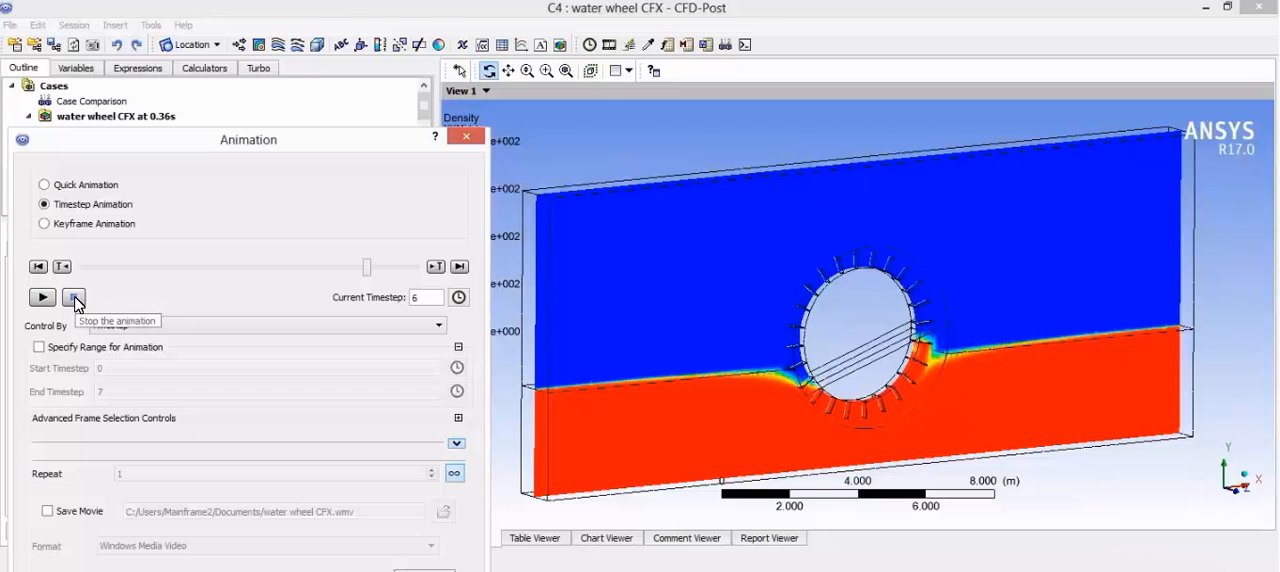
Step: Play a Quick Animation of XYMidplane, stop it, and close the Animation dialog
{"action": "left_click", "coordinate": [44, 186]}
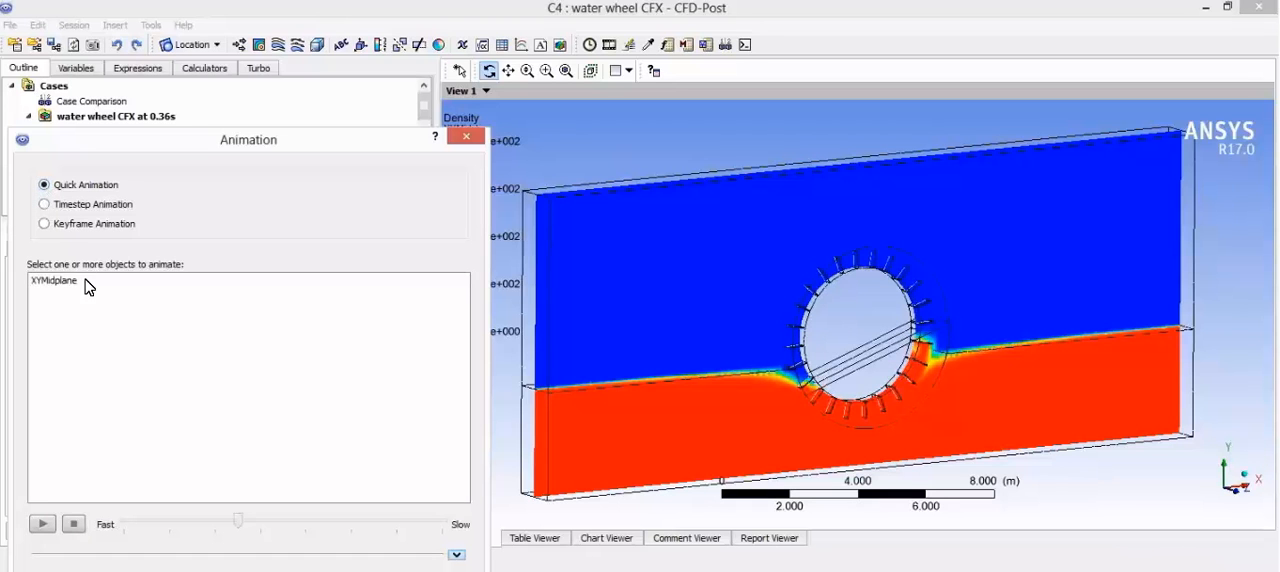
{"action": "left_click", "coordinate": [88, 287]}
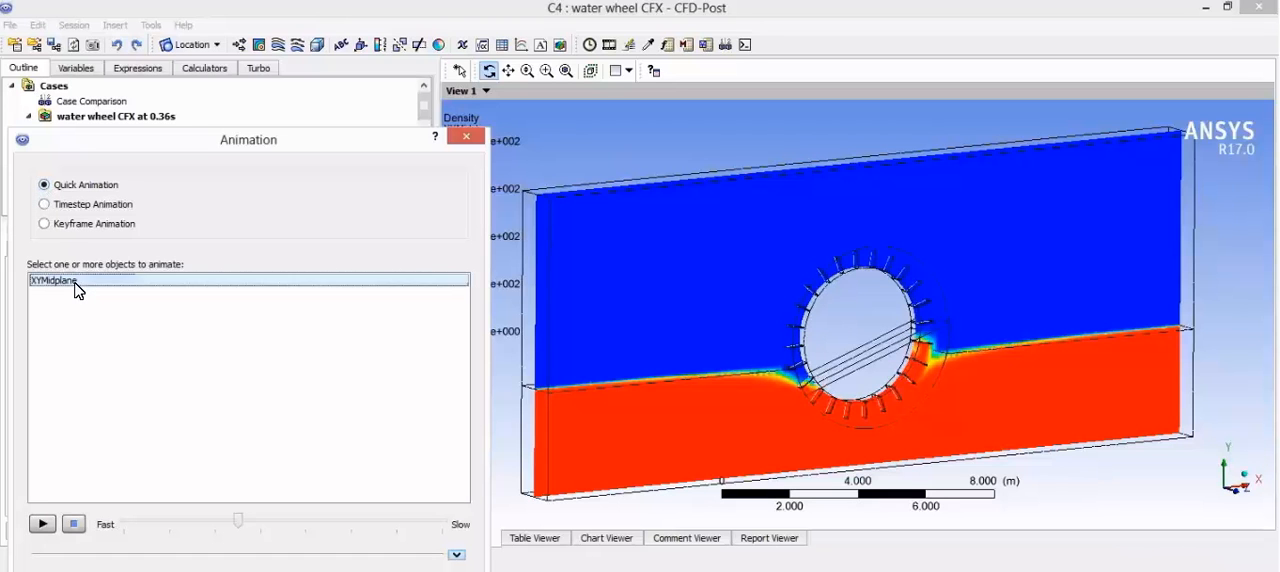
{"action": "left_click", "coordinate": [831, 280]}
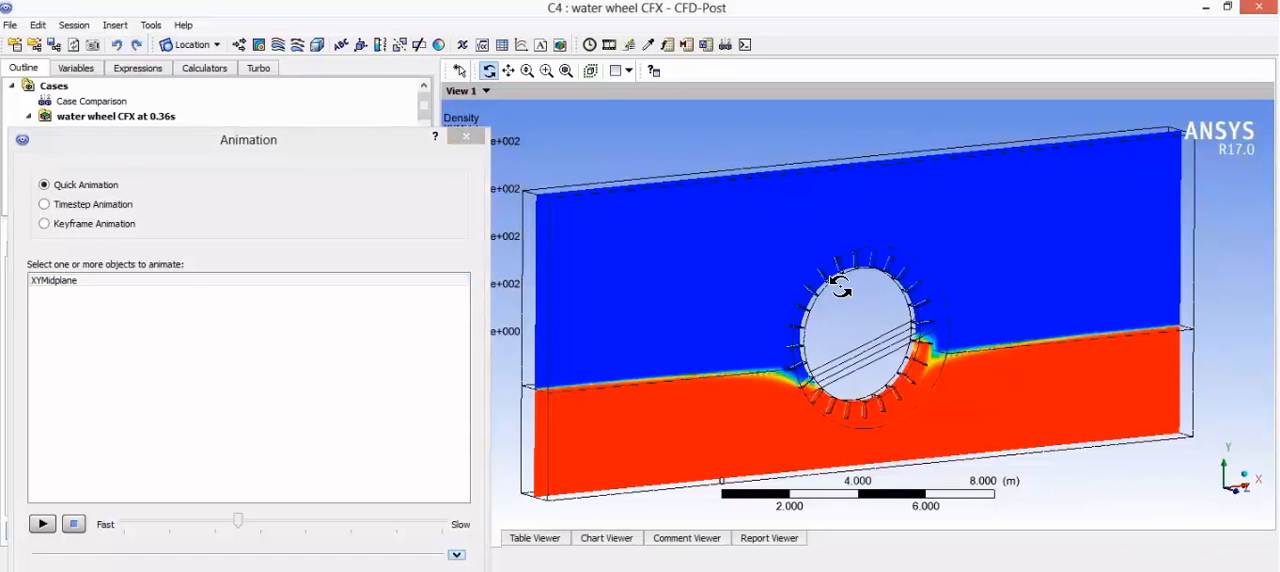
{"action": "left_click_drag", "start_coordinate": [830, 310], "coordinate": [840, 325]}
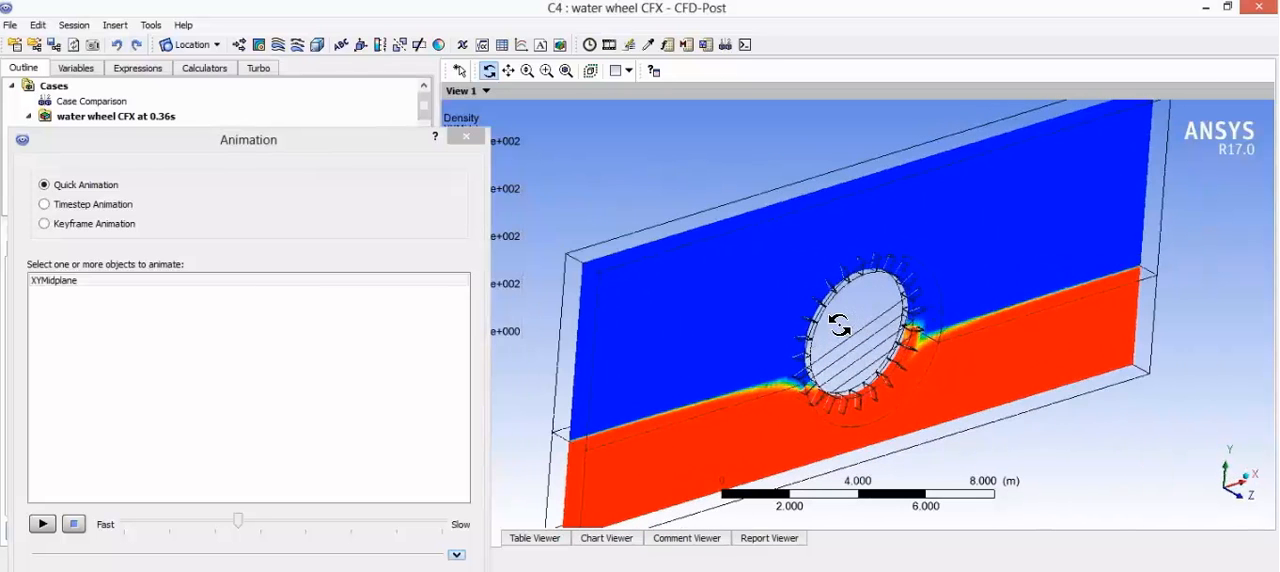
{"action": "left_click", "coordinate": [43, 525]}
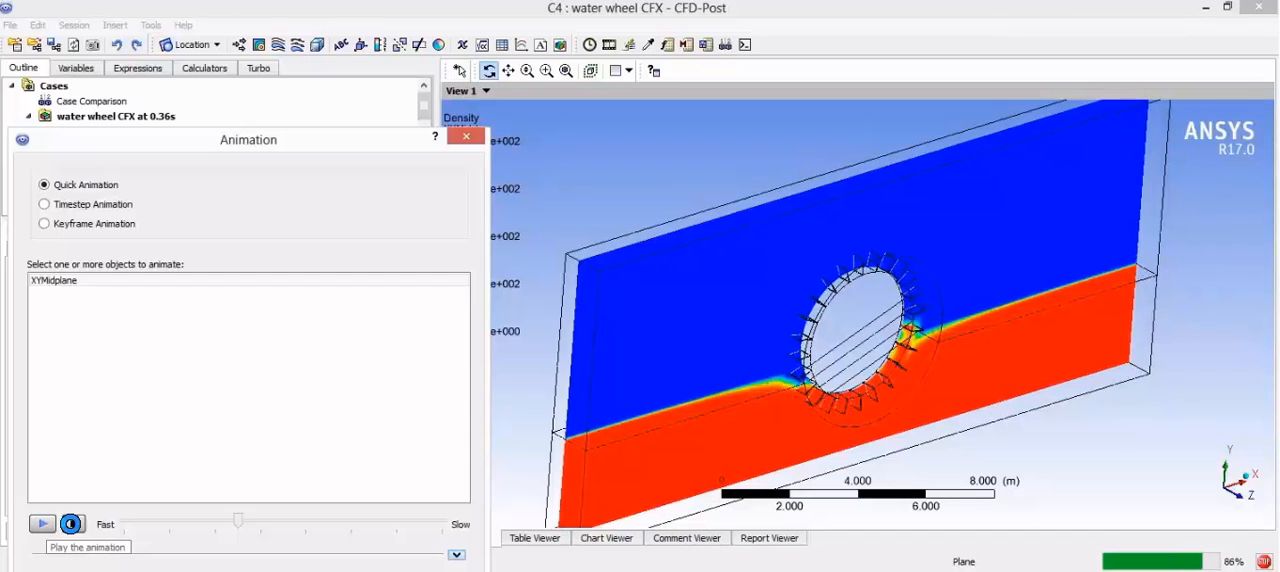
{"action": "left_click", "coordinate": [74, 524]}
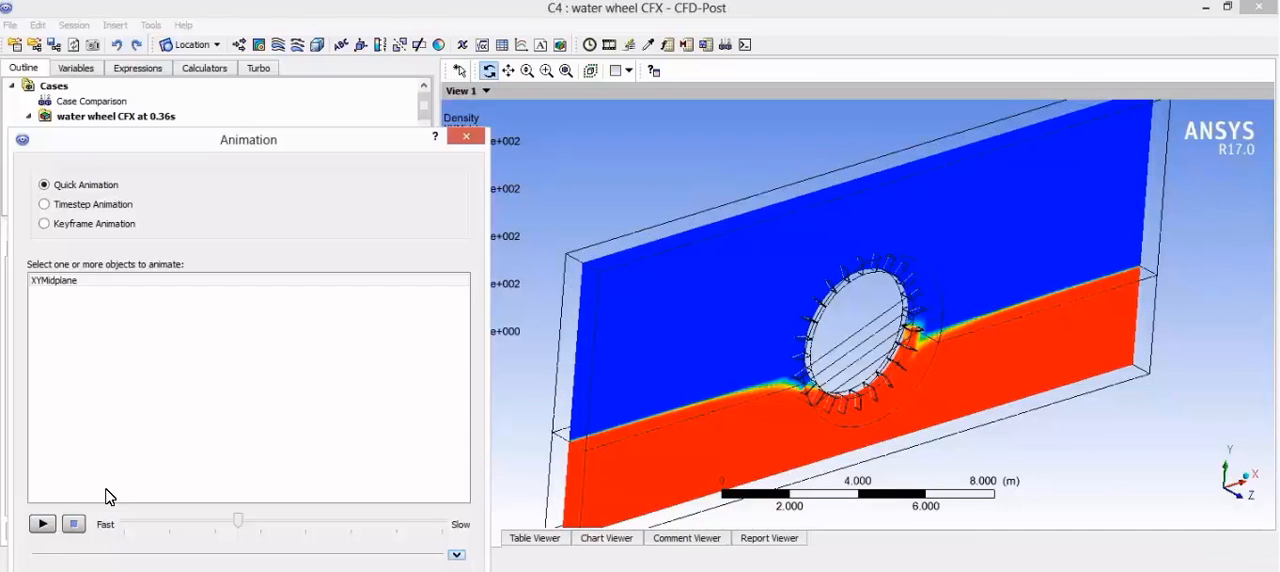
{"action": "left_click", "coordinate": [464, 143]}
{"action": "left_click_drag", "start_coordinate": [748, 280], "coordinate": [698, 266]}
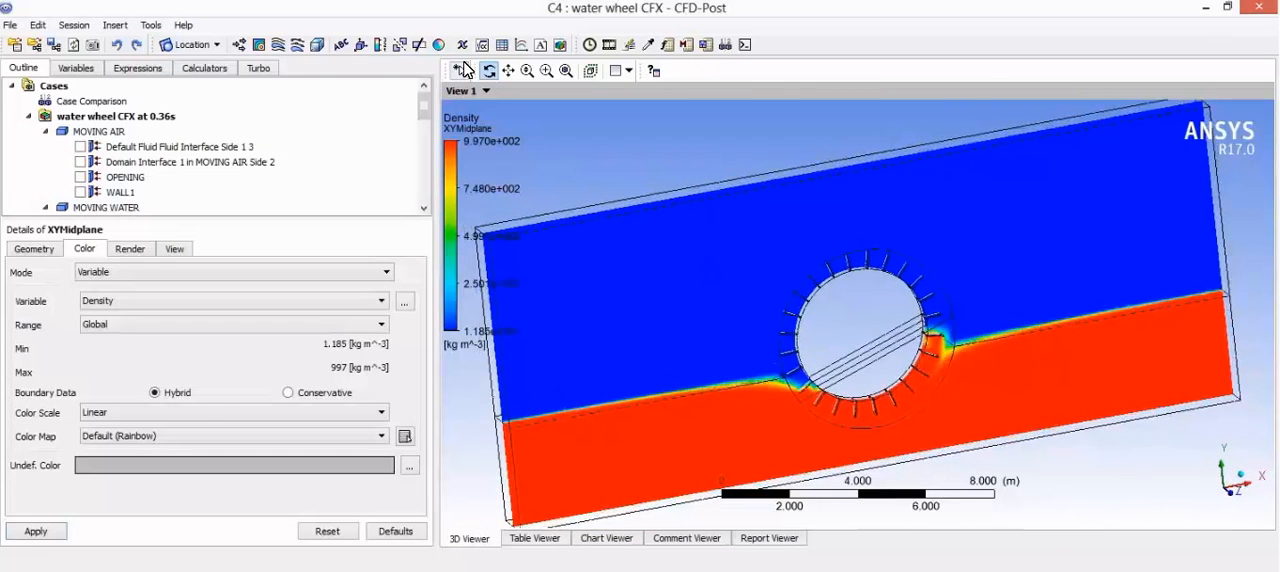
Step: Insert a contour plot named Contour 1 across all domains and locate it on WALL1 and WALL2
{"action": "left_click", "coordinate": [113, 28]}
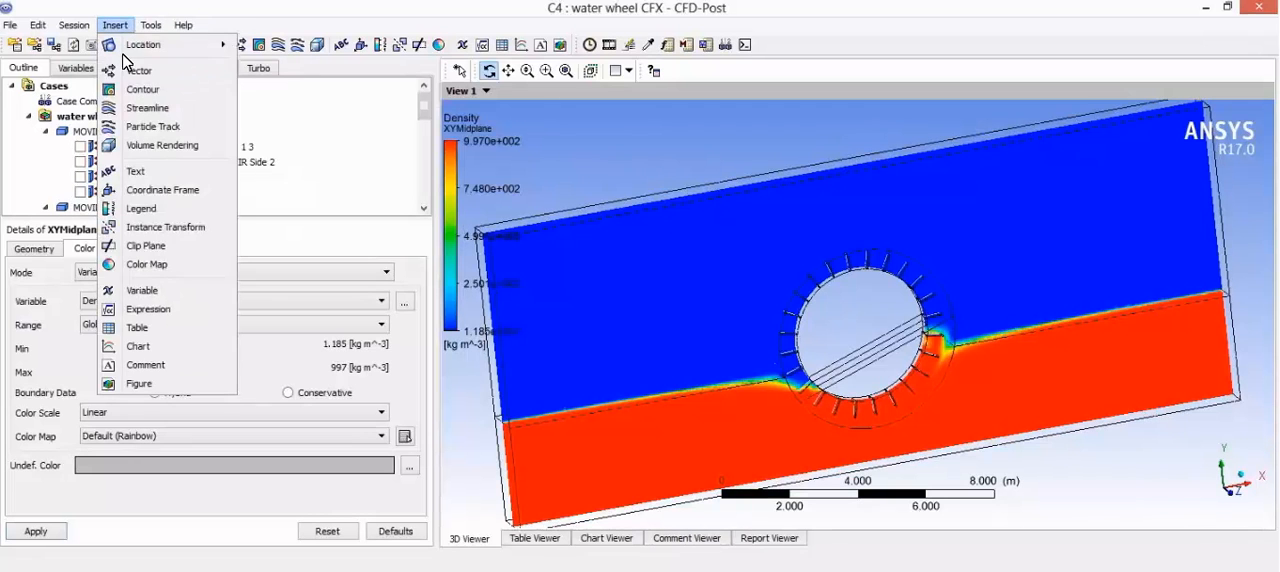
{"action": "left_click", "coordinate": [142, 90]}
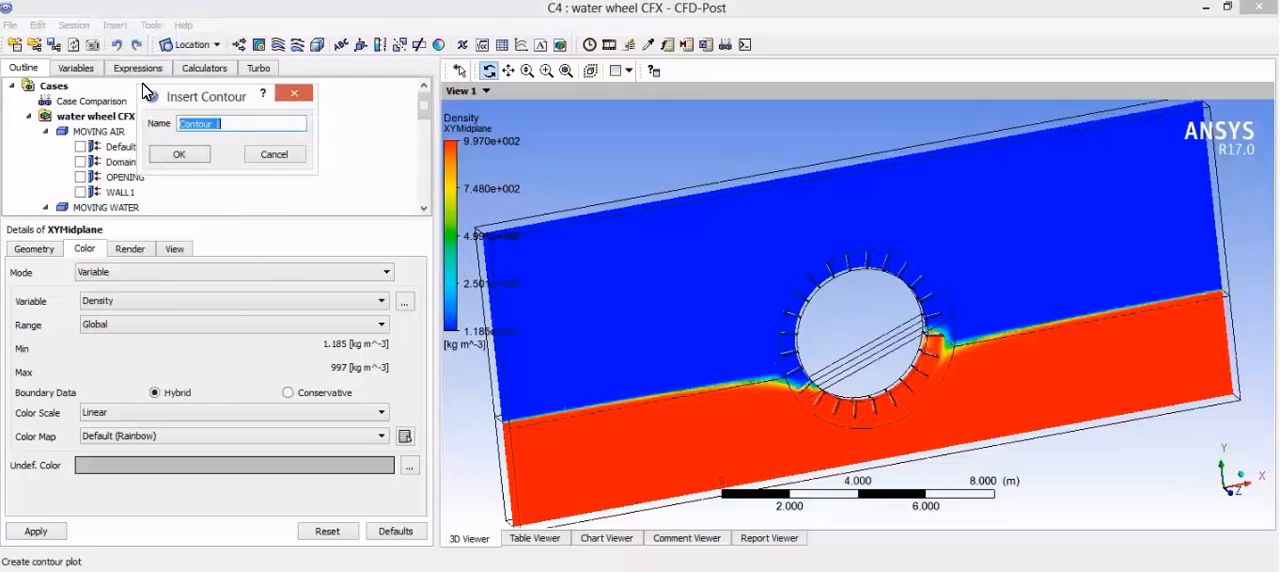
{"action": "left_click", "coordinate": [181, 155]}
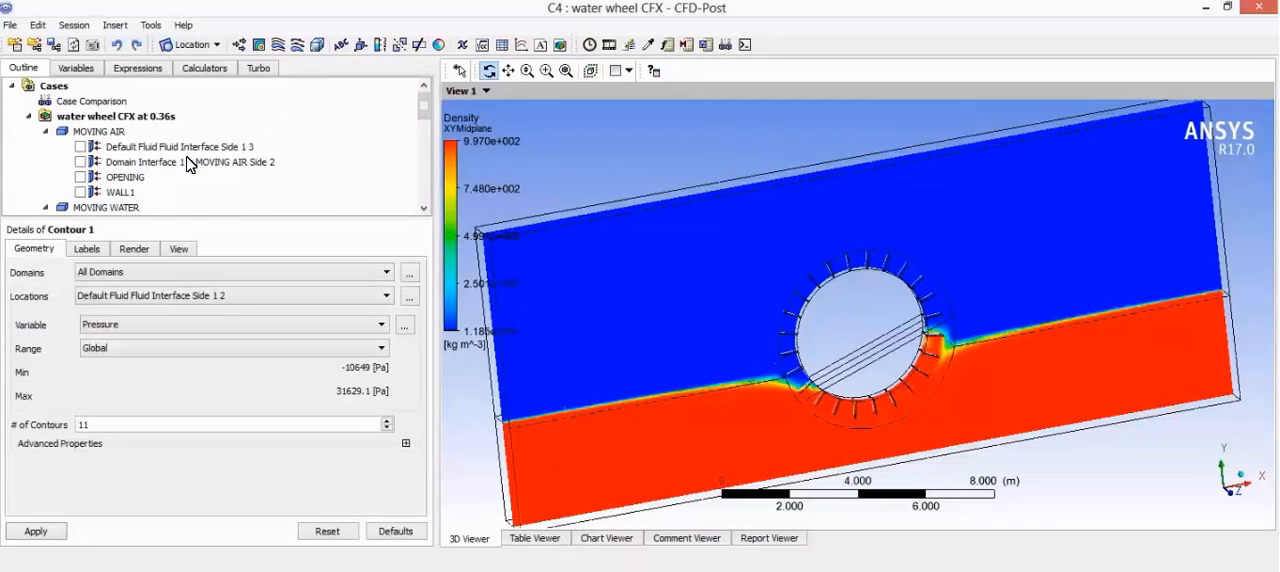
{"action": "left_click", "coordinate": [166, 296]}
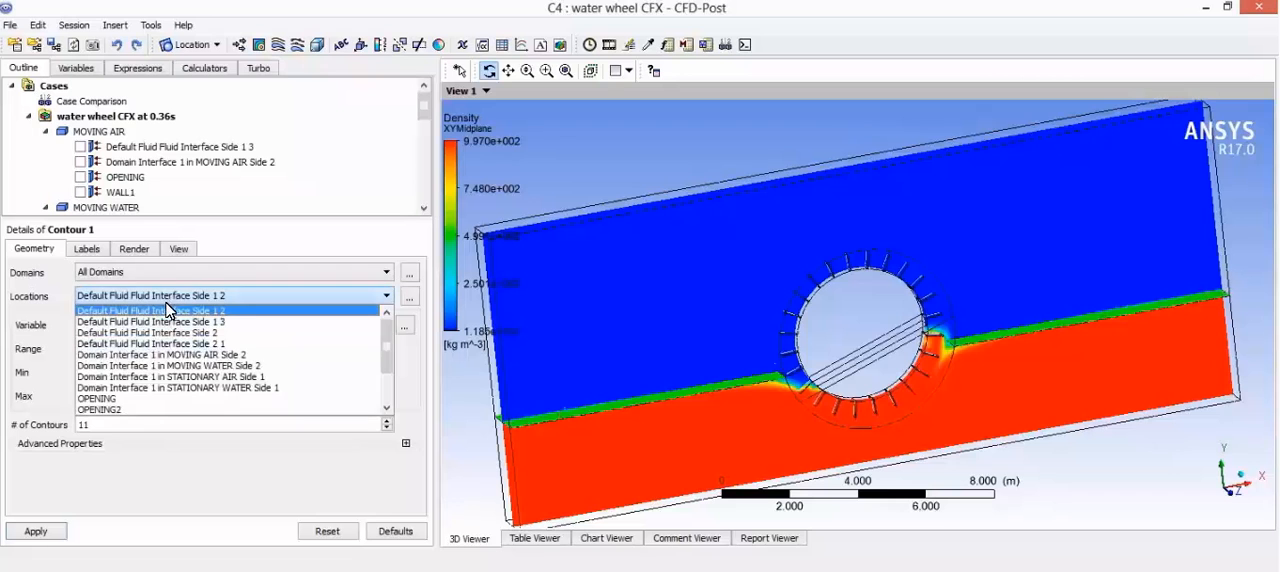
{"action": "scroll", "coordinate": [190, 393], "scroll_direction": "down", "scroll_amount": 3}
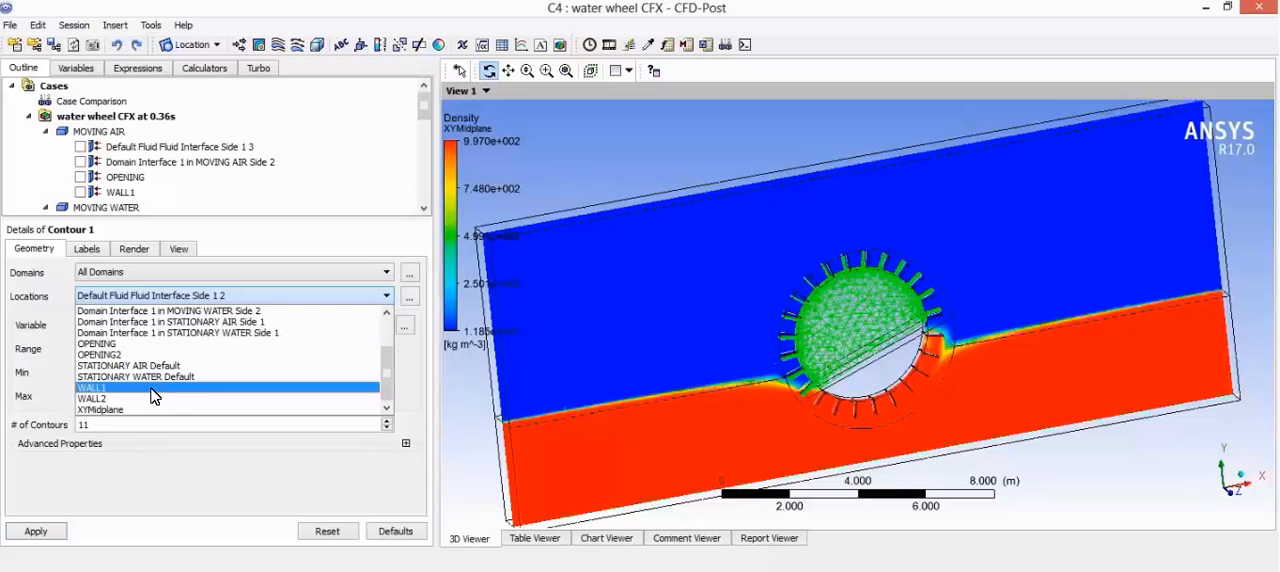
{"action": "left_click", "coordinate": [153, 388]}
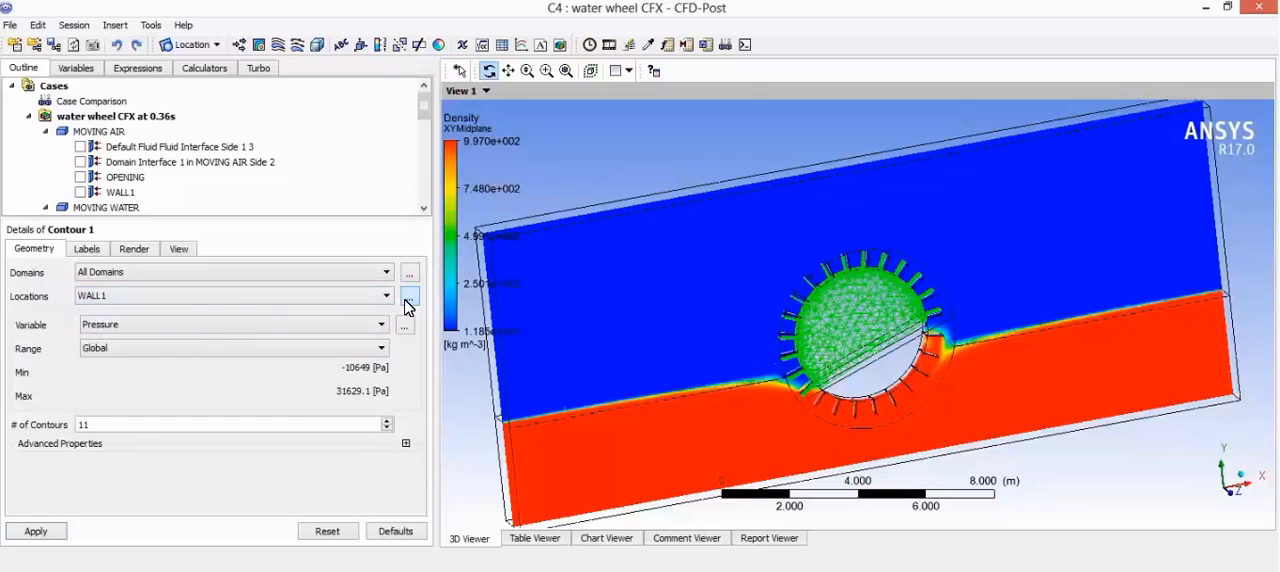
{"action": "left_click", "coordinate": [408, 298]}
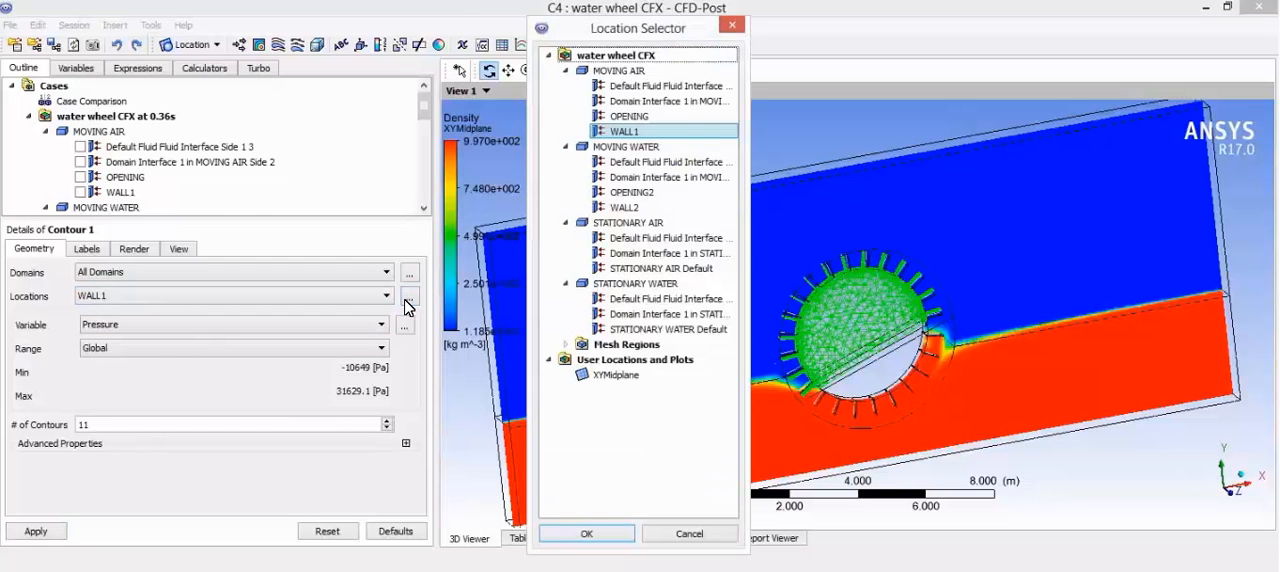
{"action": "left_click", "coordinate": [644, 134]}
{"action": "left_click", "coordinate": [632, 207], "text": "ctrl"}
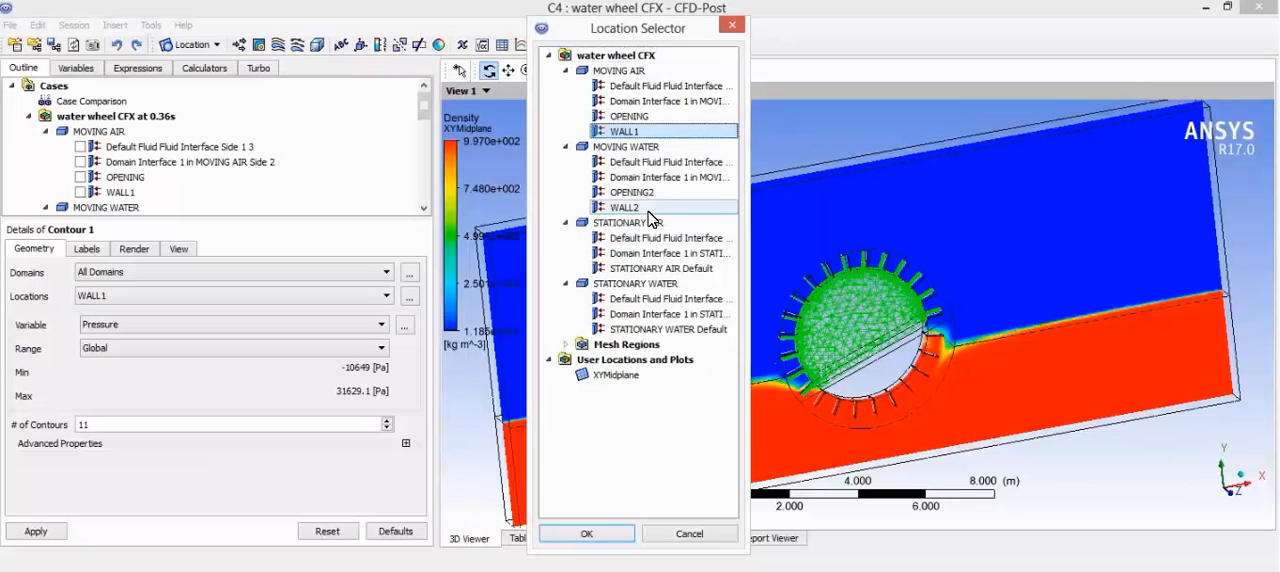
{"action": "left_click", "coordinate": [589, 533]}
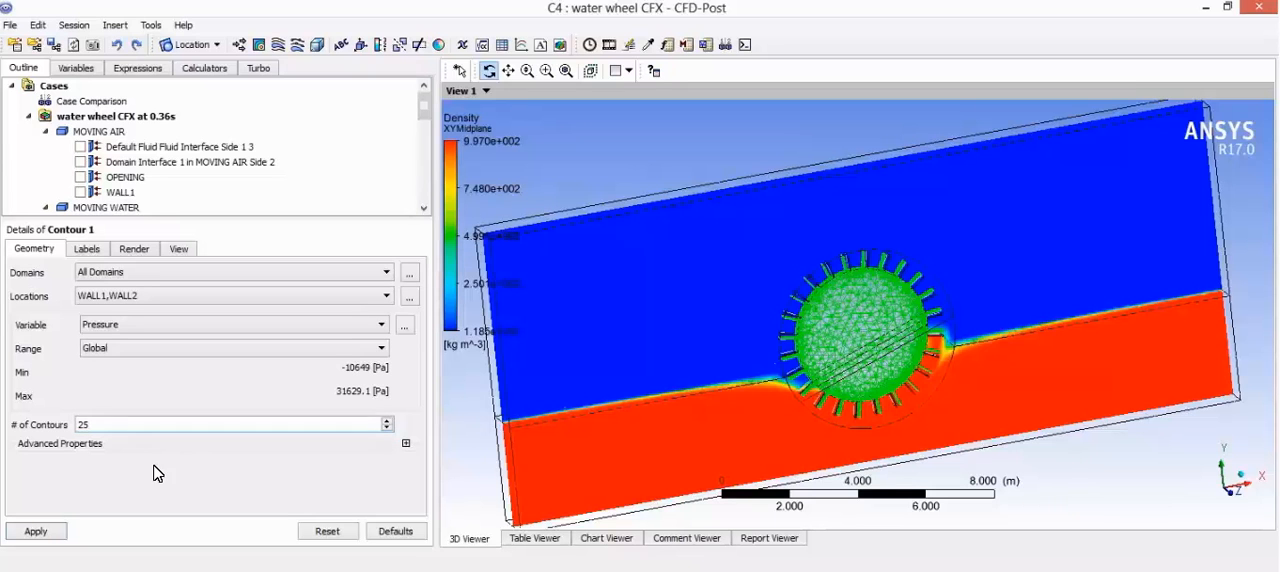
Step: Set Contour 1 to 23 contours with the Inverse Greyscale color map and apply the pressure contour settings
{"action": "left_click", "coordinate": [406, 443]}
{"action": "scroll", "coordinate": [217, 435], "scroll_direction": "down", "scroll_amount": 2}
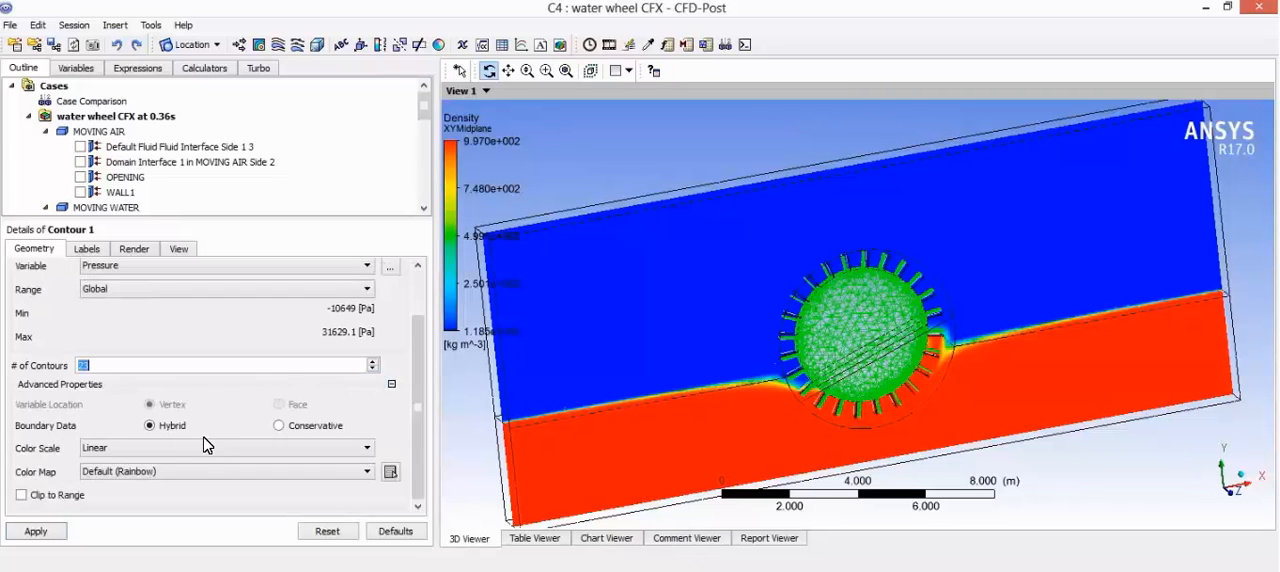
{"action": "left_click", "coordinate": [130, 472]}
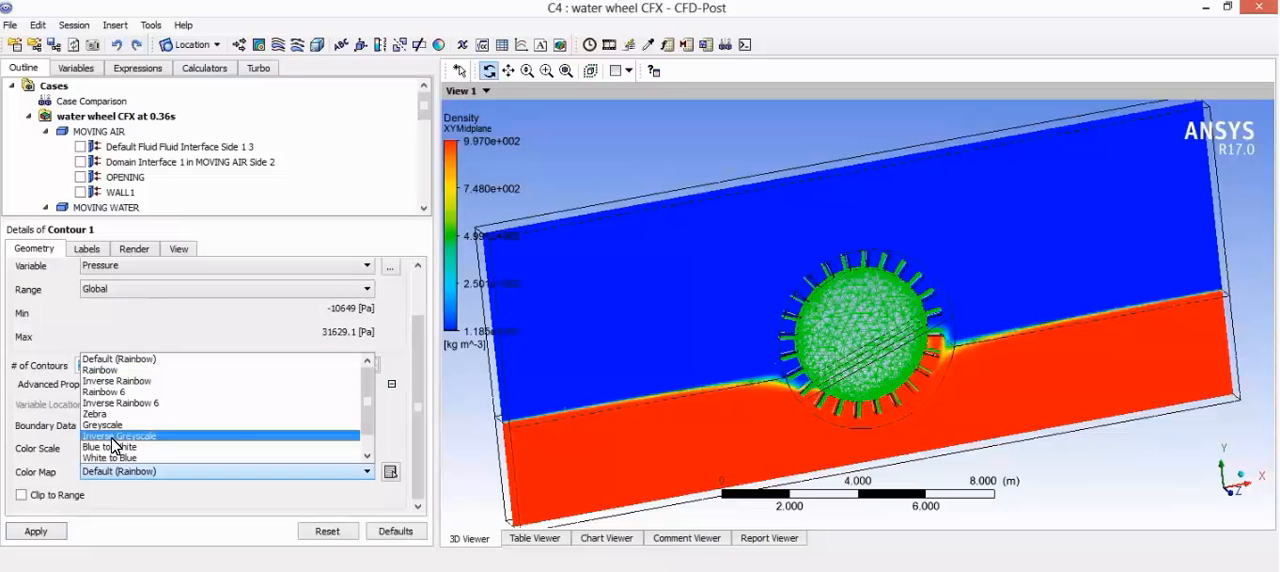
{"action": "left_click", "coordinate": [115, 437]}
{"action": "left_click", "coordinate": [36, 532]}
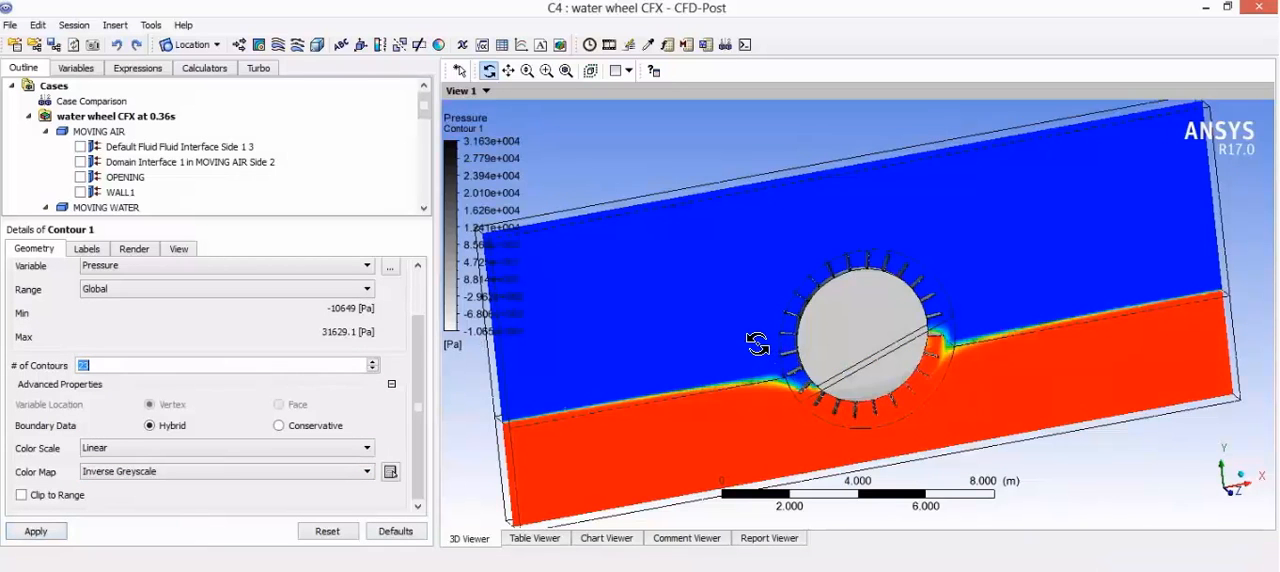
Step: Change the Contour 1 variable to the Density solution variable and apply it to the wheel walls
{"action": "left_click_drag", "start_coordinate": [760, 344], "coordinate": [784, 343]}
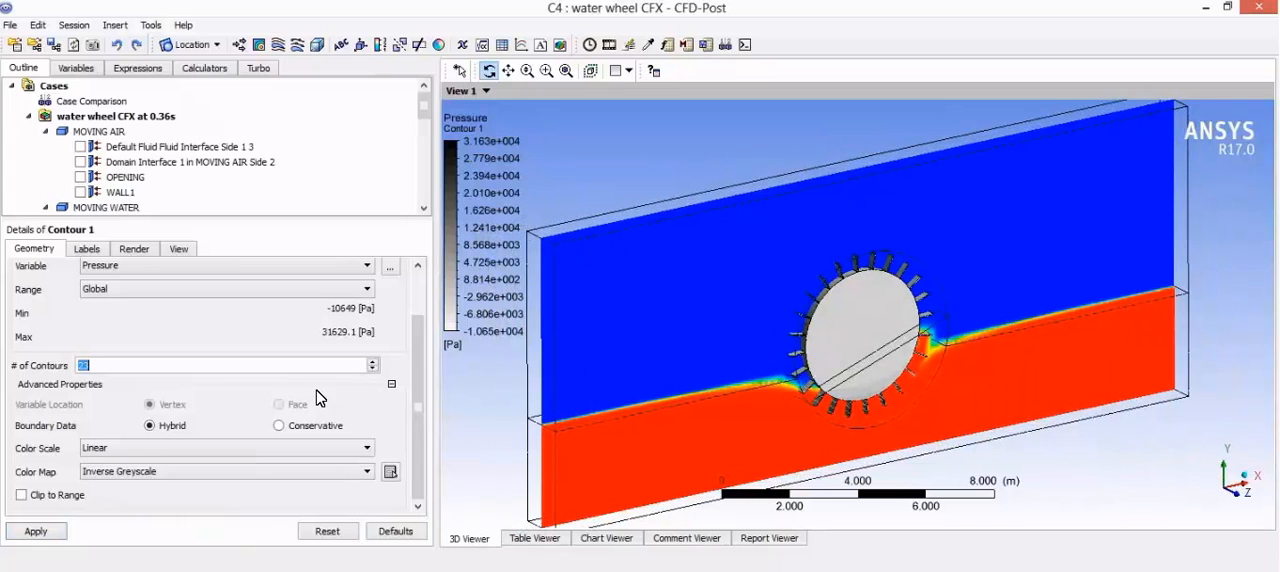
{"action": "left_click_drag", "start_coordinate": [792, 338], "coordinate": [798, 343]}
{"action": "scroll", "coordinate": [798, 343], "scroll_direction": "up", "scroll_amount": 5}
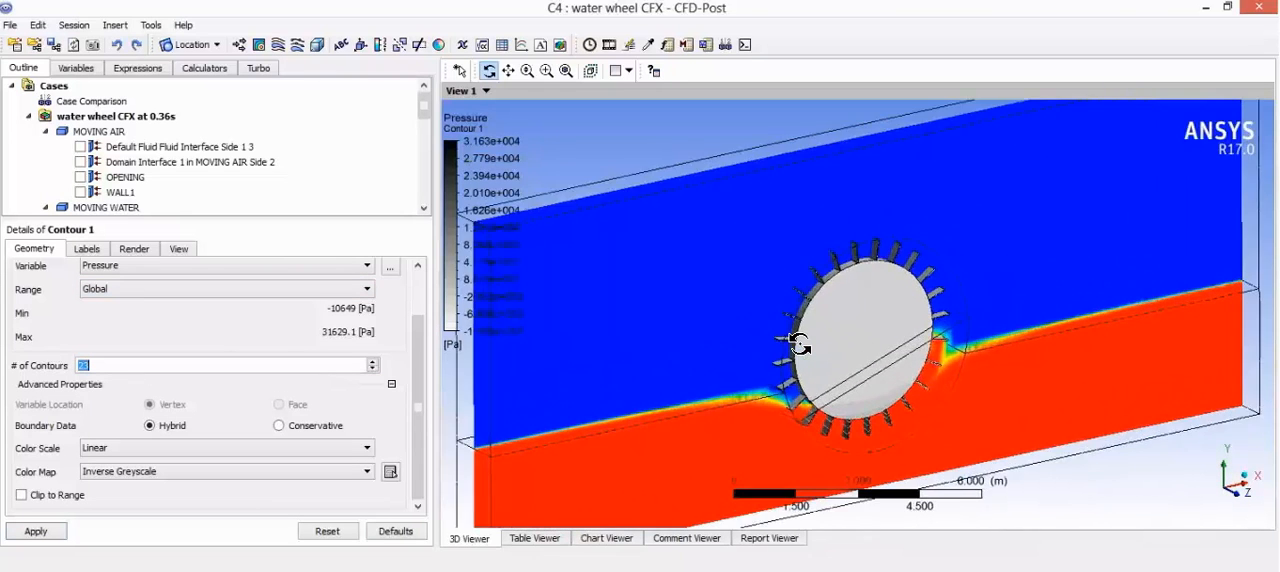
{"action": "scroll", "coordinate": [788, 371], "scroll_direction": "up", "scroll_amount": 2}
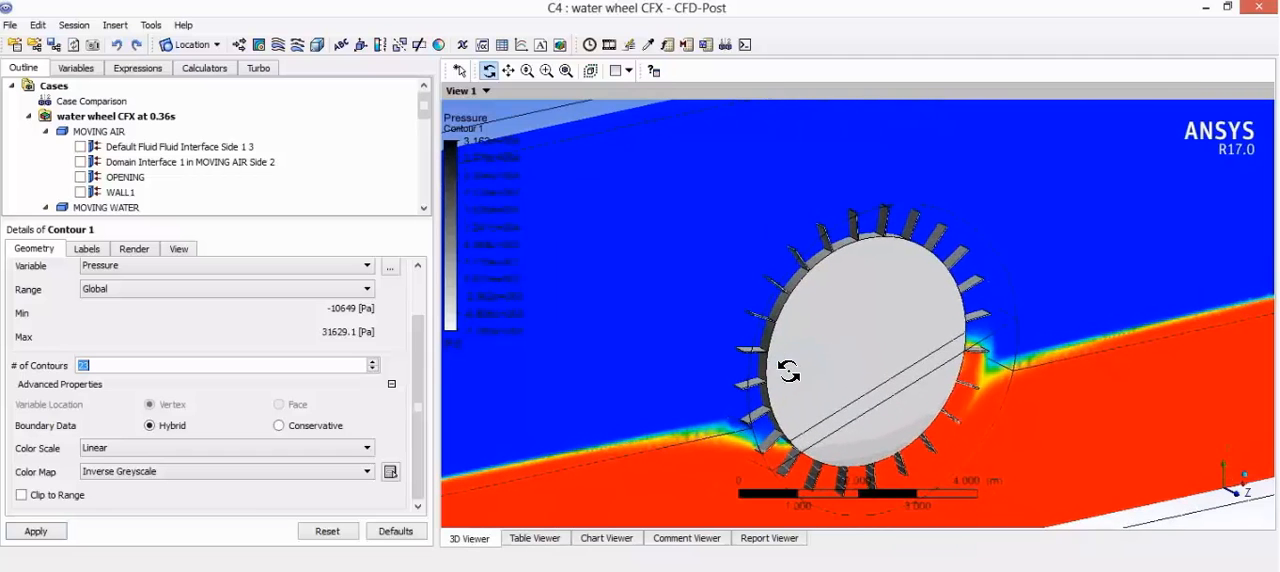
{"action": "left_click", "coordinate": [231, 265]}
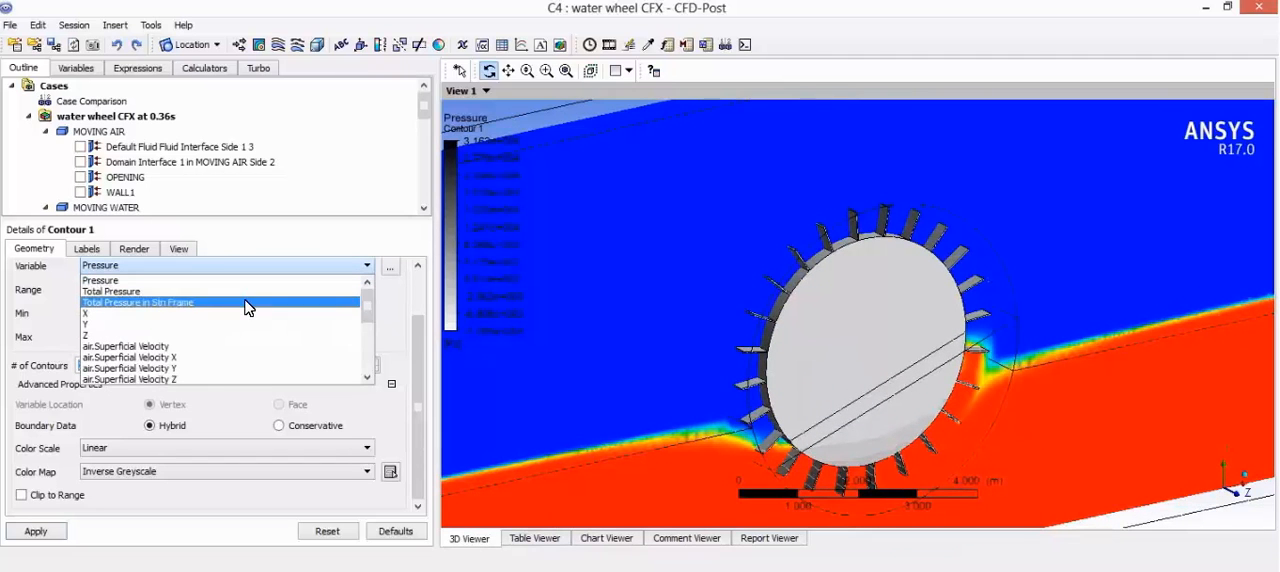
{"action": "scroll", "coordinate": [248, 308], "scroll_direction": "down", "scroll_amount": 10}
{"action": "scroll", "coordinate": [240, 330], "scroll_direction": "up", "scroll_amount": 10}
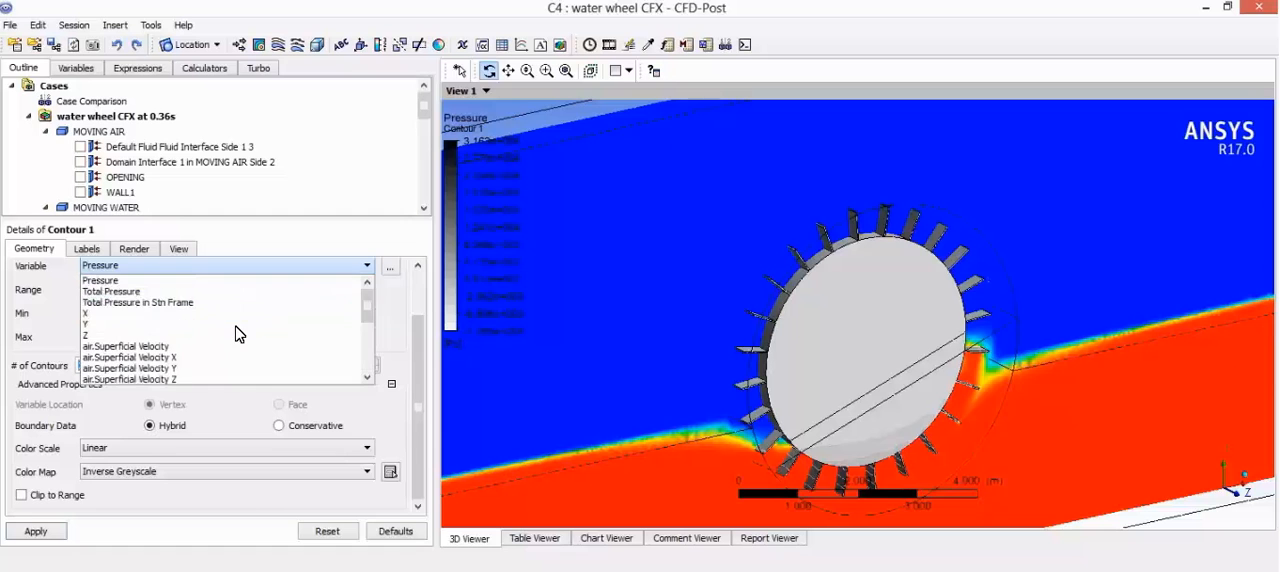
{"action": "left_click", "coordinate": [390, 268]}
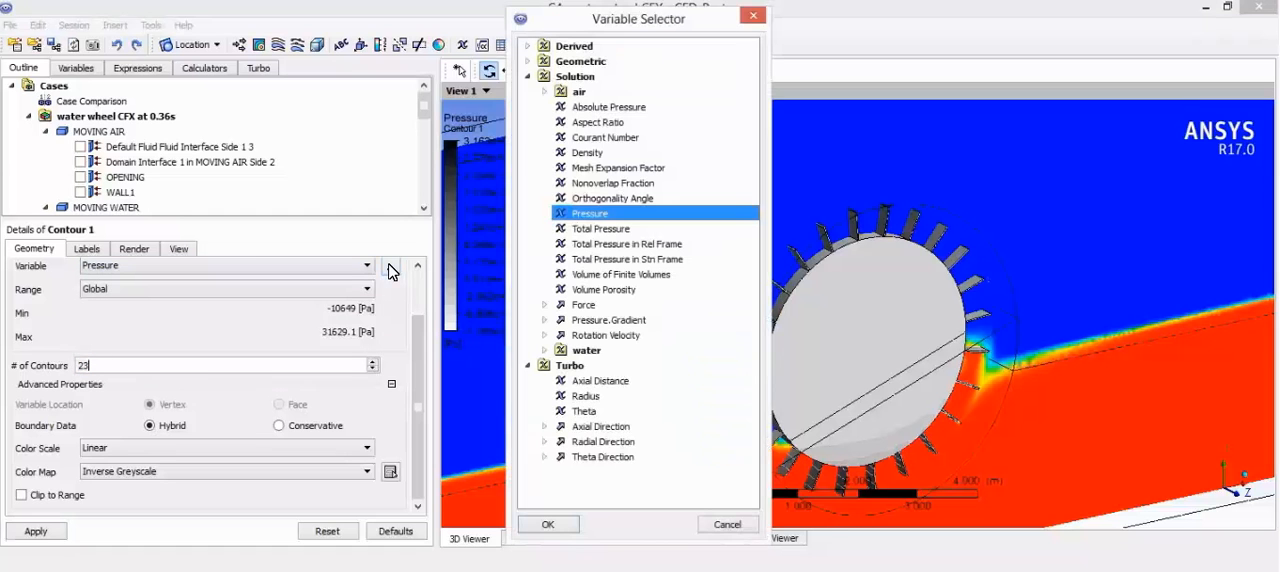
{"action": "left_click", "coordinate": [622, 157]}
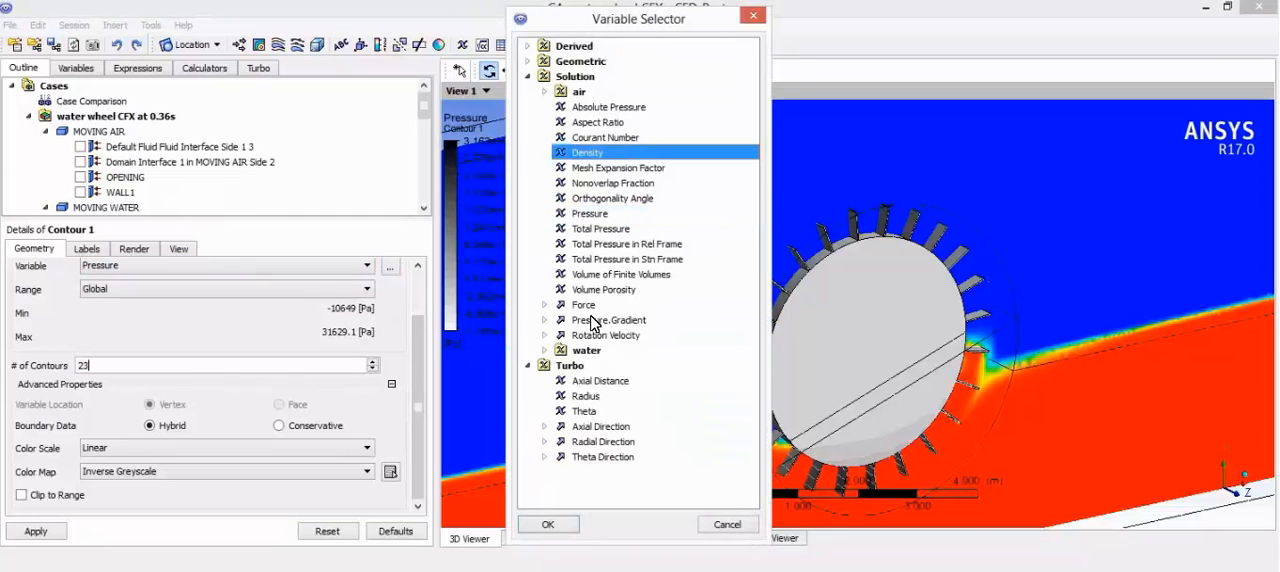
{"action": "left_click", "coordinate": [566, 528]}
{"action": "left_click", "coordinate": [38, 528]}
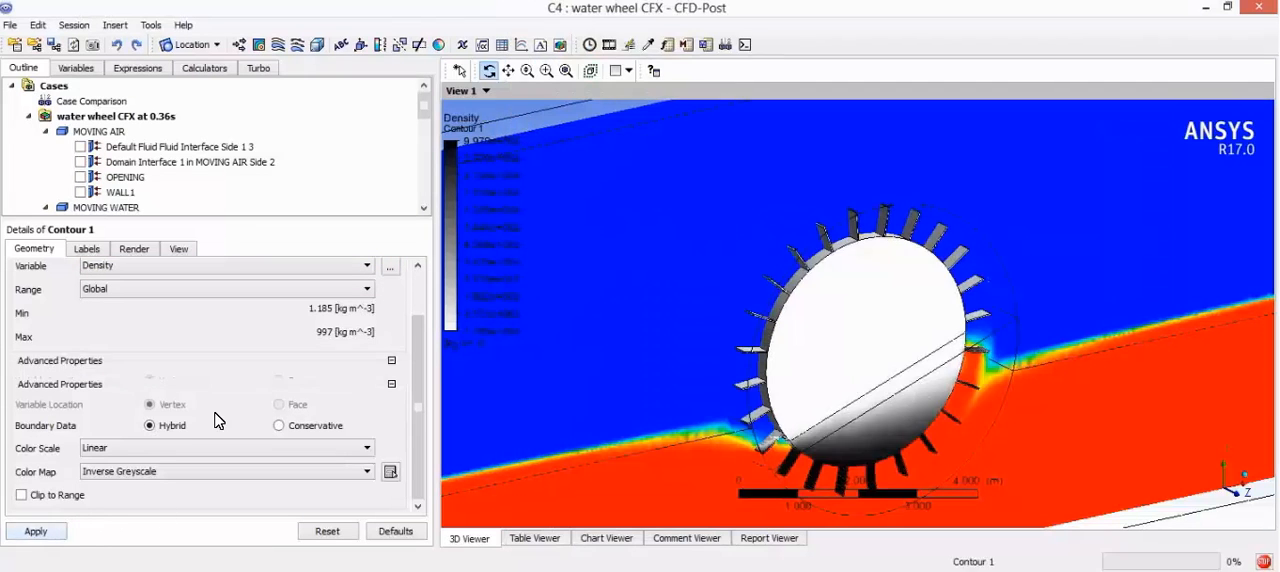
Step: Hide the XYMidplane plot so only the density contour and wireframe are displayed
{"action": "left_click_drag", "start_coordinate": [784, 298], "coordinate": [820, 320]}
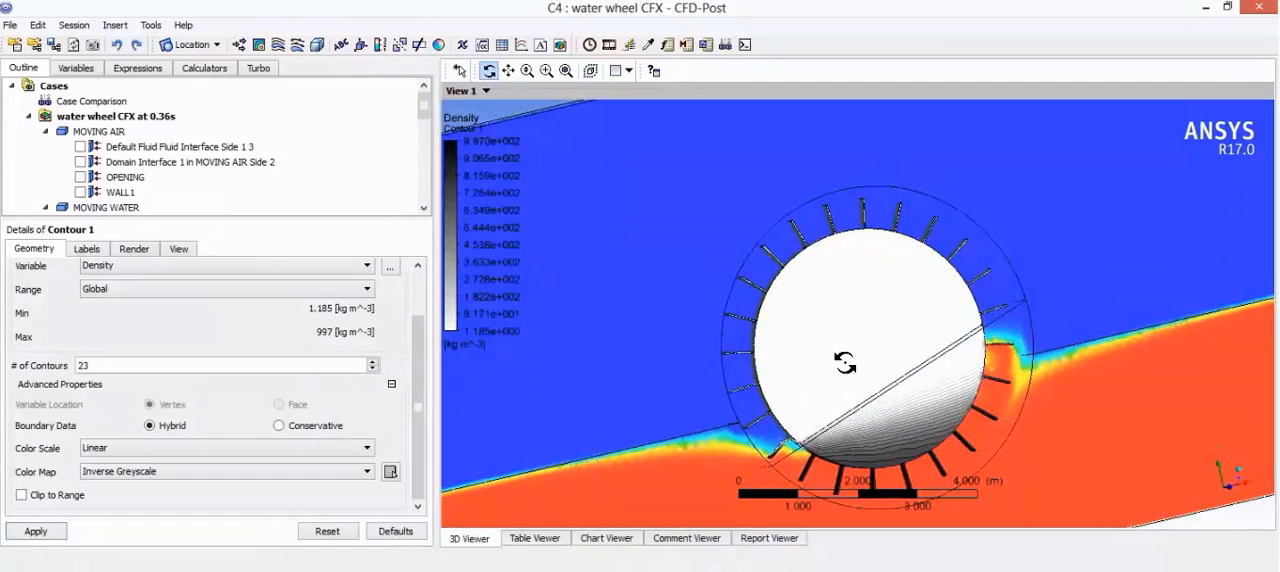
{"action": "left_click_drag", "start_coordinate": [891, 373], "coordinate": [438, 134]}
{"action": "left_click_drag", "start_coordinate": [510, 161], "coordinate": [411, 186]}
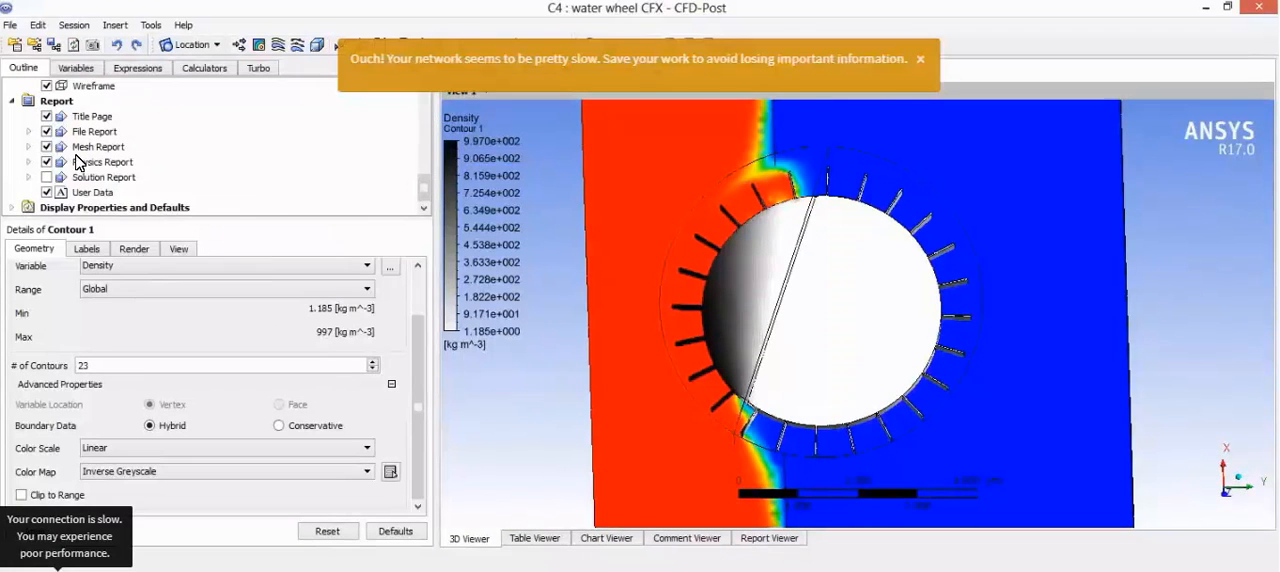
{"action": "scroll", "coordinate": [206, 150], "scroll_direction": "up", "scroll_amount": 4}
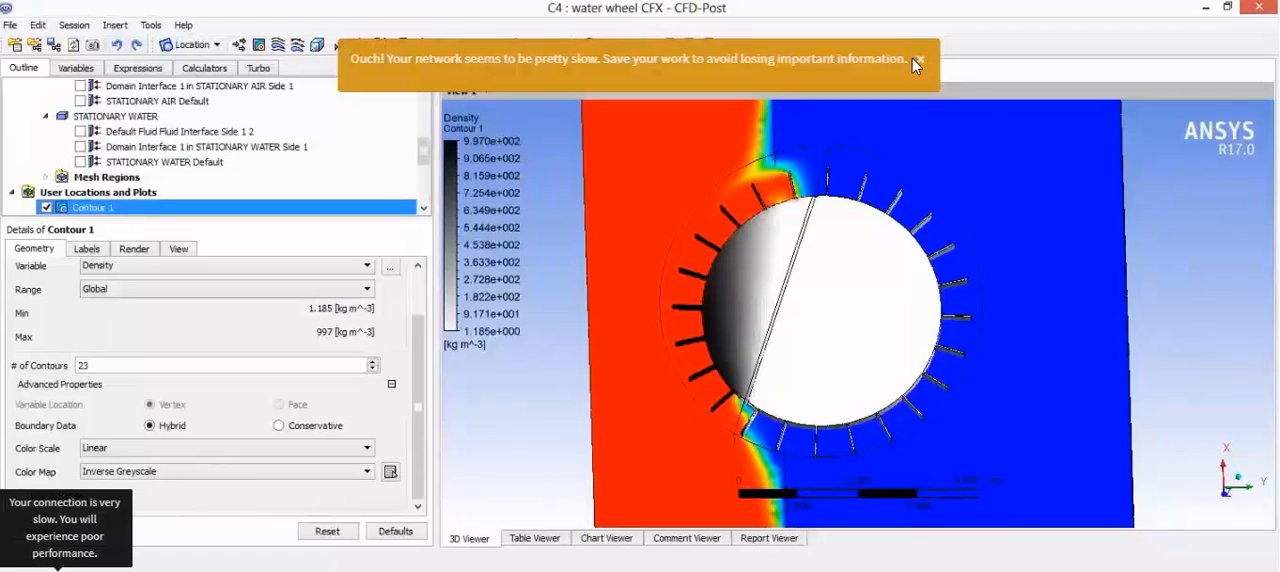
{"action": "left_click", "coordinate": [919, 60]}
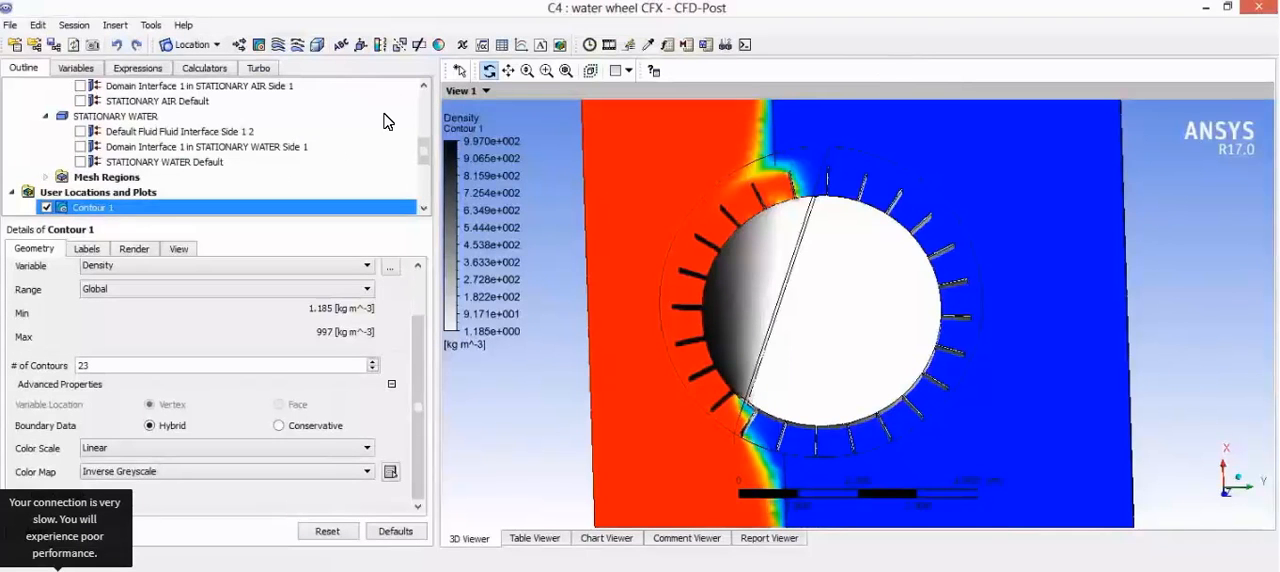
{"action": "left_click", "coordinate": [427, 87]}
{"action": "left_click", "coordinate": [426, 87]}
{"action": "left_click", "coordinate": [426, 87]}
{"action": "left_click", "coordinate": [426, 87]}
{"action": "left_click", "coordinate": [426, 87]}
{"action": "left_click", "coordinate": [426, 87]}
{"action": "left_click", "coordinate": [426, 87]}
{"action": "left_click", "coordinate": [426, 87]}
{"action": "left_click", "coordinate": [426, 87]}
{"action": "left_click", "coordinate": [426, 87]}
{"action": "left_click", "coordinate": [426, 87]}
{"action": "left_click", "coordinate": [426, 87]}
{"action": "left_click", "coordinate": [426, 87]}
{"action": "left_click", "coordinate": [426, 87]}
{"action": "left_click", "coordinate": [426, 87]}
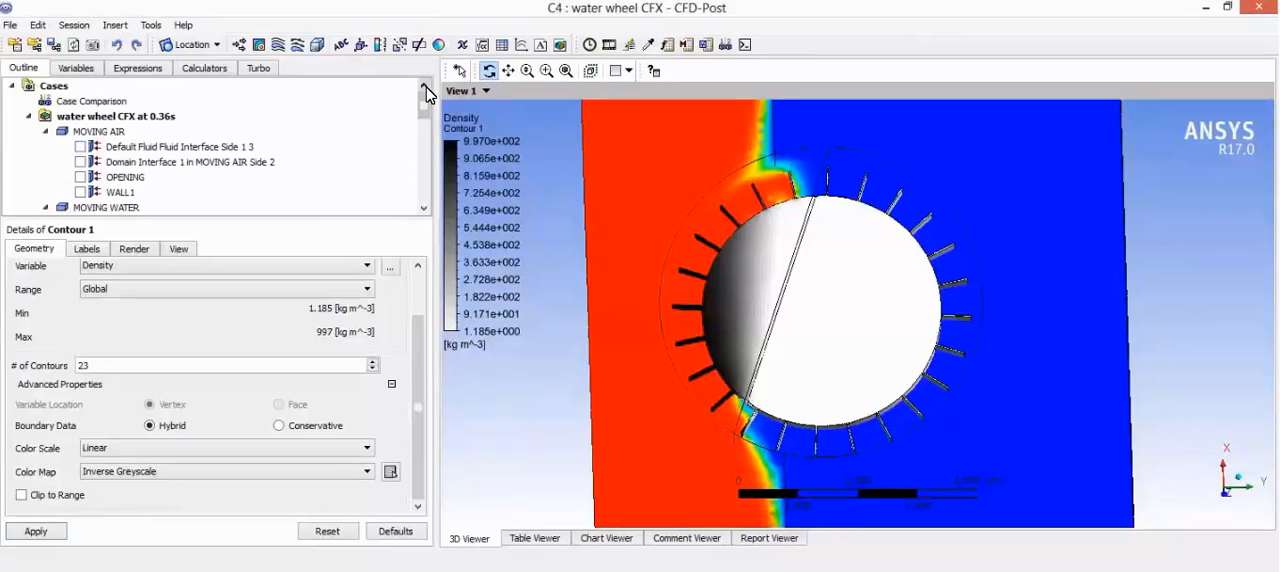
{"action": "left_click_drag", "start_coordinate": [428, 112], "coordinate": [405, 185]}
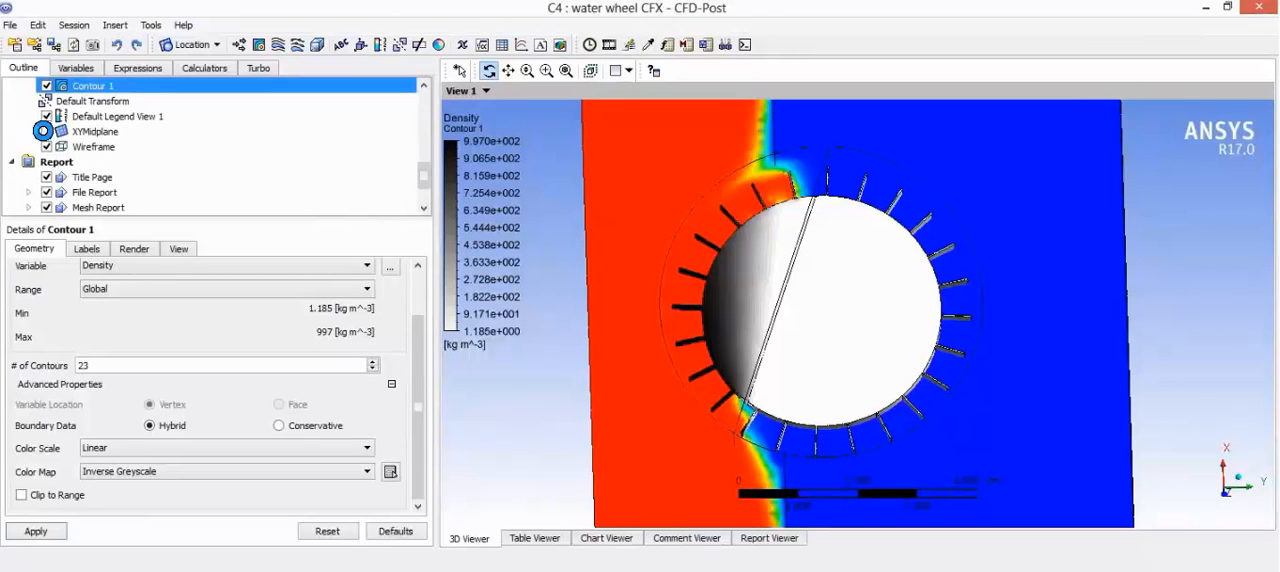
{"action": "left_click", "coordinate": [46, 131]}
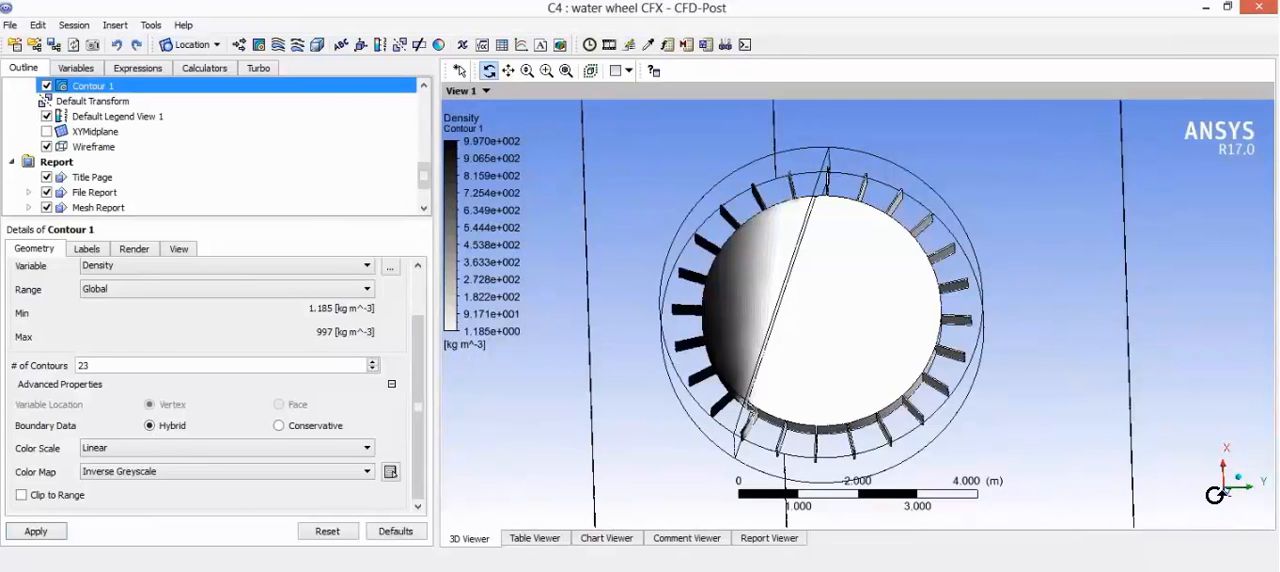
Step: View the wheel at an angle, start a Quick Animation, and stop it
{"action": "left_click", "coordinate": [1228, 505]}
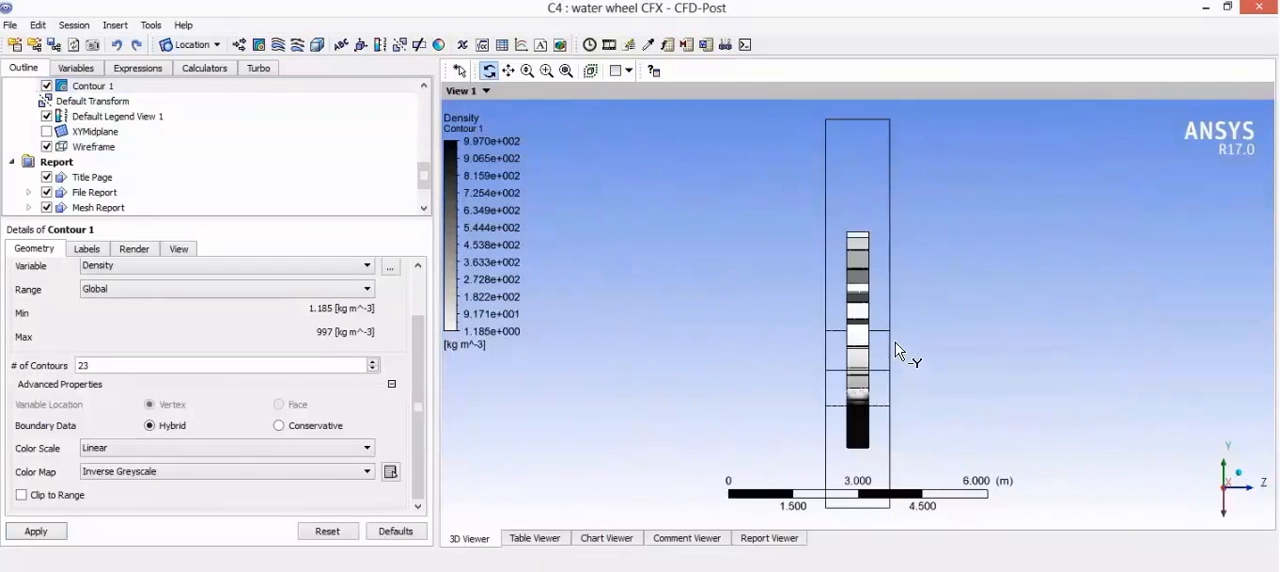
{"action": "left_click_drag", "start_coordinate": [850, 348], "coordinate": [823, 341]}
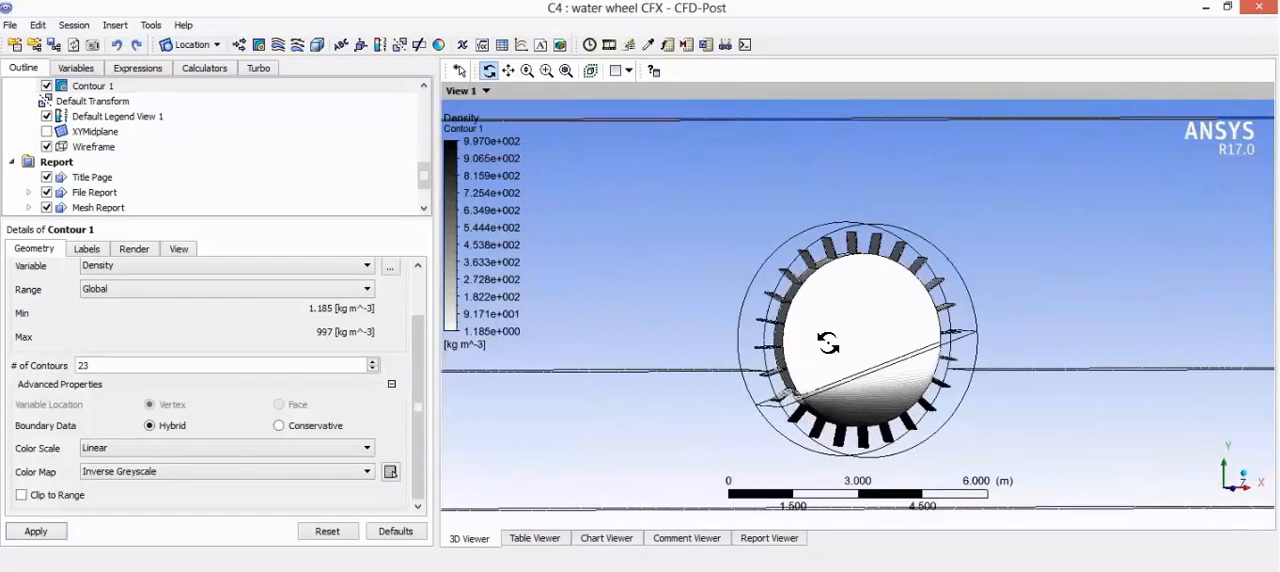
{"action": "scroll", "coordinate": [851, 366], "scroll_direction": "down", "scroll_amount": 1}
{"action": "scroll", "coordinate": [851, 373], "scroll_direction": "up", "scroll_amount": 1}
{"action": "scroll", "coordinate": [851, 372], "scroll_direction": "up", "scroll_amount": 2}
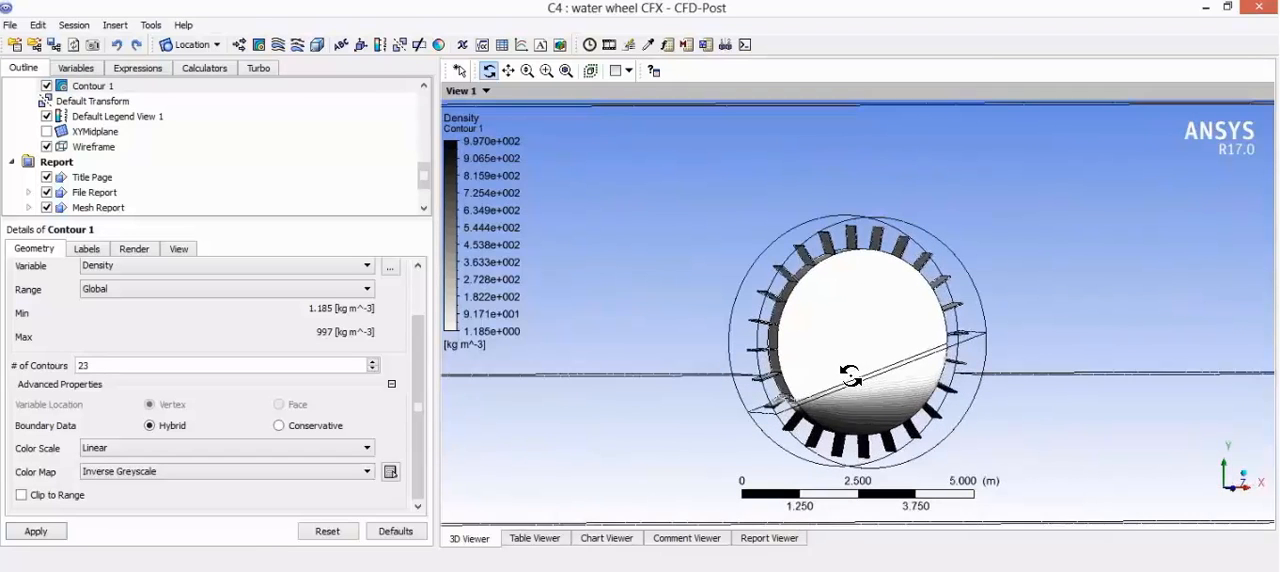
{"action": "left_click", "coordinate": [591, 45]}
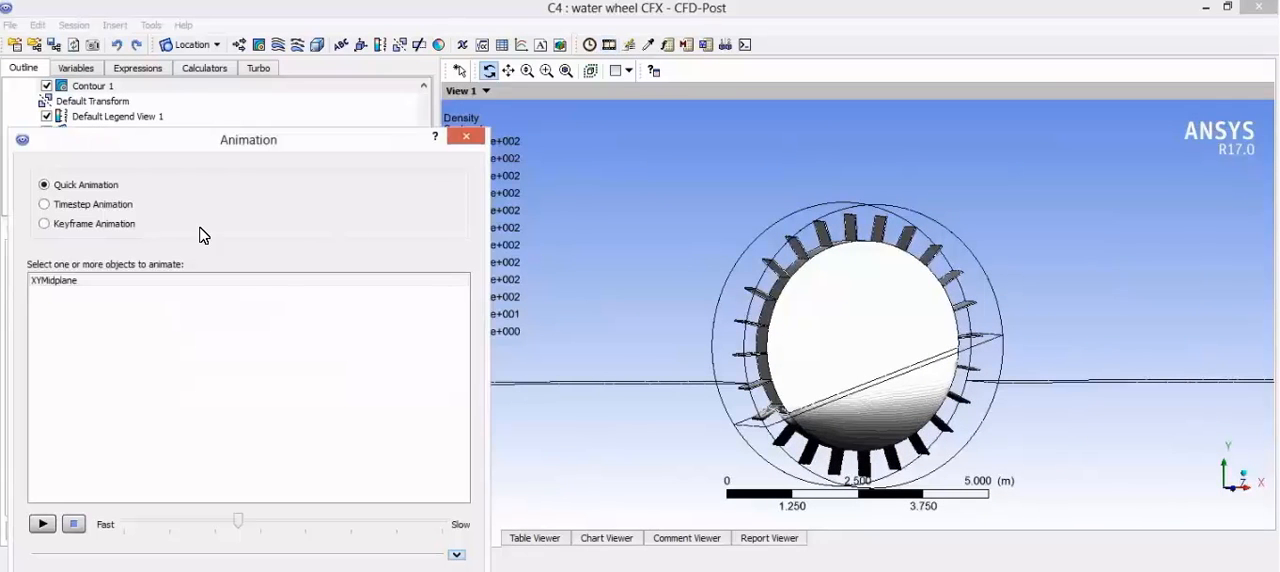
{"action": "left_click", "coordinate": [42, 524]}
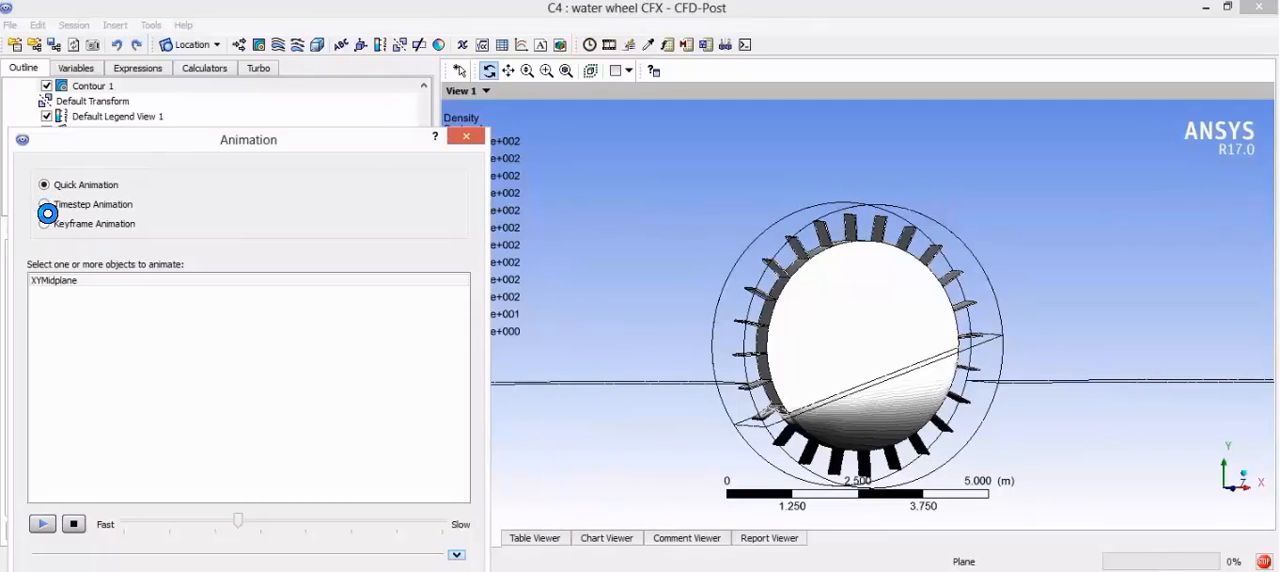
{"action": "left_click", "coordinate": [75, 527]}
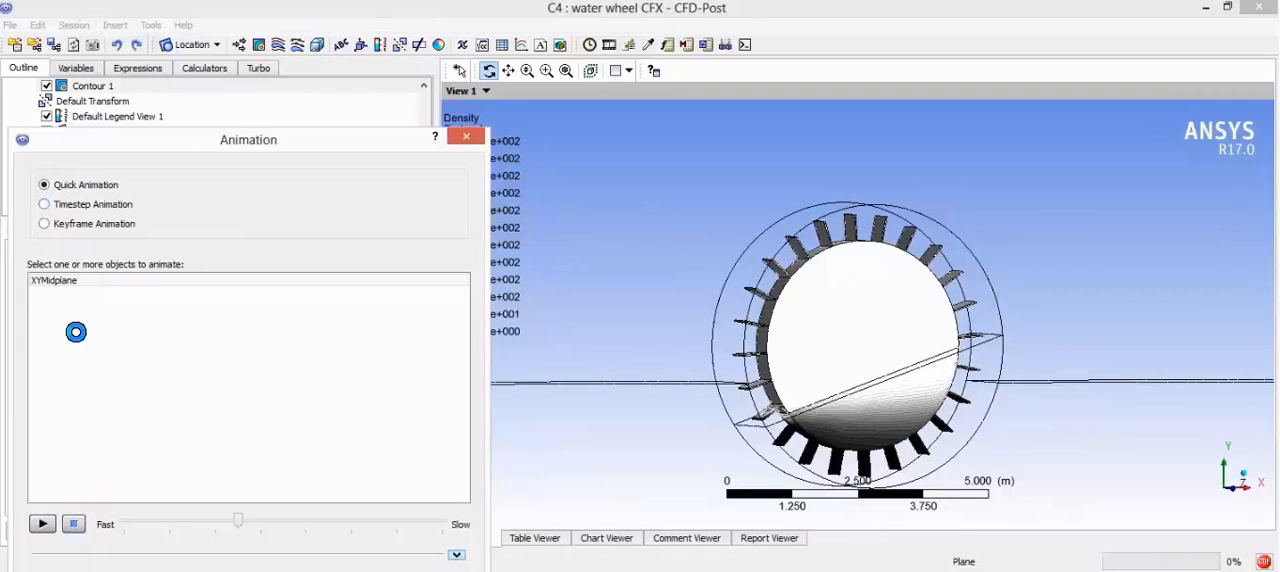
Step: Play the wheel's density contour as a Timestep Animation, stop it, inspect the wheel, and close the Animation dialog
{"action": "left_click", "coordinate": [45, 206]}
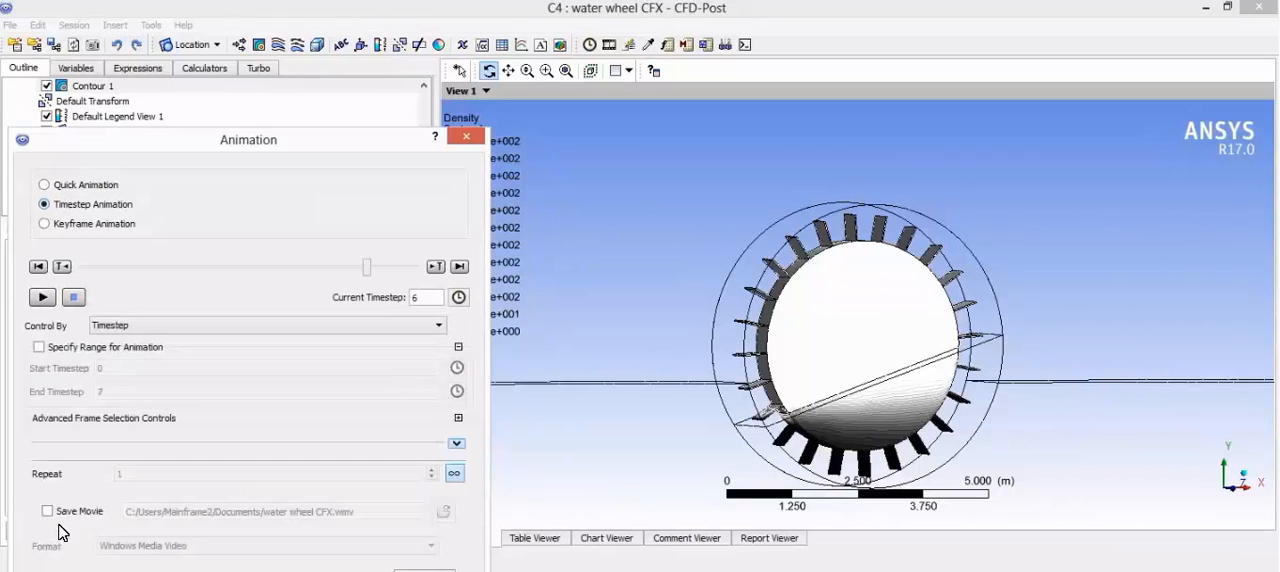
{"action": "left_click", "coordinate": [42, 298]}
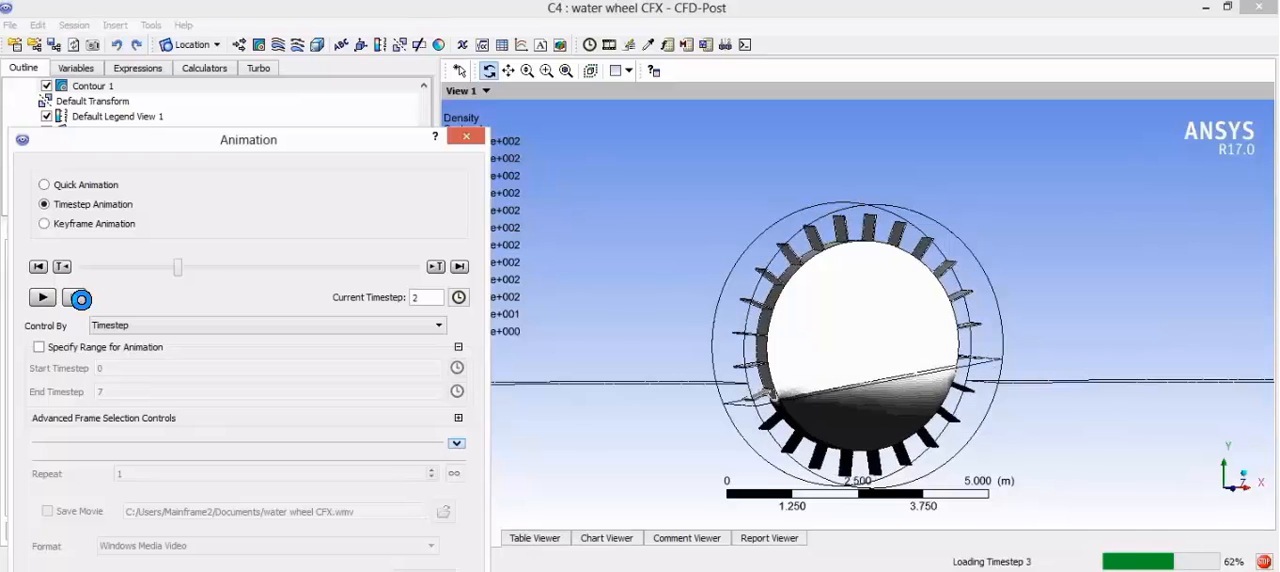
{"action": "left_click", "coordinate": [78, 298]}
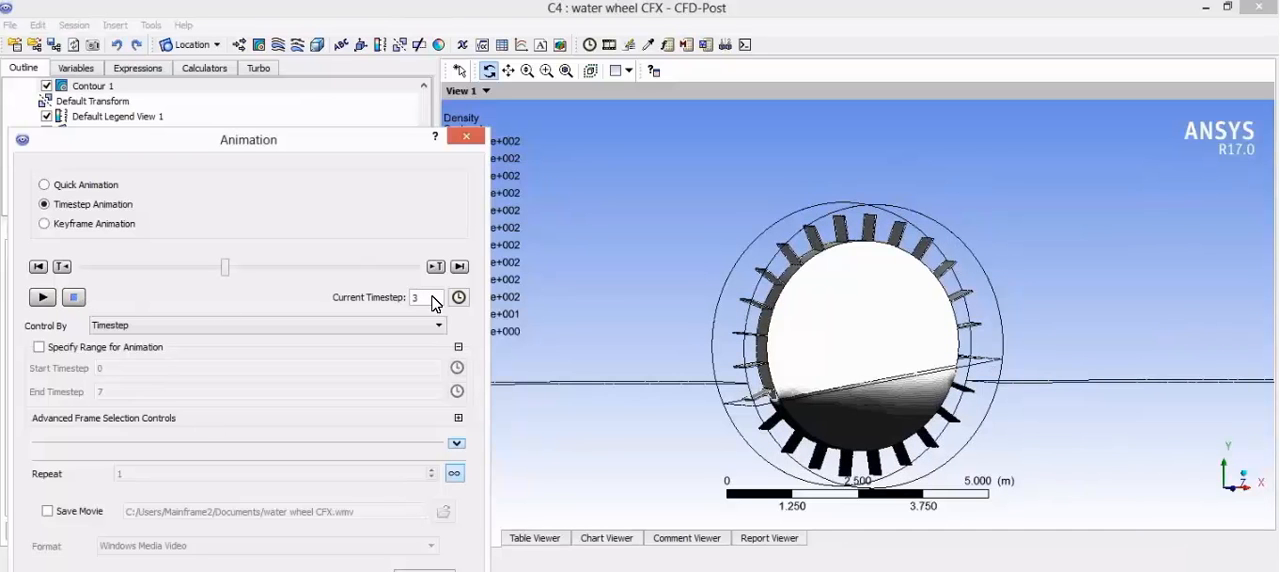
{"action": "left_click", "coordinate": [777, 336]}
{"action": "left_click_drag", "start_coordinate": [796, 365], "coordinate": [752, 341]}
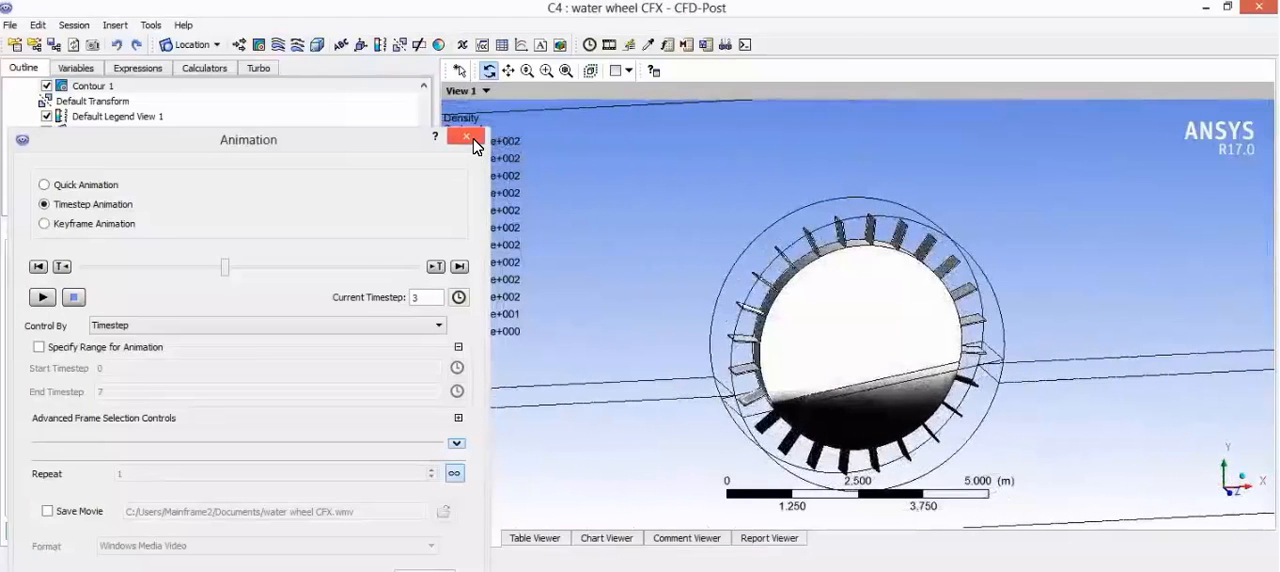
{"action": "left_click", "coordinate": [466, 136]}
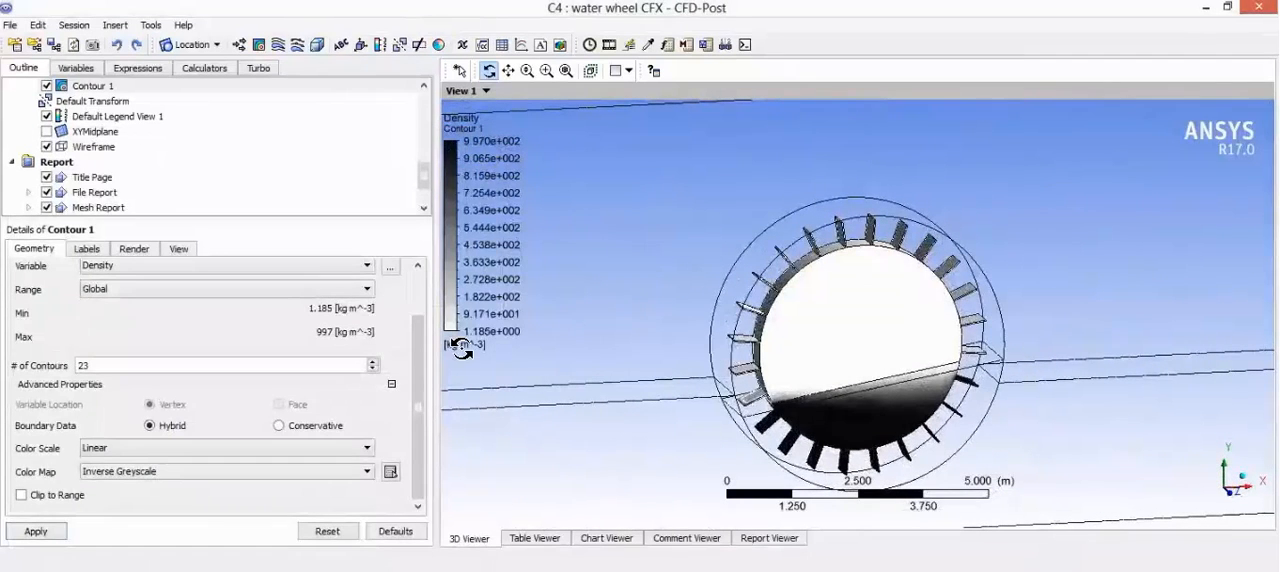